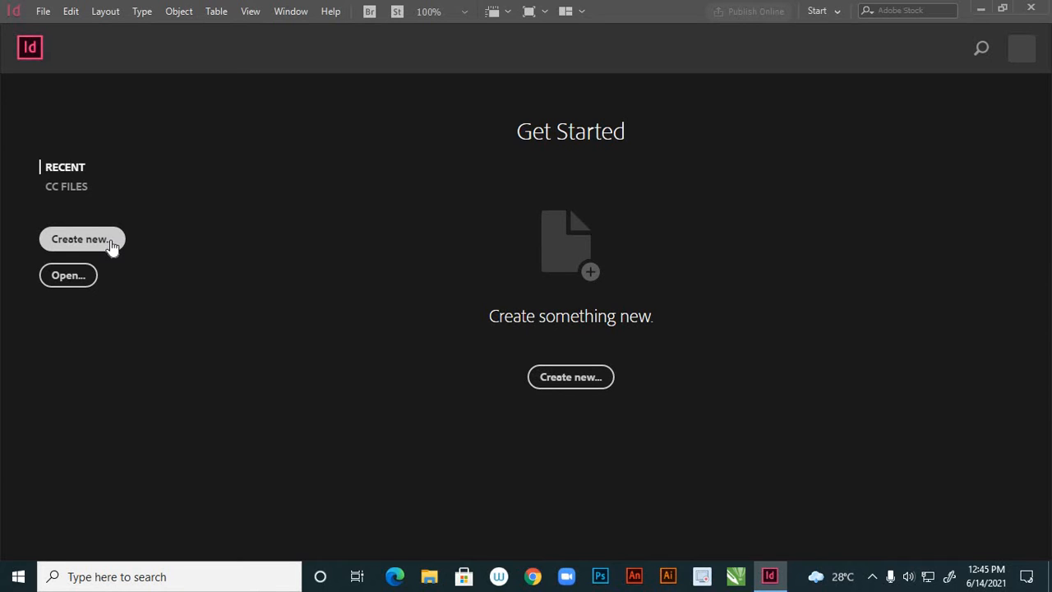
Step: Create a new print document from the default 210 x 297 mm preset
{"action": "left_click", "coordinate": [110, 238]}
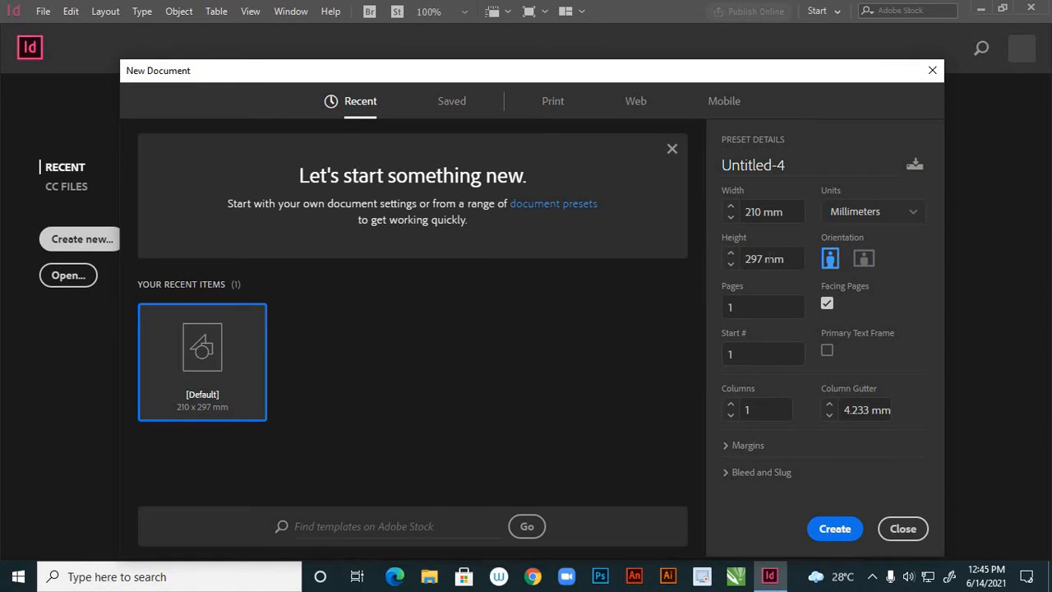
{"action": "left_click", "coordinate": [835, 529]}
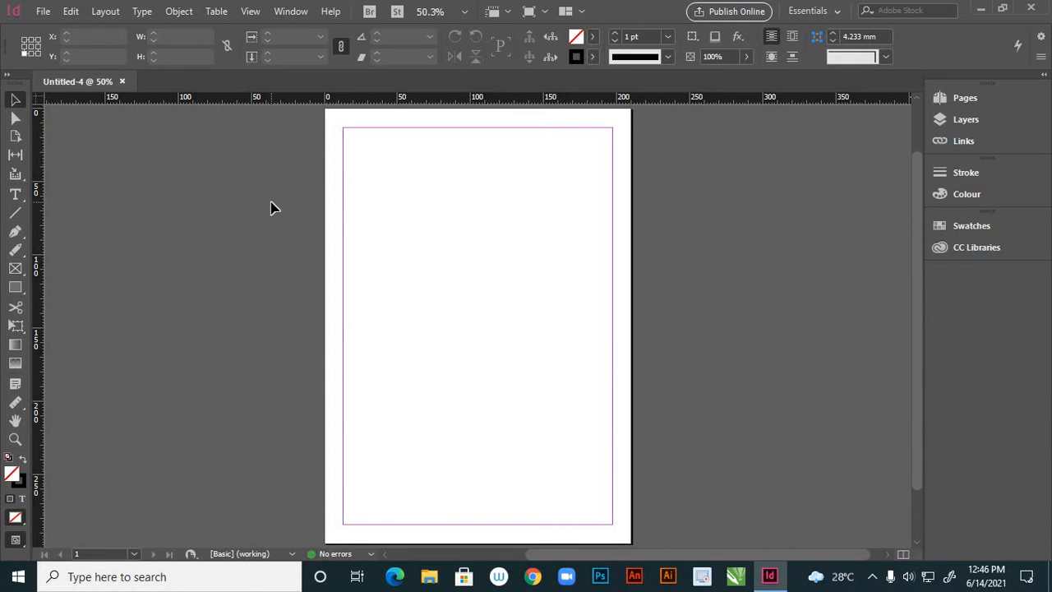
Step: Draw a text frame about 148 mm wide and 122 mm high within the page margins and fill it with placeholder text
{"action": "left_click", "coordinate": [16, 195]}
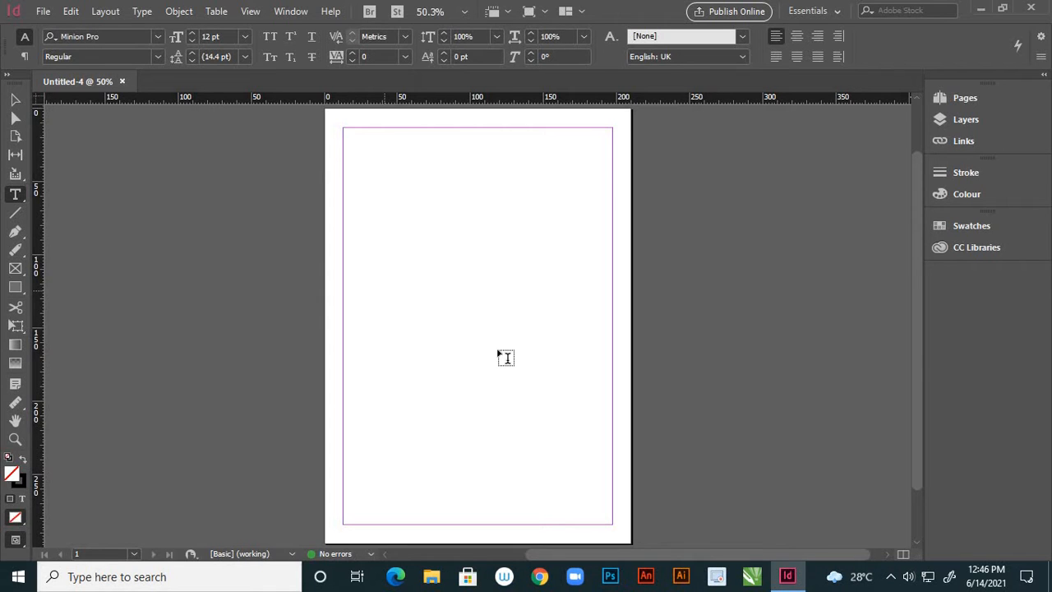
{"action": "key", "text": "h"}
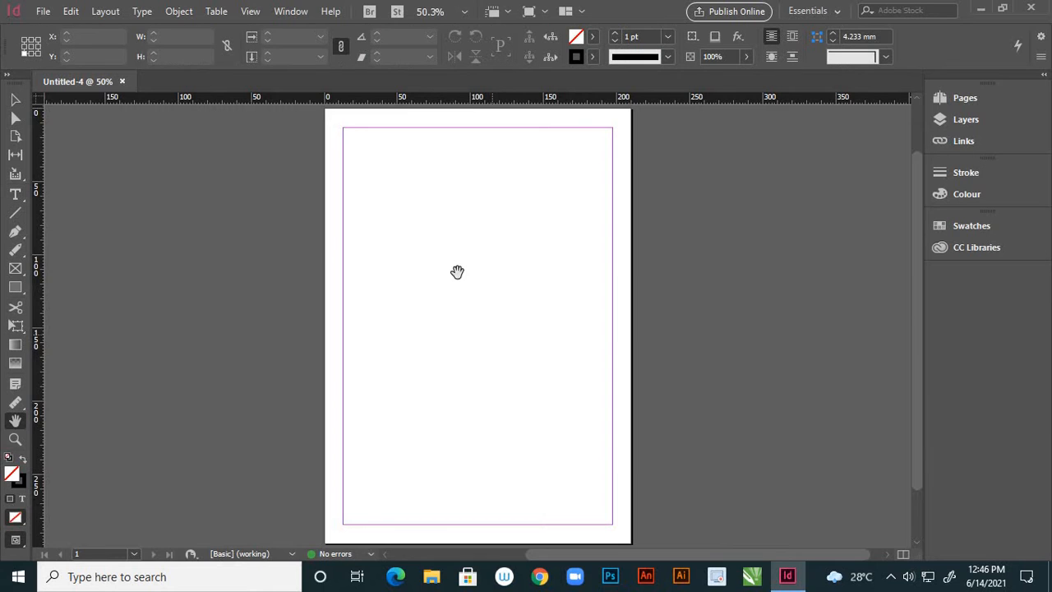
{"action": "left_click", "coordinate": [16, 195]}
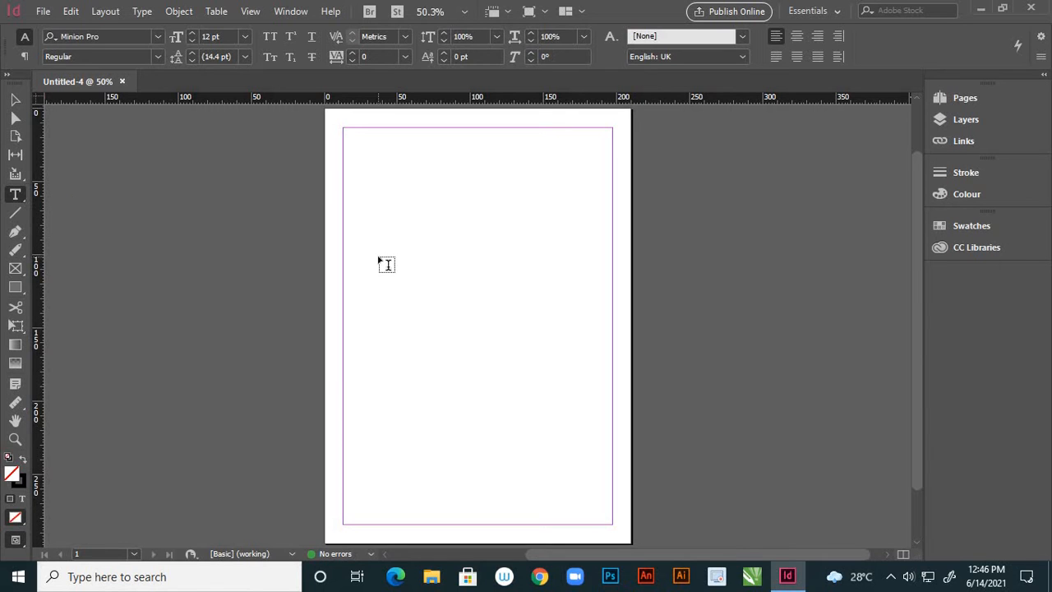
{"action": "left_click_drag", "start_coordinate": [369, 256], "coordinate": [585, 435]}
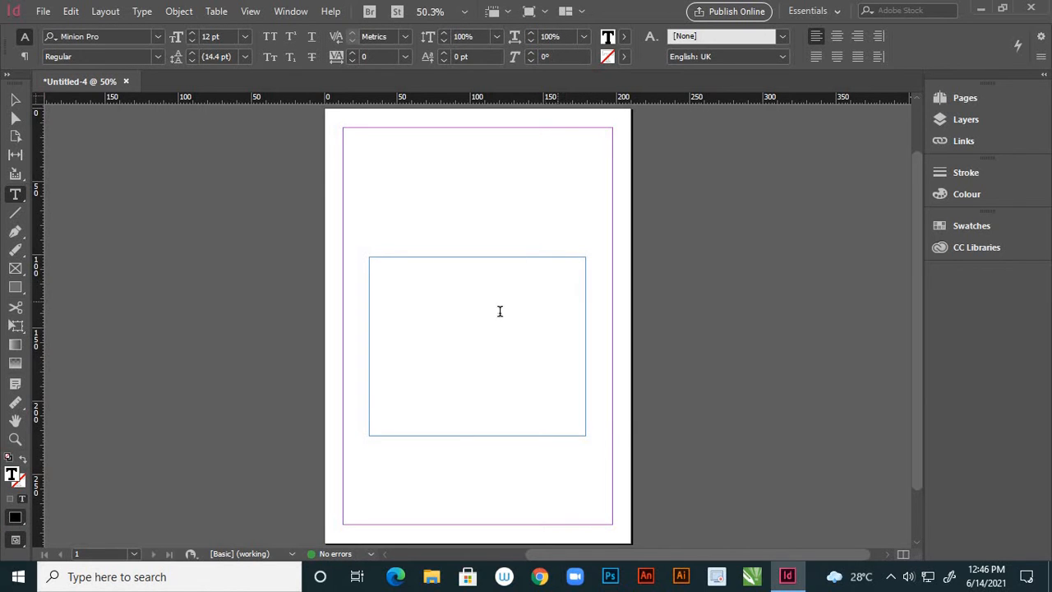
{"action": "right_click", "coordinate": [383, 281]}
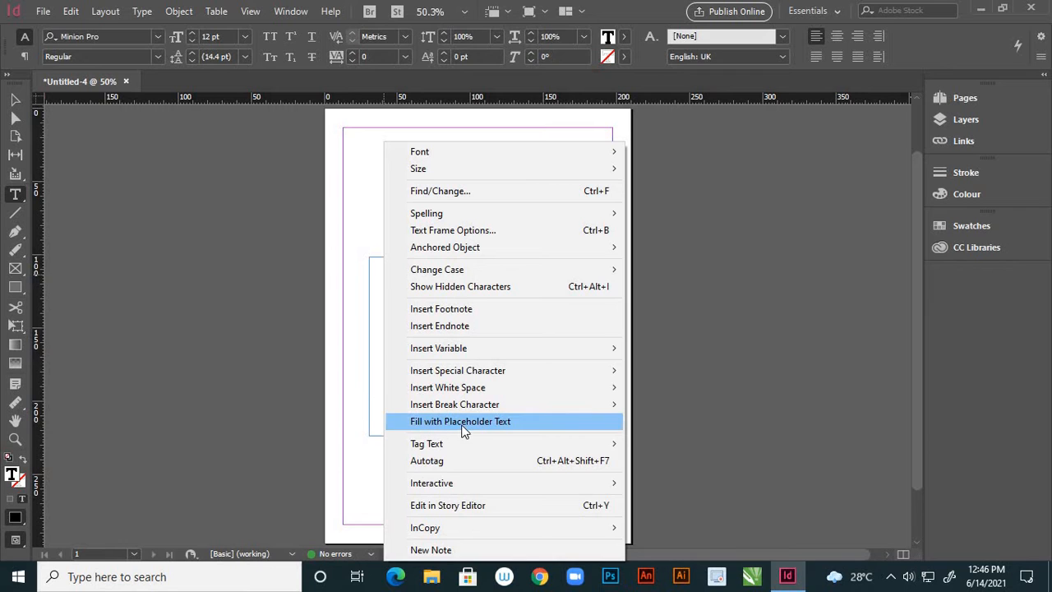
{"action": "left_click", "coordinate": [501, 426]}
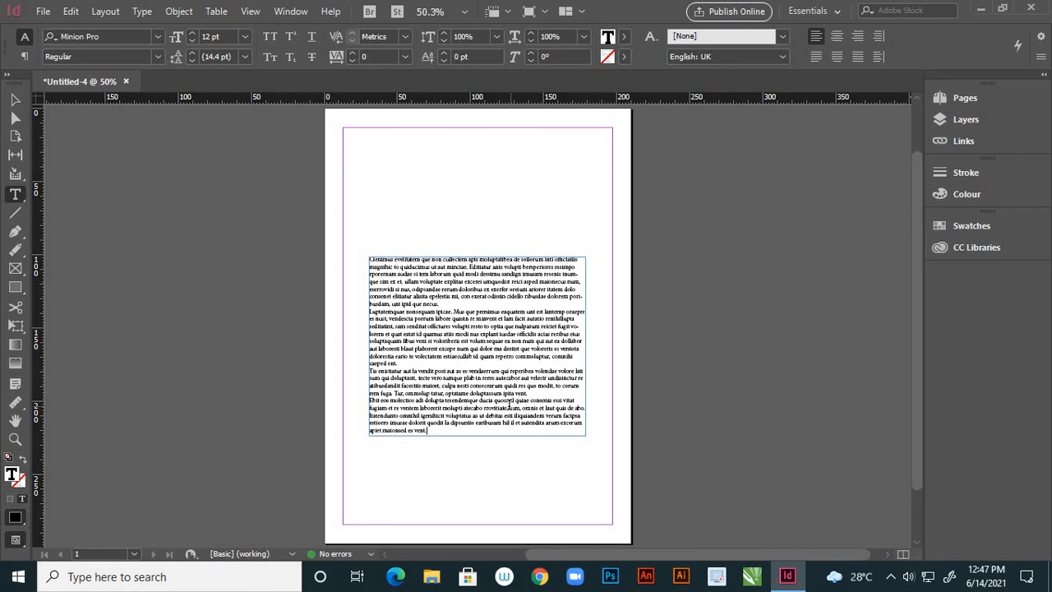
Step: Try the fonts Juice ITC and Calibri on all of the placeholder text, and settle on Castellar
{"action": "scroll", "coordinate": [440, 325], "scroll_direction": "up", "scroll_amount": 1}
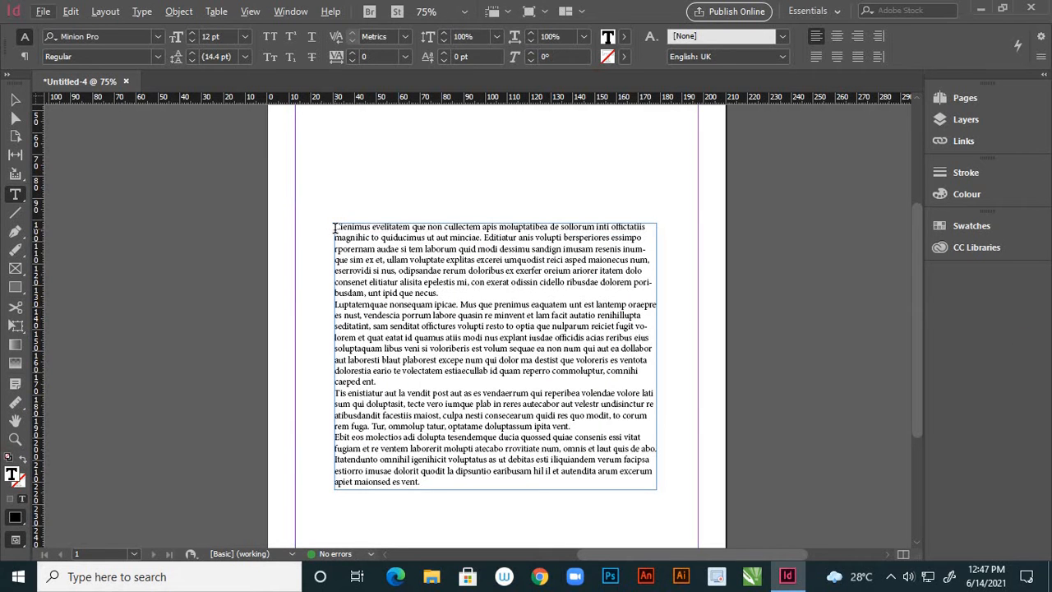
{"action": "left_click_drag", "start_coordinate": [334, 228], "coordinate": [471, 485]}
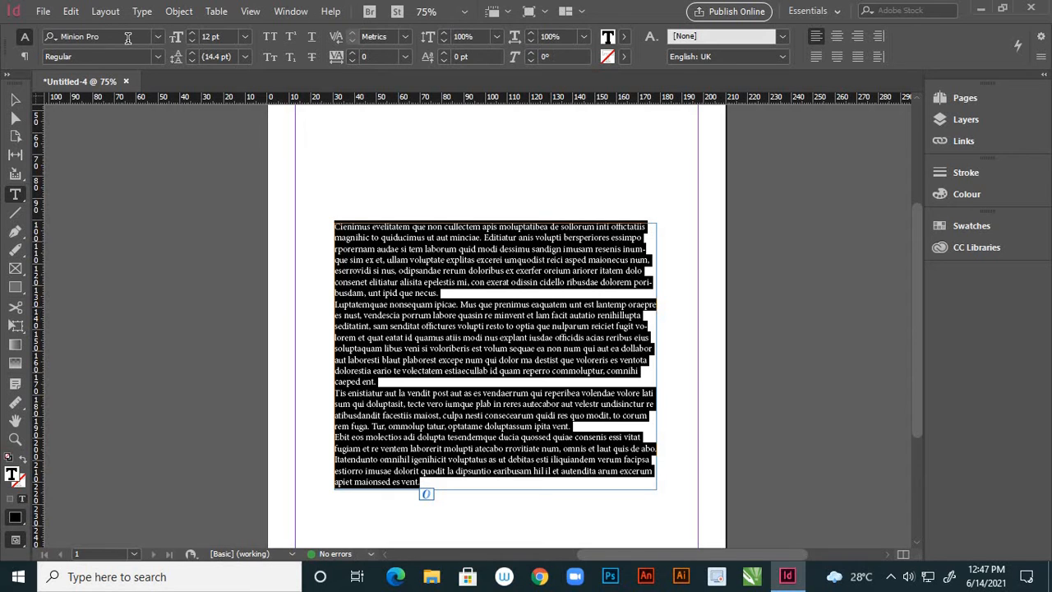
{"action": "left_click", "coordinate": [157, 37]}
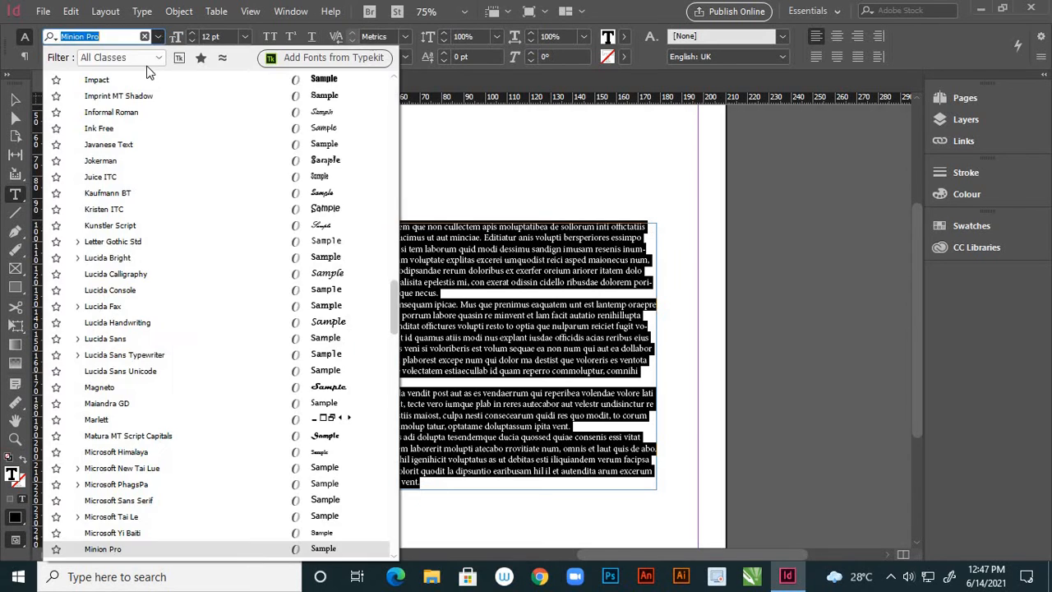
{"action": "left_click", "coordinate": [135, 176]}
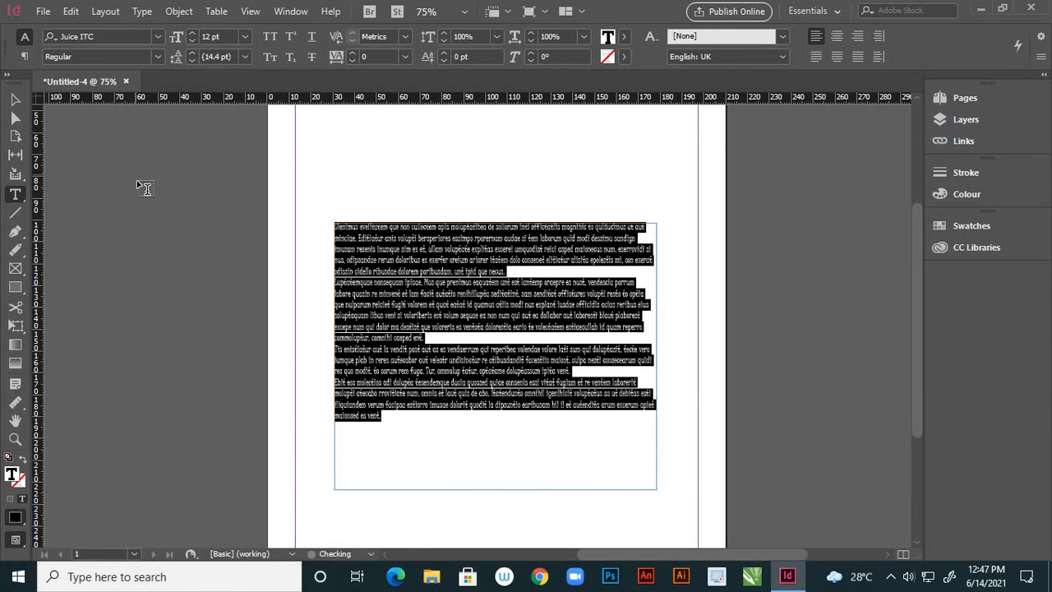
{"action": "left_click", "coordinate": [158, 38]}
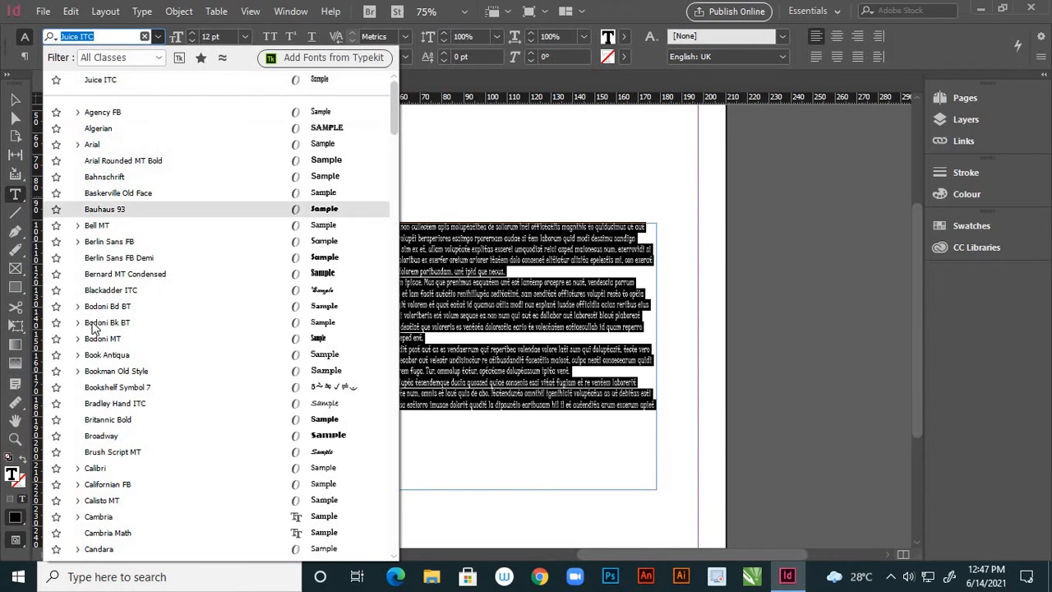
{"action": "left_click", "coordinate": [97, 468]}
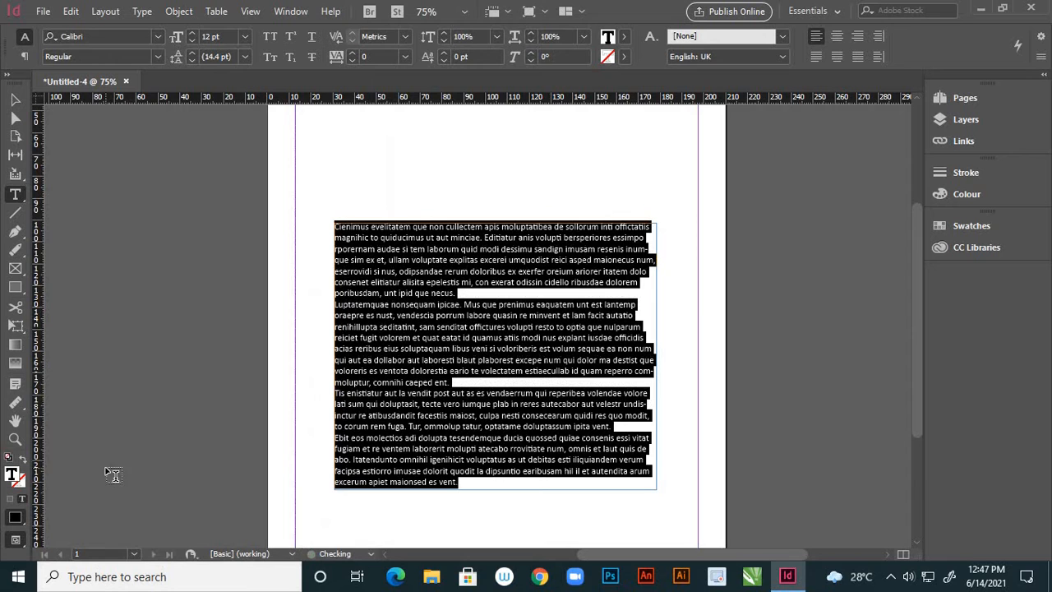
{"action": "left_click", "coordinate": [159, 39]}
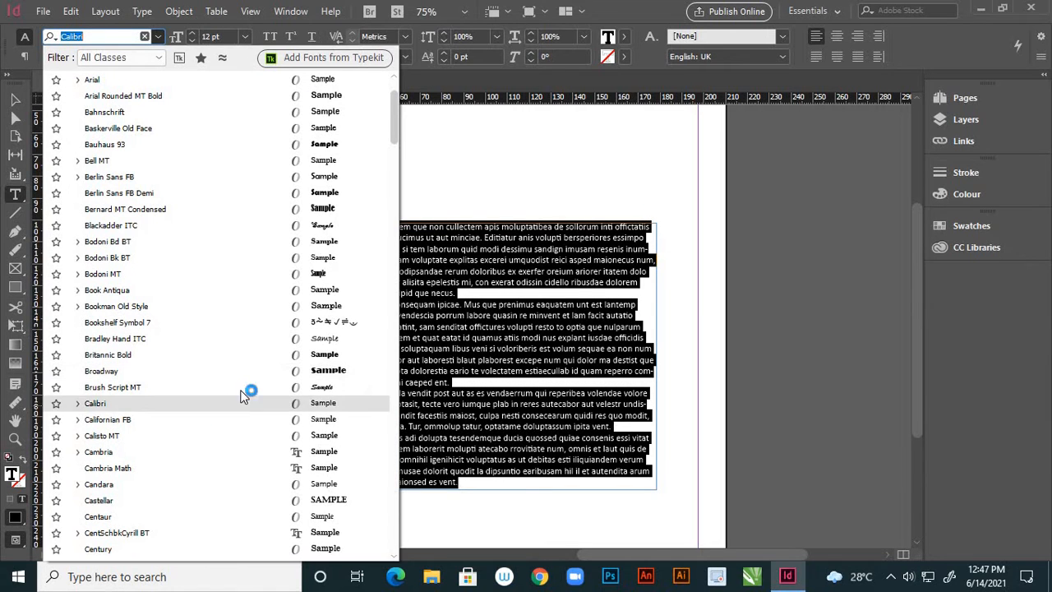
{"action": "left_click", "coordinate": [144, 501]}
{"action": "left_click", "coordinate": [143, 503]}
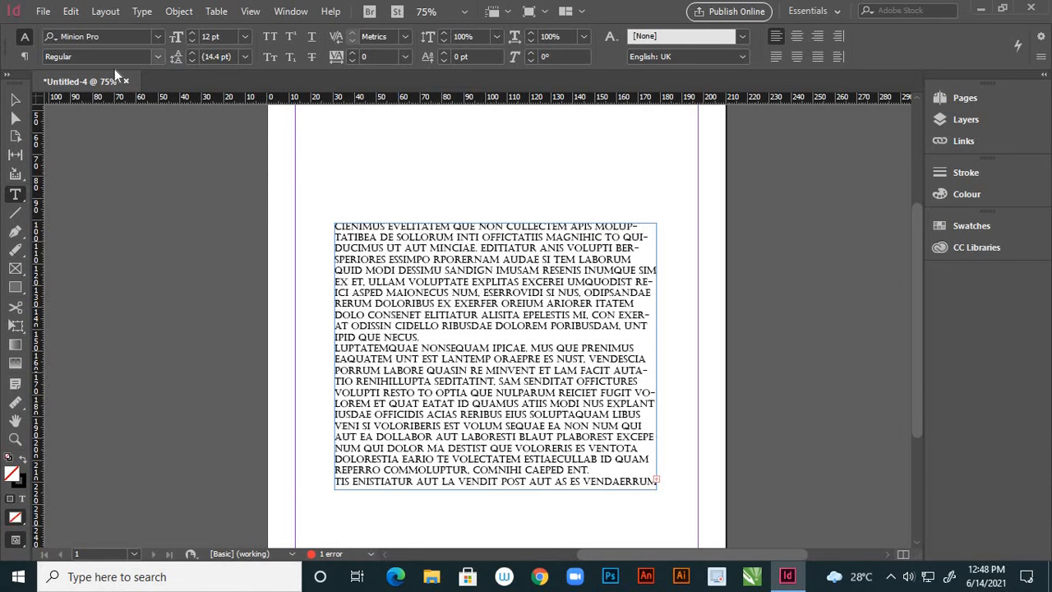
Step: Try to set the font size to 14 pt with no text selected
{"action": "left_click", "coordinate": [156, 37]}
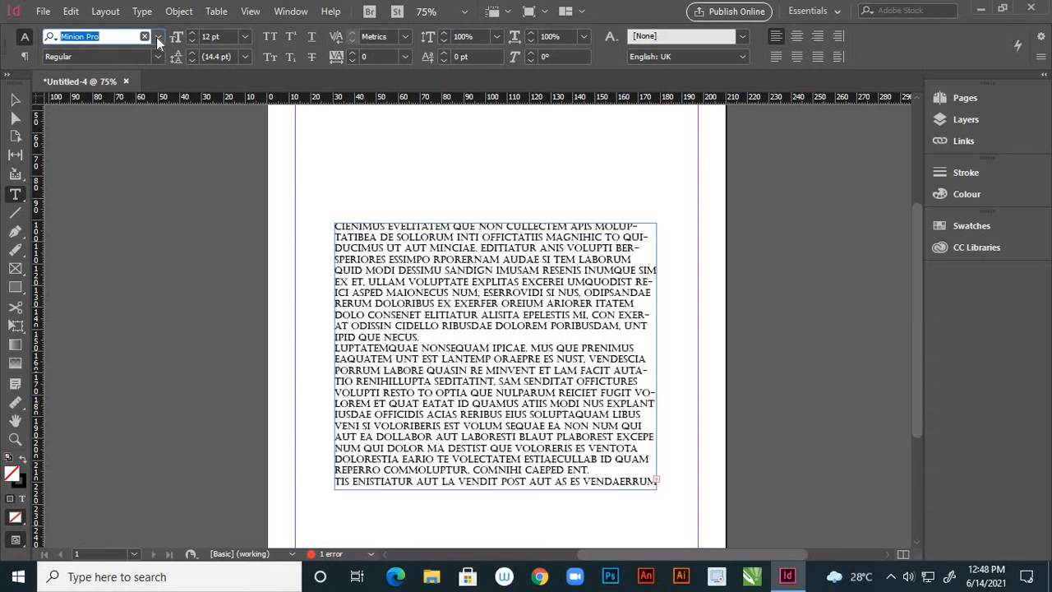
{"action": "left_click", "coordinate": [157, 37]}
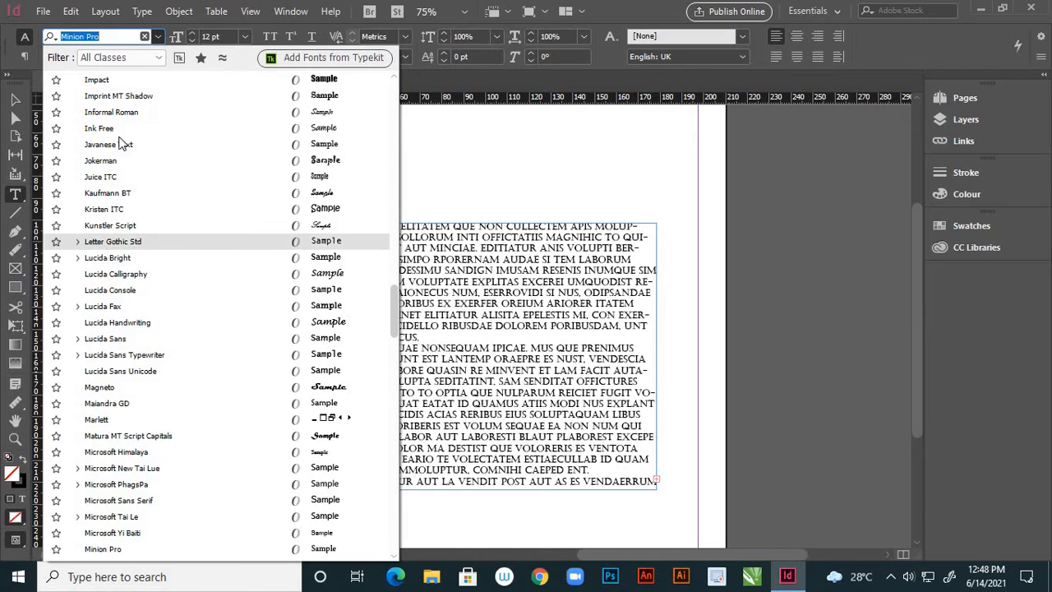
{"action": "left_click", "coordinate": [157, 38]}
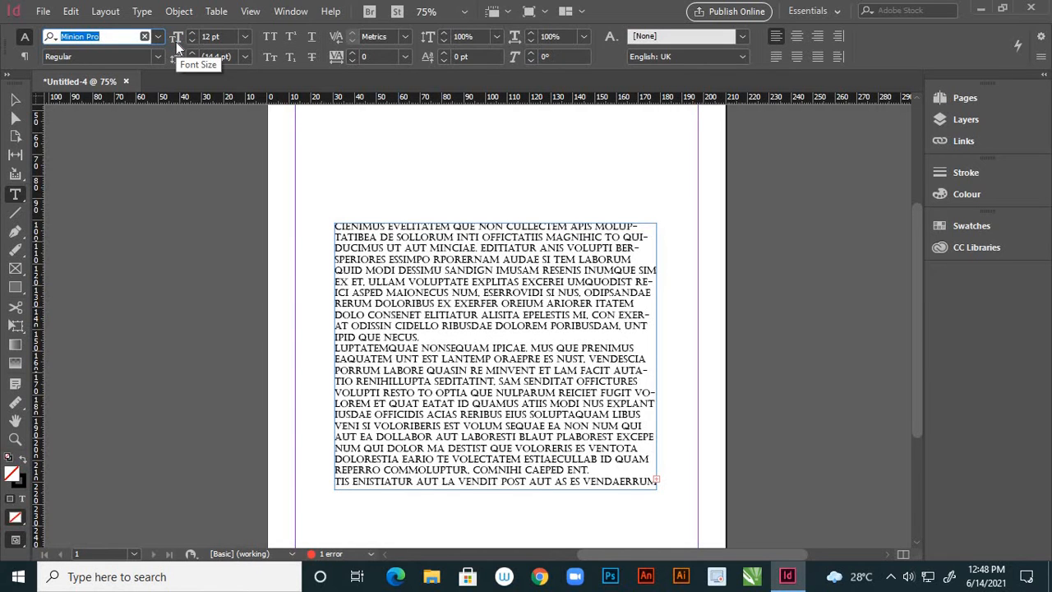
{"action": "left_click", "coordinate": [244, 35]}
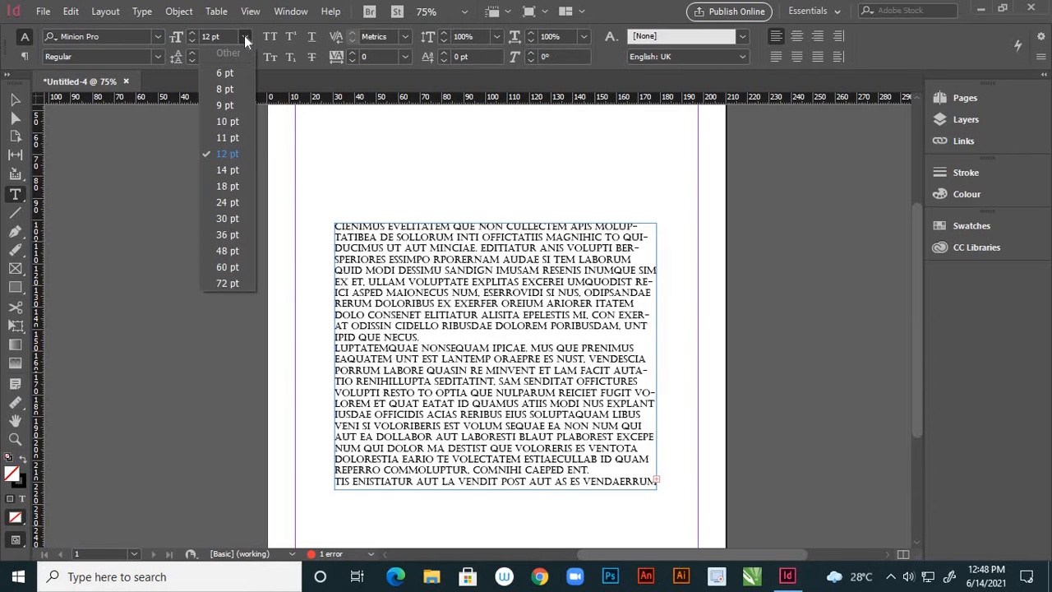
{"action": "left_click", "coordinate": [235, 170]}
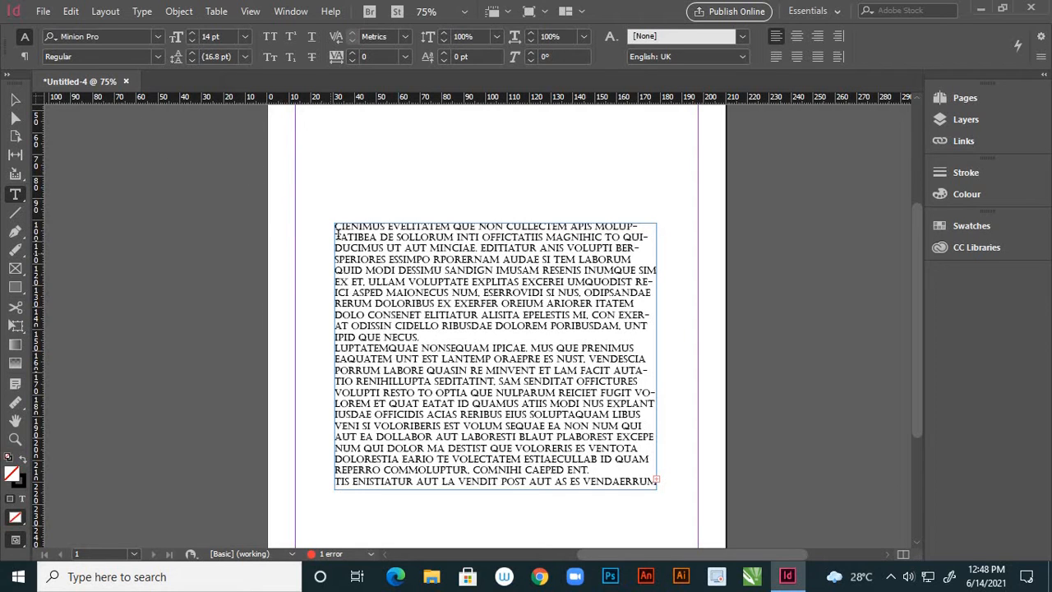
Step: Try font sizes of 14 pt, 30 pt and 10 pt on the first paragraph, leaving out its opening letter
{"action": "left_click_drag", "start_coordinate": [337, 227], "coordinate": [449, 332]}
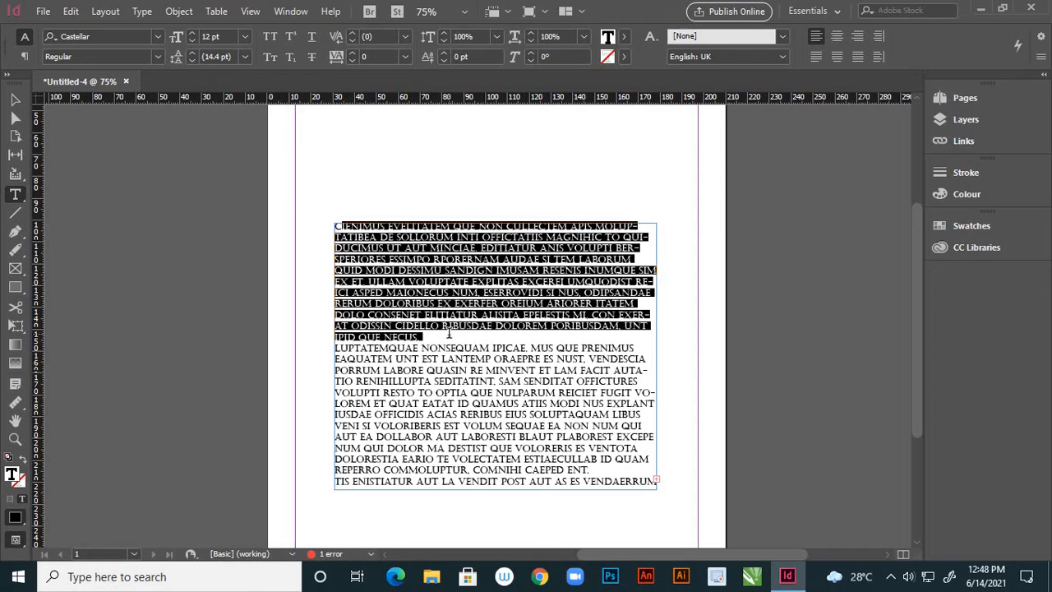
{"action": "left_click", "coordinate": [245, 36]}
{"action": "left_click", "coordinate": [229, 171]}
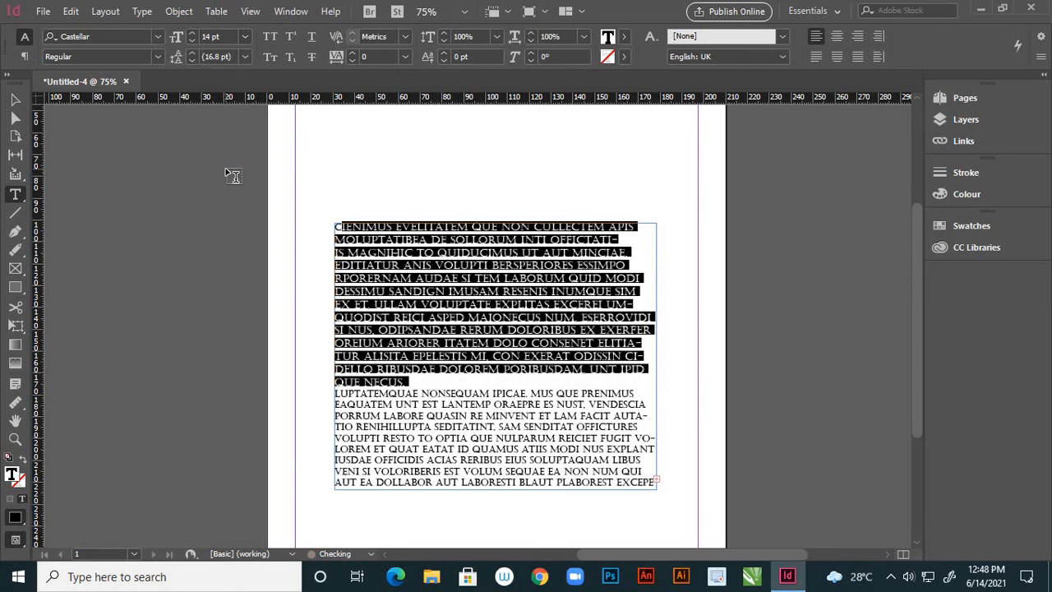
{"action": "left_click", "coordinate": [244, 38]}
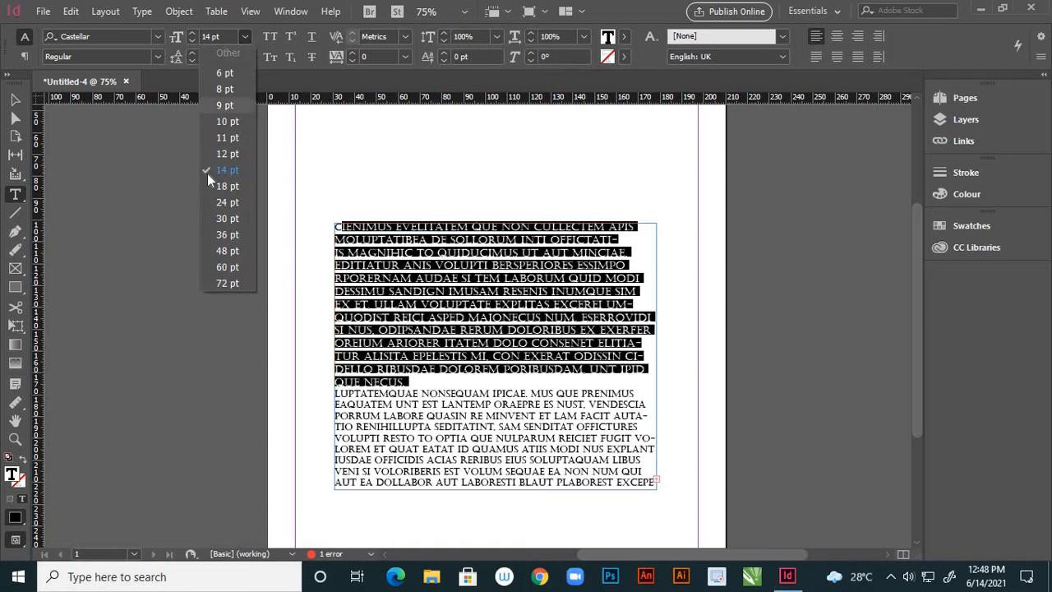
{"action": "left_click", "coordinate": [227, 219]}
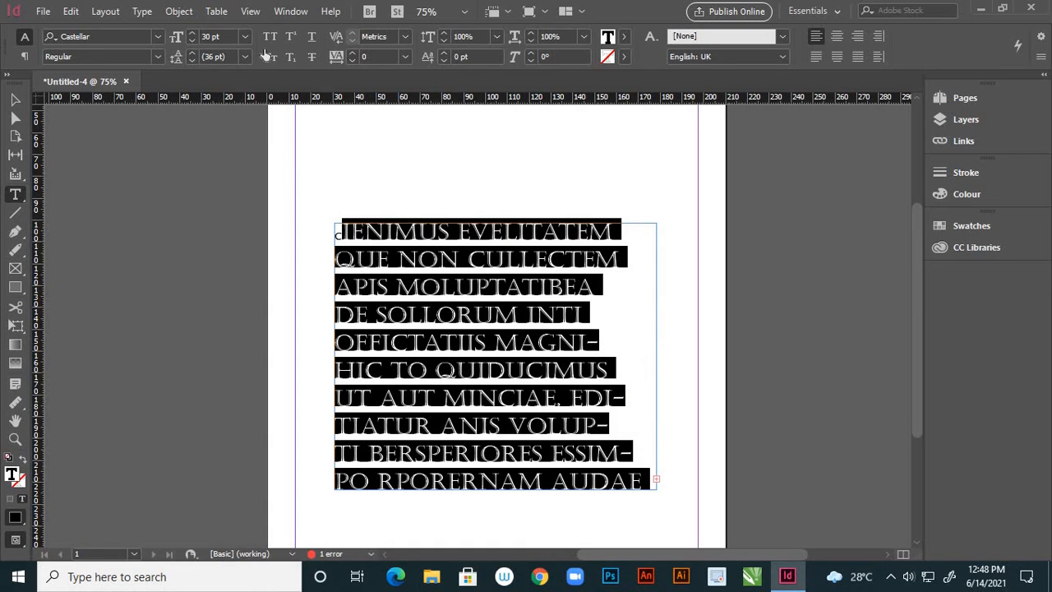
{"action": "left_click", "coordinate": [244, 37]}
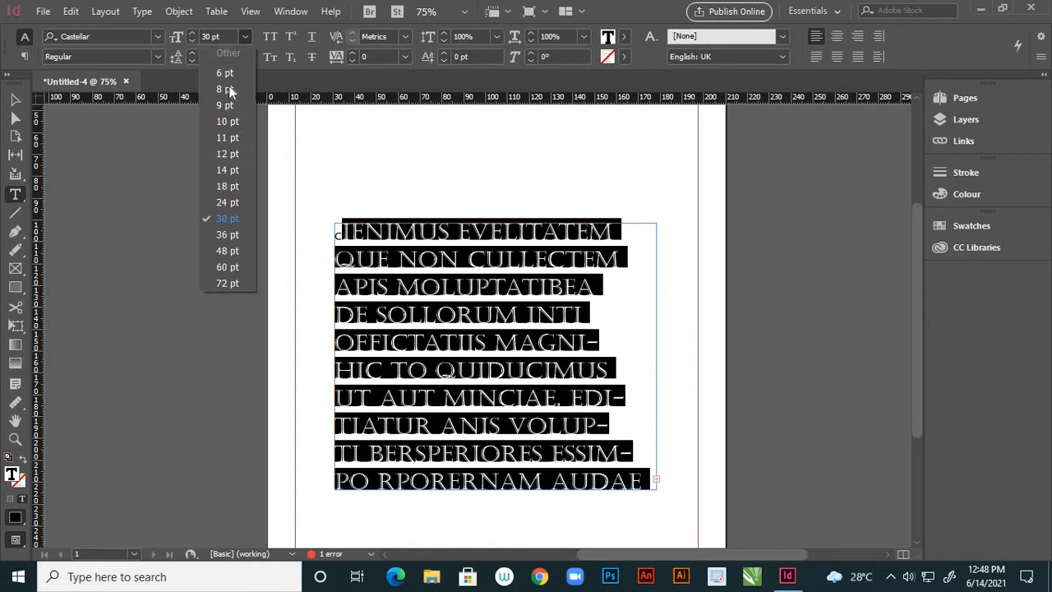
{"action": "left_click", "coordinate": [228, 121]}
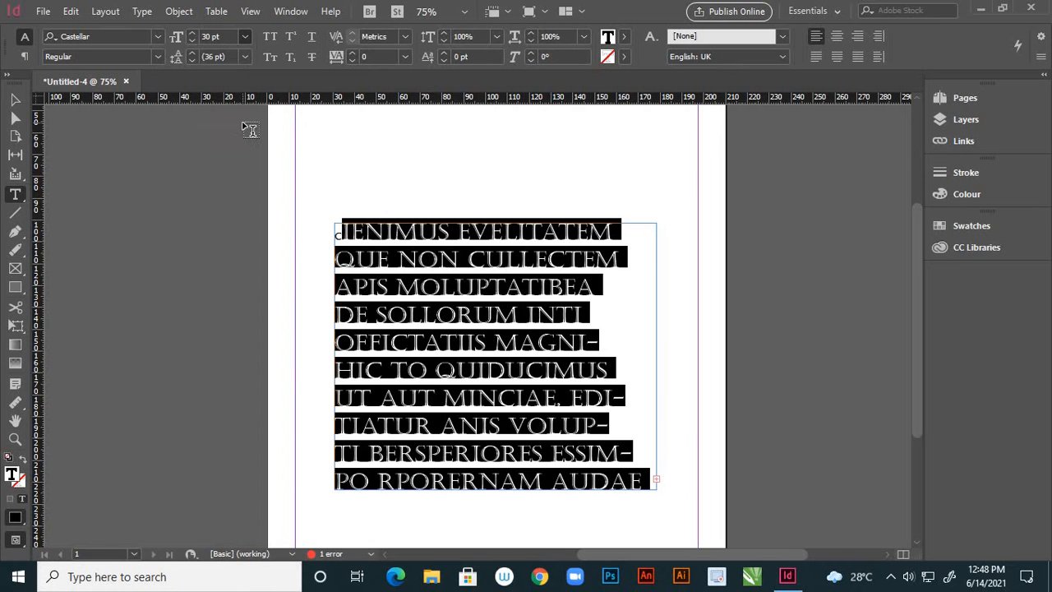
{"action": "left_click", "coordinate": [251, 129]}
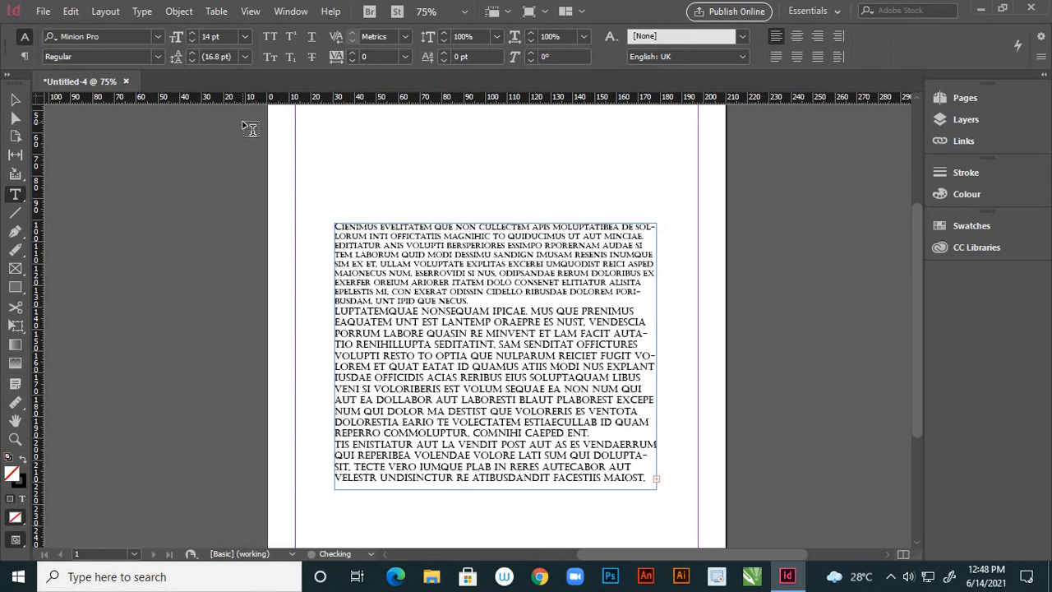
Step: Set the font size to 72 pt for the text from the first paragraph's opening letter to the start of the second paragraph
{"action": "left_click", "coordinate": [246, 36]}
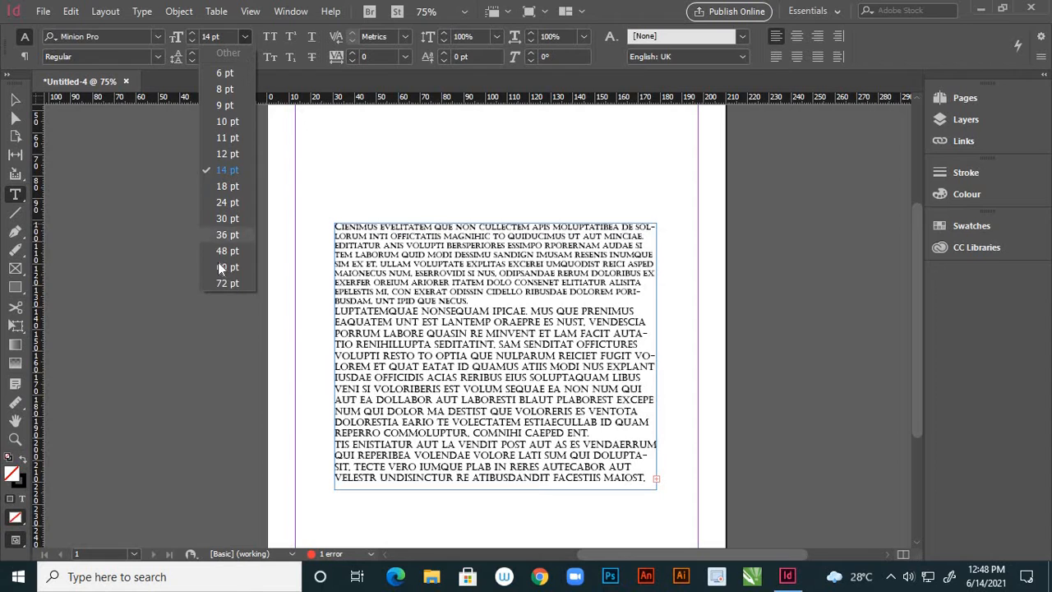
{"action": "left_click", "coordinate": [228, 283]}
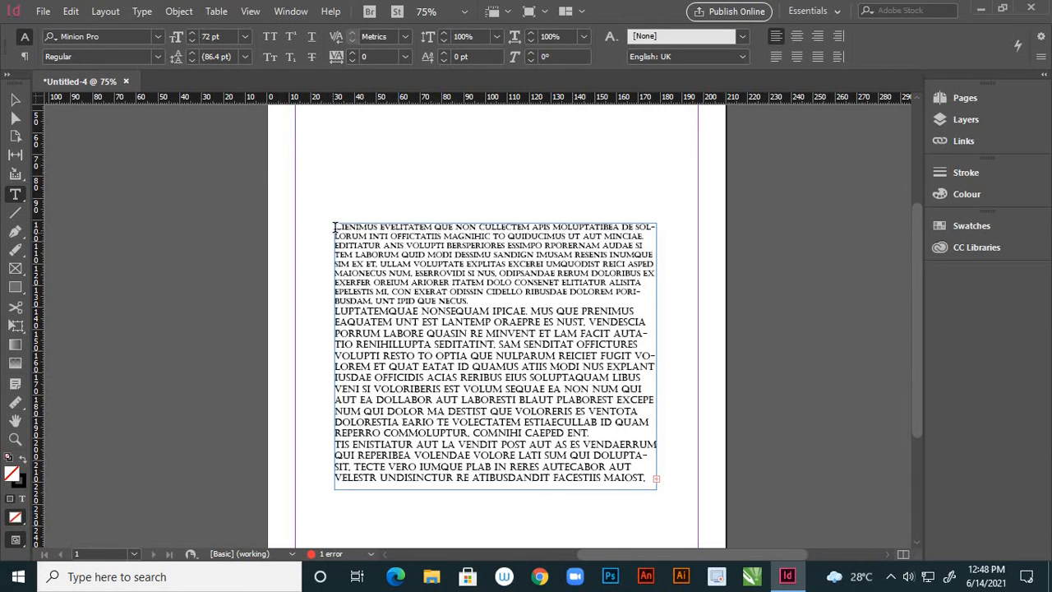
{"action": "left_click_drag", "start_coordinate": [336, 229], "coordinate": [480, 314]}
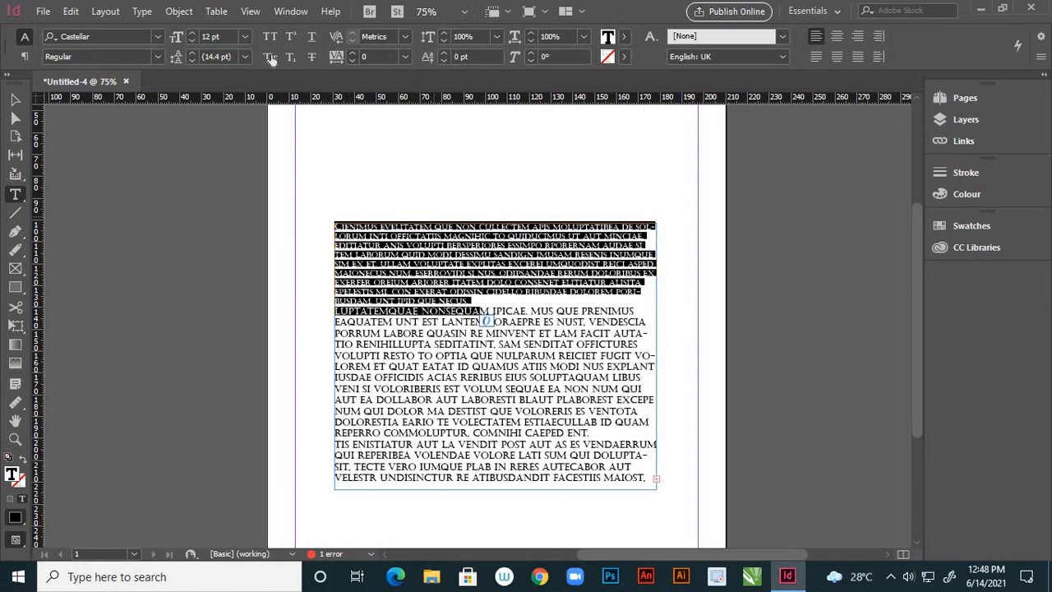
{"action": "left_click", "coordinate": [245, 37]}
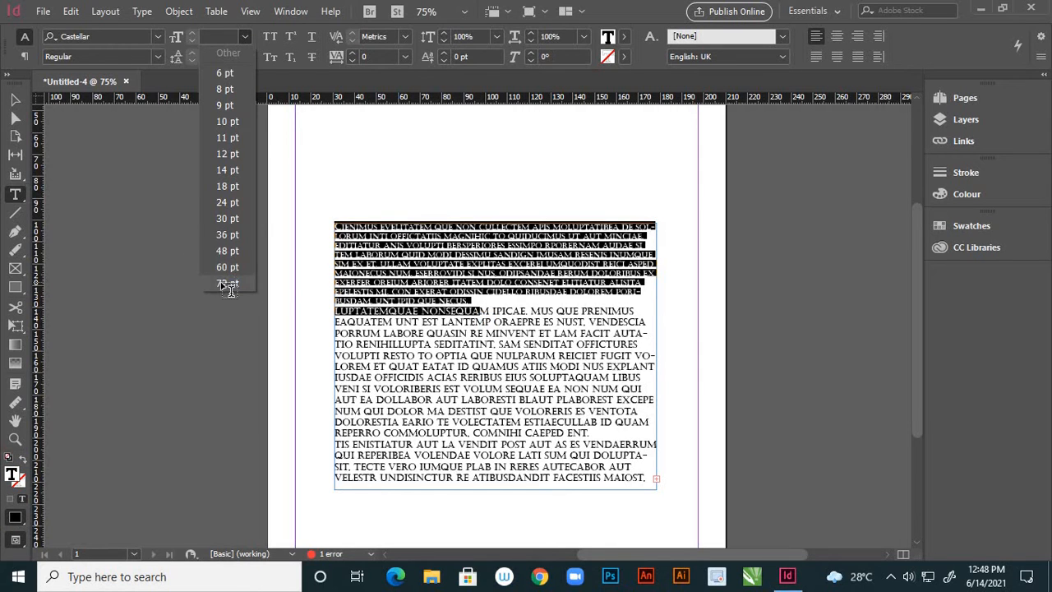
{"action": "left_click", "coordinate": [225, 280]}
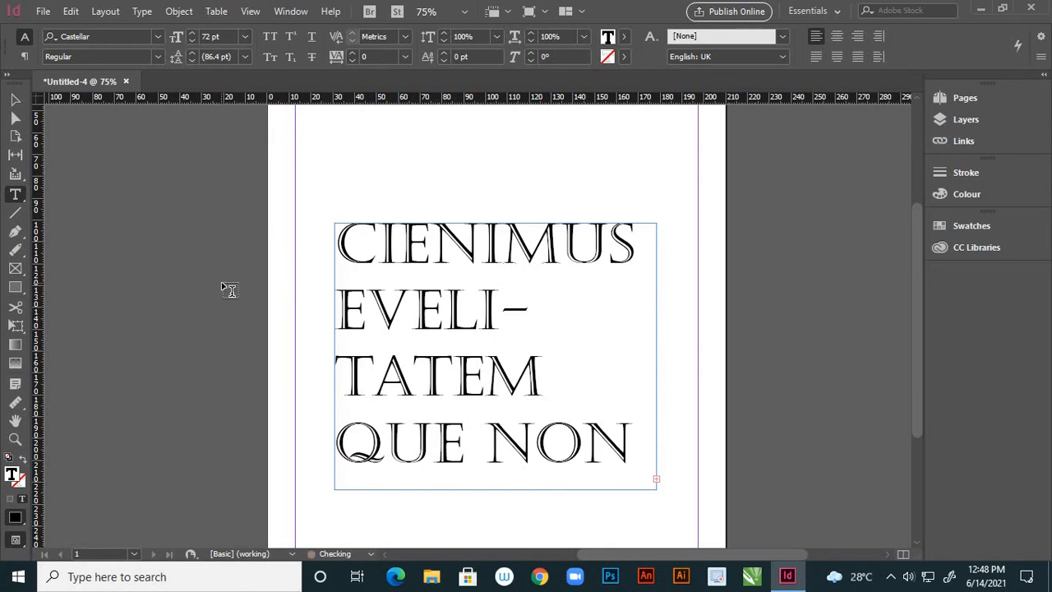
Step: Set the default font size to 24 pt with no text selected, and switch to the Selection tool
{"action": "left_click", "coordinate": [246, 37]}
{"action": "left_click", "coordinate": [238, 203]}
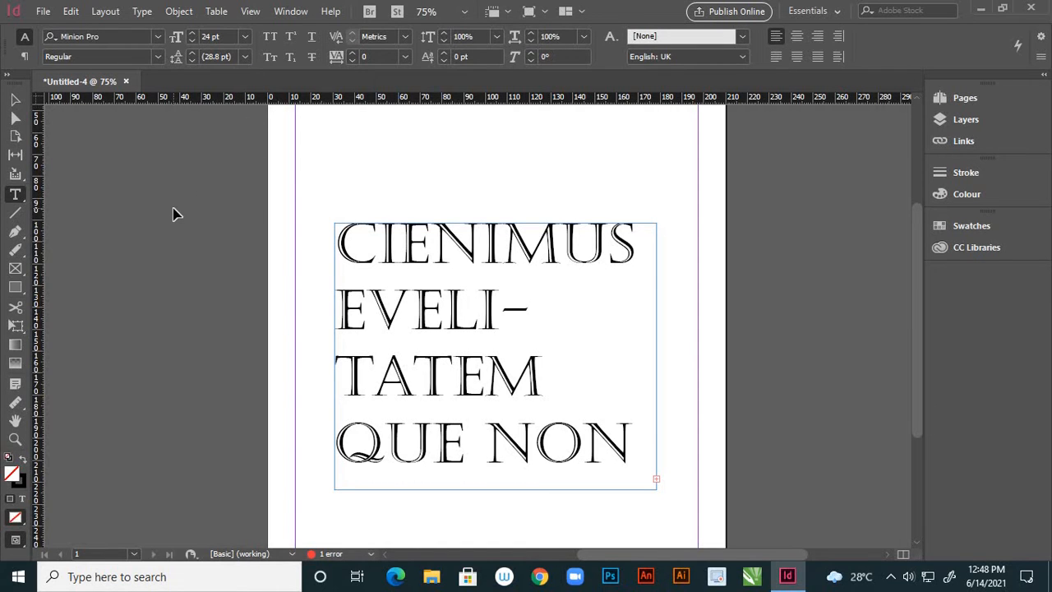
{"action": "left_click", "coordinate": [15, 100]}
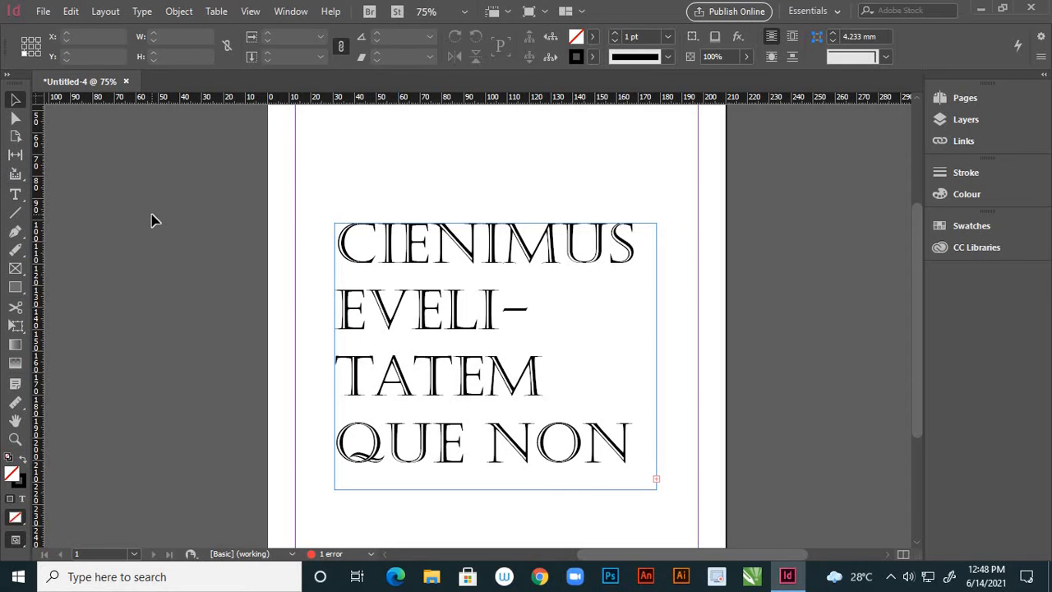
Step: Undo the last three font size changes made to the first paragraph
{"action": "key", "text": "ctrl+z"}
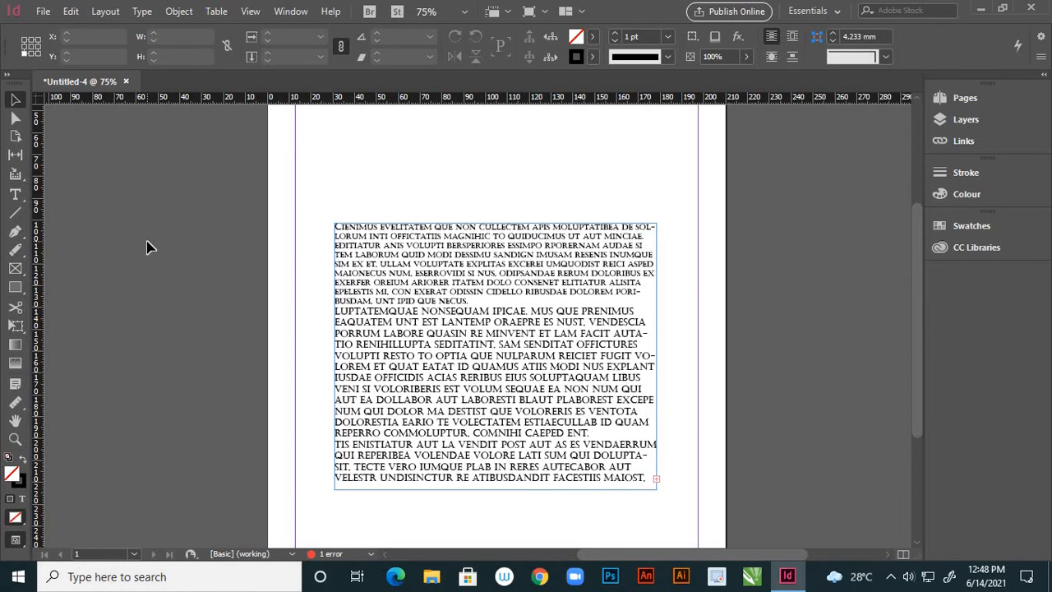
{"action": "key", "text": "ctrl+z"}
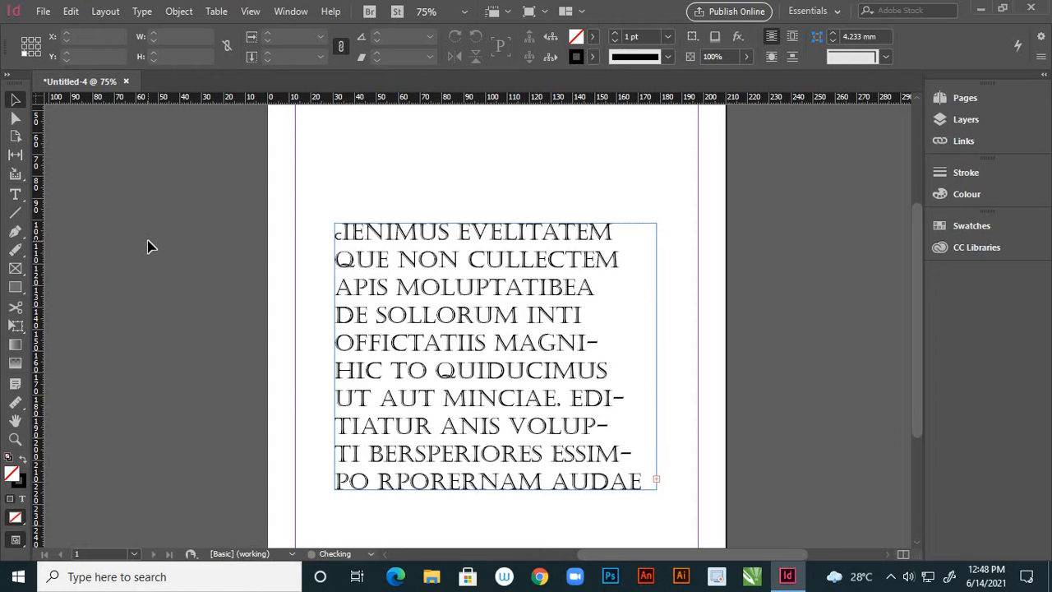
{"action": "key", "text": "ctrl+z"}
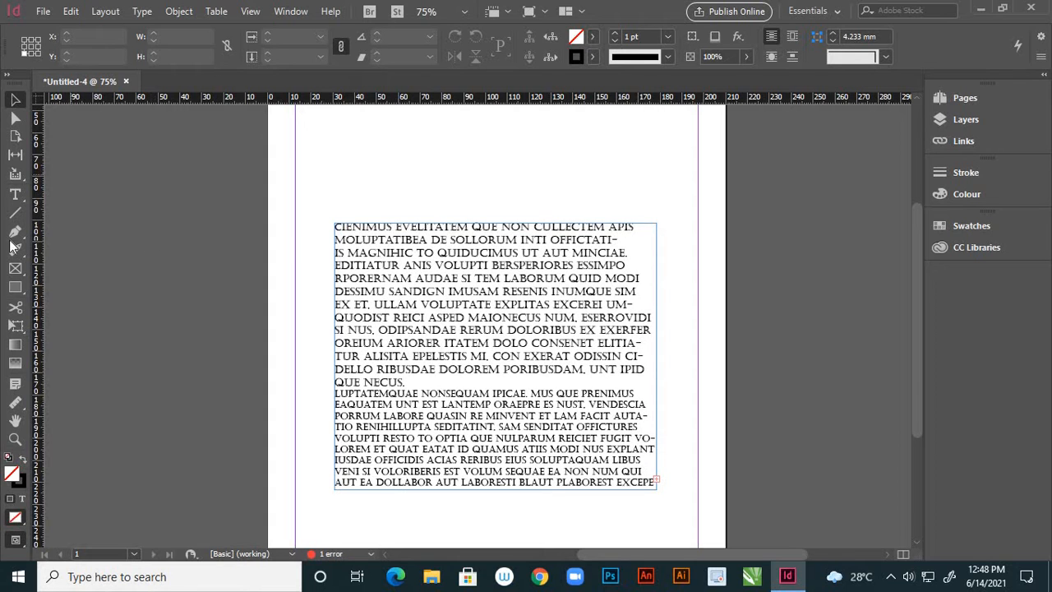
Step: Try All Caps on the whole first paragraph with the Type tool, and turn it off again
{"action": "left_click", "coordinate": [15, 195]}
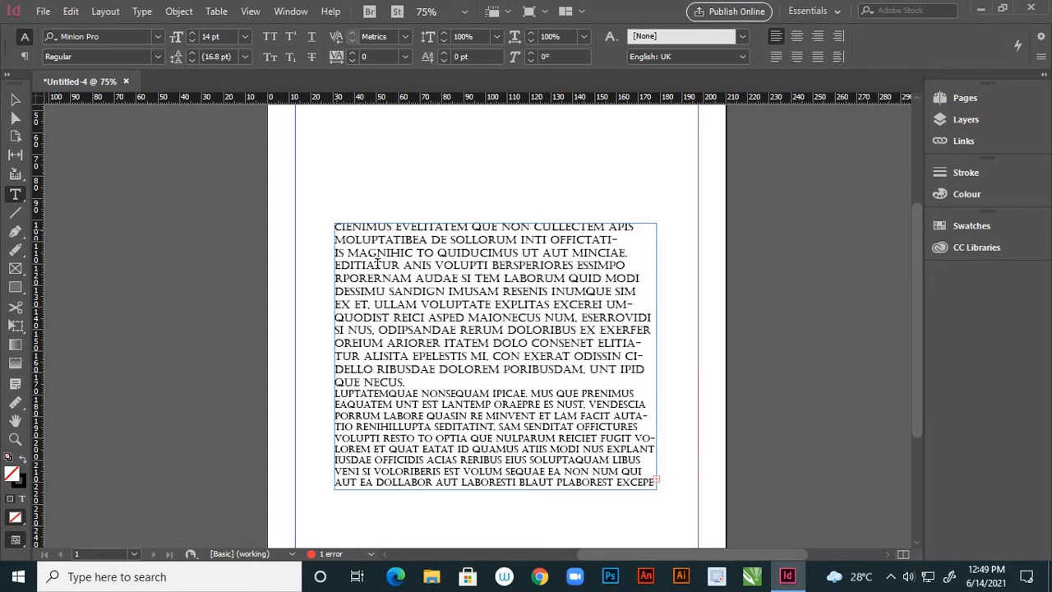
{"action": "left_click_drag", "start_coordinate": [335, 226], "coordinate": [471, 377]}
{"action": "left_click", "coordinate": [471, 379]}
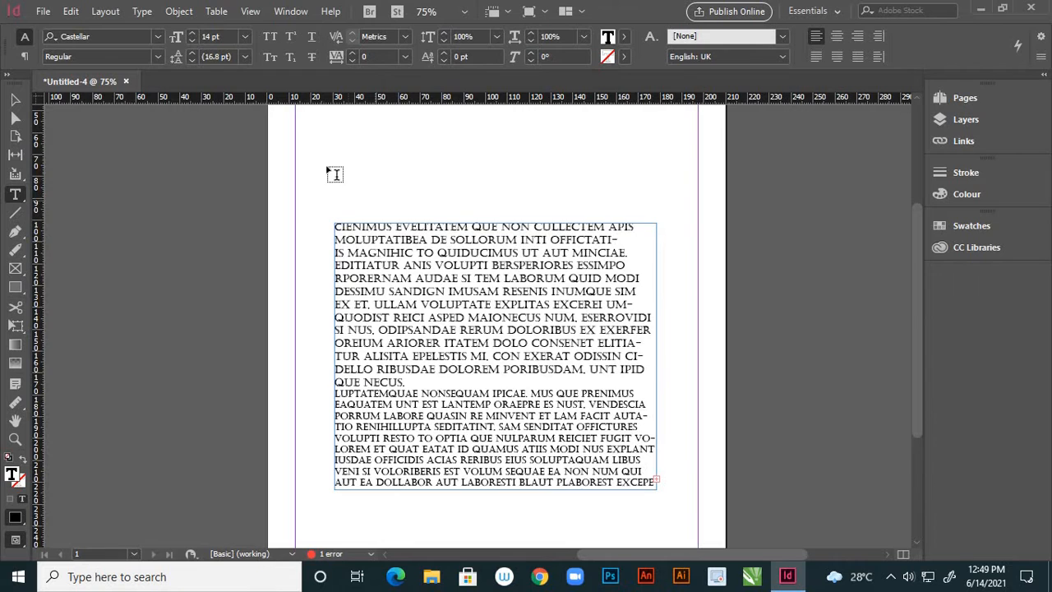
{"action": "left_click_drag", "start_coordinate": [334, 229], "coordinate": [416, 383]}
{"action": "left_click", "coordinate": [269, 38]}
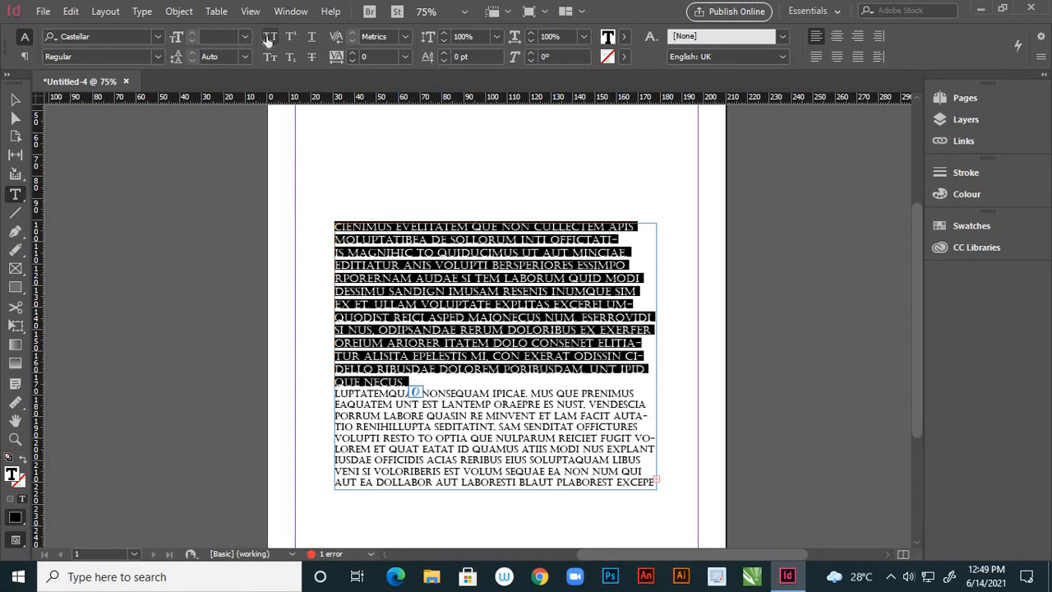
{"action": "left_click", "coordinate": [270, 38]}
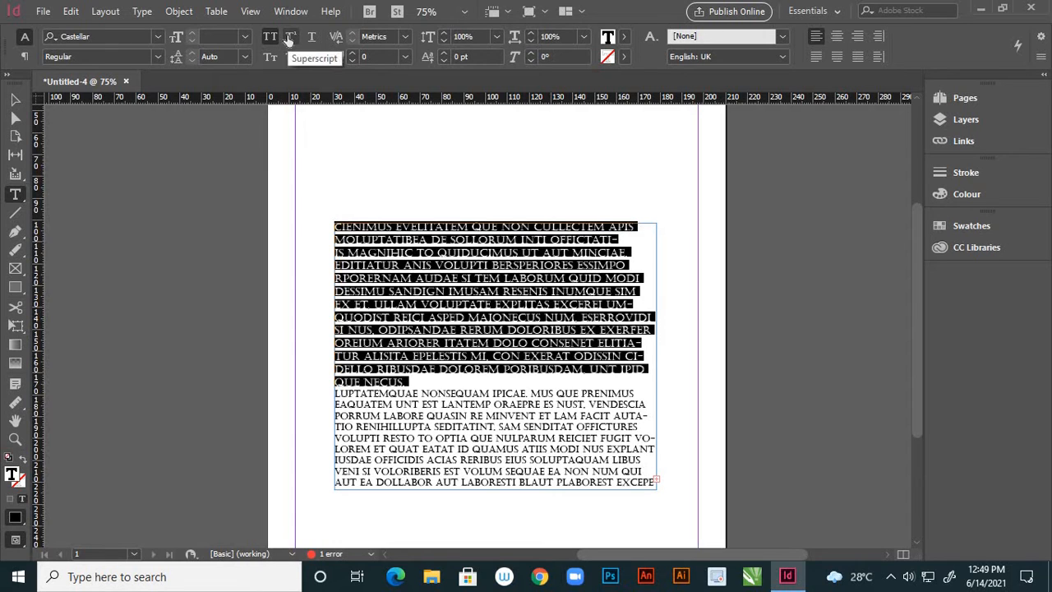
{"action": "left_click", "coordinate": [270, 38]}
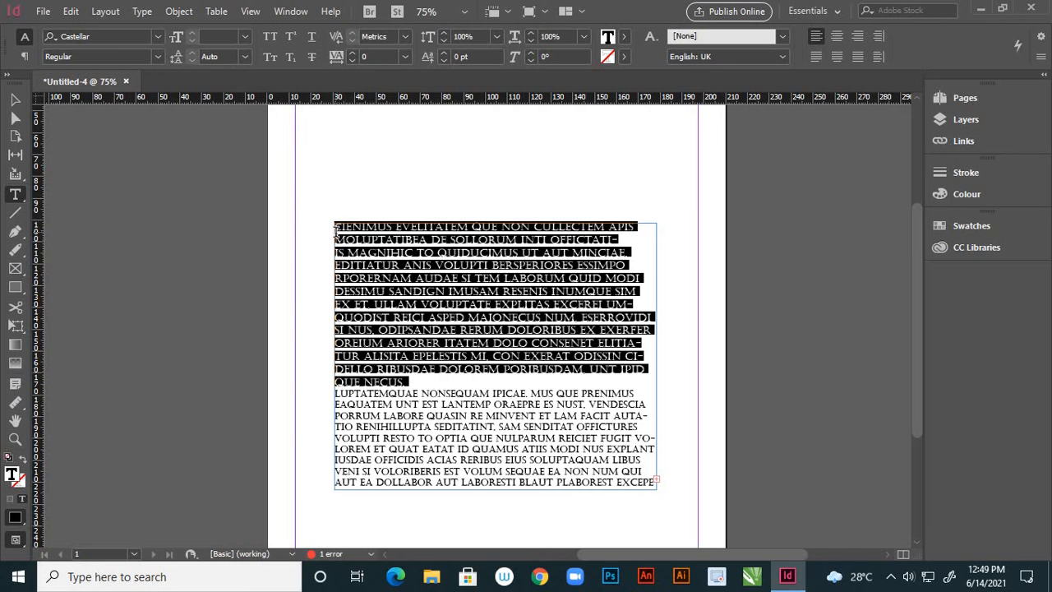
Step: Set the font of all text visible in the frame to Arial, and switch All Caps on and off for it
{"action": "left_click_drag", "start_coordinate": [335, 230], "coordinate": [639, 499]}
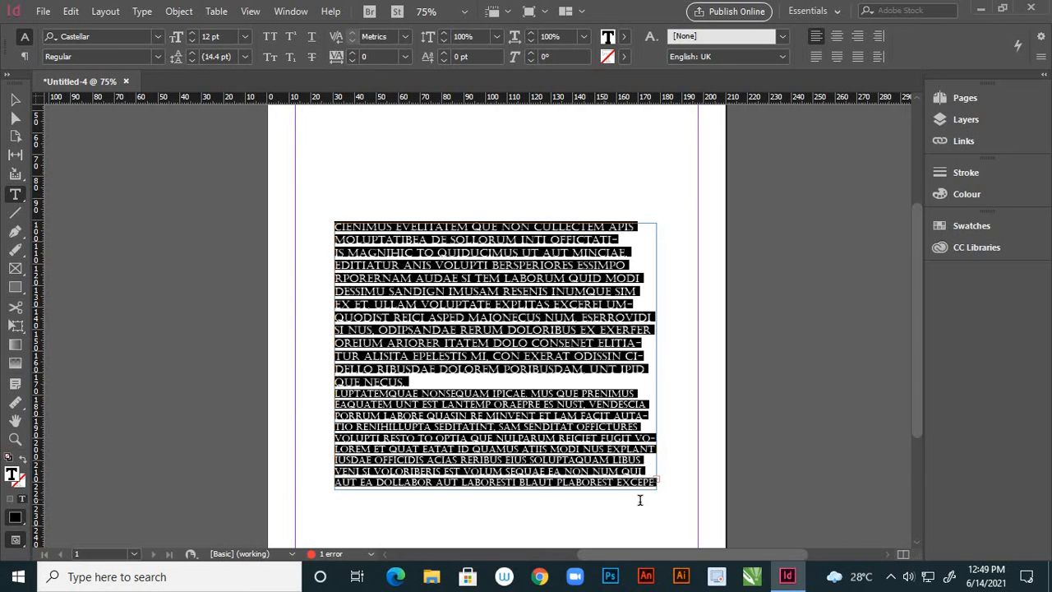
{"action": "left_click", "coordinate": [158, 38]}
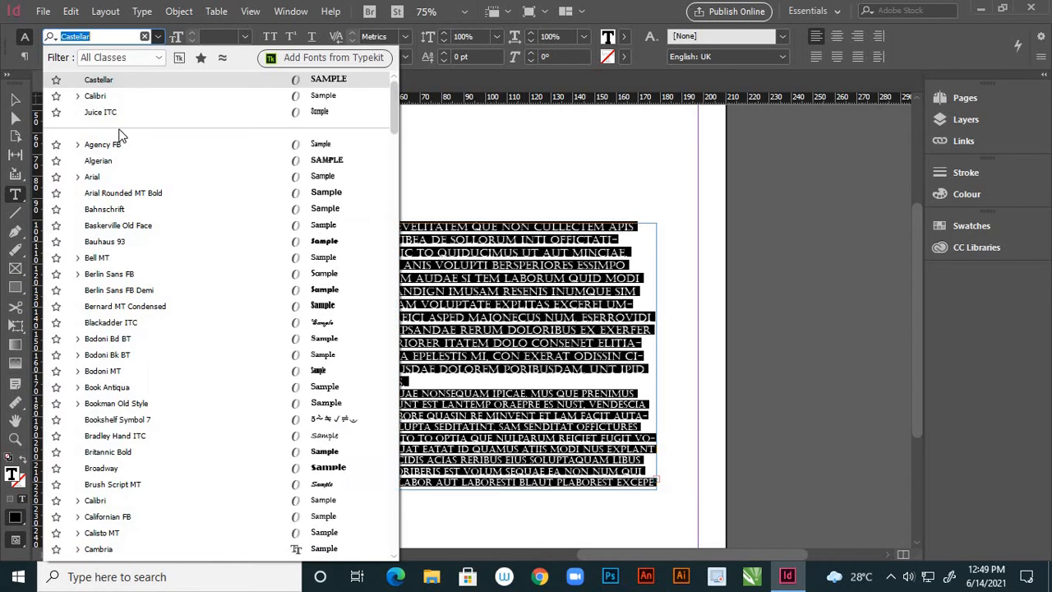
{"action": "left_click", "coordinate": [111, 178]}
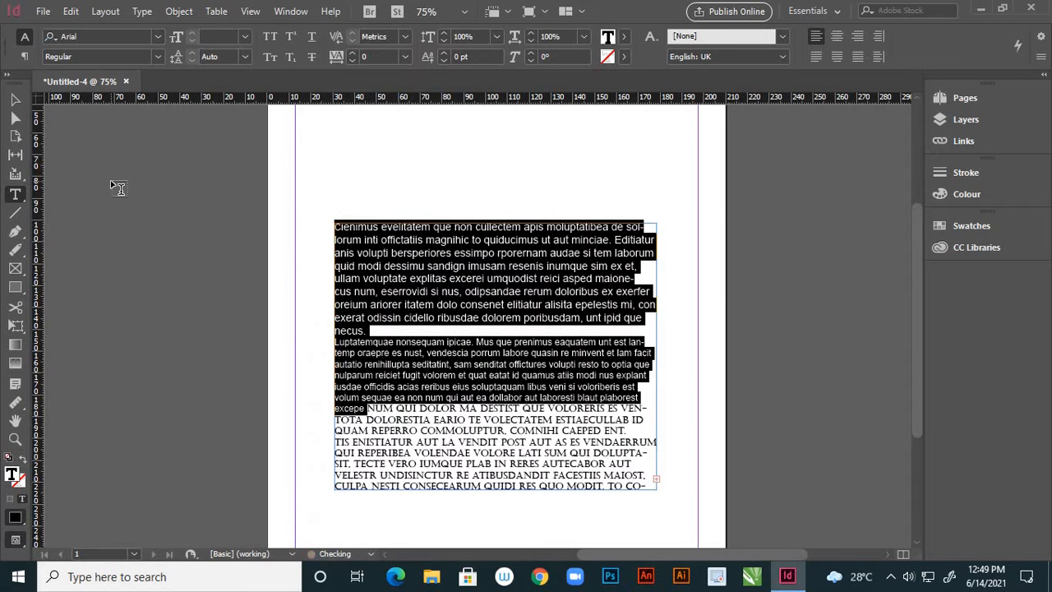
{"action": "left_click", "coordinate": [271, 37]}
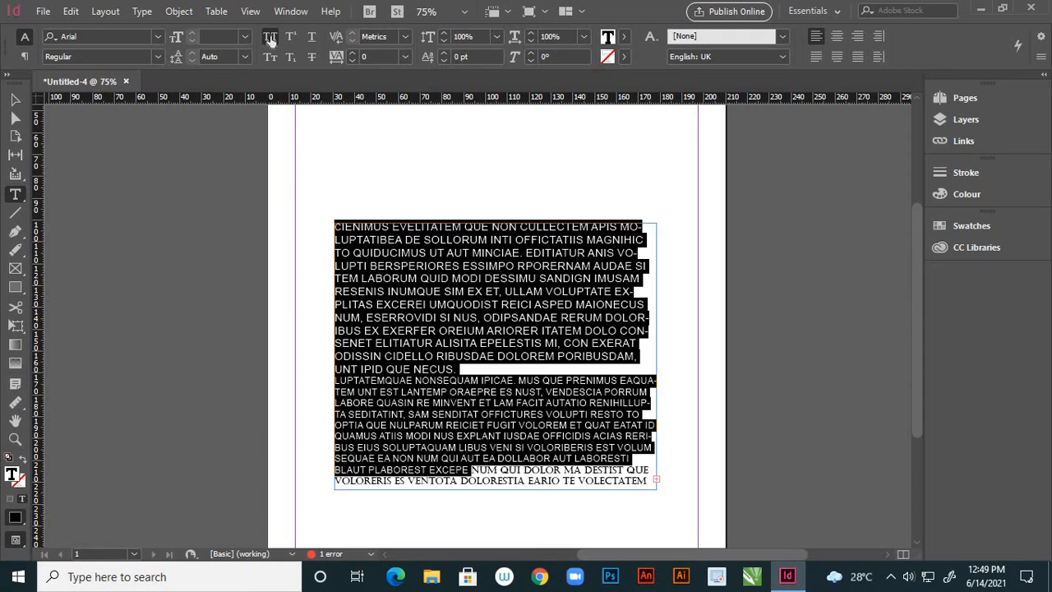
{"action": "left_click", "coordinate": [270, 36]}
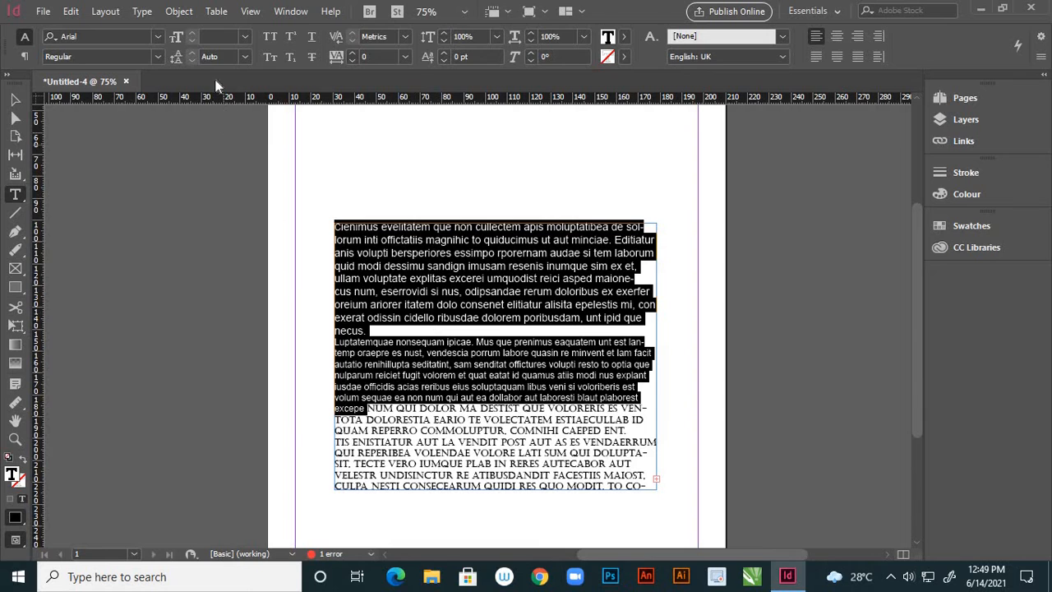
Step: Set the font size of the selected Arial text to 30 pt, and clear the selection
{"action": "left_click", "coordinate": [244, 38]}
{"action": "left_click", "coordinate": [227, 218]}
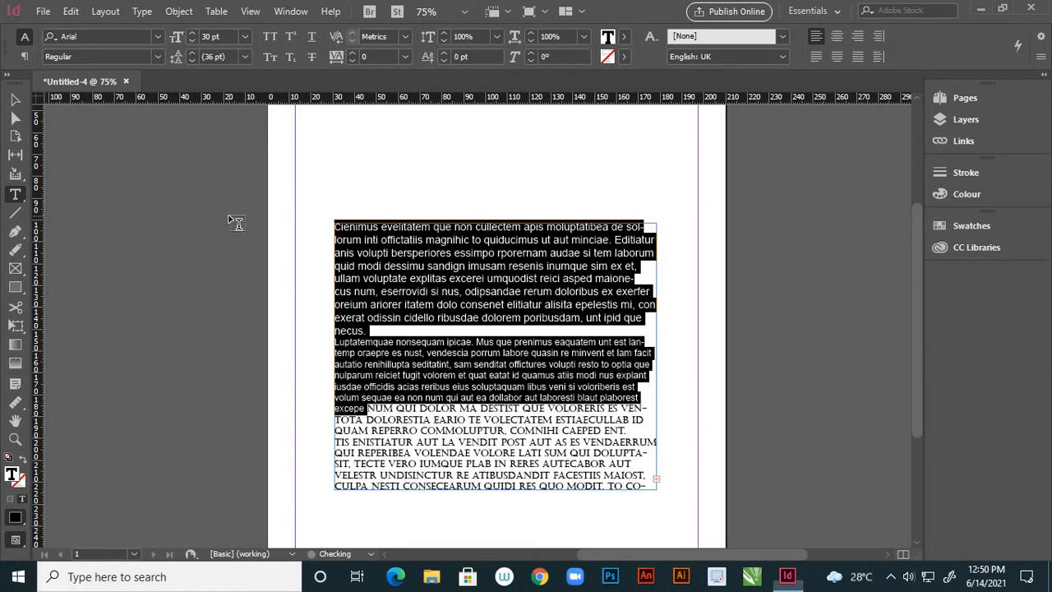
{"action": "left_click", "coordinate": [440, 260]}
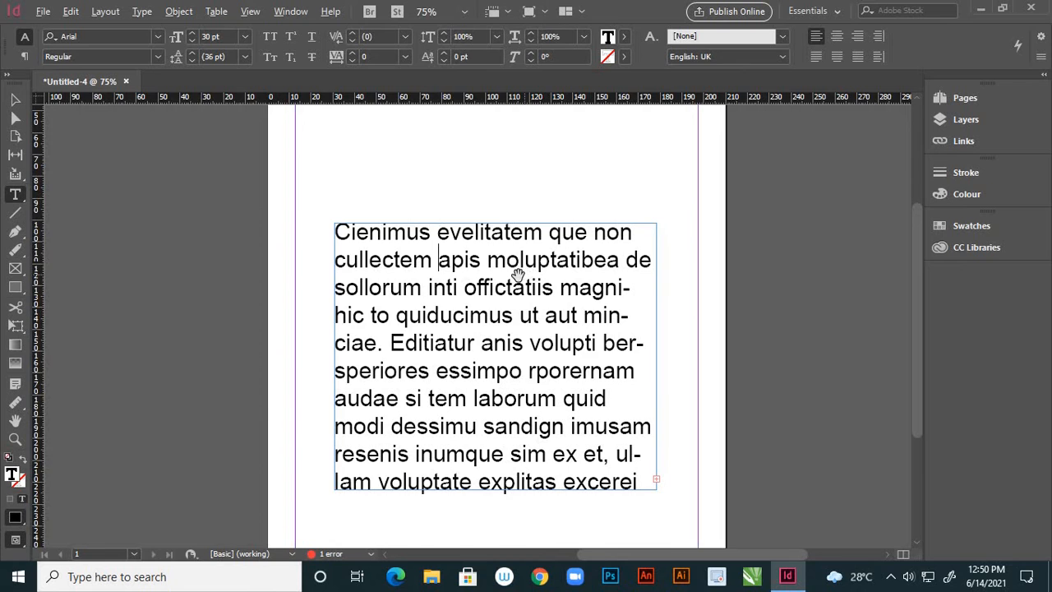
Step: Try Superscript on the letter "o" in "moluptatibea", and undo it
{"action": "key", "text": "ctrl+equal"}
{"action": "key", "text": "alt"}
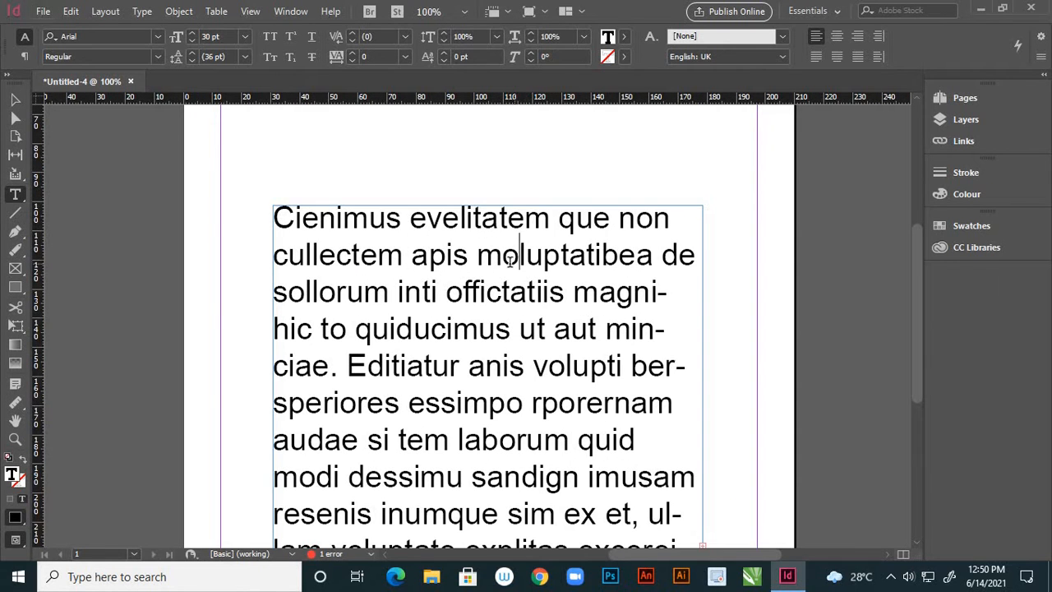
{"action": "left_click_drag", "start_coordinate": [512, 260], "coordinate": [500, 258]}
{"action": "key", "text": "ctrl+equal"}
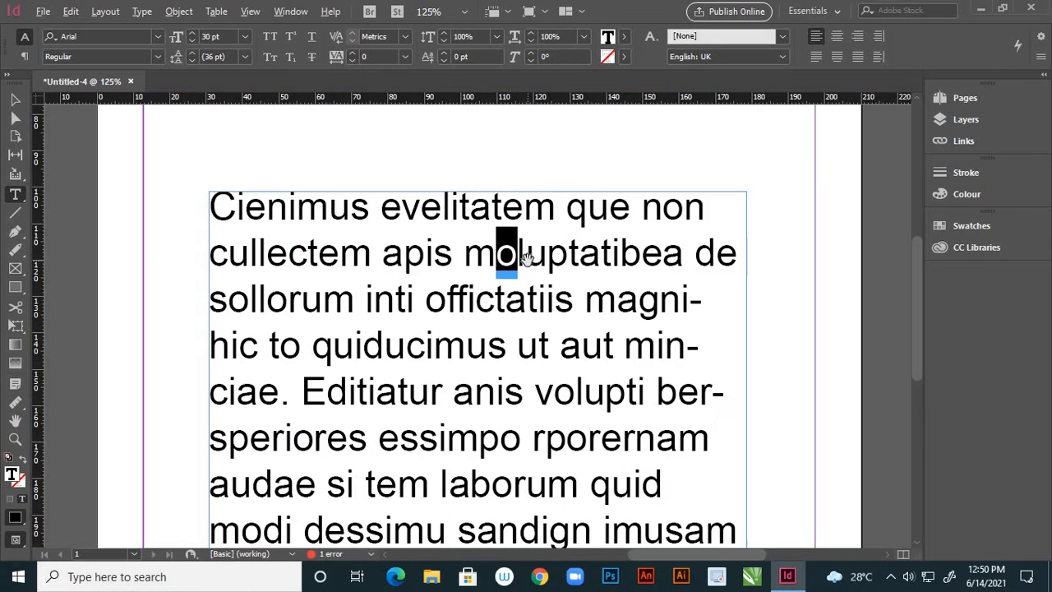
{"action": "left_click", "coordinate": [292, 36]}
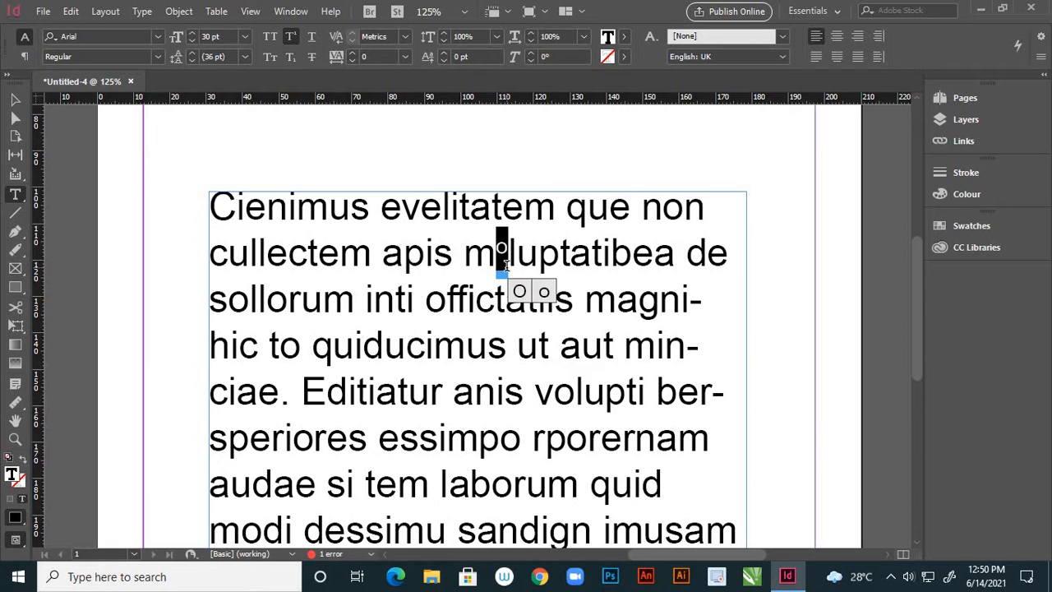
{"action": "left_click", "coordinate": [16, 100]}
{"action": "left_click", "coordinate": [469, 150]}
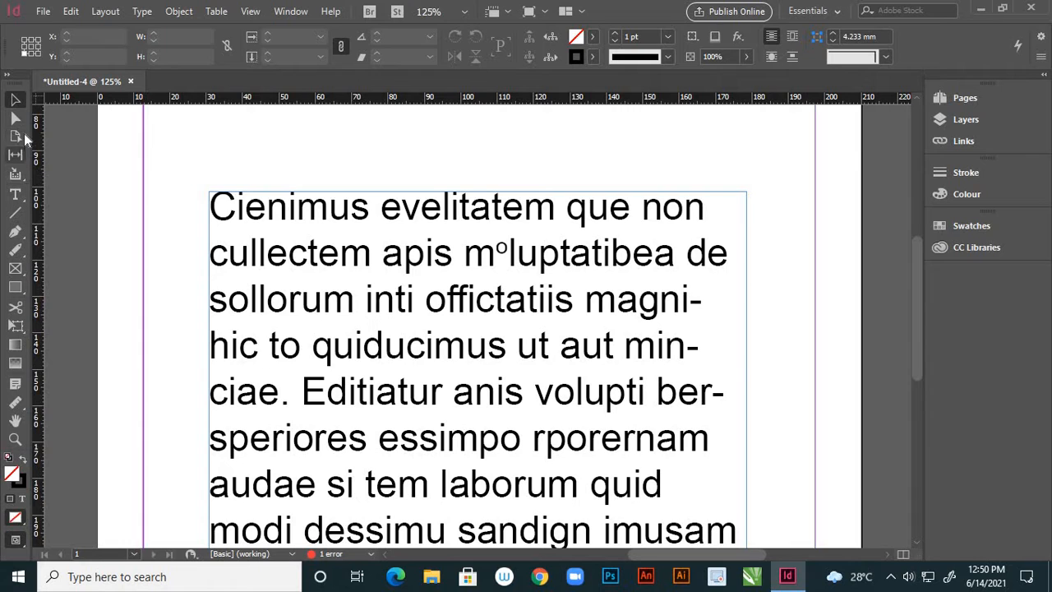
{"action": "key", "text": "ctrl+z"}
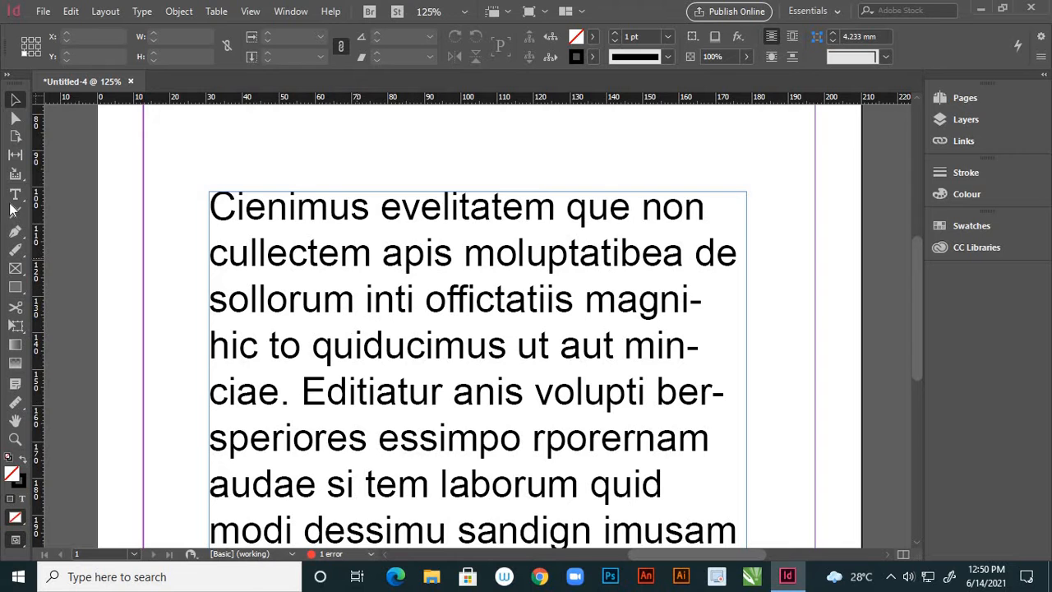
Step: Try Superscript on the first letter of "apis", undo it, and switch to the Selection tool
{"action": "key", "text": "t"}
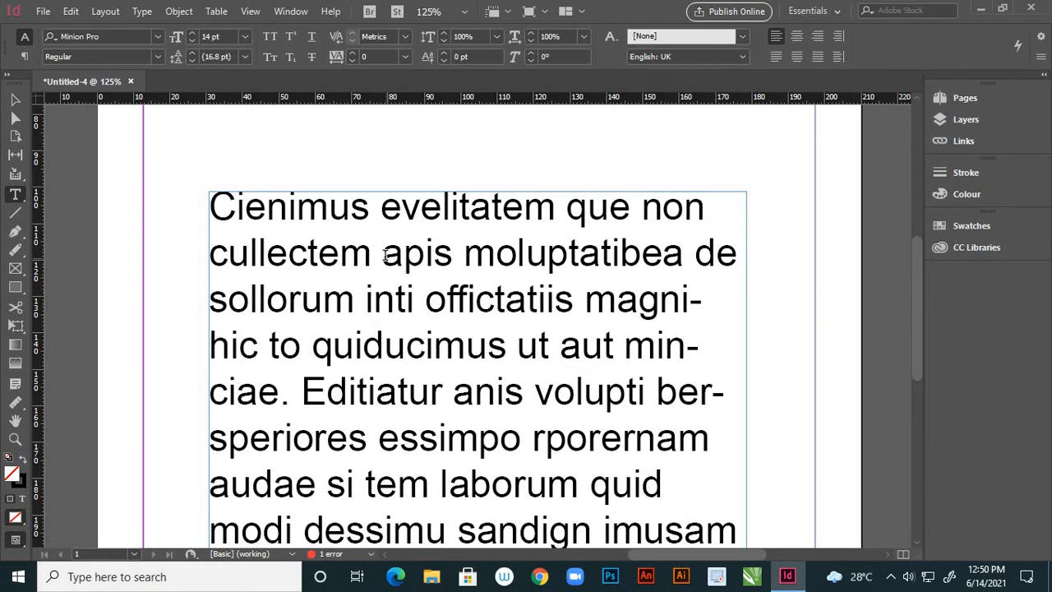
{"action": "triple_click", "coordinate": [385, 254]}
{"action": "left_click", "coordinate": [384, 255]}
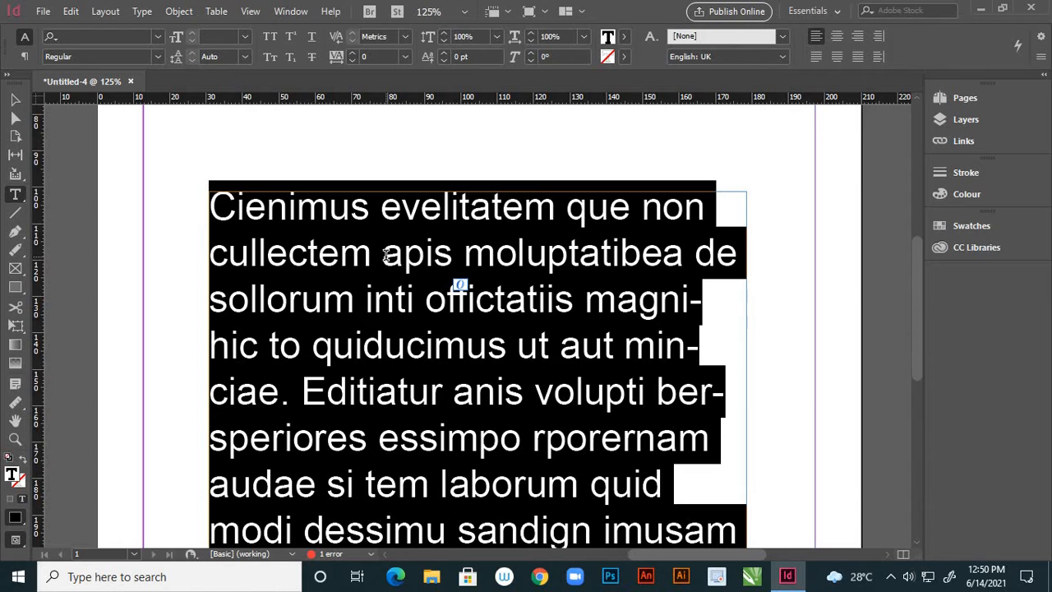
{"action": "left_click", "coordinate": [385, 255]}
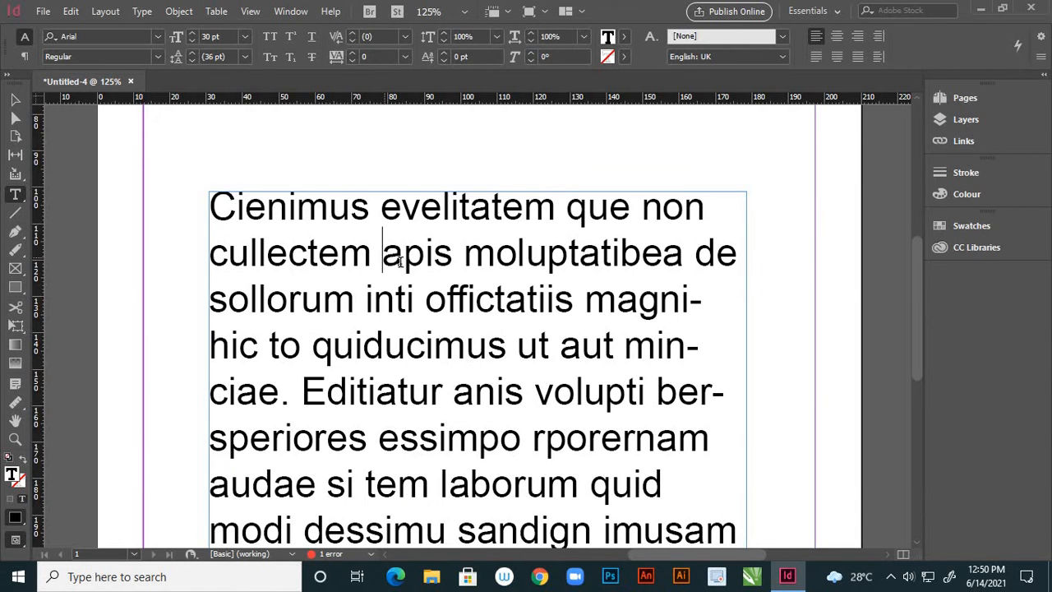
{"action": "left_click_drag", "start_coordinate": [383, 255], "coordinate": [408, 263]}
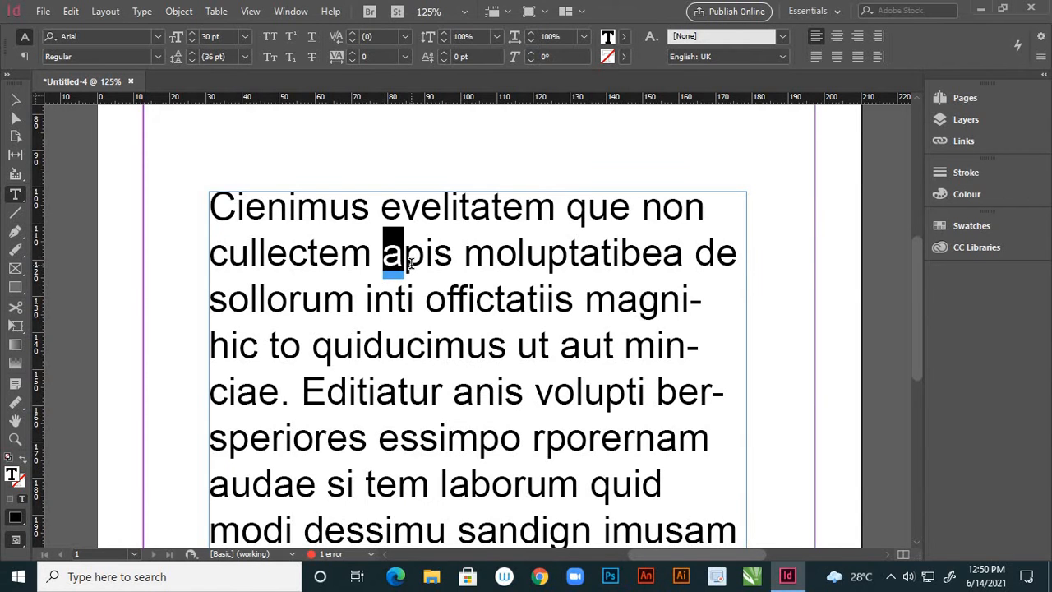
{"action": "left_click", "coordinate": [292, 37]}
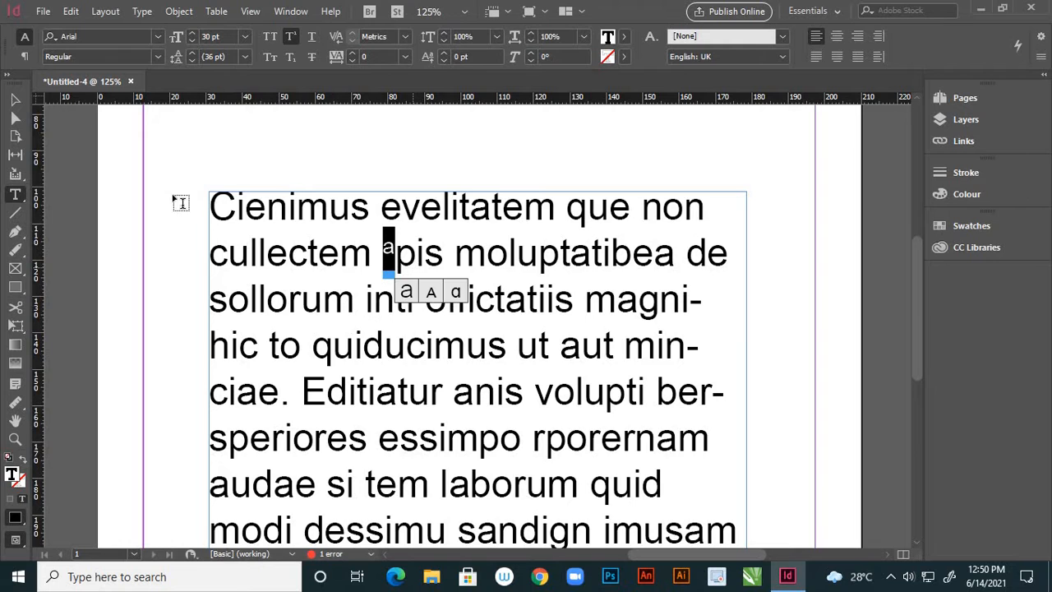
{"action": "key", "text": "ctrl+z"}
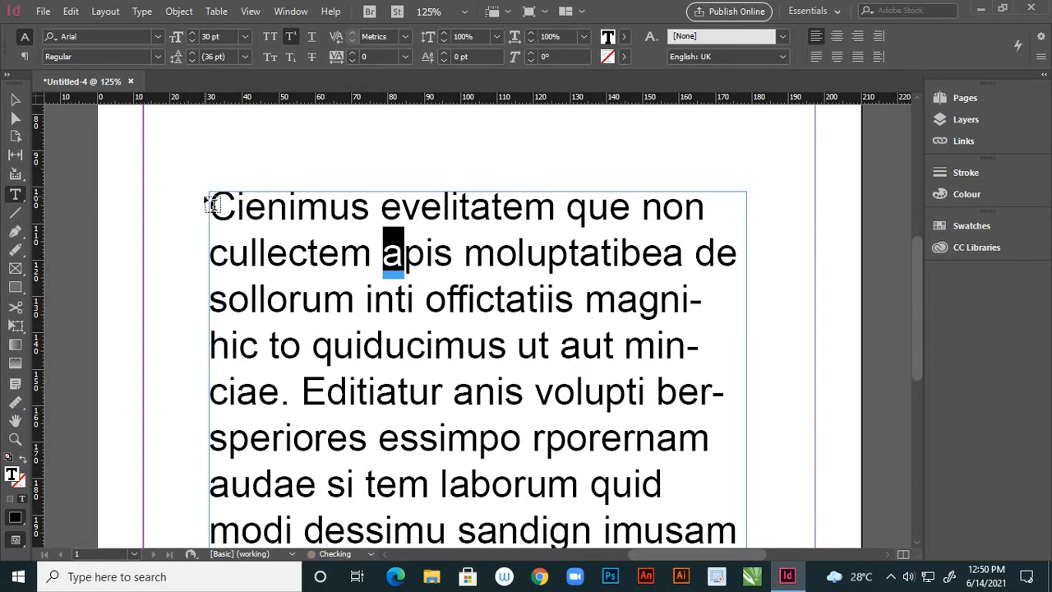
{"action": "left_click", "coordinate": [15, 99]}
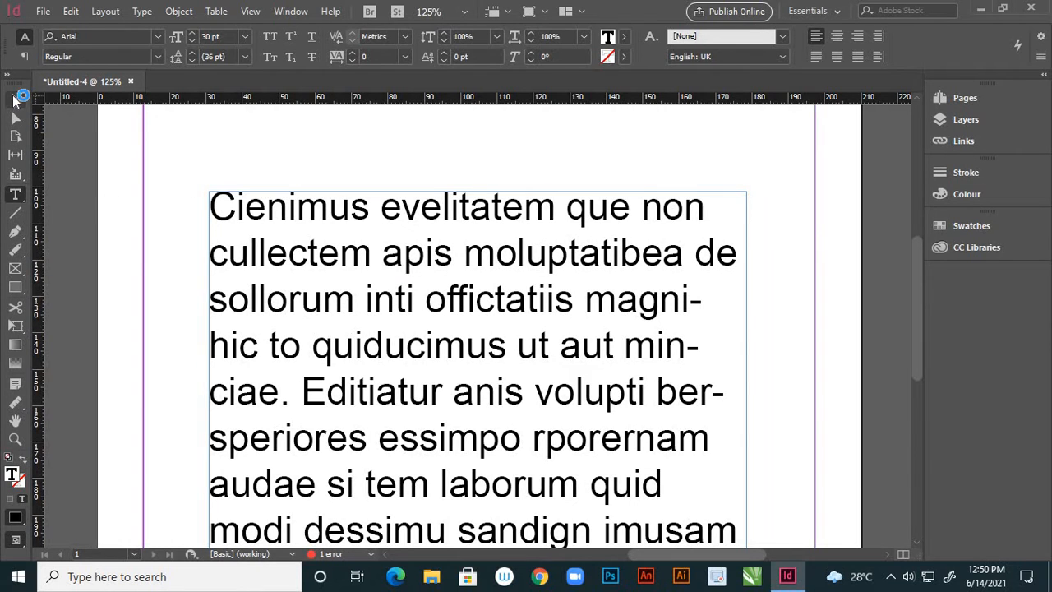
Step: Try Underline on the text from the frame's first word to "Editiatu", and remove the underline again
{"action": "left_click", "coordinate": [15, 195]}
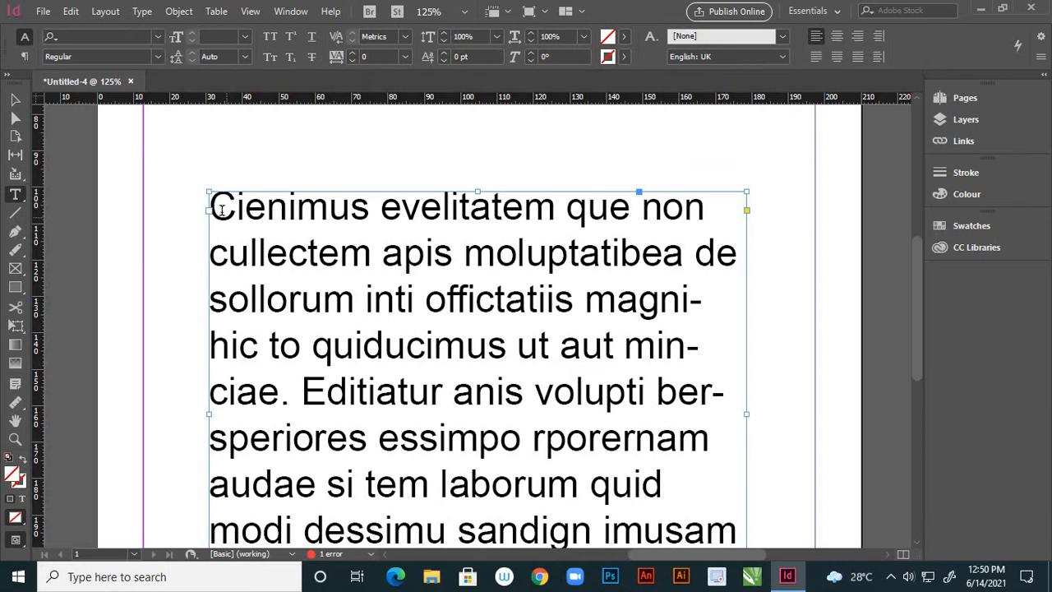
{"action": "left_click_drag", "start_coordinate": [211, 206], "coordinate": [435, 366]}
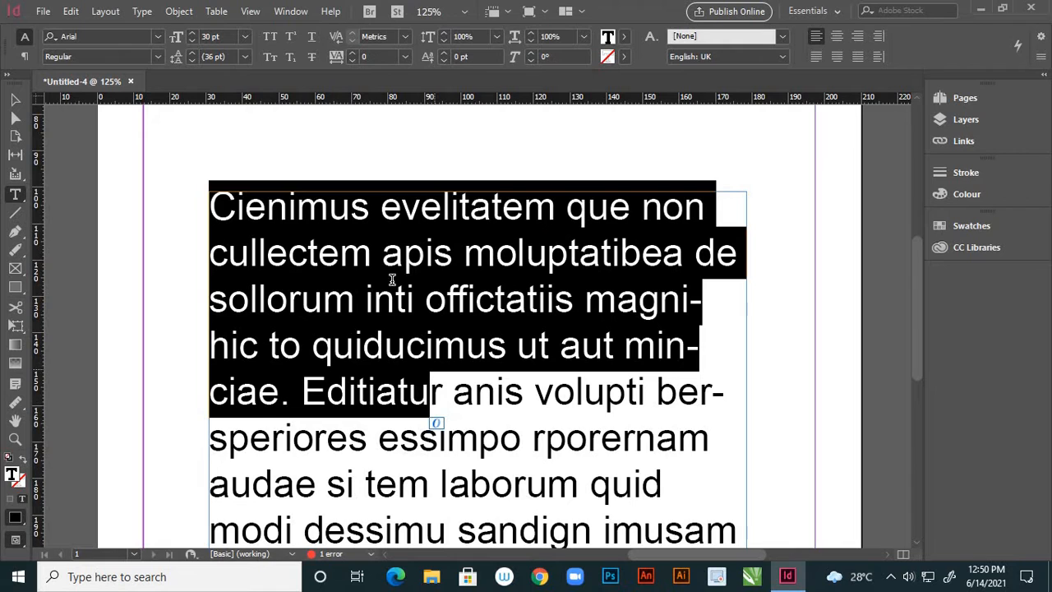
{"action": "left_click", "coordinate": [312, 39]}
{"action": "left_click", "coordinate": [311, 39]}
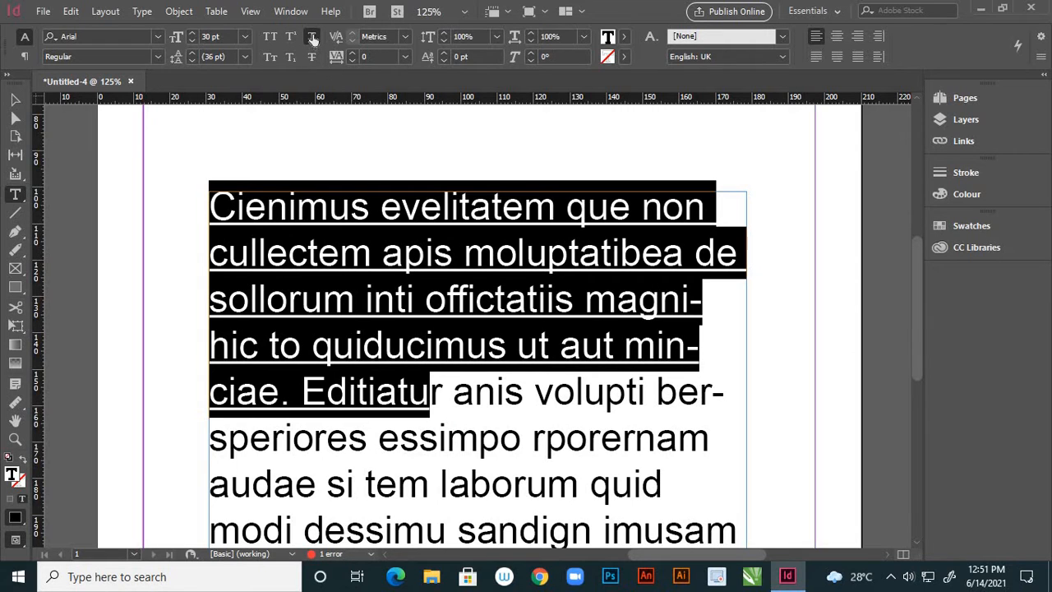
{"action": "left_click", "coordinate": [320, 41]}
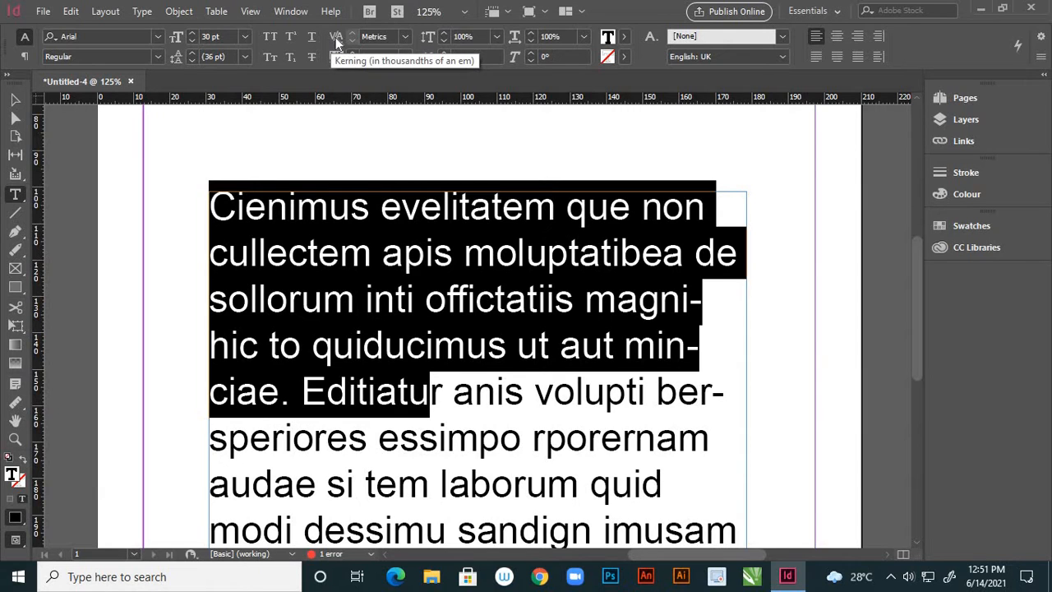
Step: Set the kerning between the letters "e" and "m" at the end of "cullectem" to 20
{"action": "left_click", "coordinate": [336, 37]}
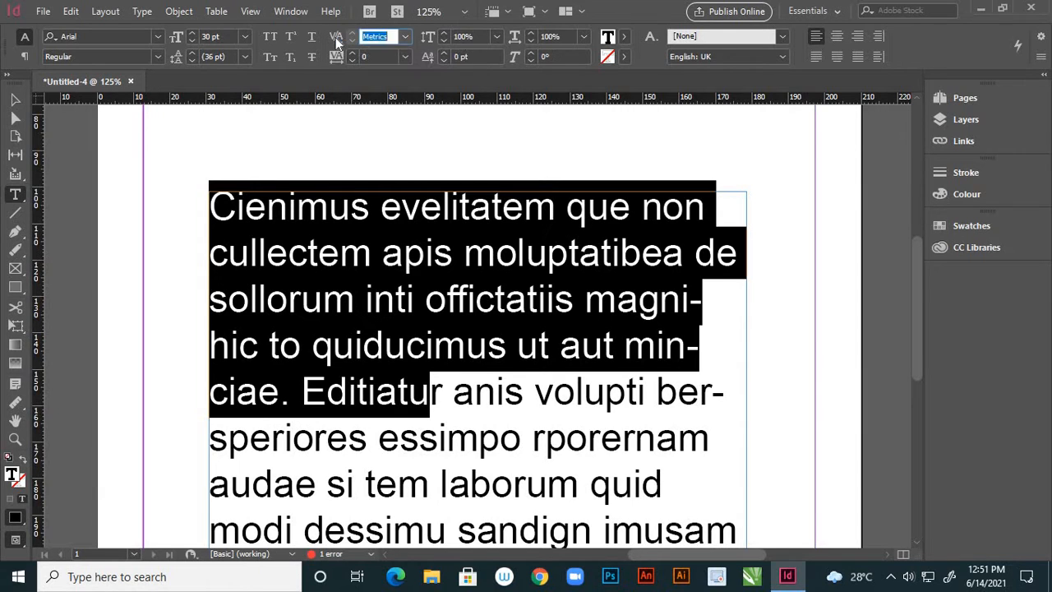
{"action": "key", "text": "Escape"}
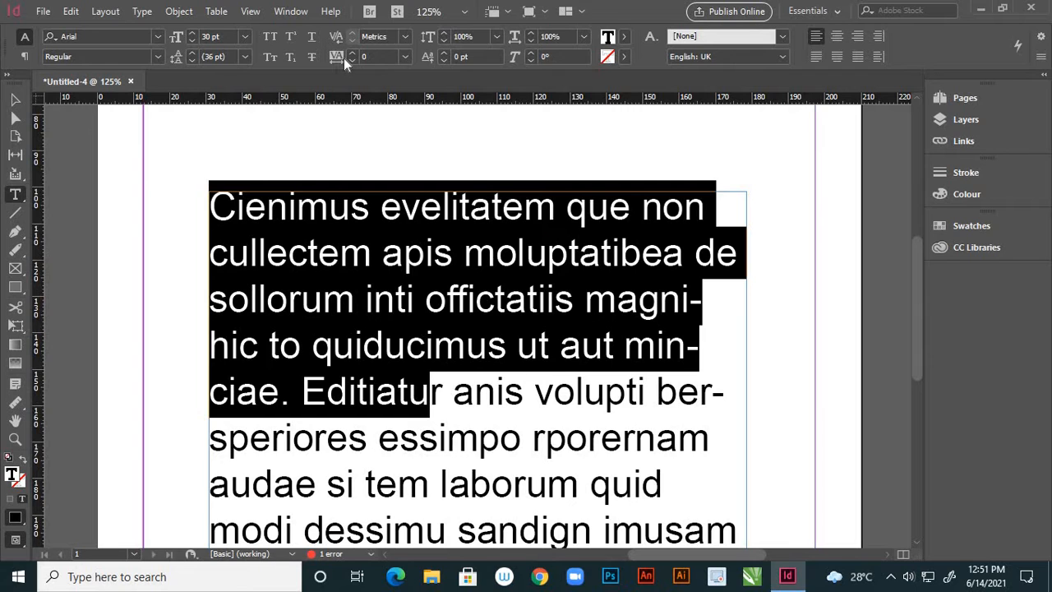
{"action": "left_click", "coordinate": [326, 216]}
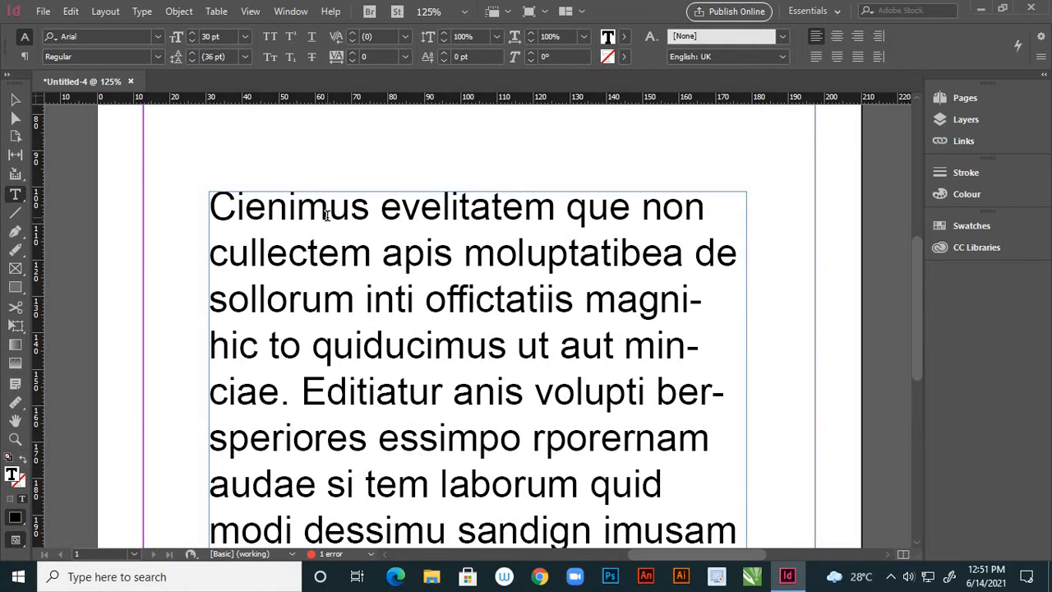
{"action": "left_click", "coordinate": [342, 259]}
{"action": "left_click", "coordinate": [352, 35]}
{"action": "left_click", "coordinate": [352, 35]}
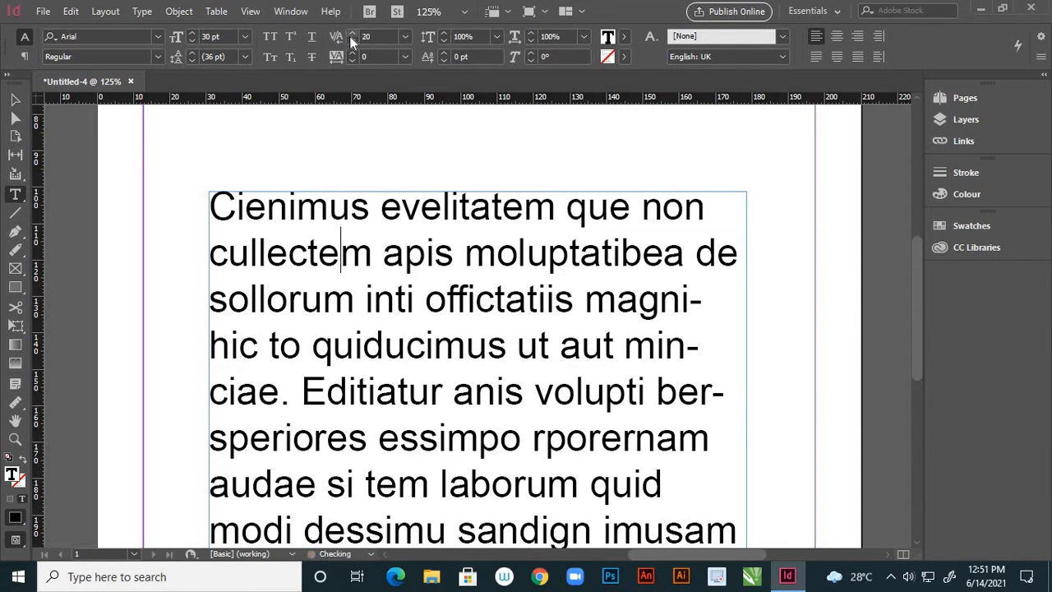
Step: Widen the kerning between "e" and "m" in "cullectem" to 160, and bring it back down to 90
{"action": "left_click", "coordinate": [352, 35]}
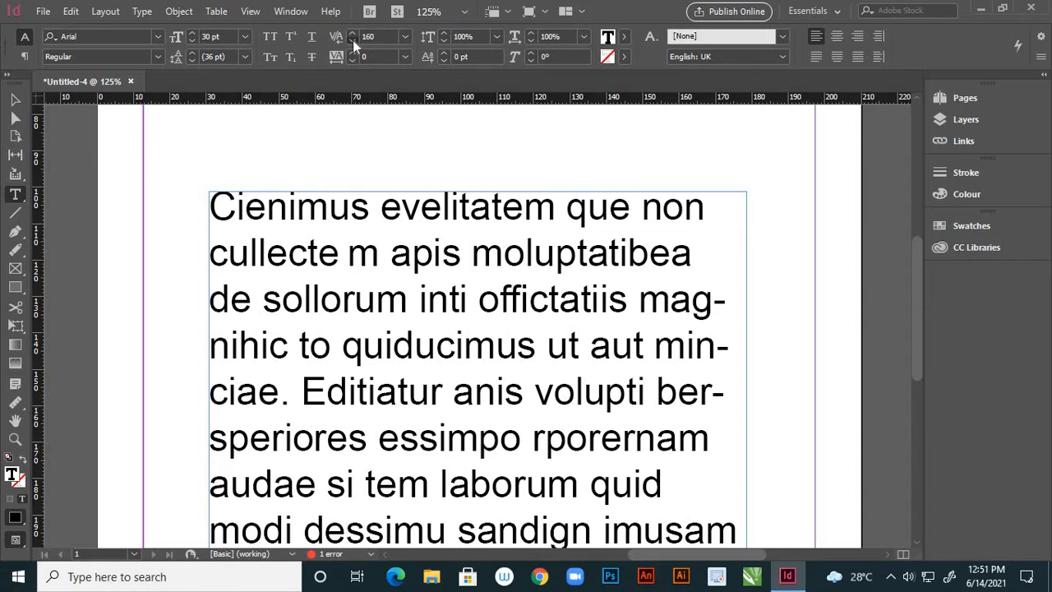
{"action": "left_click", "coordinate": [353, 40]}
{"action": "left_click", "coordinate": [352, 40]}
{"action": "left_click", "coordinate": [353, 40]}
{"action": "left_click", "coordinate": [353, 41]}
{"action": "left_click", "coordinate": [353, 41]}
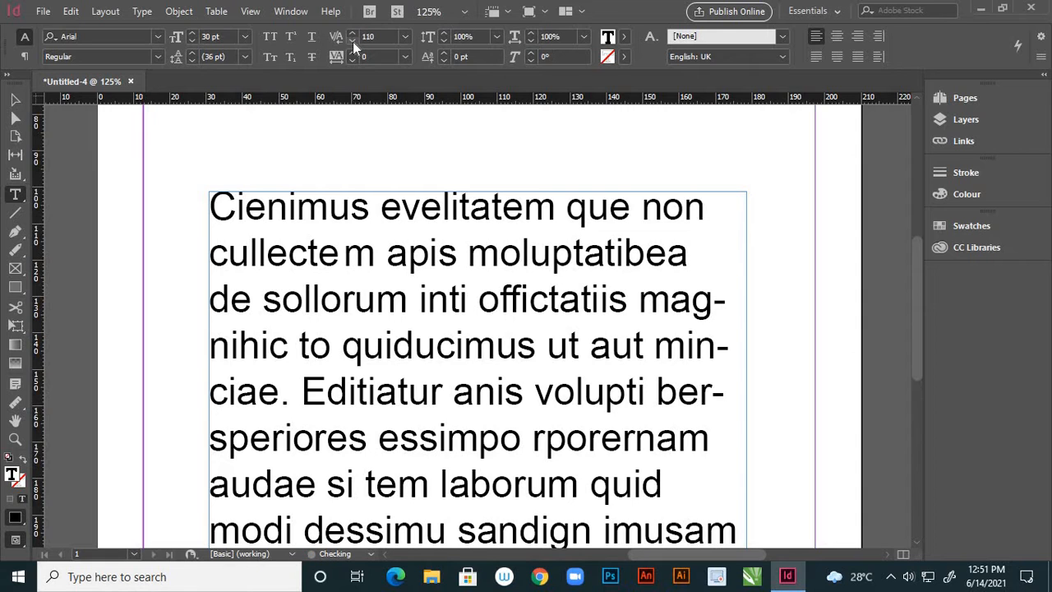
{"action": "left_click", "coordinate": [353, 41]}
{"action": "left_click", "coordinate": [353, 41]}
{"action": "left_click", "coordinate": [353, 42]}
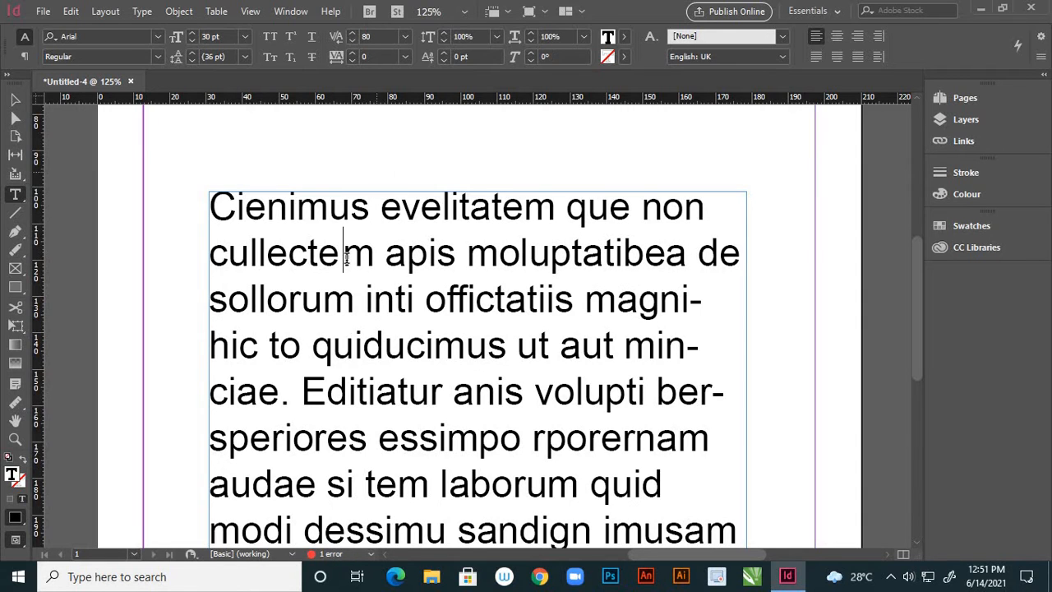
{"action": "left_click", "coordinate": [354, 33]}
{"action": "left_click", "coordinate": [354, 33]}
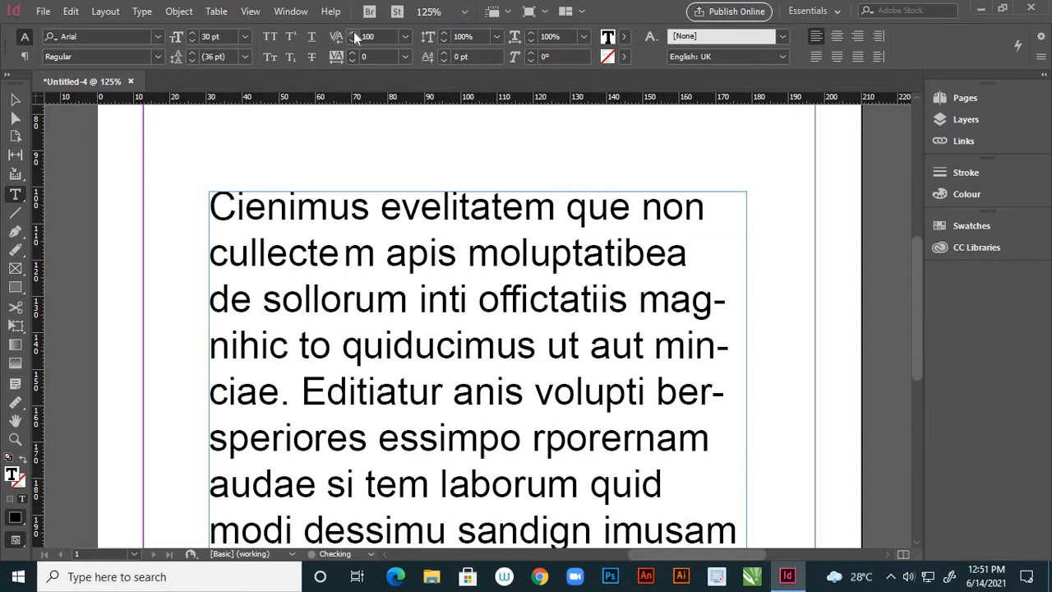
{"action": "left_click", "coordinate": [352, 41]}
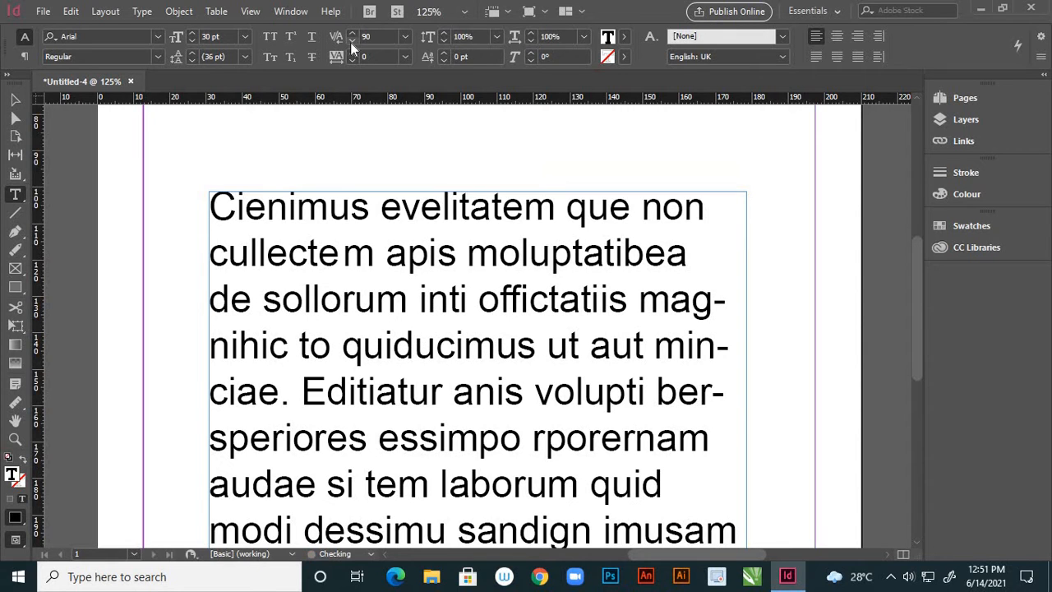
Step: Apply Optical kerning and a tracking of 10 to the text from the frame's first word through "quiduc"
{"action": "left_click_drag", "start_coordinate": [211, 201], "coordinate": [532, 355]}
{"action": "left_click", "coordinate": [532, 355]}
{"action": "left_click", "coordinate": [212, 205]}
{"action": "left_click", "coordinate": [454, 350], "text": "shift"}
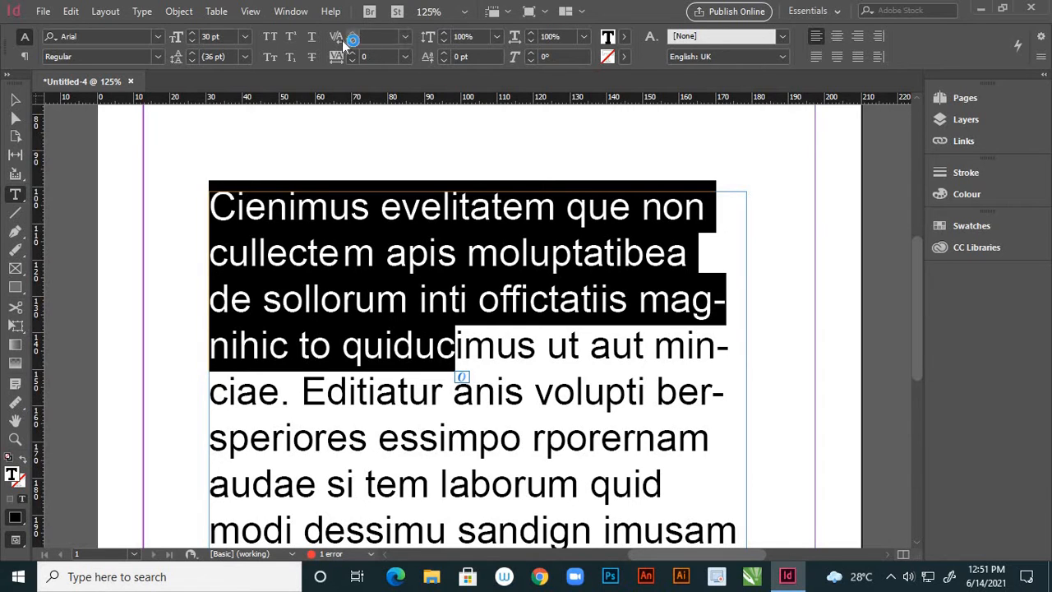
{"action": "left_click", "coordinate": [406, 37]}
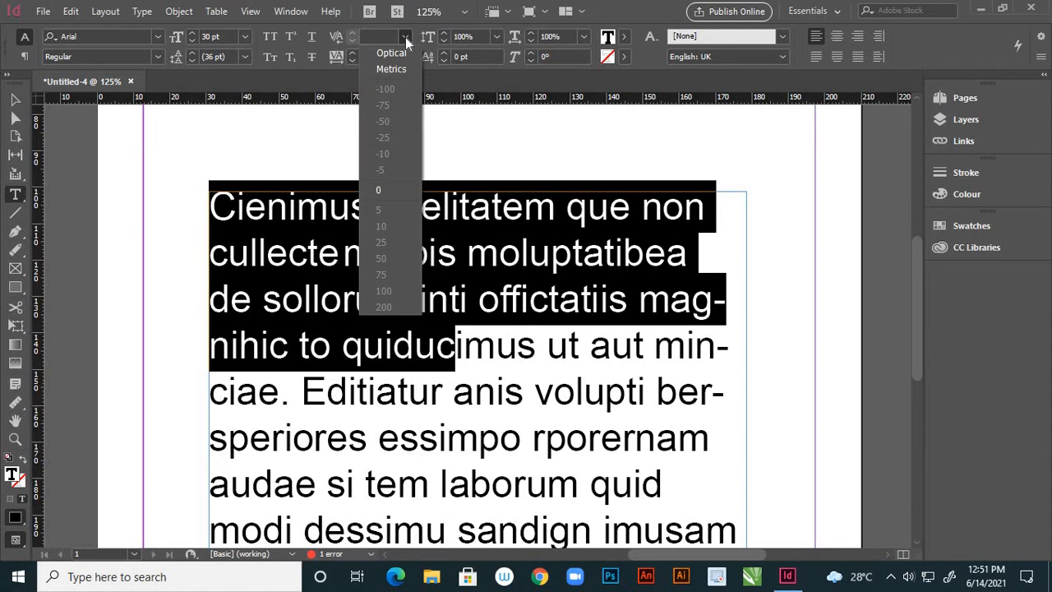
{"action": "left_click", "coordinate": [393, 53]}
{"action": "left_click", "coordinate": [405, 56]}
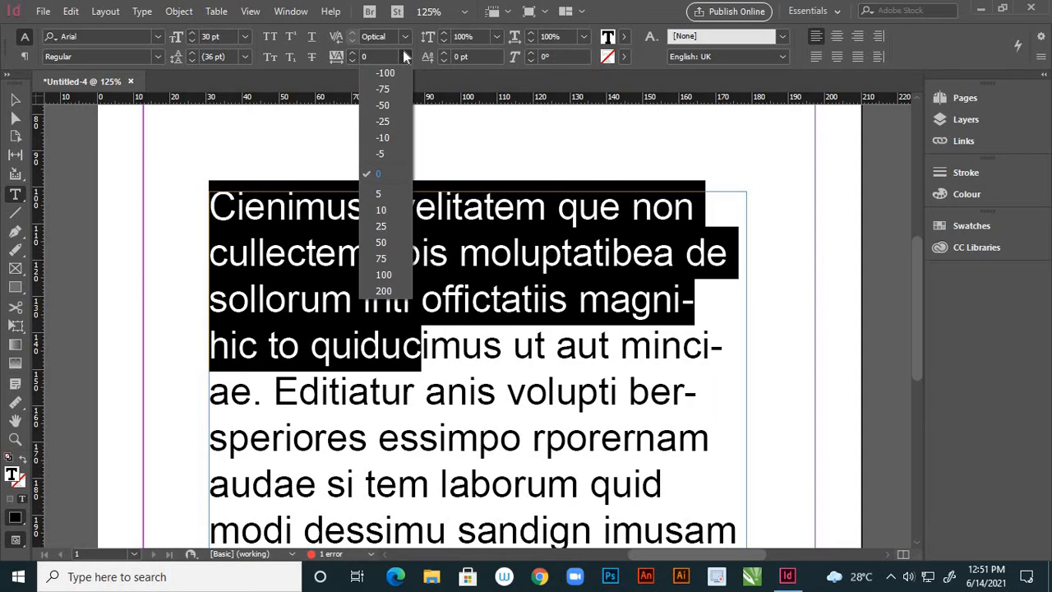
{"action": "left_click", "coordinate": [386, 209]}
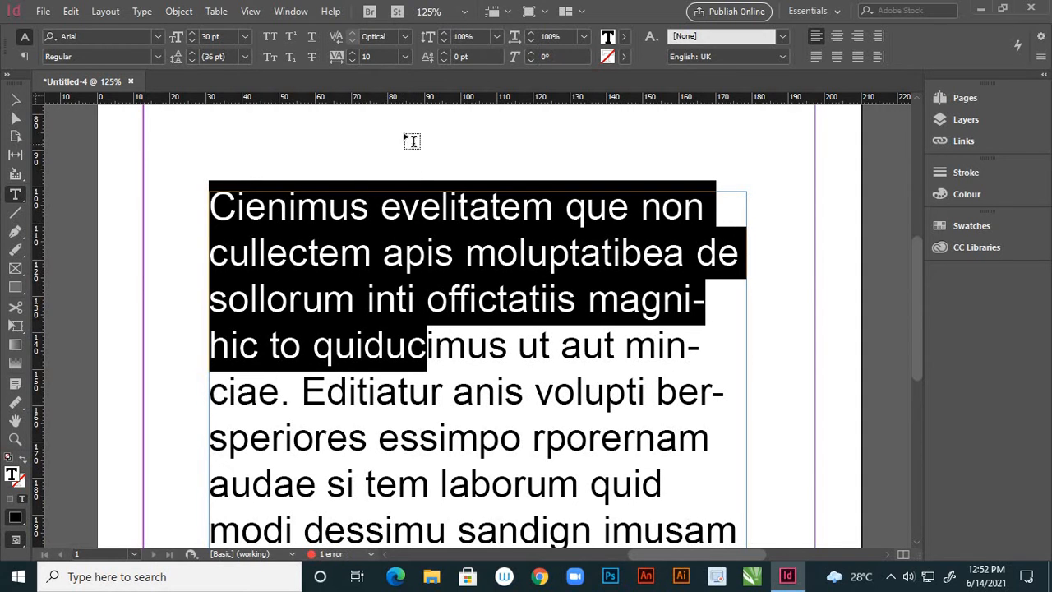
Step: Increase the vertical scale of the selected text to 112%
{"action": "left_click", "coordinate": [445, 33]}
{"action": "left_click", "coordinate": [444, 34]}
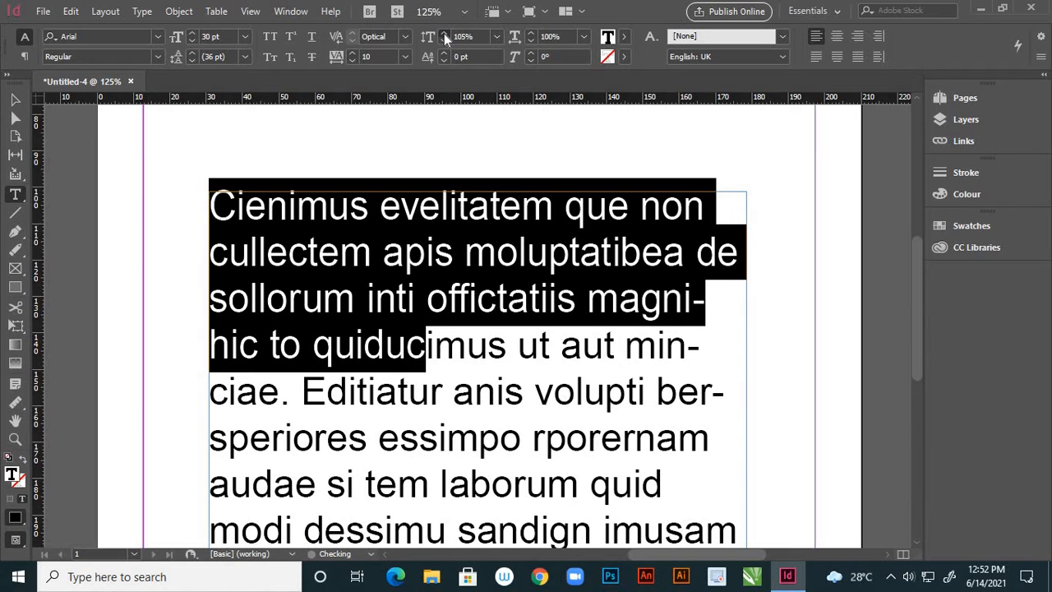
{"action": "left_click", "coordinate": [444, 34]}
{"action": "left_click", "coordinate": [444, 34]}
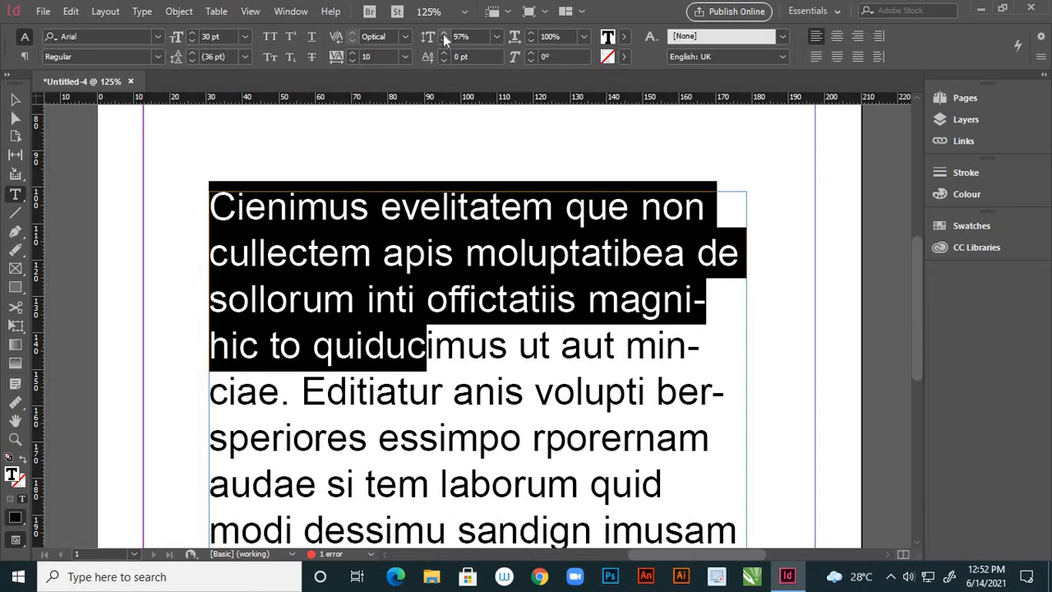
{"action": "left_click", "coordinate": [443, 34]}
{"action": "left_click", "coordinate": [443, 33]}
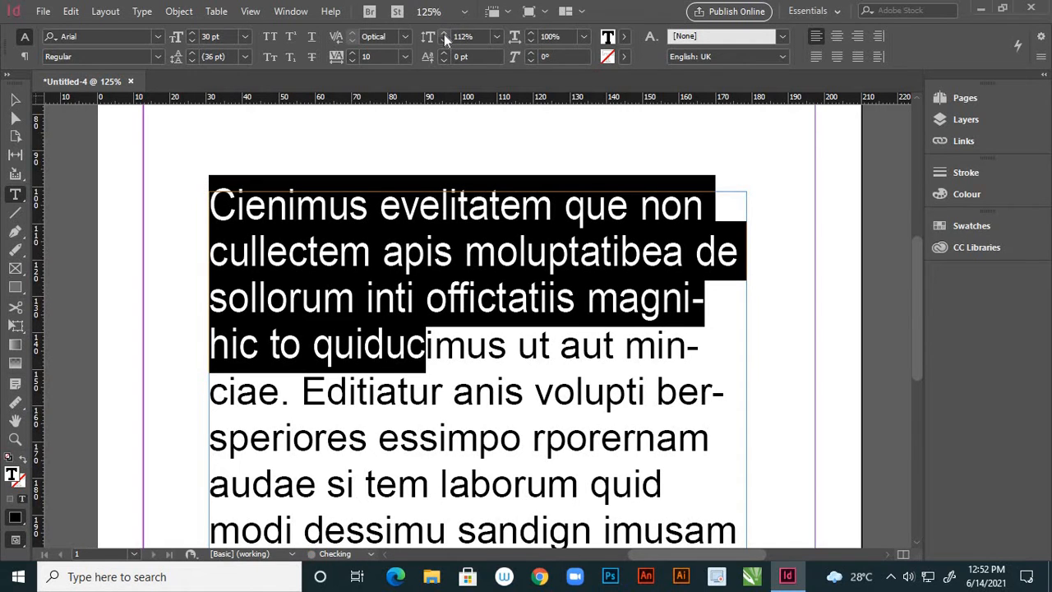
Step: Try a vertical scale of 150% on the selected text, undo it, and set the vertical scale to 113%
{"action": "left_click", "coordinate": [475, 34]}
{"action": "right_click", "coordinate": [474, 35]}
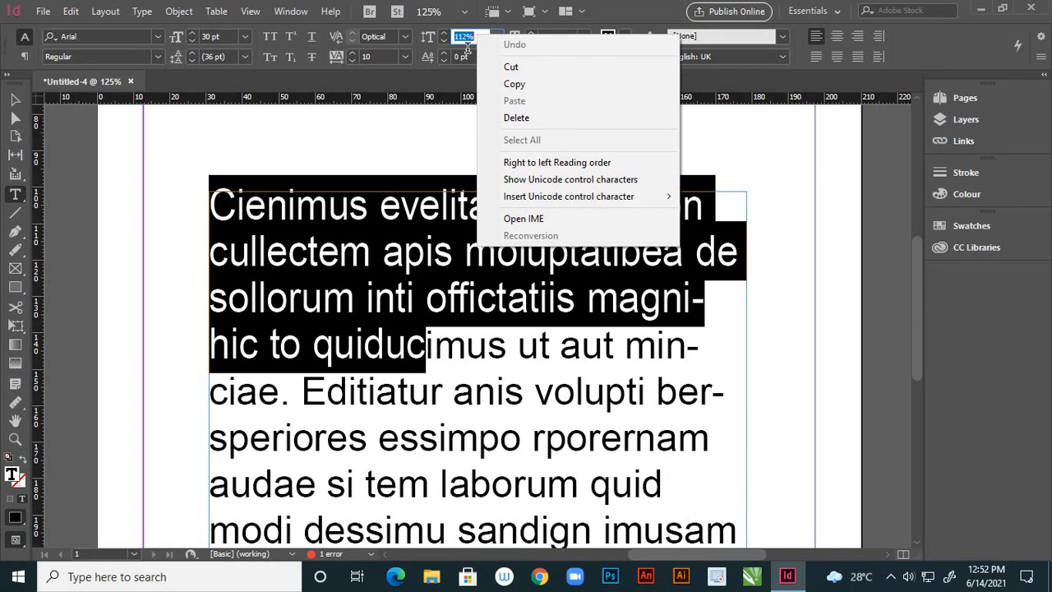
{"action": "key", "text": "Escape"}
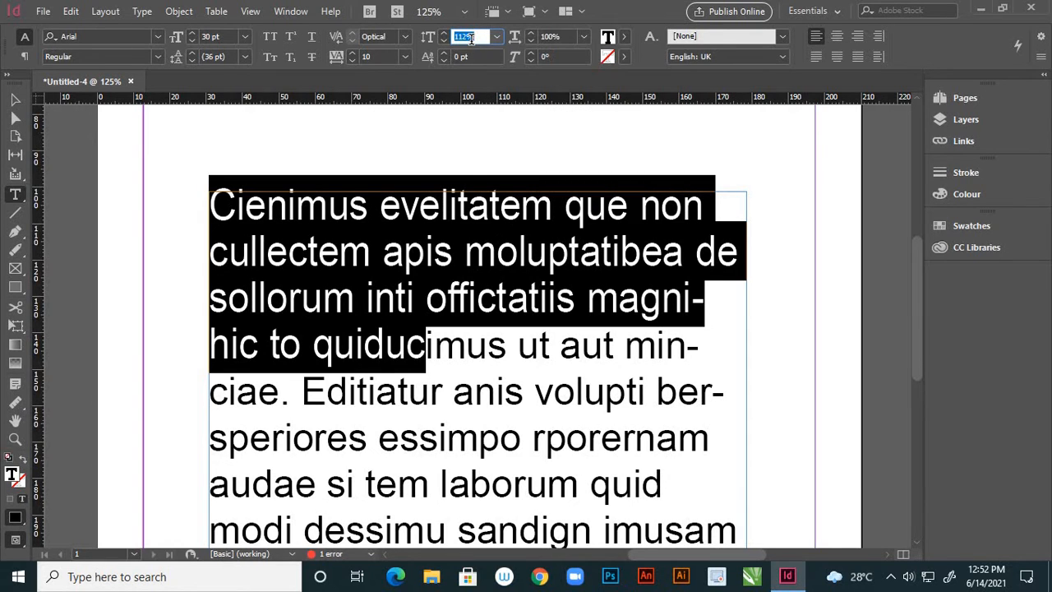
{"action": "type", "text": "150"}
{"action": "key", "text": "Return"}
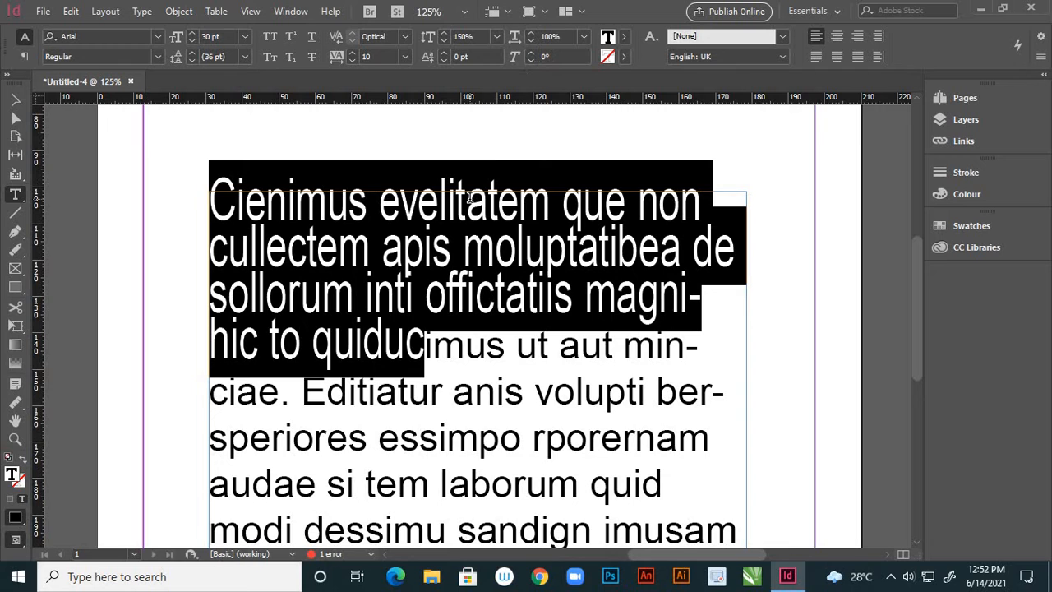
{"action": "key", "text": "ctrl+z"}
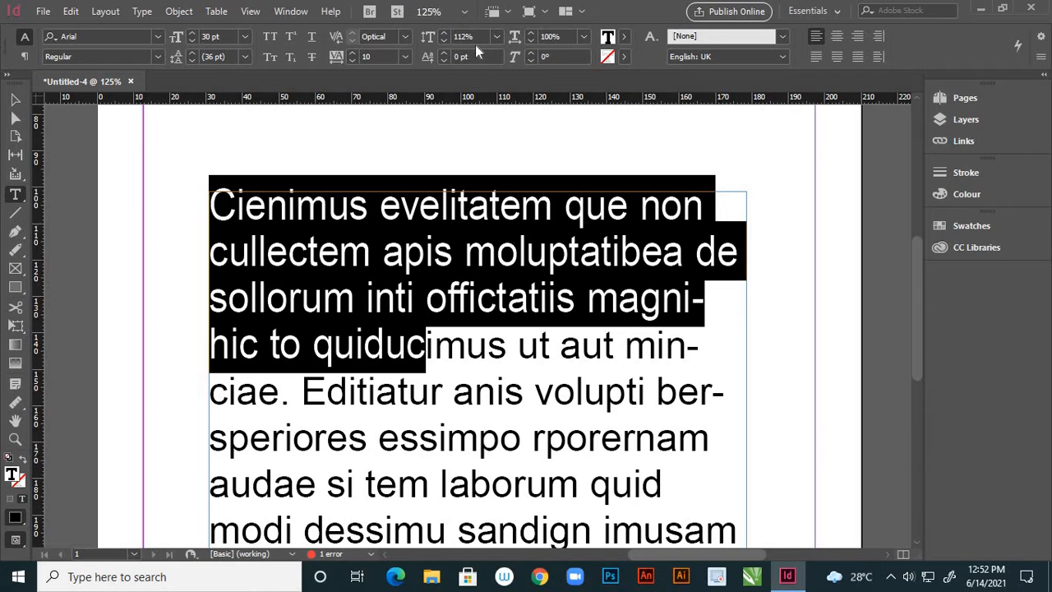
{"action": "left_click", "coordinate": [444, 37]}
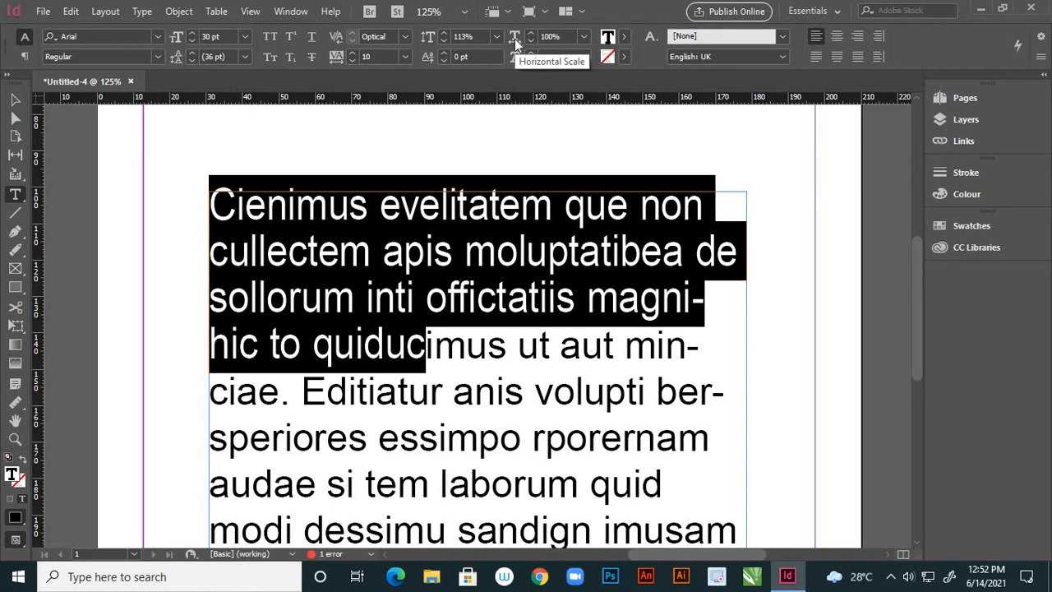
Step: Increase the horizontal scale of the selected text to 111%
{"action": "left_click", "coordinate": [515, 39]}
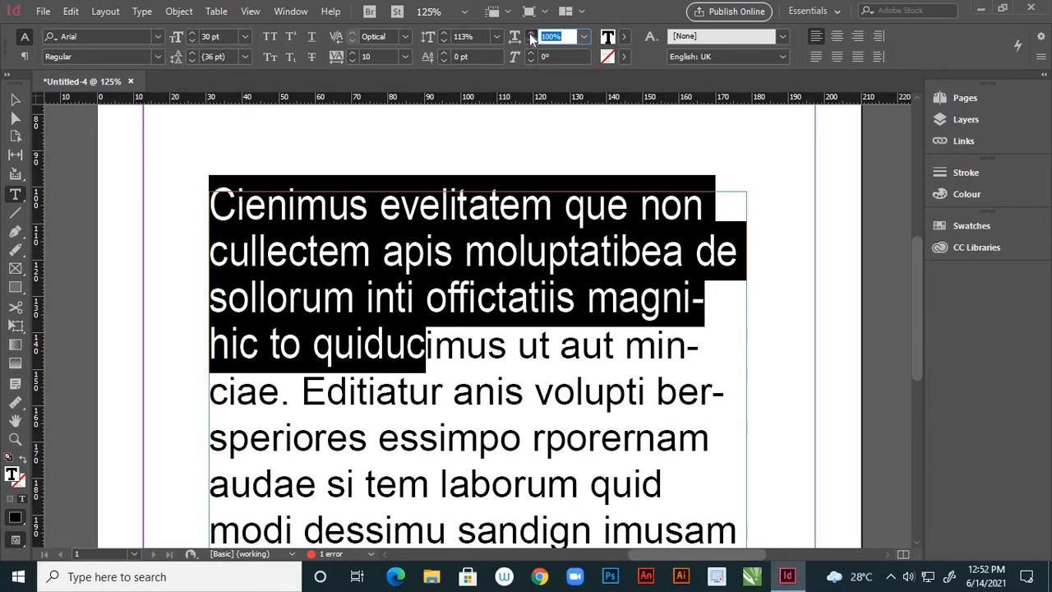
{"action": "type", "text": "105"}
{"action": "key", "text": "Return"}
{"action": "left_click", "coordinate": [531, 33]}
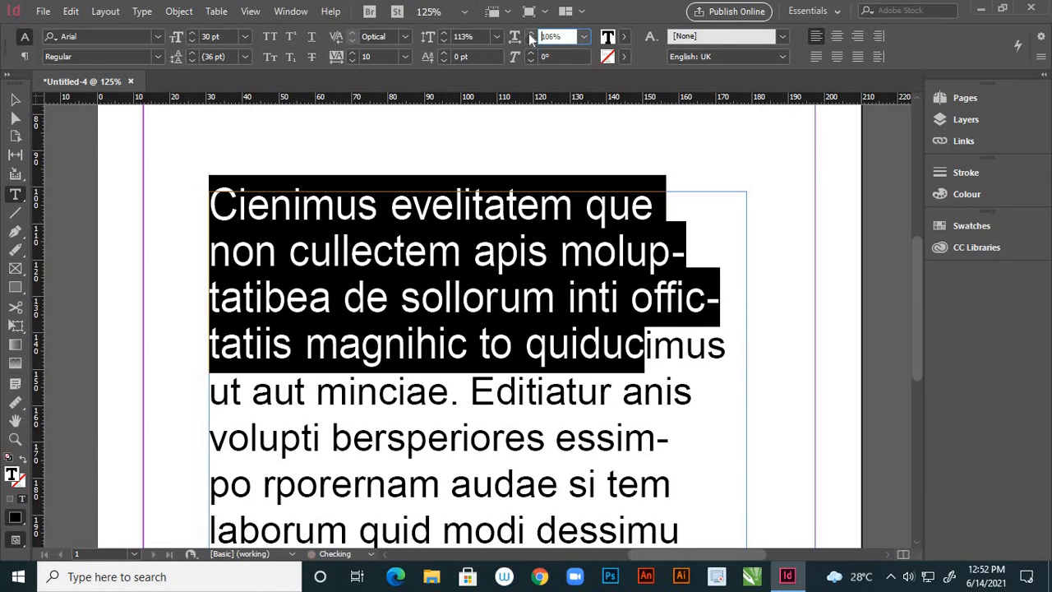
{"action": "left_click", "coordinate": [531, 33]}
{"action": "left_click", "coordinate": [530, 32]}
{"action": "left_click", "coordinate": [530, 33]}
{"action": "left_click", "coordinate": [530, 32]}
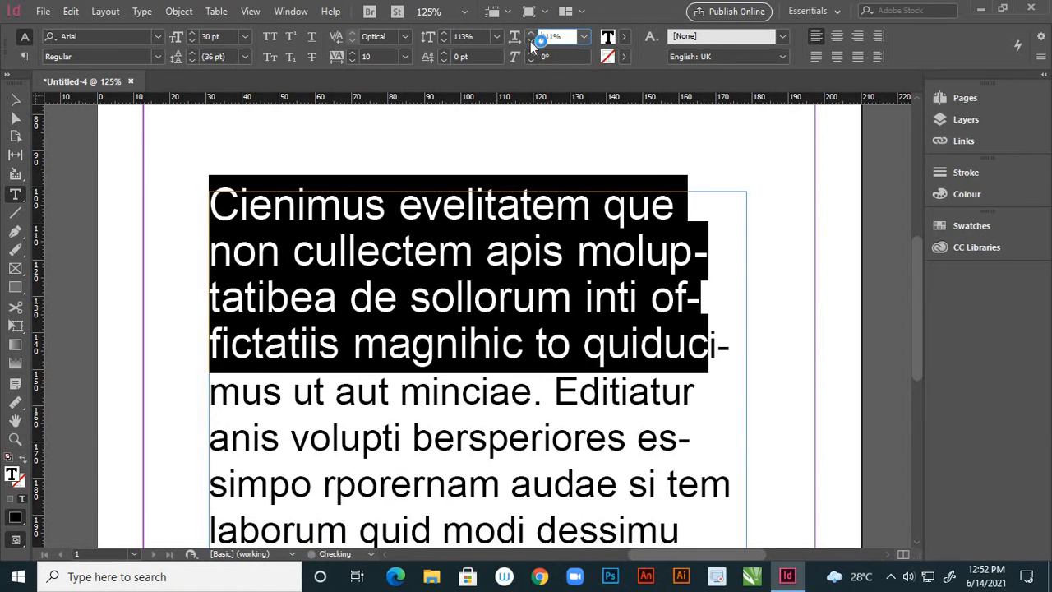
Step: Reduce the horizontal scale of the selected text to 105%
{"action": "left_click", "coordinate": [531, 43]}
{"action": "left_click", "coordinate": [532, 42]}
{"action": "left_click", "coordinate": [531, 42]}
{"action": "left_click", "coordinate": [532, 42]}
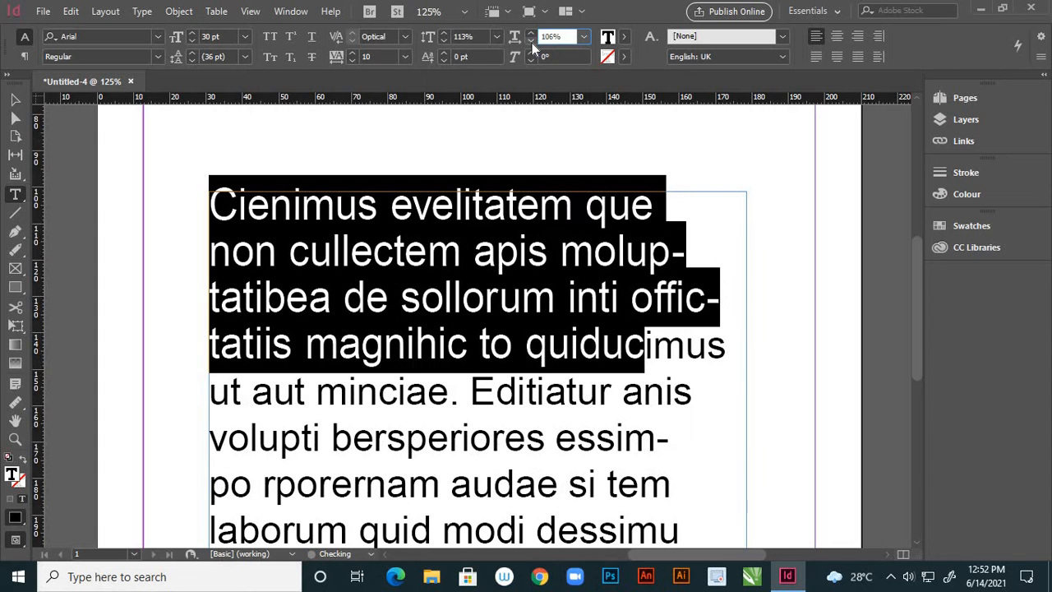
{"action": "left_click", "coordinate": [532, 43]}
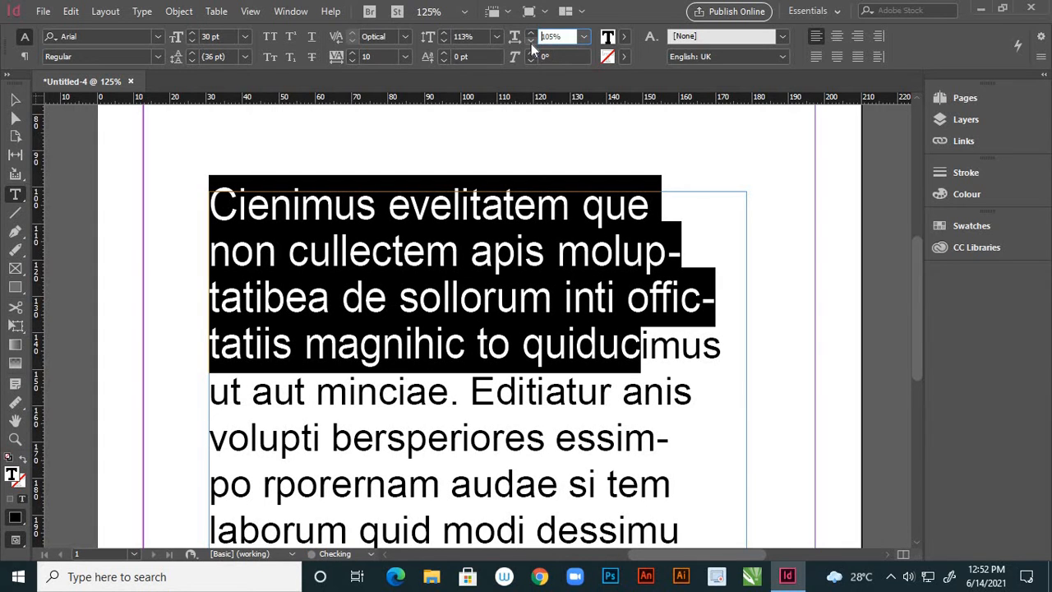
Step: Fill the selected text with the magenta swatch C=0 M=100 Y=0 K=0, and select its frame with the Selection tool
{"action": "left_click", "coordinate": [623, 42]}
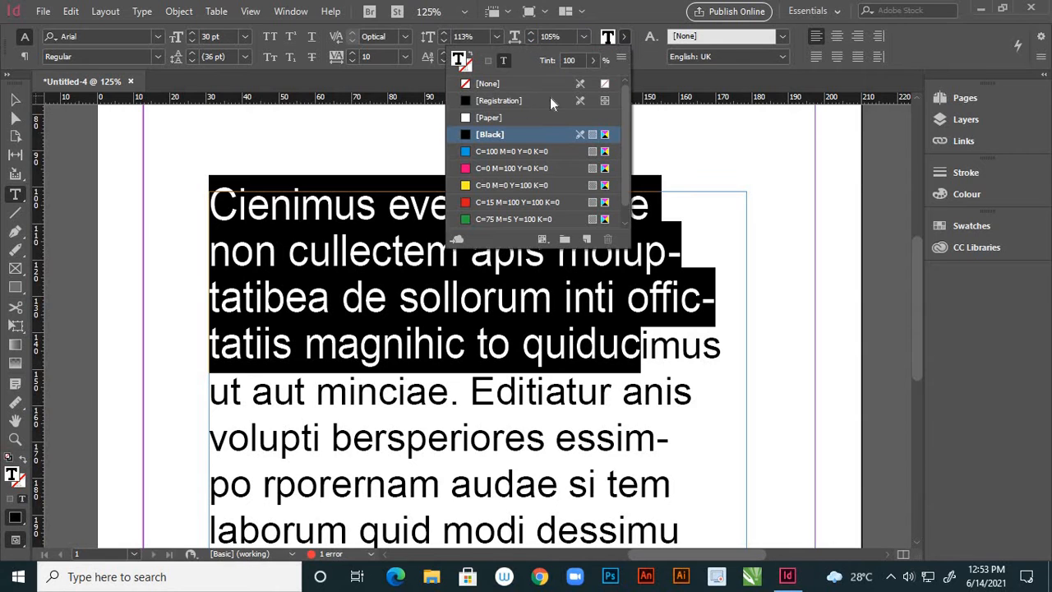
{"action": "left_click", "coordinate": [467, 171]}
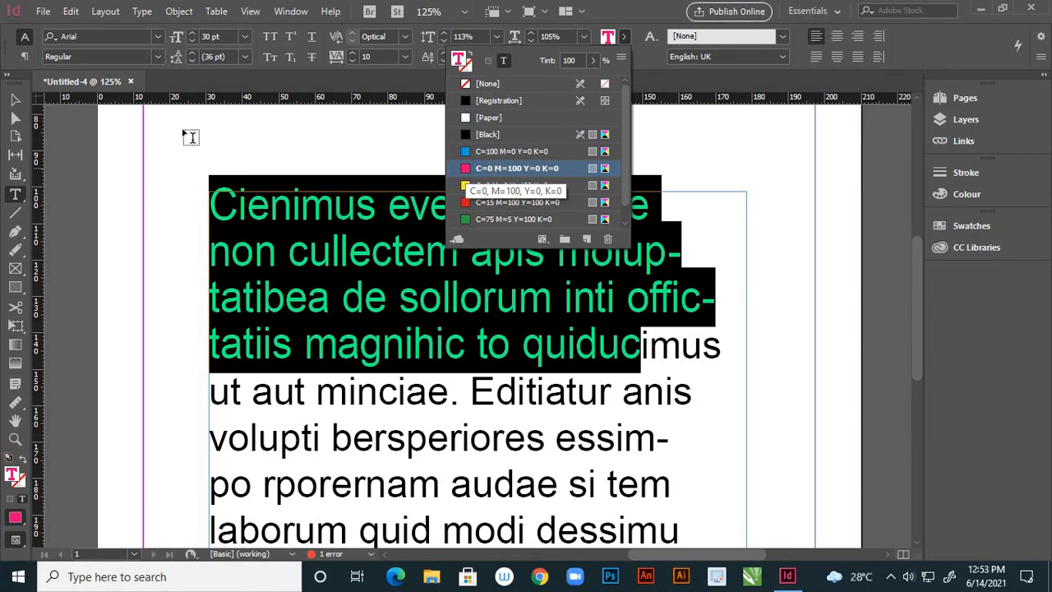
{"action": "left_click", "coordinate": [22, 99]}
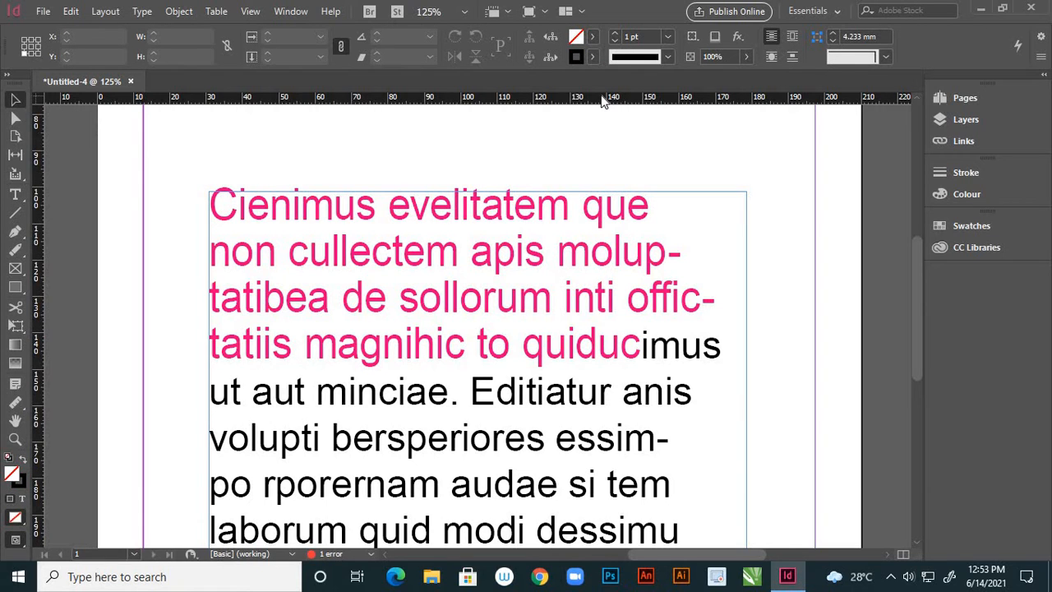
{"action": "left_click", "coordinate": [480, 224]}
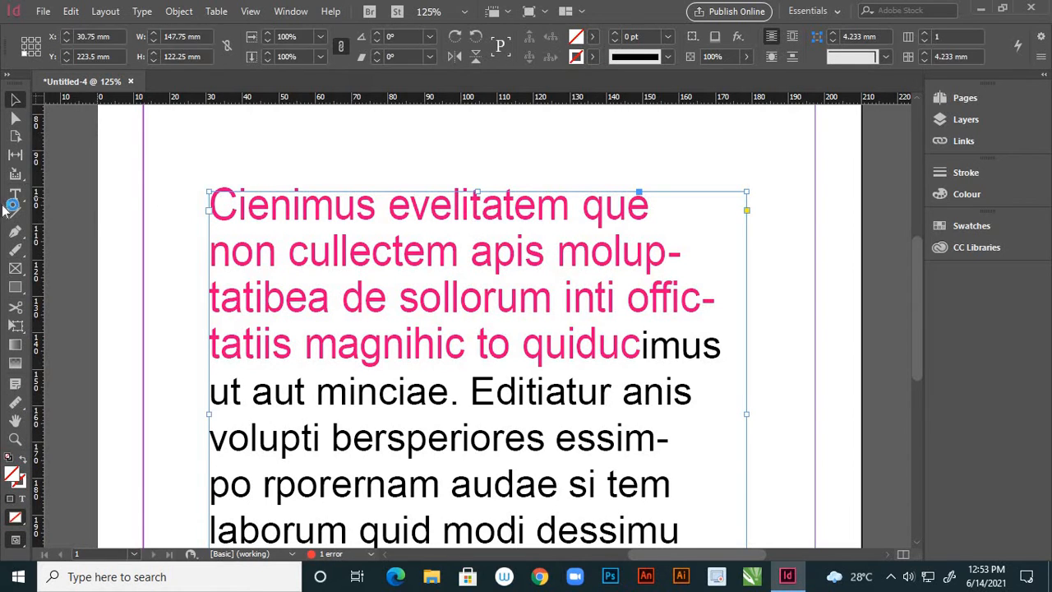
Step: Reselect the magenta text with the Type tool, examine the Basic Character Formats for a new character style, and cancel the style
{"action": "left_click", "coordinate": [18, 194]}
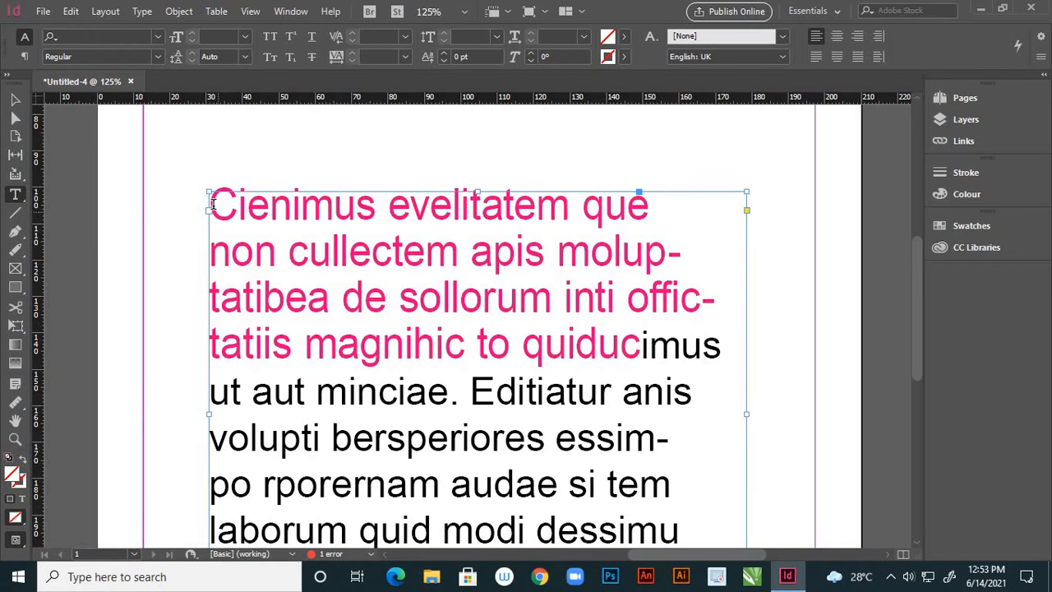
{"action": "left_click_drag", "start_coordinate": [219, 206], "coordinate": [659, 344]}
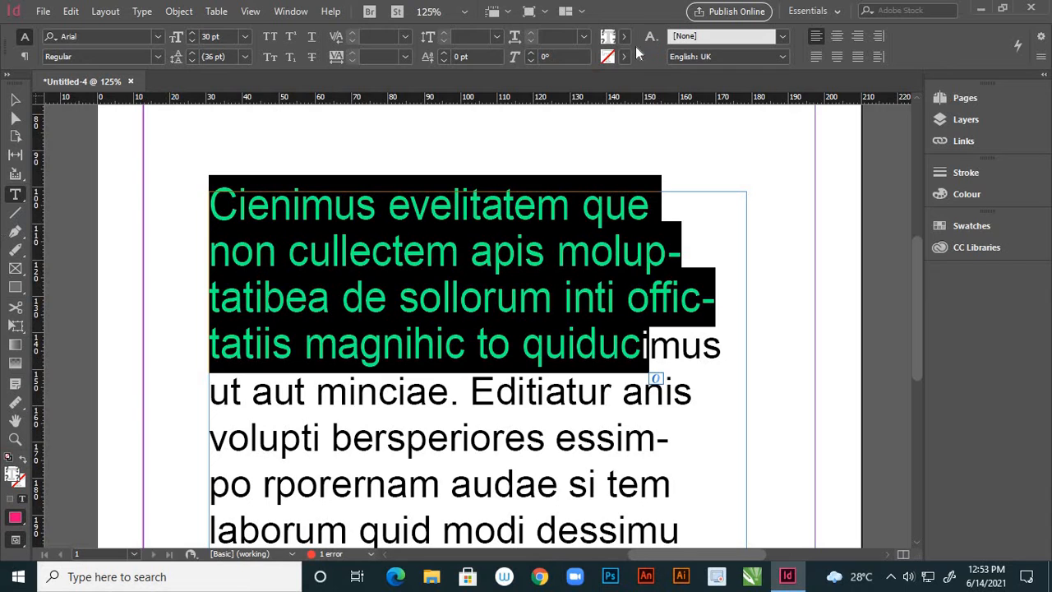
{"action": "left_click", "coordinate": [658, 41]}
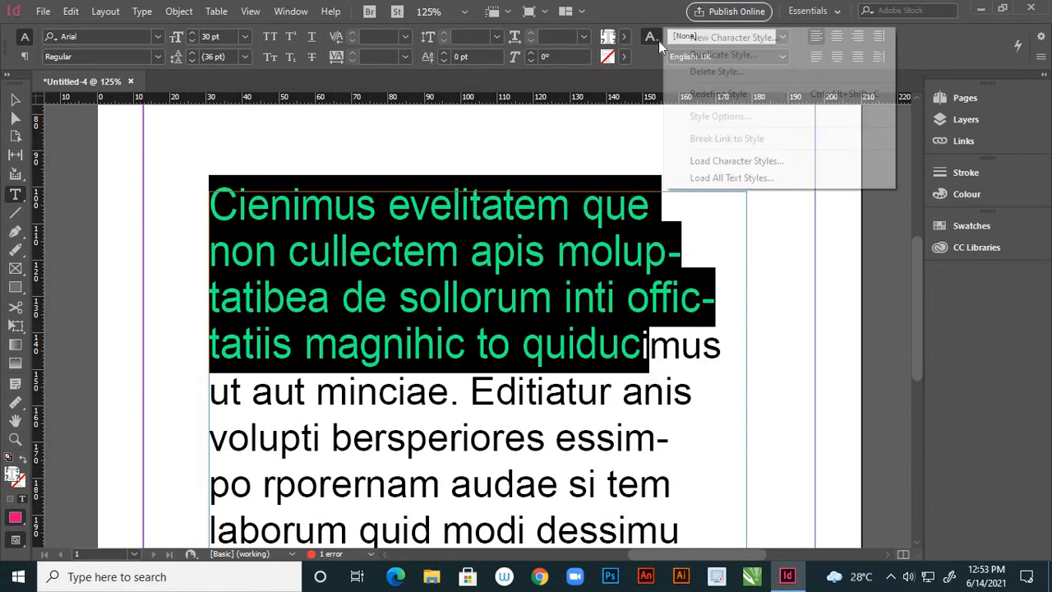
{"action": "left_click", "coordinate": [678, 37]}
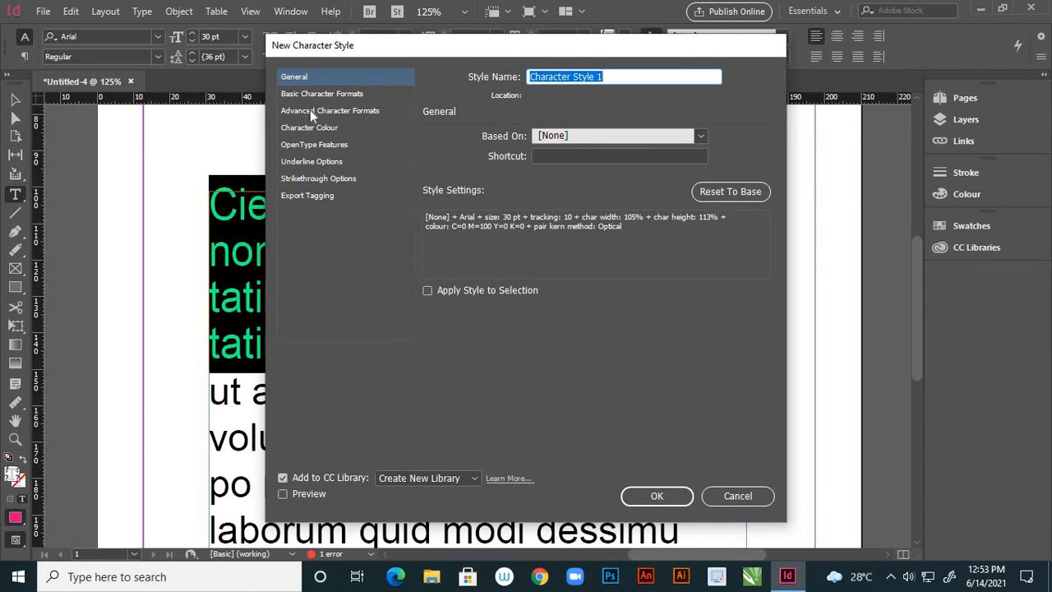
{"action": "left_click", "coordinate": [360, 96]}
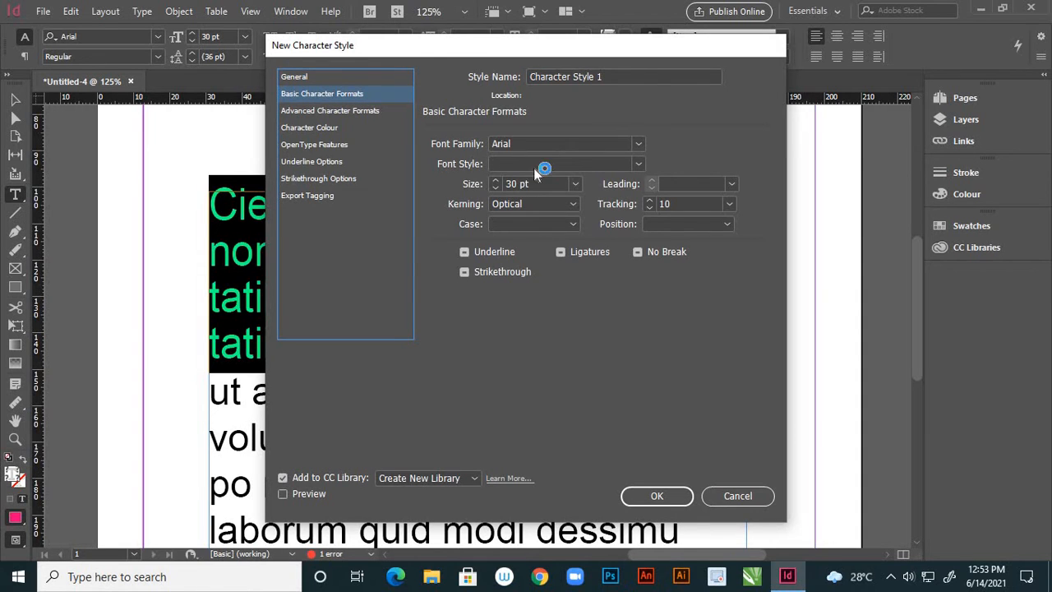
{"action": "left_click", "coordinate": [738, 497]}
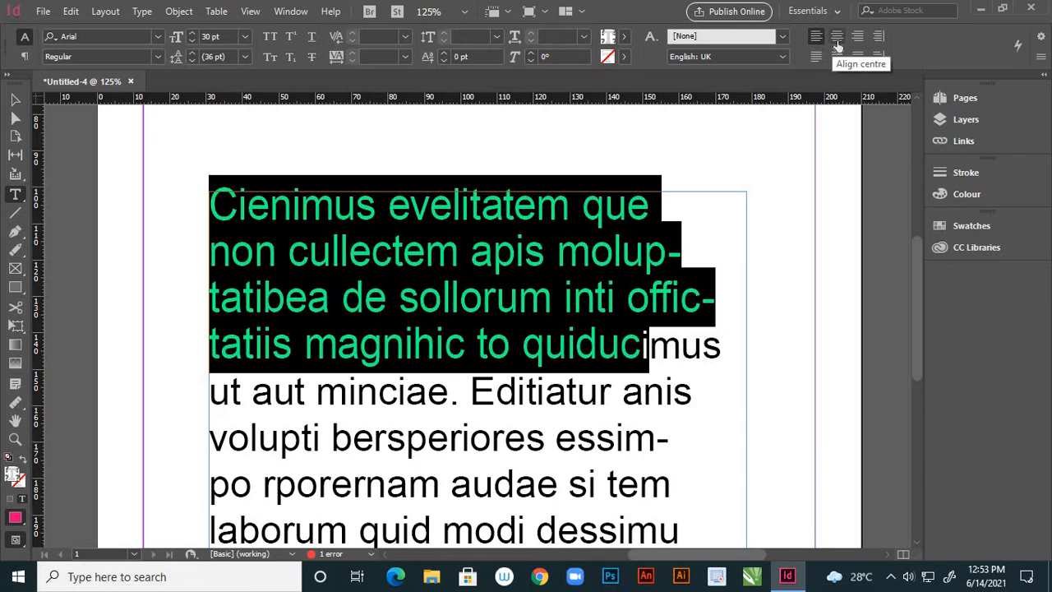
Step: Try centre and right alignment on the selected text's paragraph, and set it to align towards the spine
{"action": "left_click", "coordinate": [837, 37]}
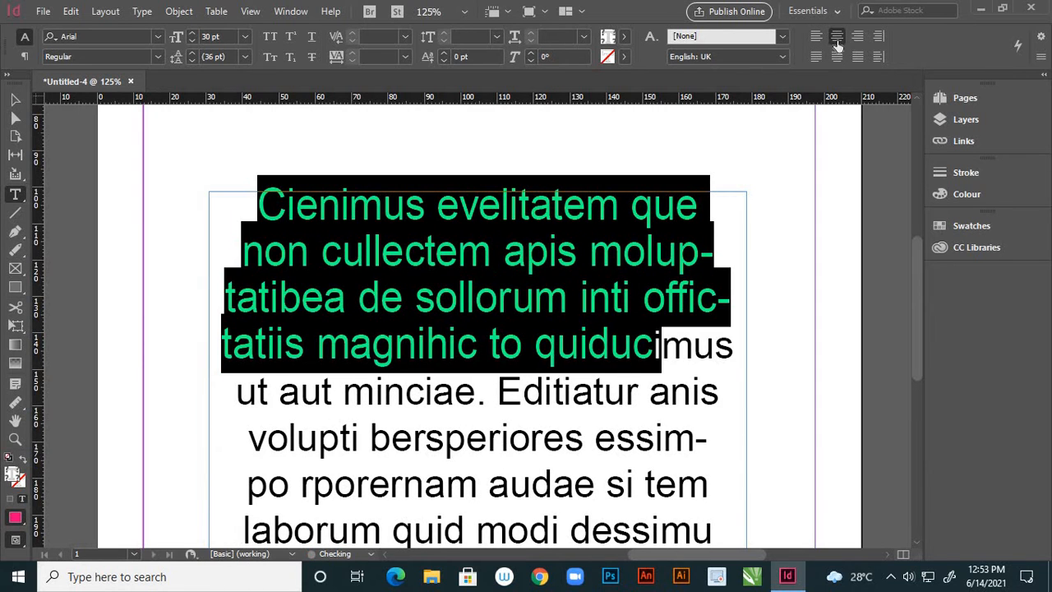
{"action": "left_click", "coordinate": [858, 38]}
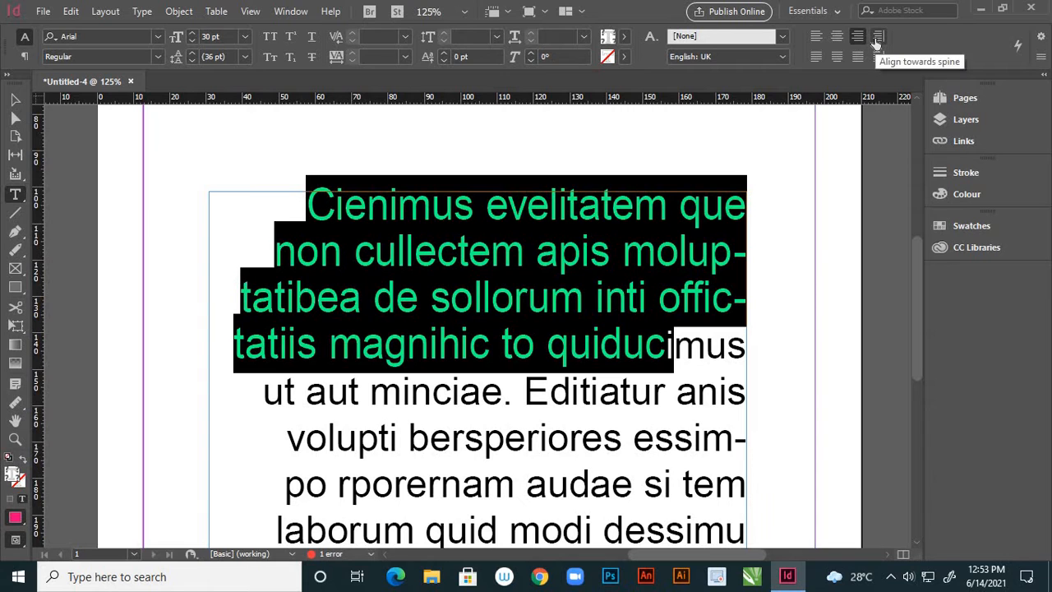
{"action": "left_click", "coordinate": [878, 39]}
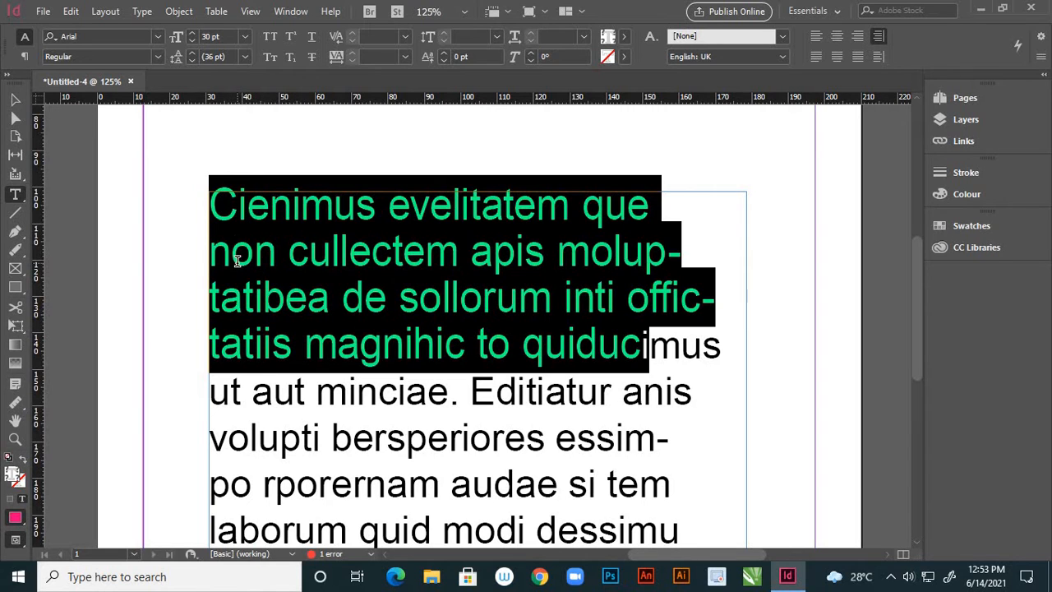
Step: Increase the leading of the selected magenta text to 51 pt
{"action": "left_click", "coordinate": [177, 63]}
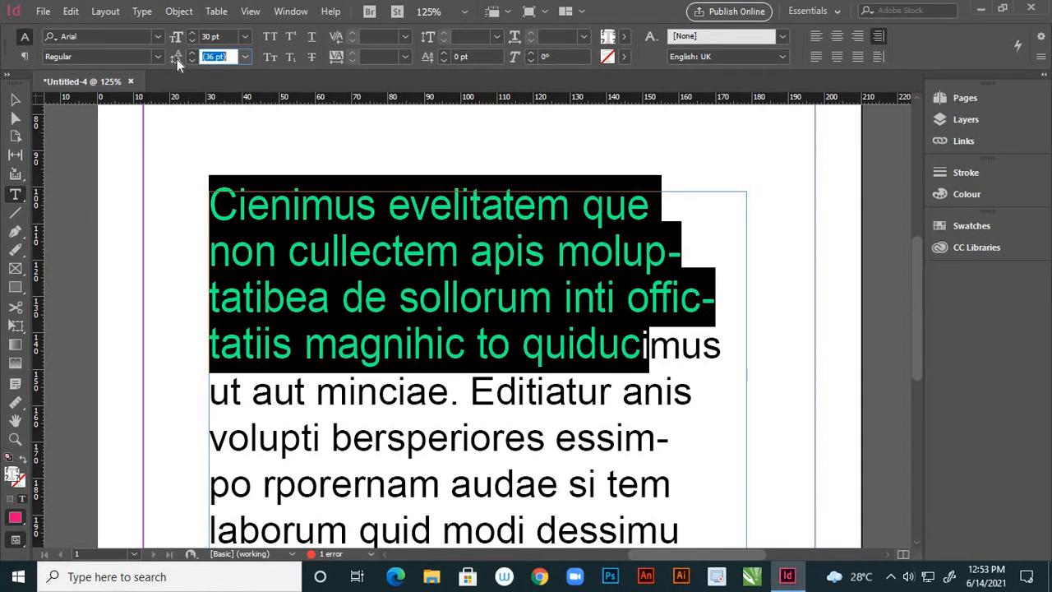
{"action": "left_click", "coordinate": [192, 53]}
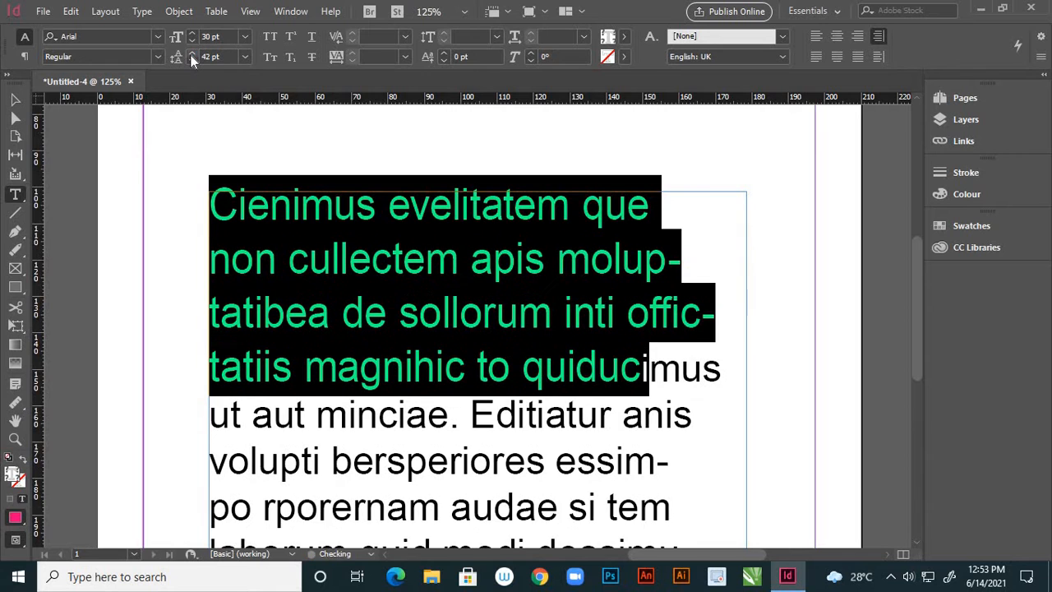
{"action": "left_click", "coordinate": [191, 55]}
{"action": "left_click", "coordinate": [191, 55]}
{"action": "left_click", "coordinate": [191, 55]}
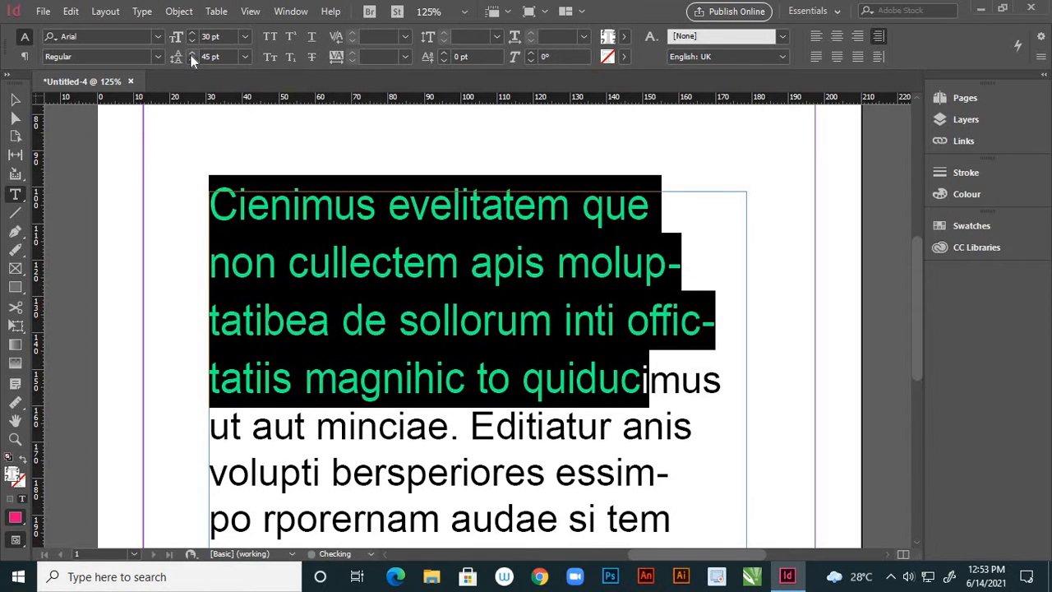
{"action": "left_click", "coordinate": [191, 55]}
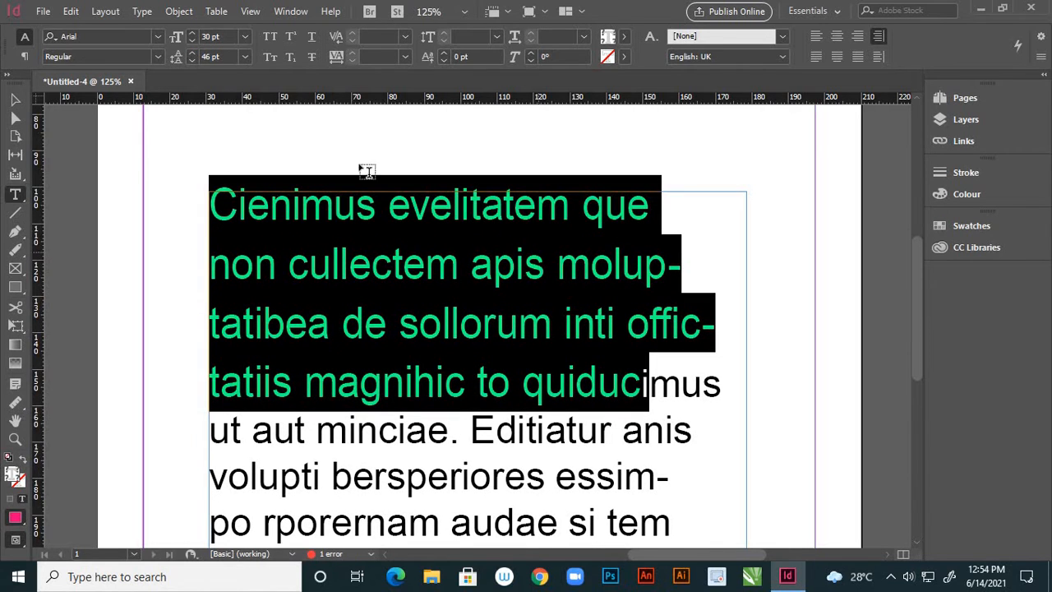
{"action": "left_click", "coordinate": [194, 54]}
{"action": "left_click", "coordinate": [194, 54]}
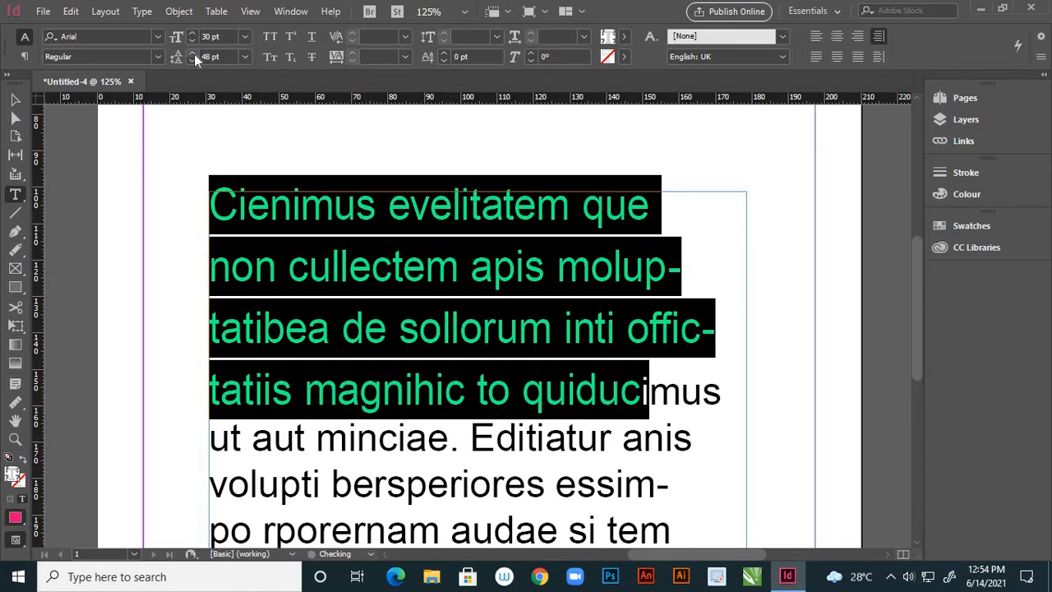
{"action": "left_click", "coordinate": [194, 54]}
{"action": "left_click", "coordinate": [194, 55]}
{"action": "left_click", "coordinate": [194, 54]}
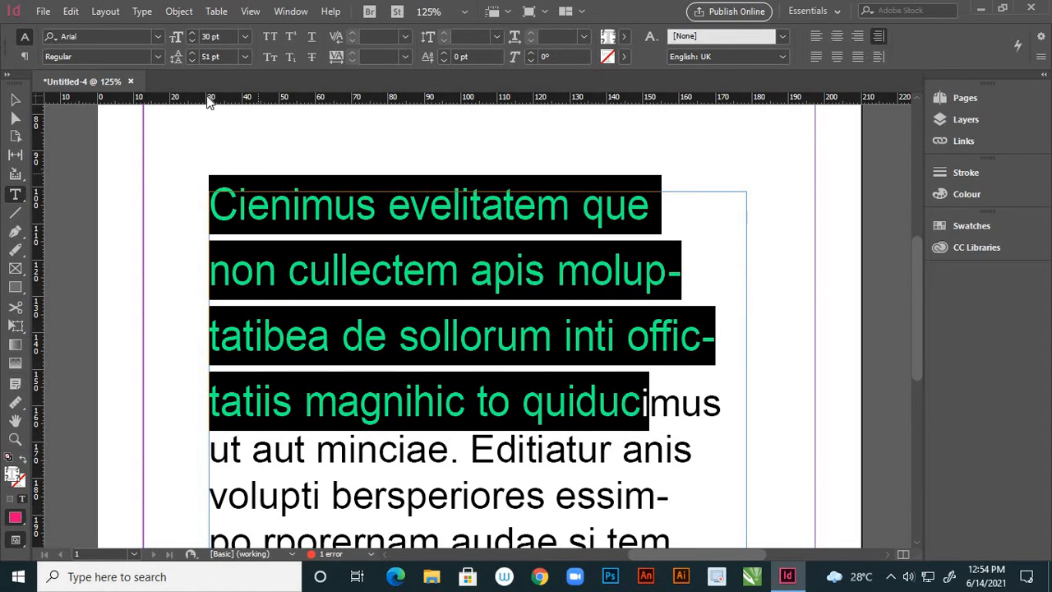
Step: Reduce the leading of the selected magenta text to 46 pt
{"action": "left_click", "coordinate": [192, 60]}
{"action": "left_click", "coordinate": [192, 60]}
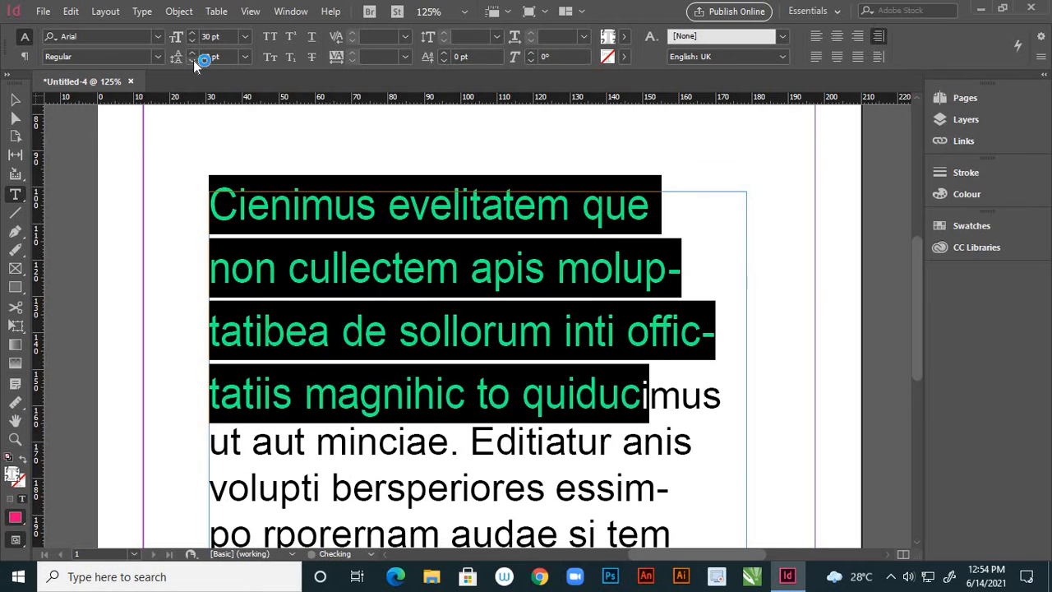
{"action": "left_click", "coordinate": [193, 60]}
{"action": "left_click", "coordinate": [193, 60]}
{"action": "left_click", "coordinate": [193, 60]}
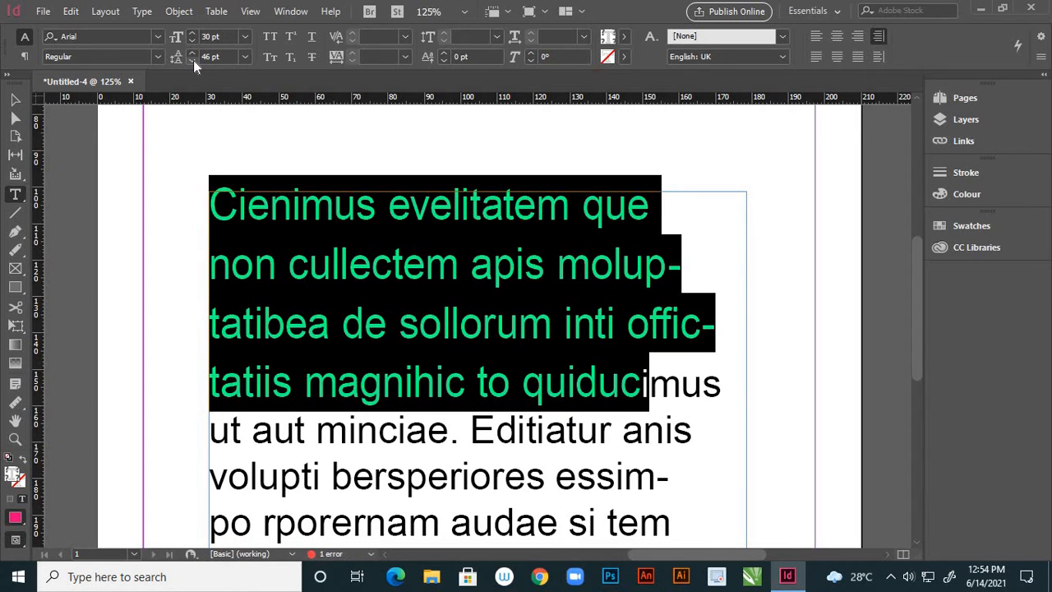
Step: Try the preset leading values 12 pt and 24 pt on the selected magenta text
{"action": "left_click", "coordinate": [245, 56]}
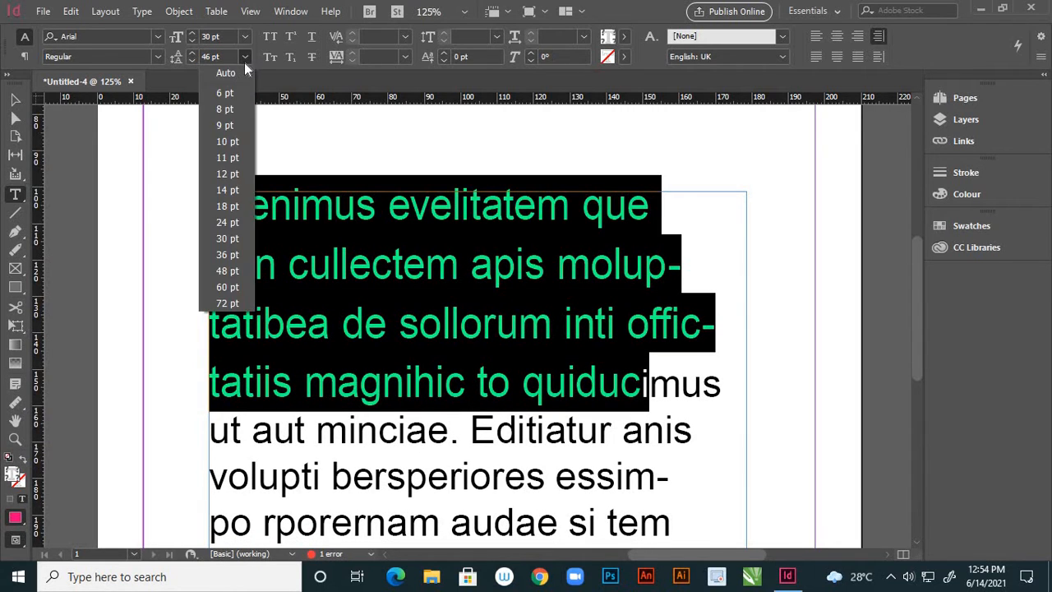
{"action": "left_click", "coordinate": [229, 174]}
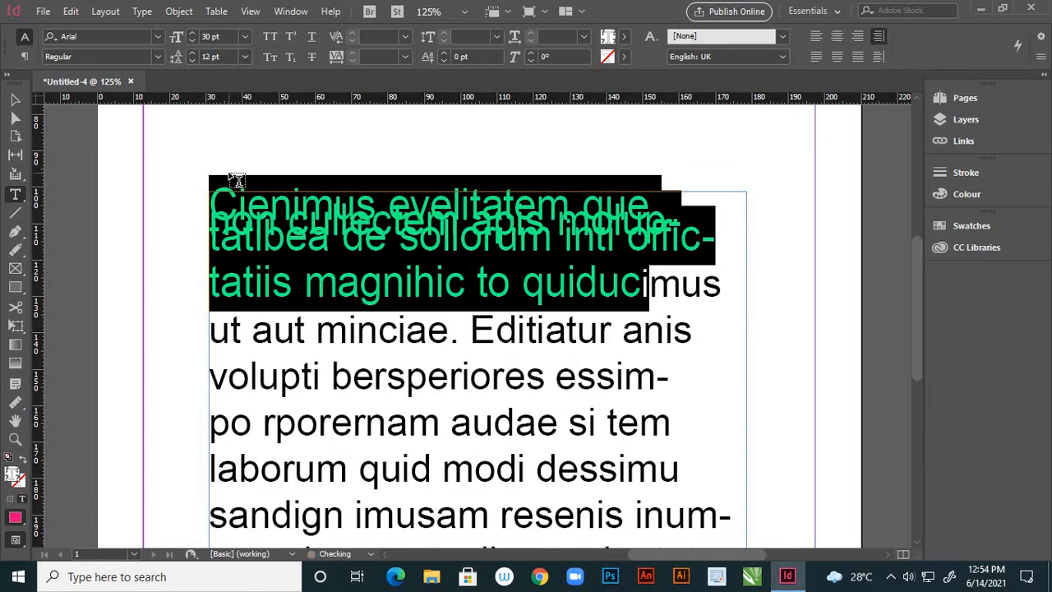
{"action": "left_click", "coordinate": [244, 57]}
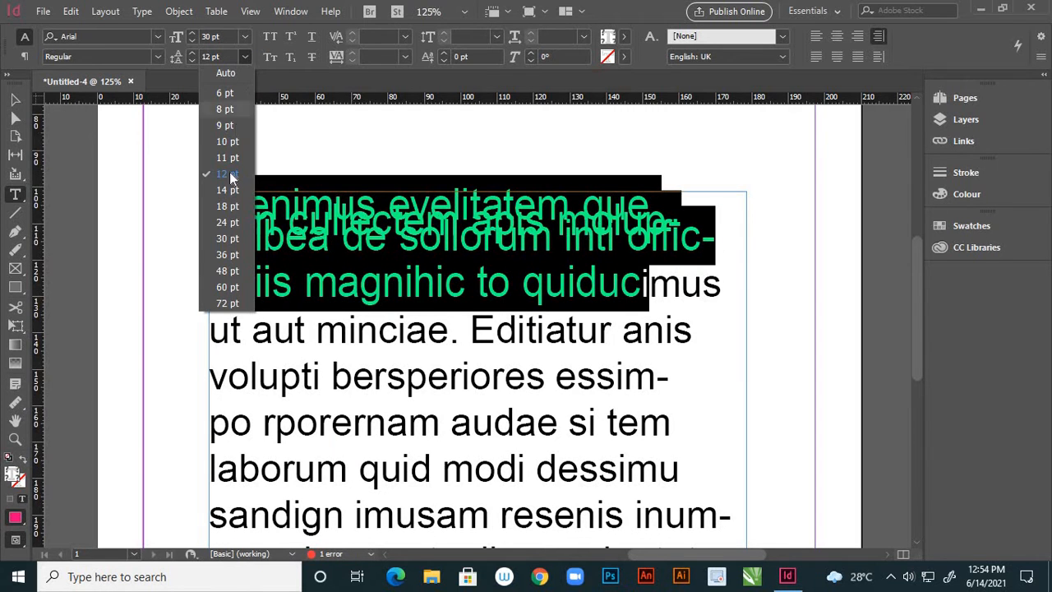
{"action": "left_click", "coordinate": [224, 222]}
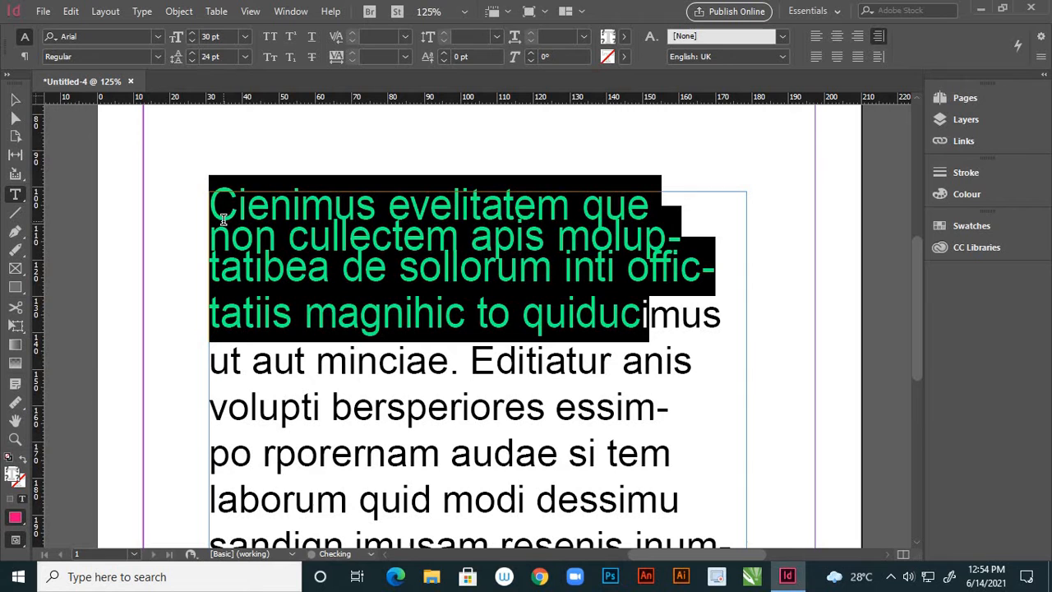
Step: Lower the selected text's leading to 21 pt, and raise it to 37 pt
{"action": "left_click", "coordinate": [190, 57]}
{"action": "left_click", "coordinate": [190, 57]}
{"action": "left_click", "coordinate": [190, 57]}
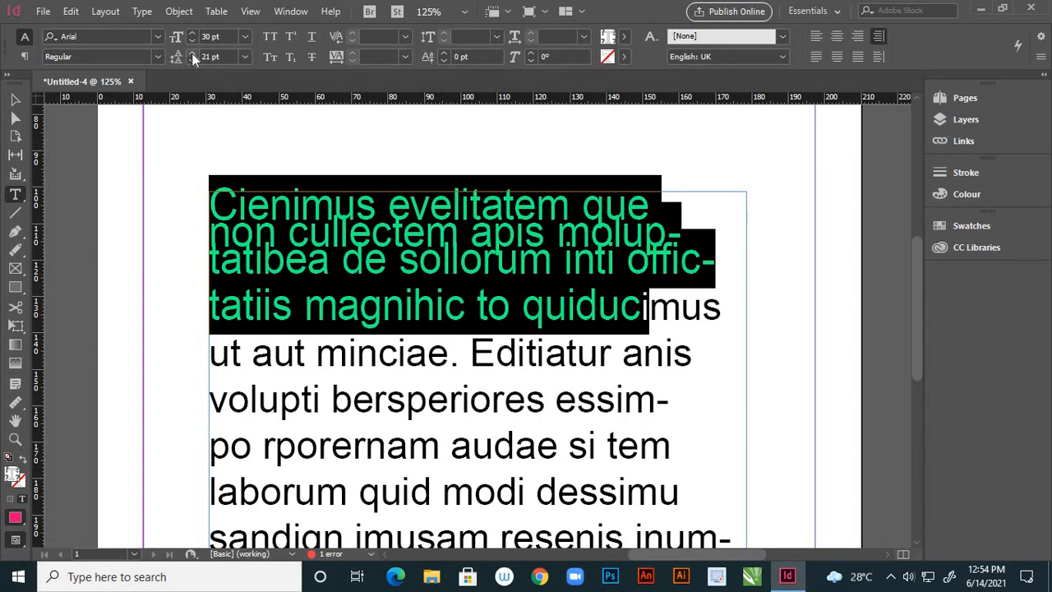
{"action": "left_click", "coordinate": [191, 52]}
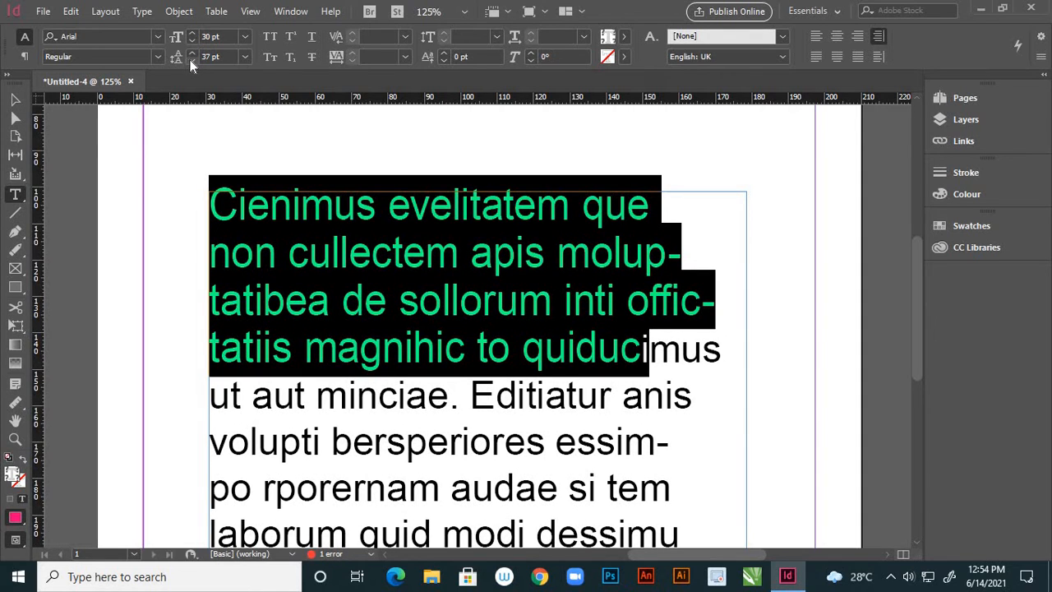
Step: Try small caps on the selected magenta text and turn it off again
{"action": "left_click", "coordinate": [270, 59]}
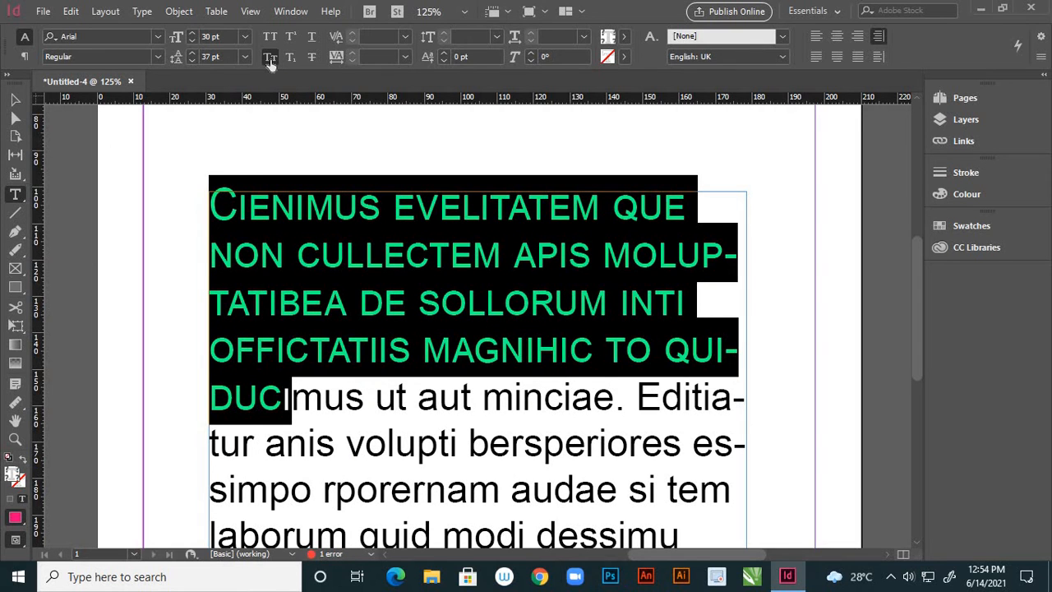
{"action": "left_click", "coordinate": [270, 59]}
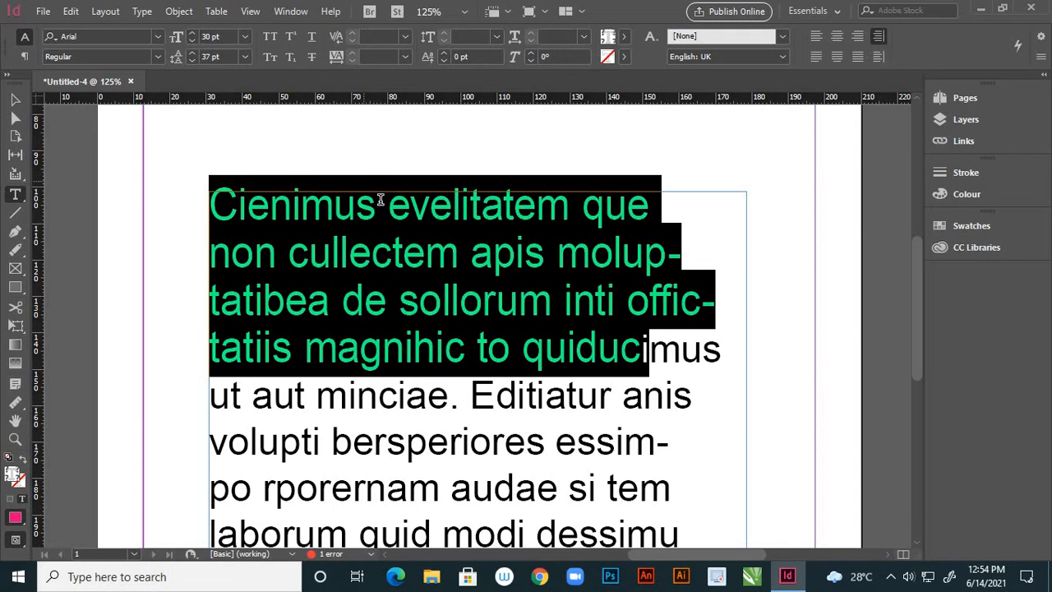
Step: Select the letter "a" of the word "apis" in the second line and make it subscript
{"action": "left_click", "coordinate": [477, 256]}
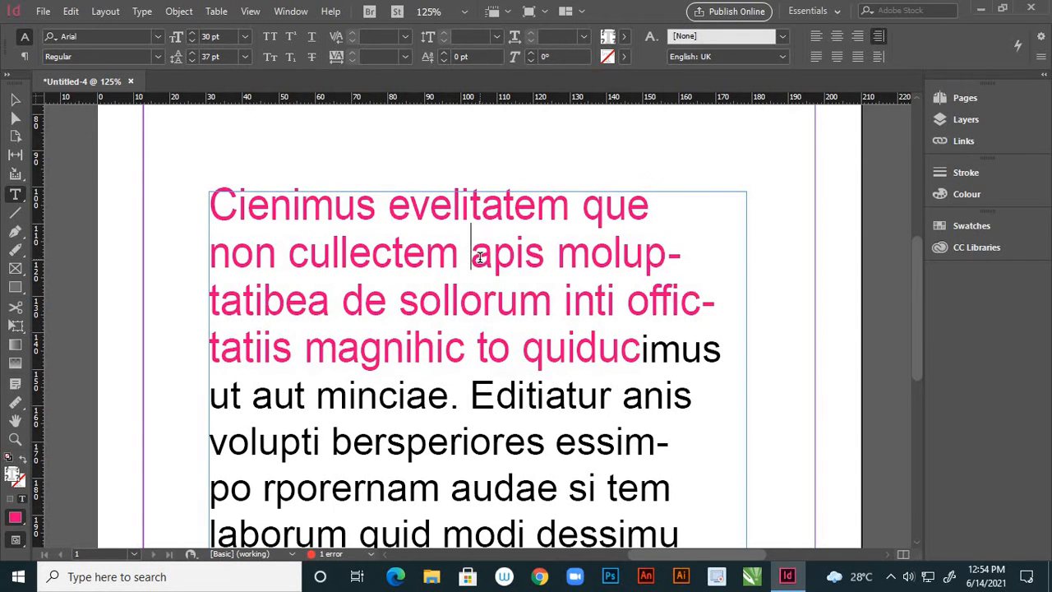
{"action": "double_click", "coordinate": [481, 257]}
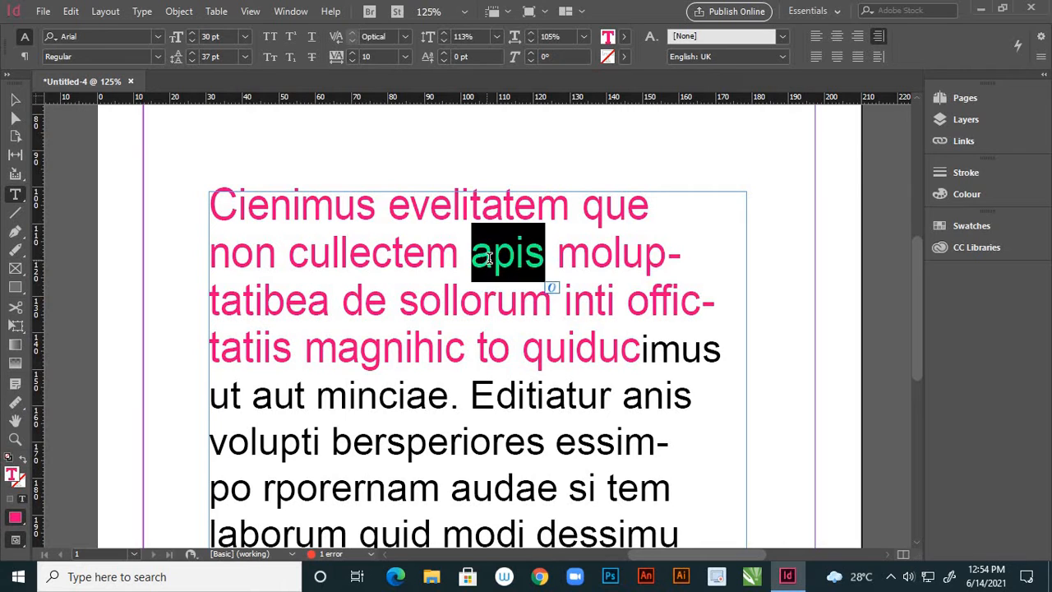
{"action": "left_click", "coordinate": [493, 257]}
{"action": "left_click_drag", "start_coordinate": [492, 256], "coordinate": [471, 257]}
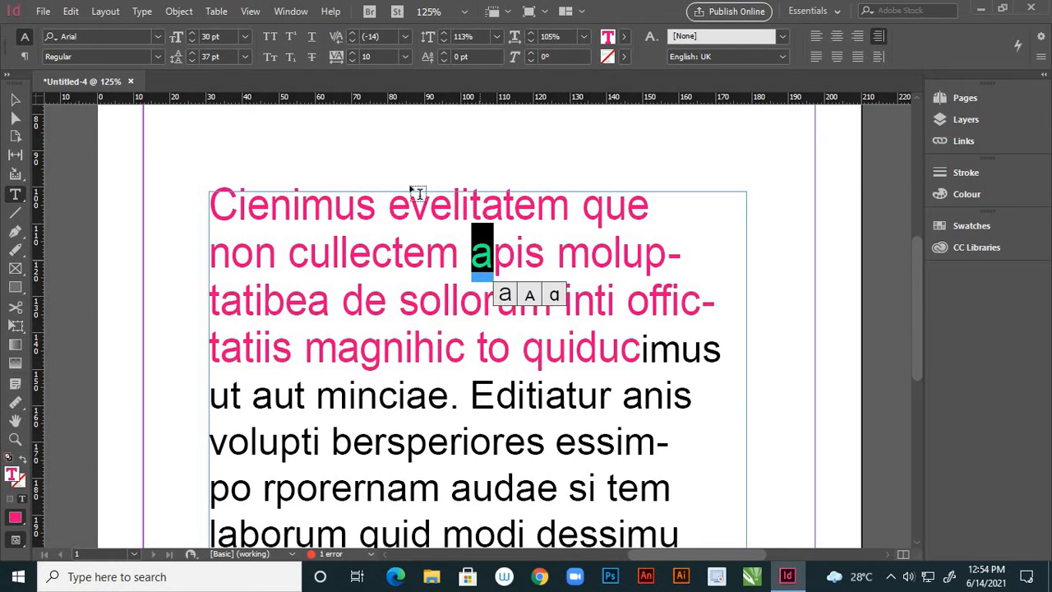
{"action": "left_click", "coordinate": [291, 60]}
{"action": "left_click", "coordinate": [291, 59]}
{"action": "left_click", "coordinate": [291, 59]}
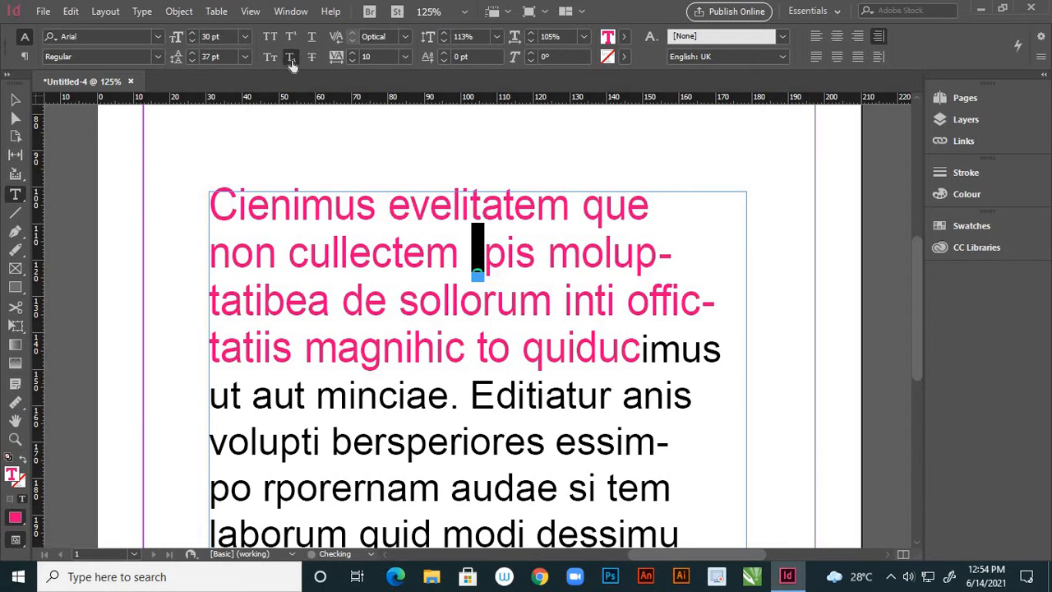
Step: Switch to the Selection tool to view the subscript letter in "apis", and undo the subscript
{"action": "left_click", "coordinate": [14, 99]}
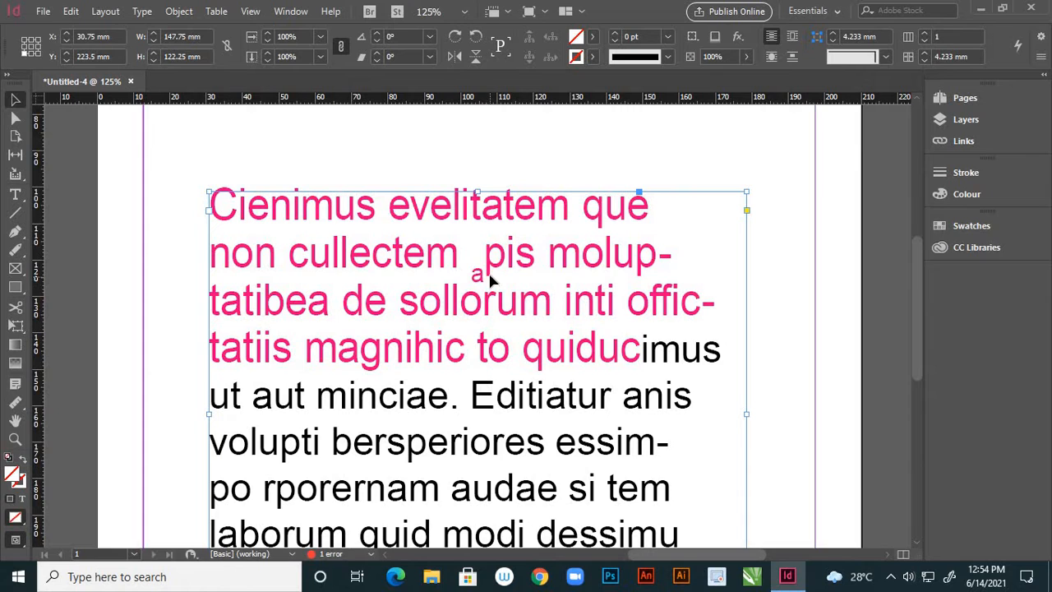
{"action": "left_click", "coordinate": [15, 194]}
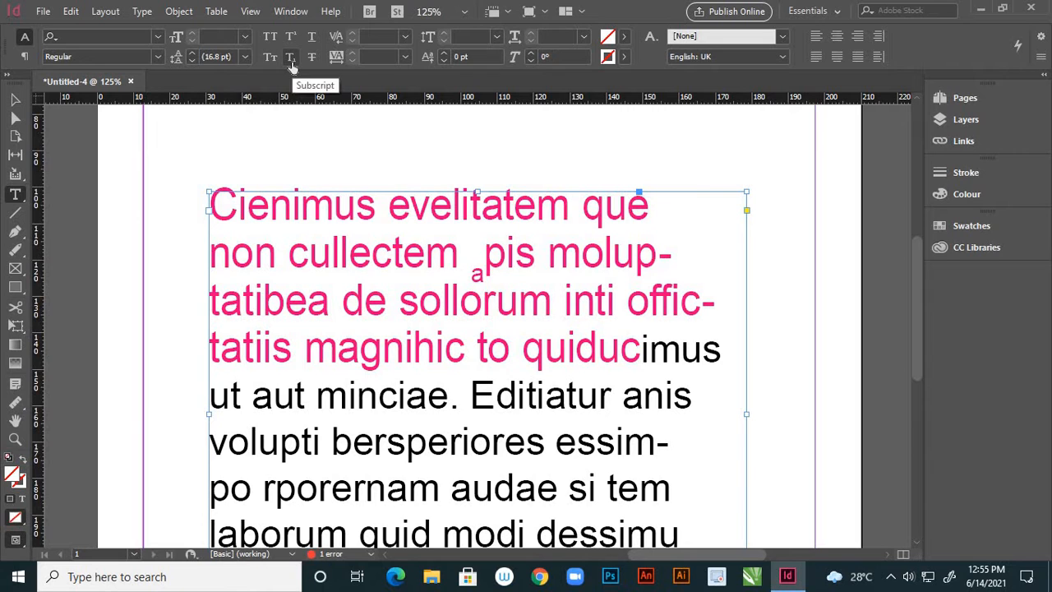
{"action": "left_click", "coordinate": [15, 100]}
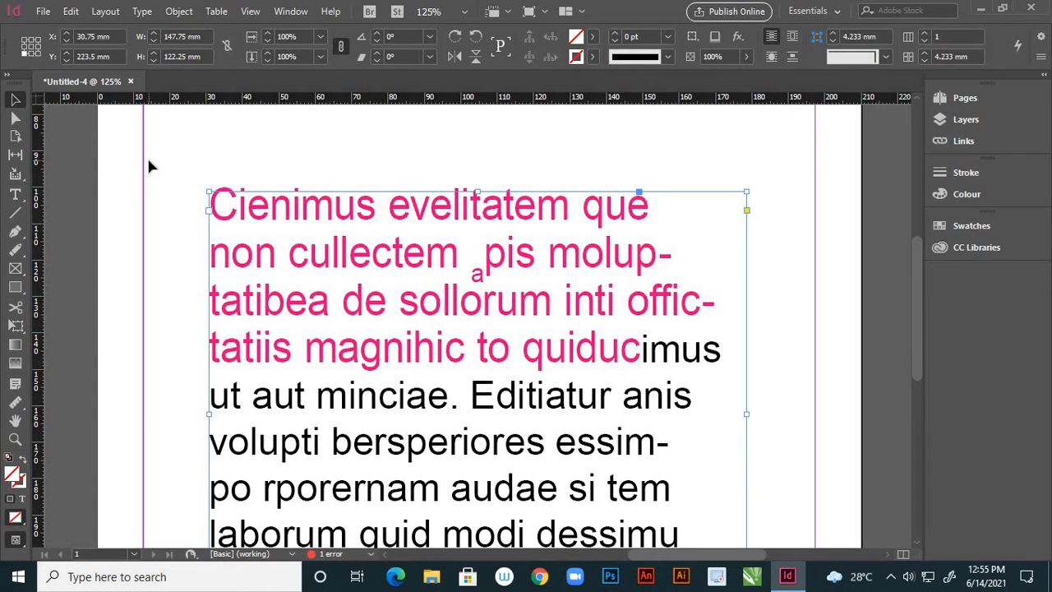
{"action": "key", "text": "ctrl+z"}
Step: Select the text from "de sollorum" to "Edit" with the Type tool, and try strikethrough on it before removing it
{"action": "left_click", "coordinate": [15, 195]}
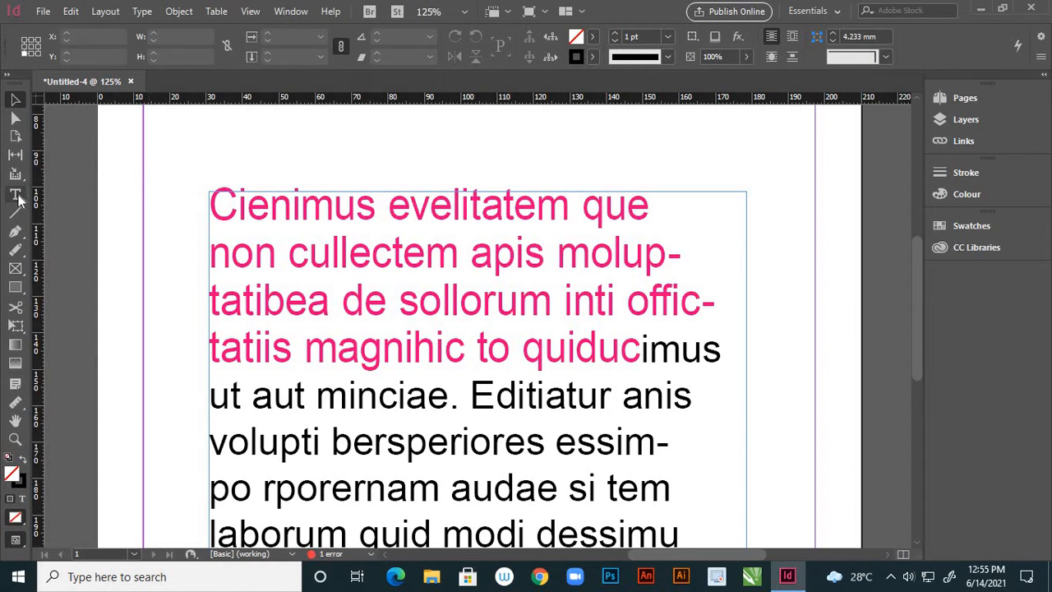
{"action": "double_click", "coordinate": [216, 205]}
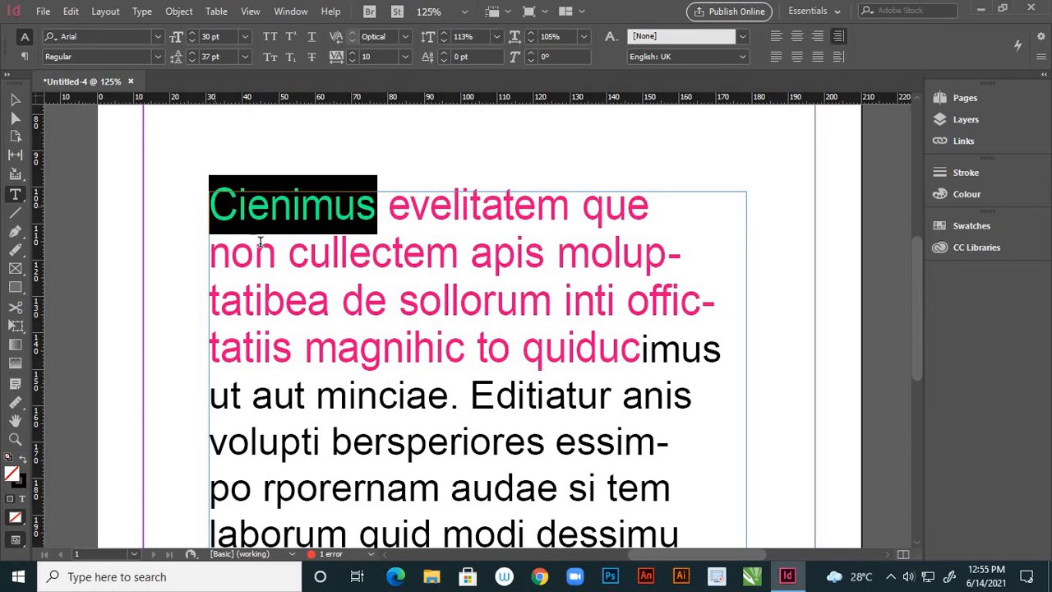
{"action": "left_click_drag", "start_coordinate": [223, 205], "coordinate": [534, 356]}
{"action": "left_click", "coordinate": [534, 355]}
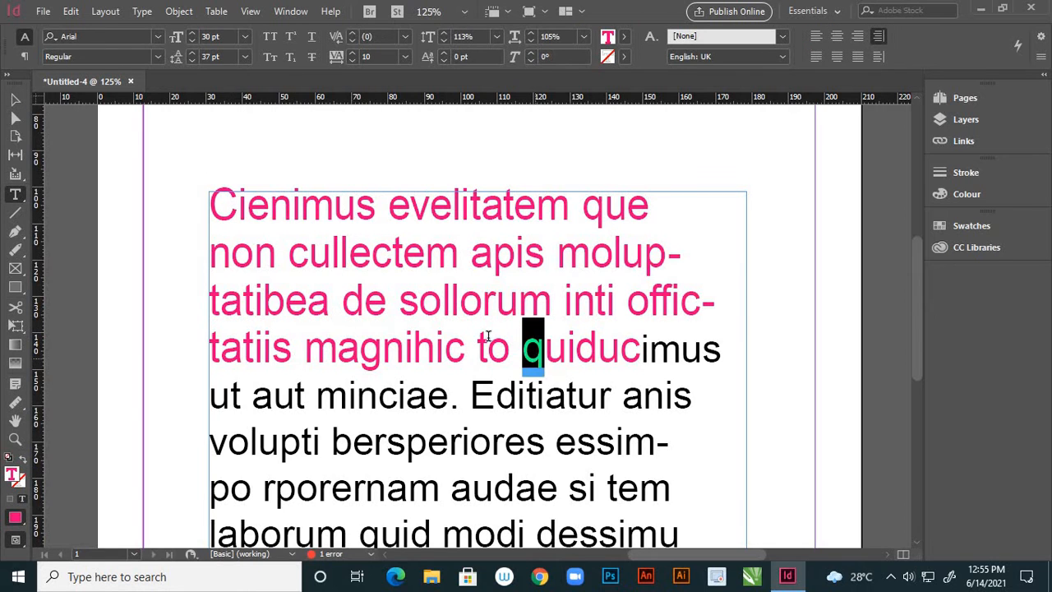
{"action": "left_click", "coordinate": [342, 301]}
{"action": "left_click_drag", "start_coordinate": [342, 301], "coordinate": [539, 396]}
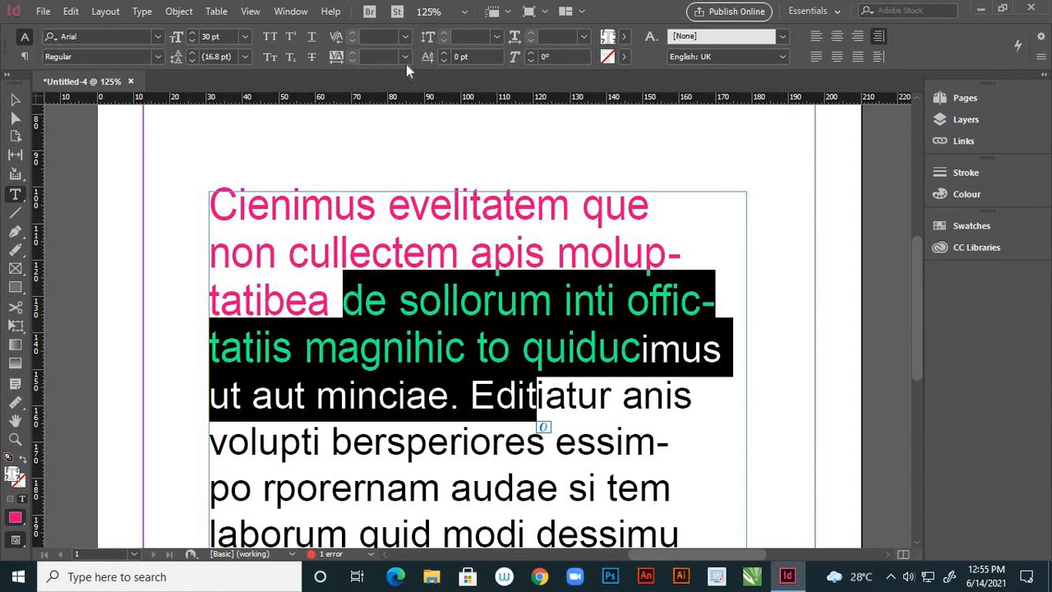
{"action": "left_click", "coordinate": [313, 57]}
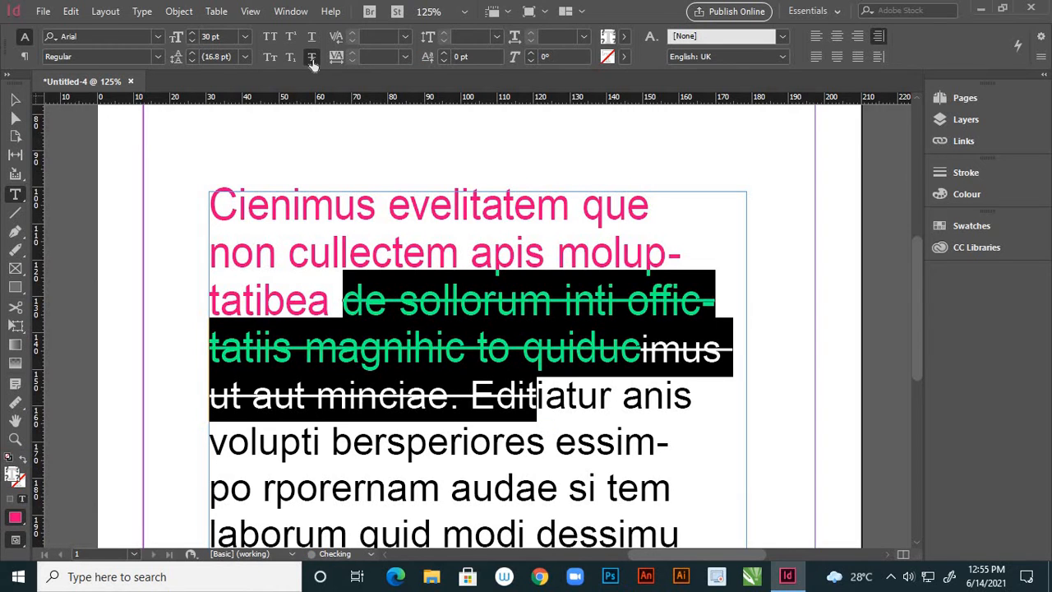
{"action": "left_click", "coordinate": [313, 59]}
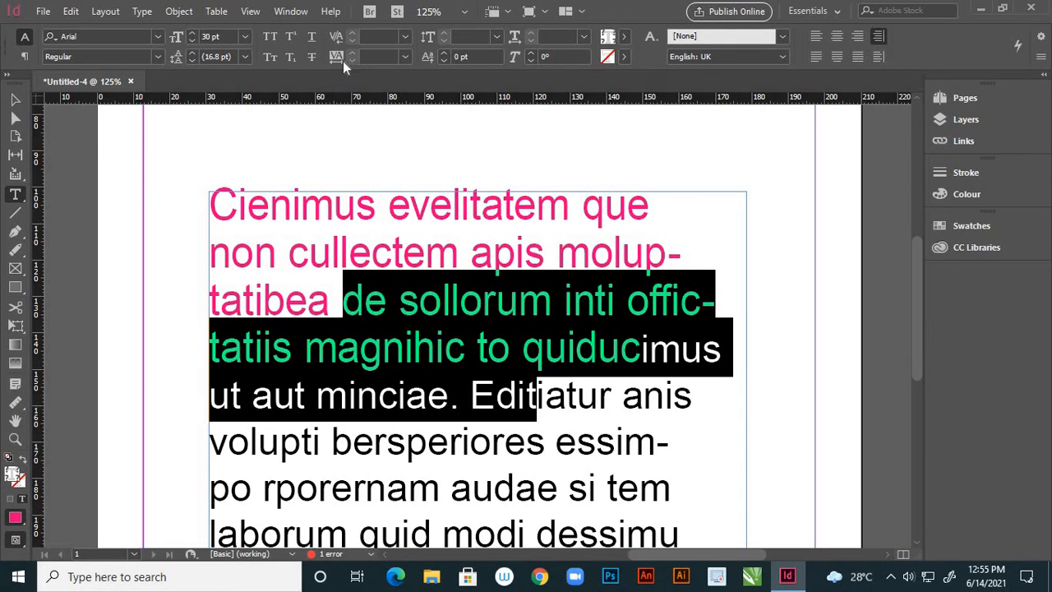
Step: Place the text cursor after "de" in the third line and try tracking values 0 and 100 there
{"action": "left_click", "coordinate": [392, 313]}
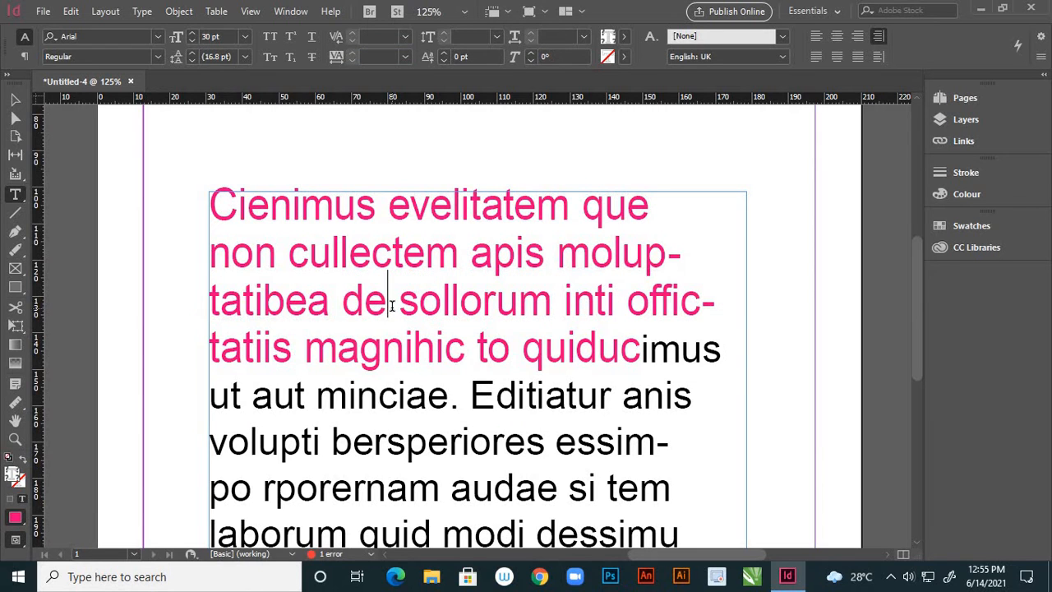
{"action": "left_click", "coordinate": [351, 53]}
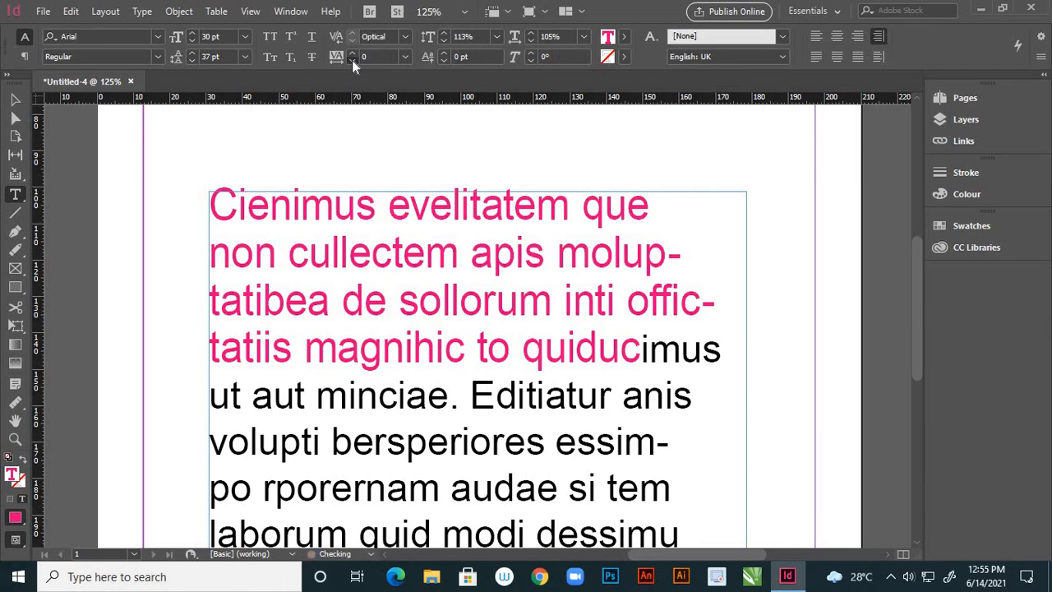
{"action": "left_click", "coordinate": [351, 53]}
{"action": "left_click", "coordinate": [404, 57]}
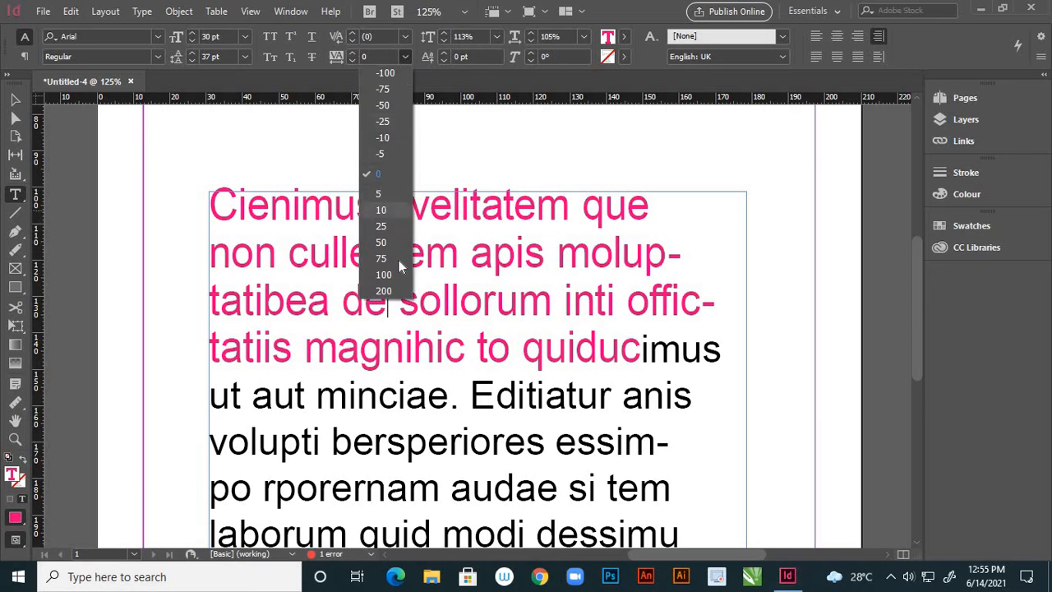
{"action": "left_click", "coordinate": [383, 275]}
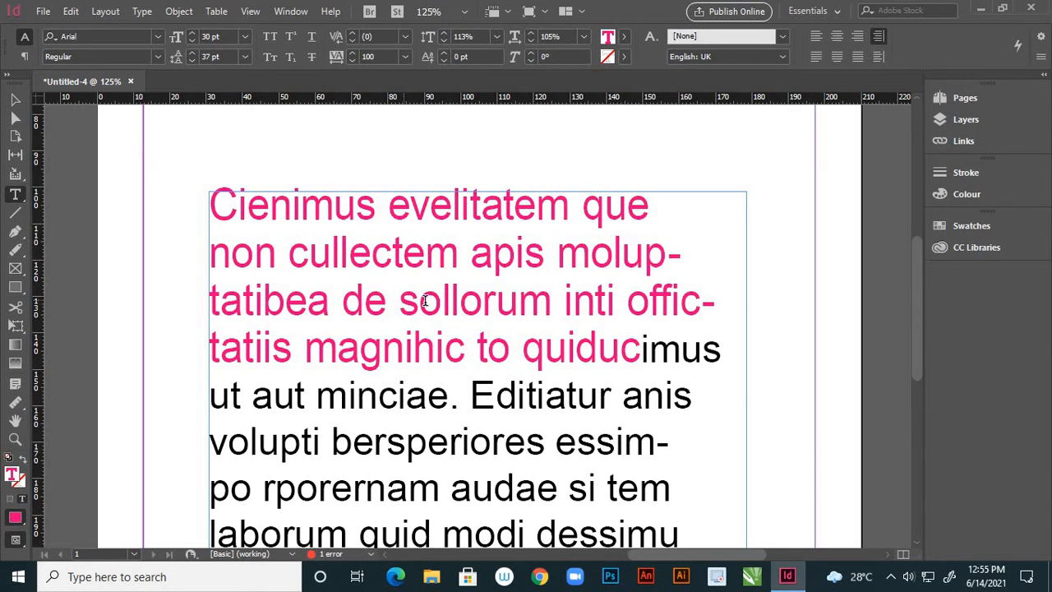
Step: Select the text from "sollorum" to "magnihic to" and set its tracking to 75
{"action": "left_click_drag", "start_coordinate": [408, 302], "coordinate": [420, 302]}
{"action": "left_click_drag", "start_coordinate": [532, 331], "coordinate": [522, 335]}
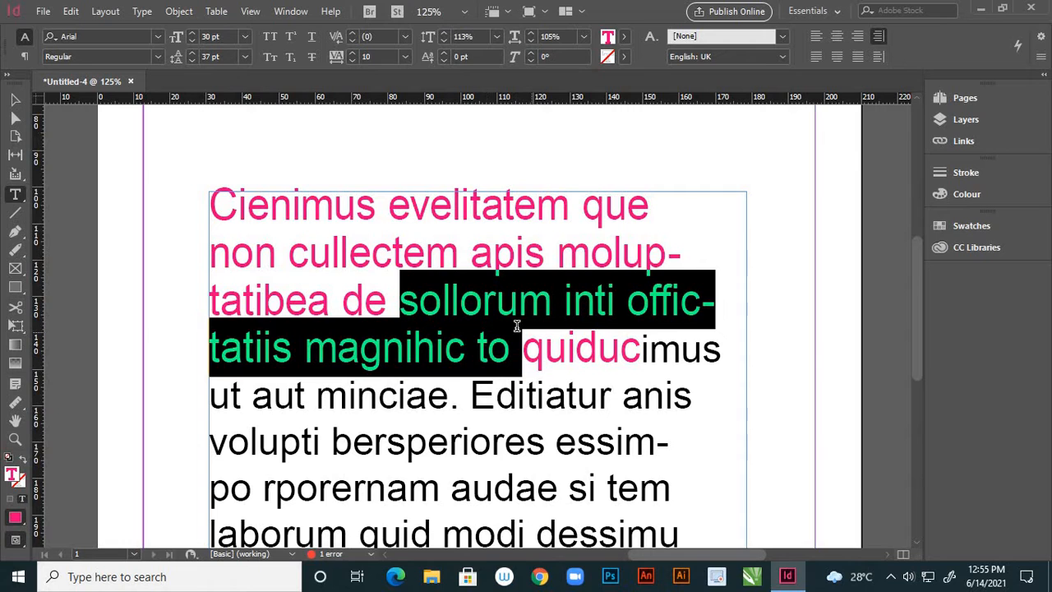
{"action": "left_click", "coordinate": [405, 56]}
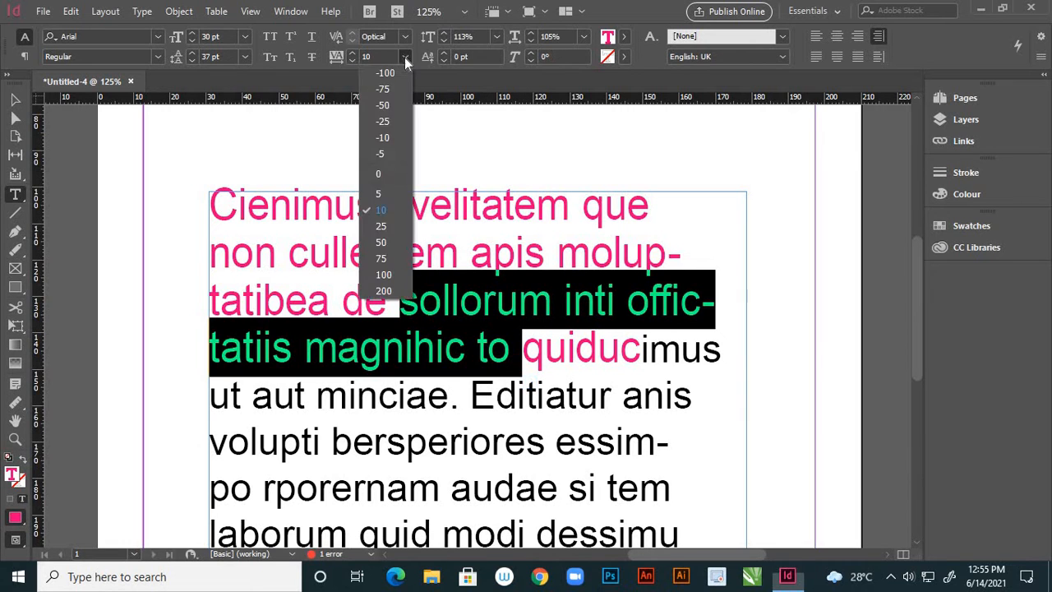
{"action": "left_click", "coordinate": [390, 255]}
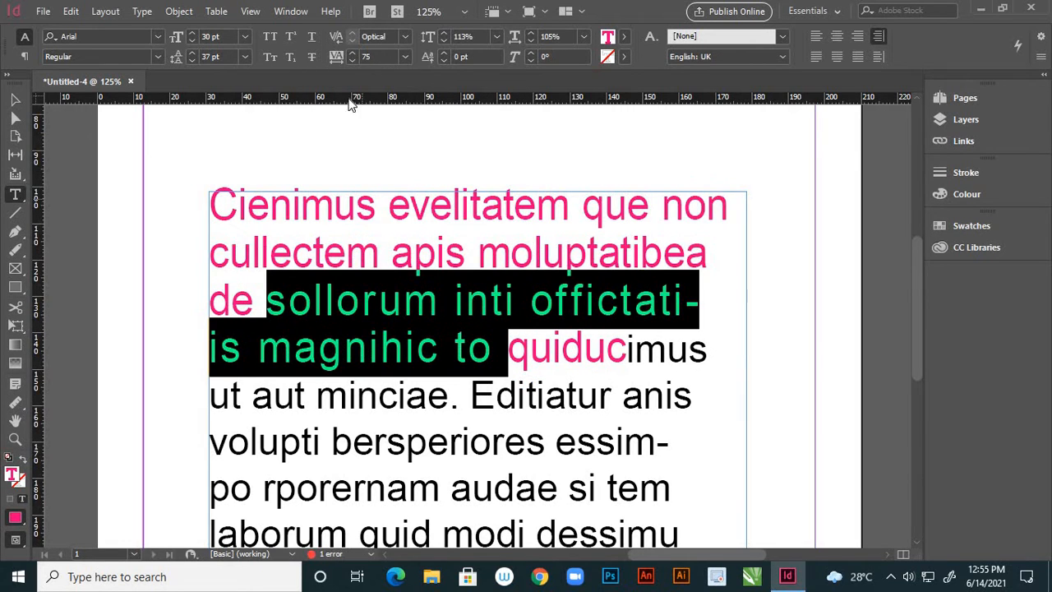
Step: Reduce the tracking of the selected text stepwise to 10, trying 20 once more before settling on 10
{"action": "left_click", "coordinate": [351, 59]}
{"action": "left_click", "coordinate": [351, 59]}
{"action": "left_click", "coordinate": [351, 60]}
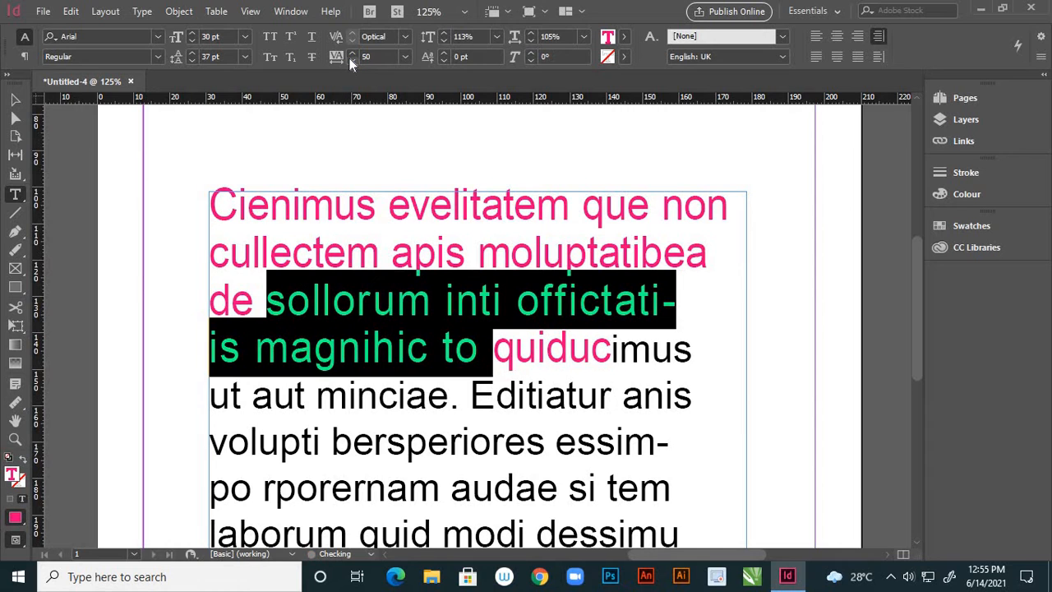
{"action": "left_click", "coordinate": [351, 59]}
{"action": "left_click", "coordinate": [351, 60]}
{"action": "left_click", "coordinate": [351, 59]}
{"action": "left_click", "coordinate": [351, 59]}
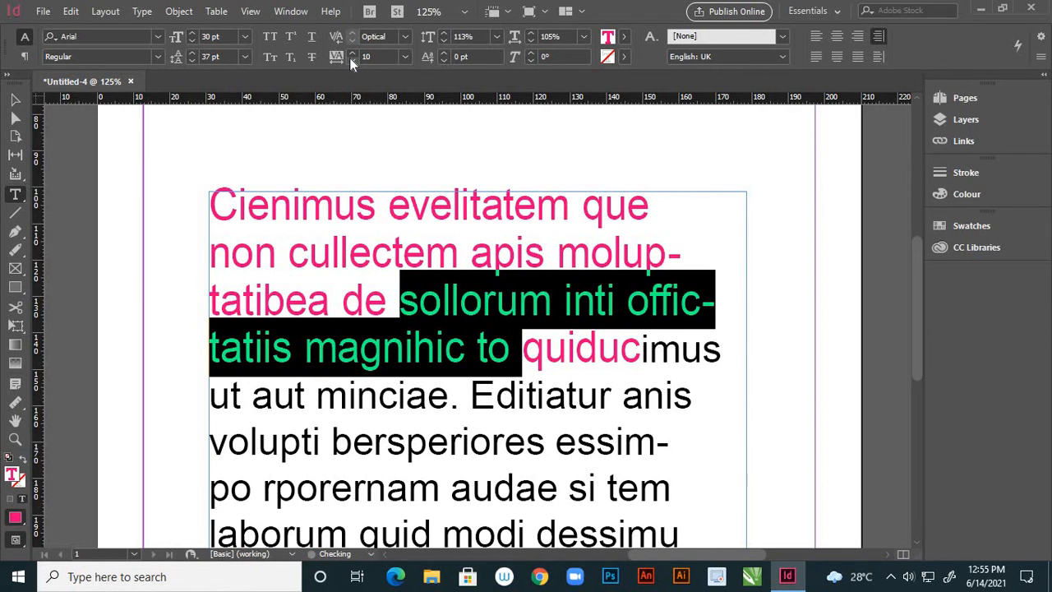
{"action": "left_click", "coordinate": [352, 54]}
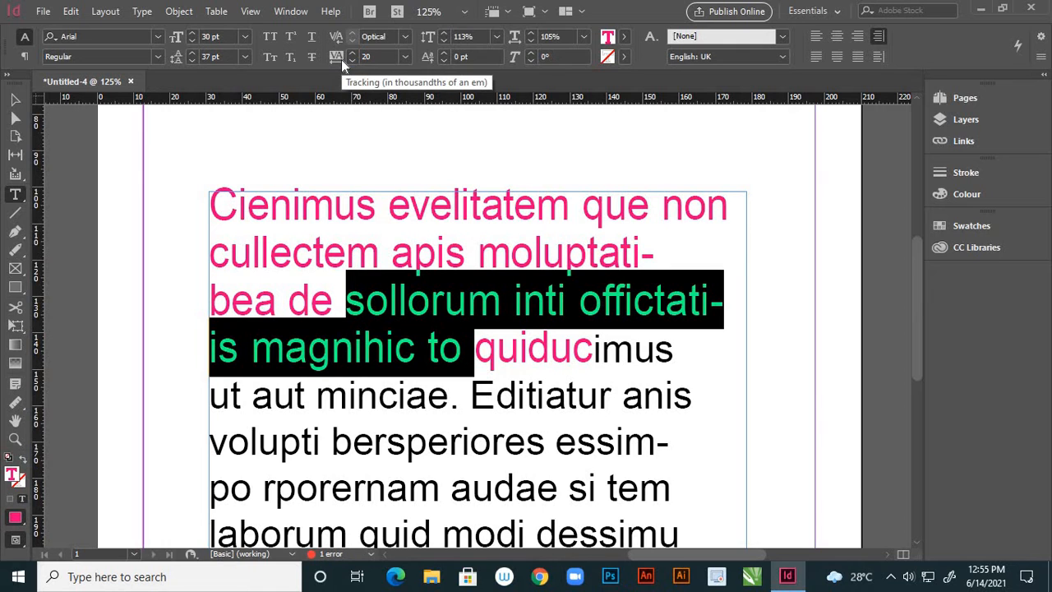
{"action": "left_click", "coordinate": [354, 59]}
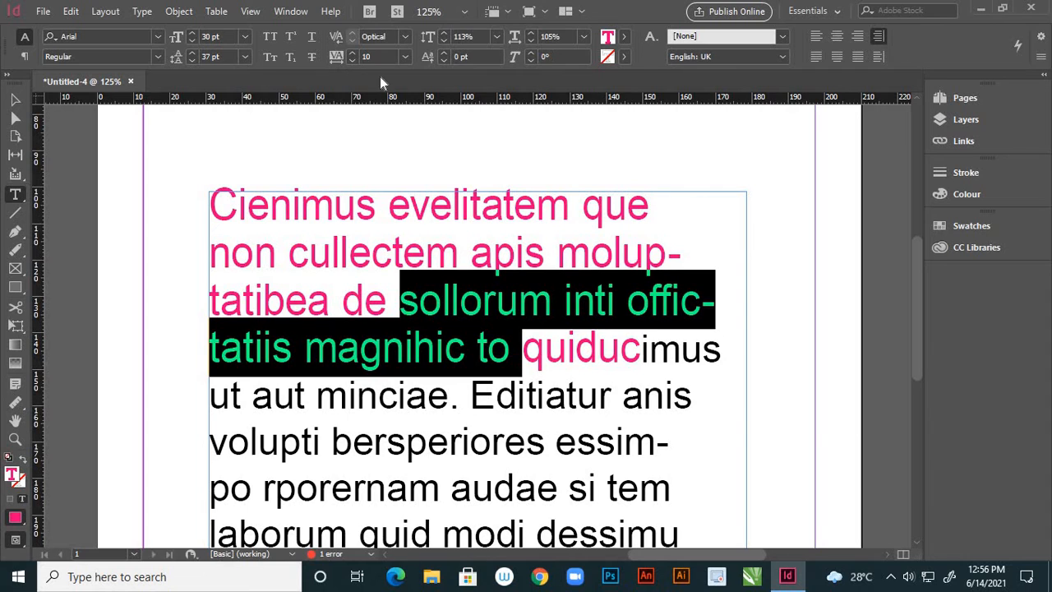
Step: Try a baseline shift of -12 pt on the selected text, and set it to 1 pt
{"action": "left_click", "coordinate": [429, 58]}
{"action": "left_click", "coordinate": [442, 59]}
{"action": "left_click", "coordinate": [442, 59]}
{"action": "left_click", "coordinate": [443, 59]}
{"action": "left_click", "coordinate": [442, 59]}
{"action": "left_click", "coordinate": [442, 59]}
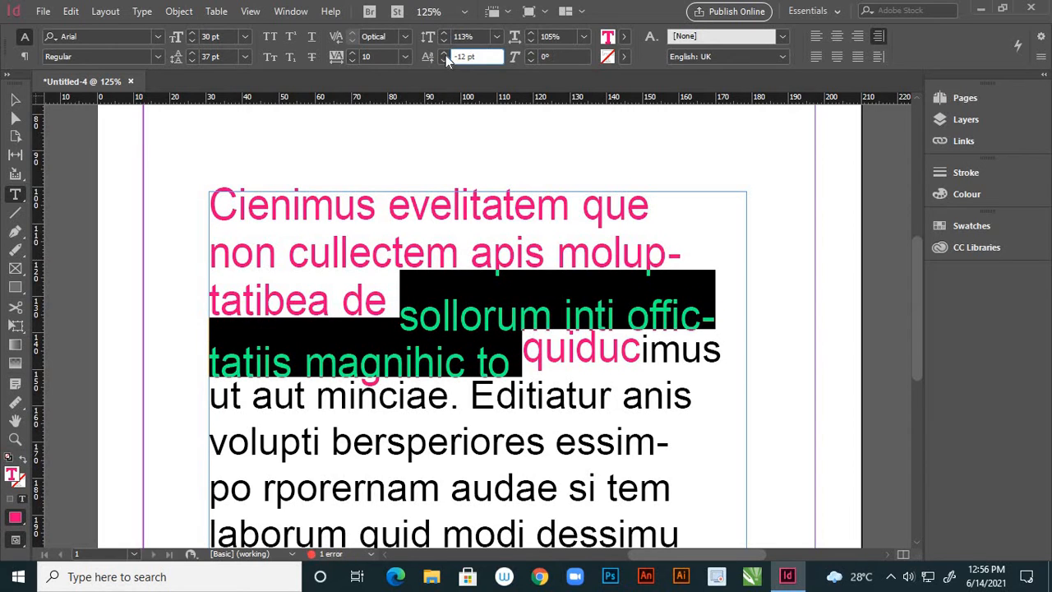
{"action": "left_click", "coordinate": [444, 53]}
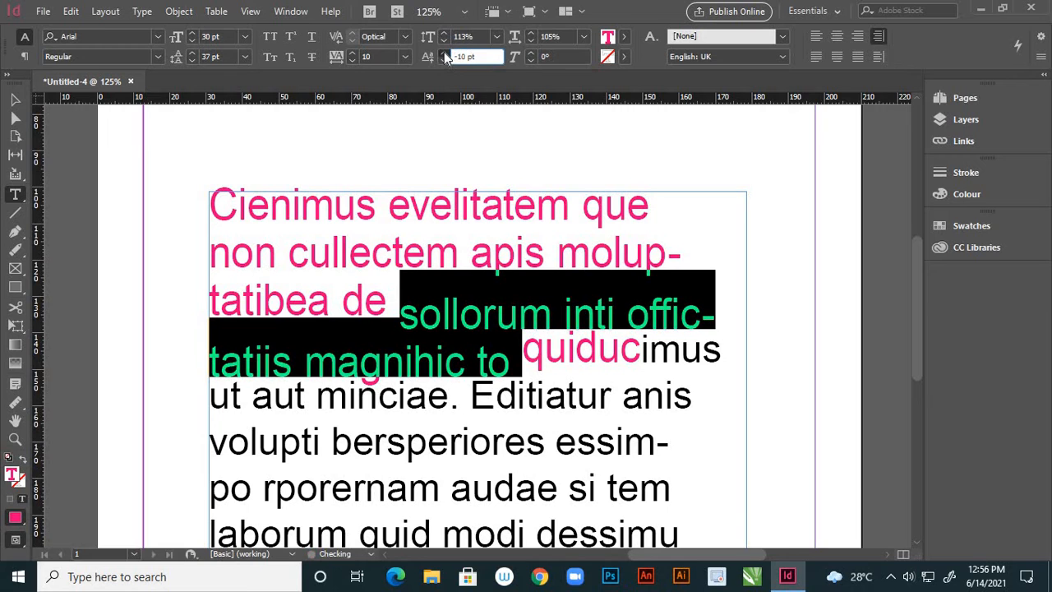
{"action": "left_click", "coordinate": [444, 52]}
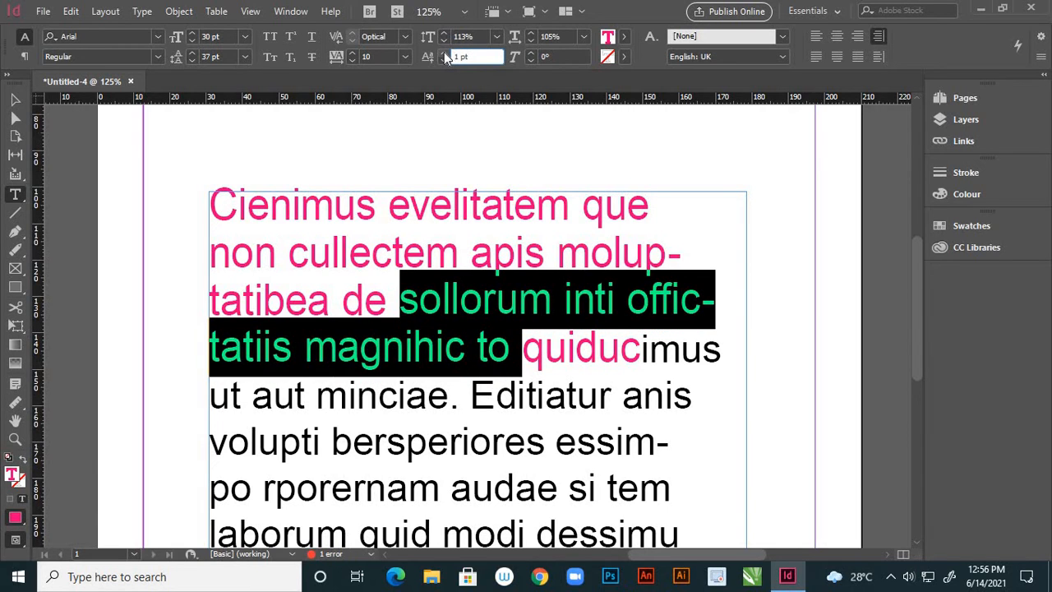
Step: Skew the selected text backwards in small increments to -16°
{"action": "left_click", "coordinate": [530, 60]}
{"action": "left_click", "coordinate": [529, 60]}
{"action": "left_click", "coordinate": [529, 60]}
{"action": "left_click", "coordinate": [529, 60]}
{"action": "left_click", "coordinate": [529, 60]}
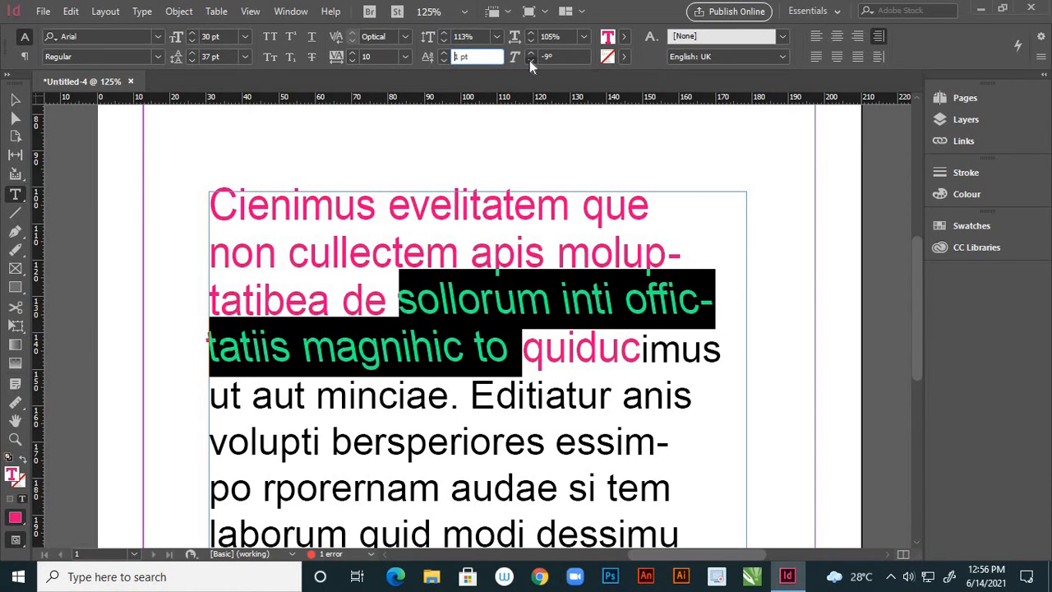
{"action": "left_click", "coordinate": [530, 60]}
{"action": "left_click", "coordinate": [530, 60]}
{"action": "left_click", "coordinate": [530, 60]}
{"action": "left_click", "coordinate": [529, 61]}
{"action": "left_click", "coordinate": [531, 61]}
{"action": "left_click", "coordinate": [531, 61]}
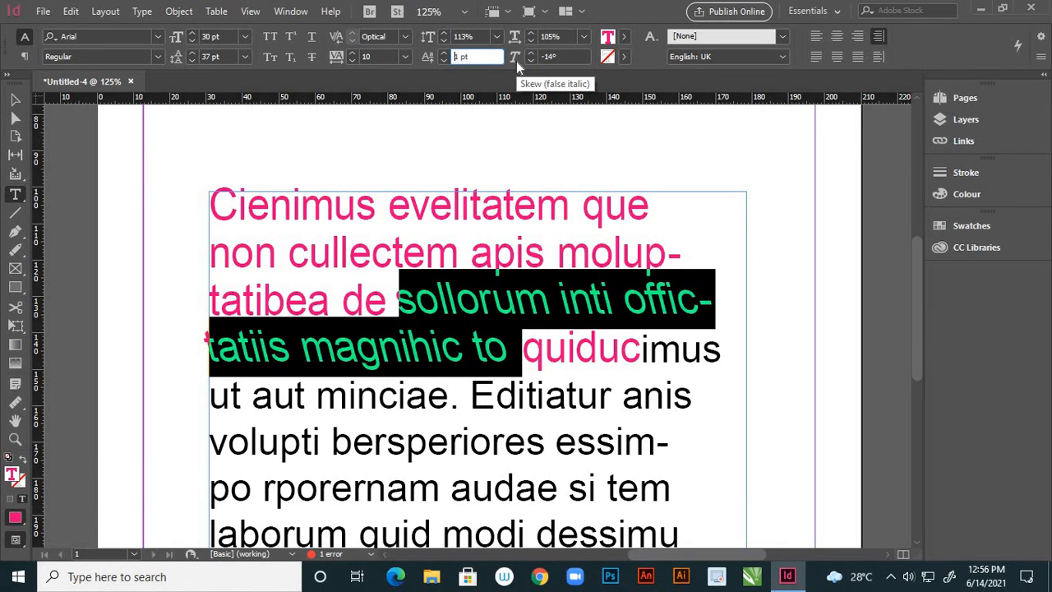
{"action": "left_click", "coordinate": [516, 61]}
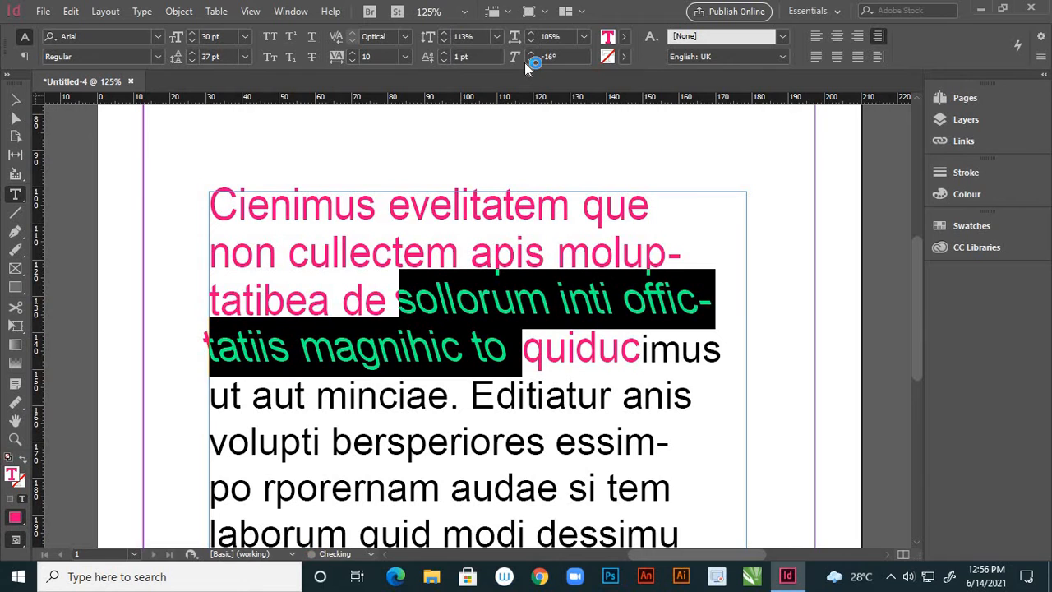
Step: Try smaller negative skews such as -4° and -9° on the selected text, and set the skew to -8°
{"action": "left_click", "coordinate": [531, 60]}
{"action": "left_click", "coordinate": [531, 60]}
{"action": "left_click", "coordinate": [533, 53]}
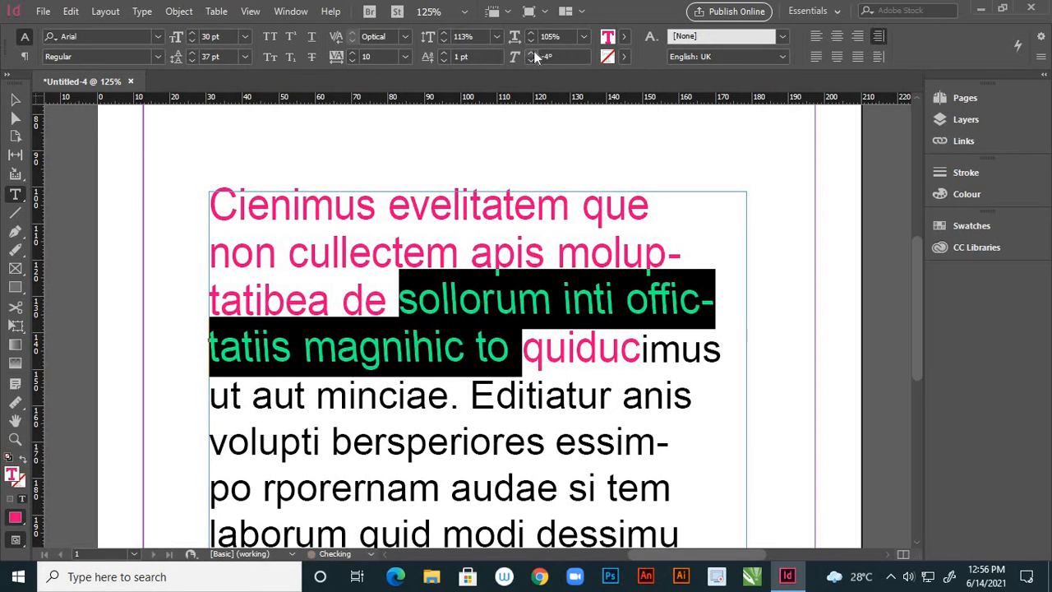
{"action": "left_click", "coordinate": [532, 60]}
{"action": "left_click", "coordinate": [532, 60]}
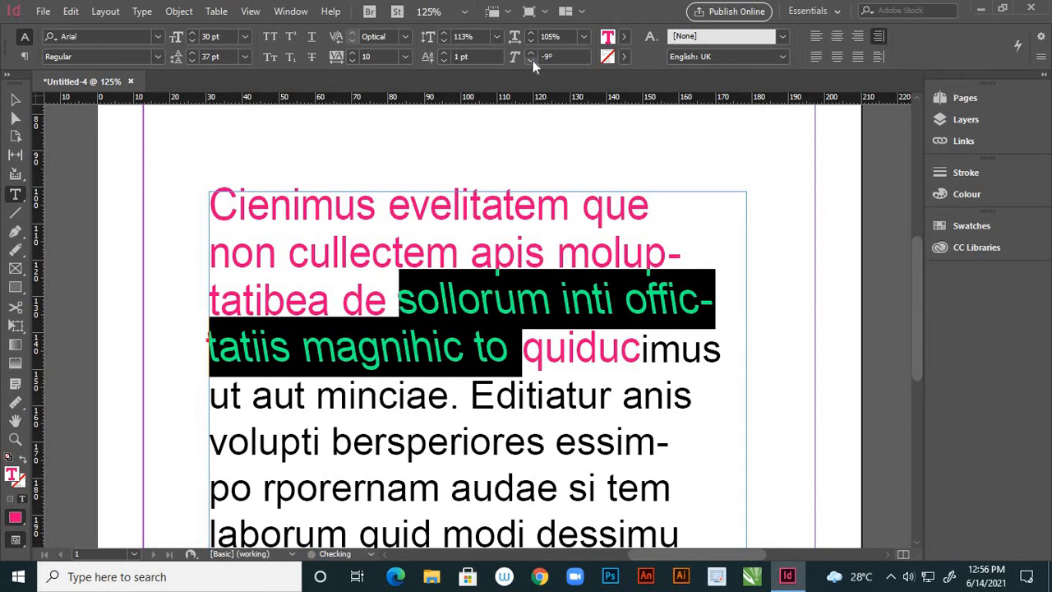
{"action": "left_click", "coordinate": [530, 55]}
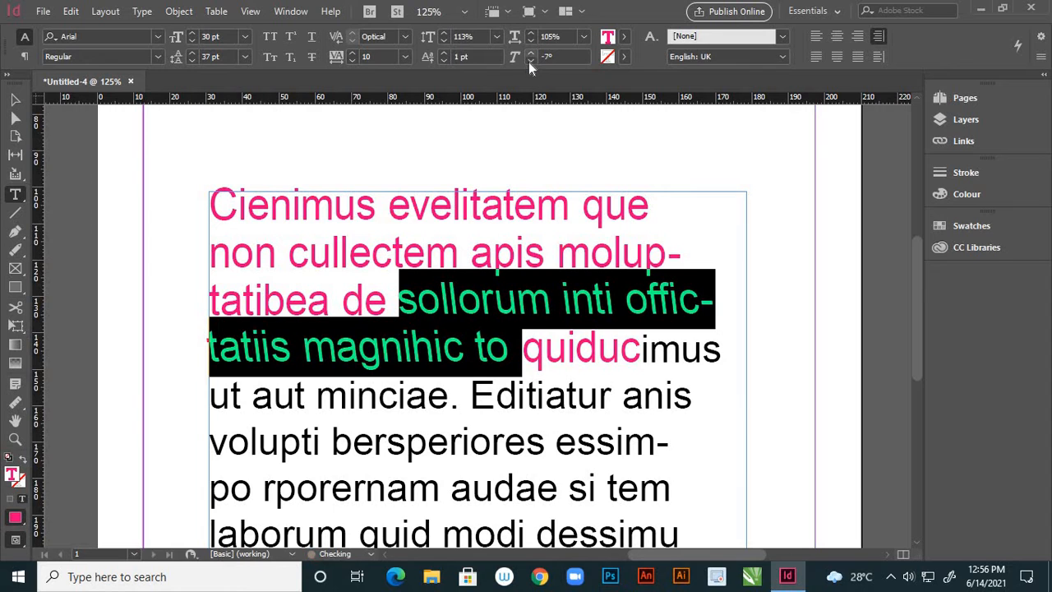
{"action": "left_click", "coordinate": [532, 61]}
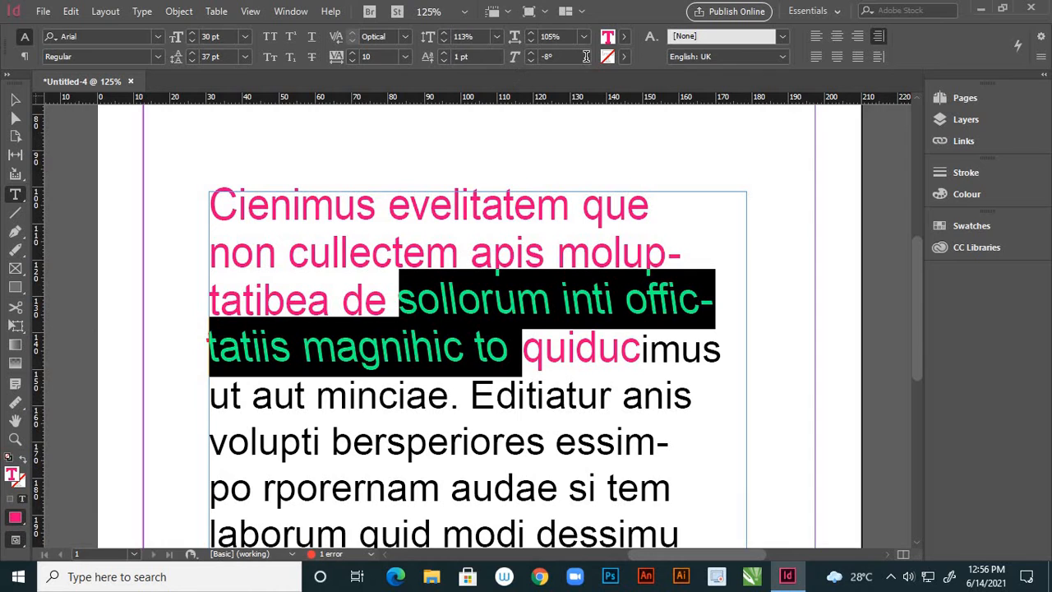
Step: Raise the skew of the selected text stepwise to 1°
{"action": "left_click", "coordinate": [531, 55]}
{"action": "left_click", "coordinate": [531, 55]}
{"action": "left_click", "coordinate": [531, 55]}
{"action": "left_click", "coordinate": [532, 55]}
{"action": "left_click", "coordinate": [531, 55]}
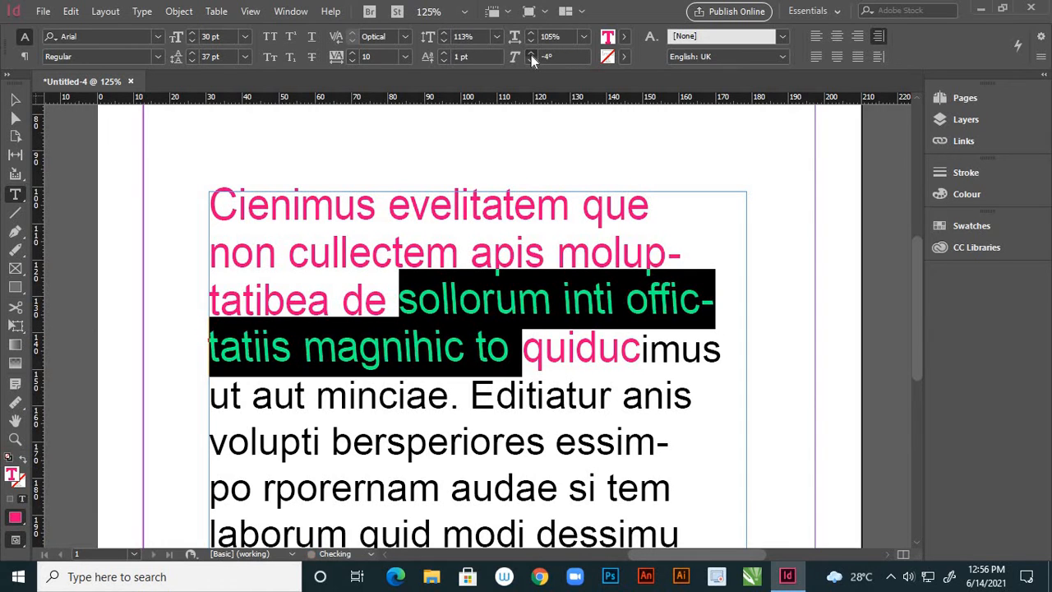
{"action": "left_click", "coordinate": [531, 55]}
{"action": "left_click", "coordinate": [531, 55]}
{"action": "left_click", "coordinate": [531, 55]}
{"action": "left_click", "coordinate": [531, 55]}
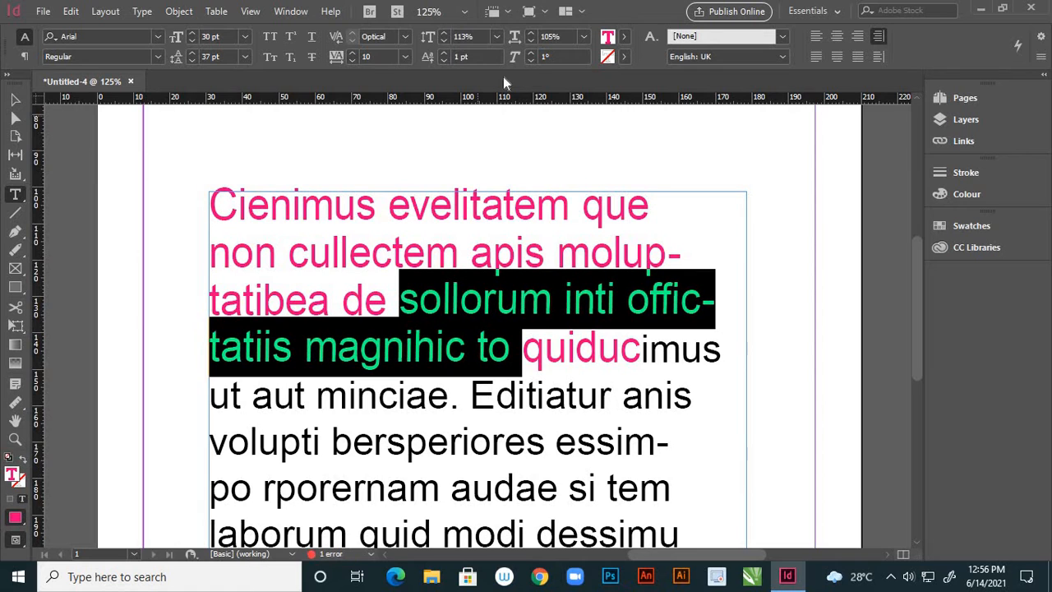
Step: Try a skew of -2° on the selected text, and reset the skew to 0°
{"action": "left_click", "coordinate": [532, 60]}
{"action": "left_click", "coordinate": [531, 60]}
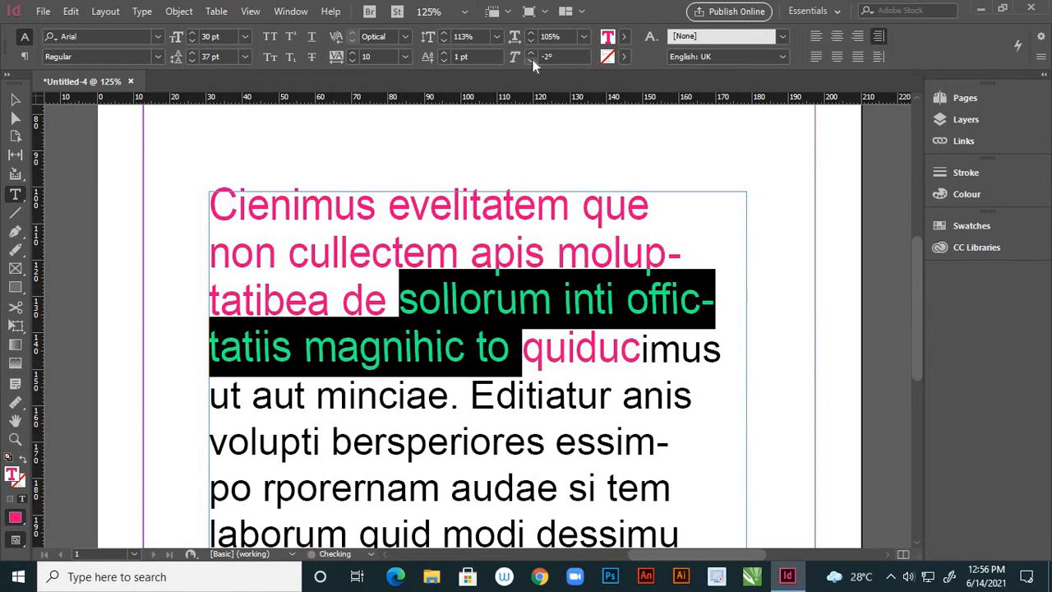
{"action": "left_click", "coordinate": [531, 60]}
{"action": "left_click", "coordinate": [531, 51]}
{"action": "left_click", "coordinate": [531, 52]}
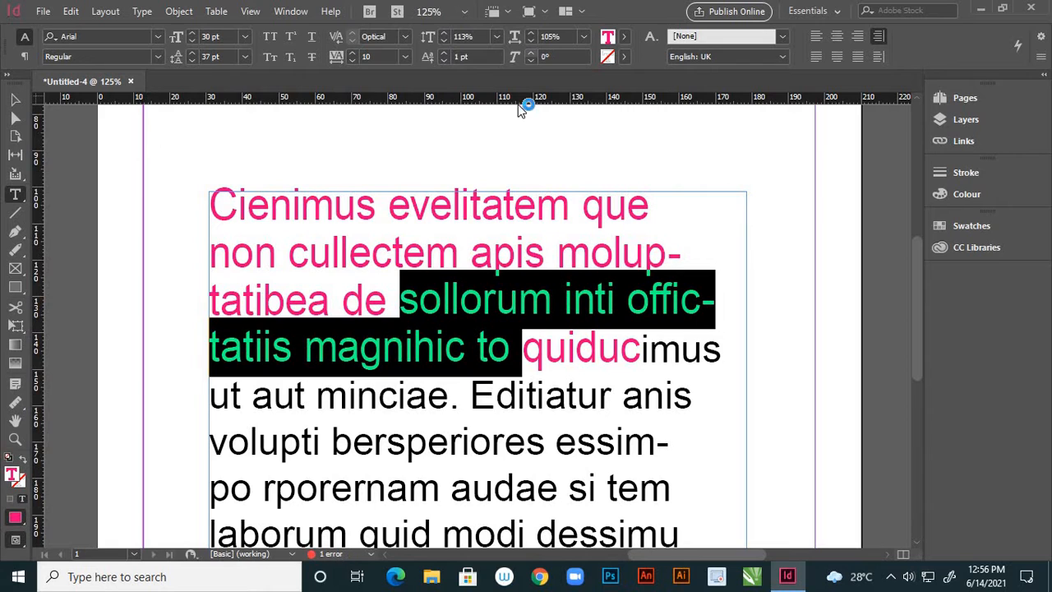
Step: Try a C=100 M=0 Y=0 K=0 stroke on the selected text, view it with the Selection tool, and undo the stroke
{"action": "left_click", "coordinate": [623, 58]}
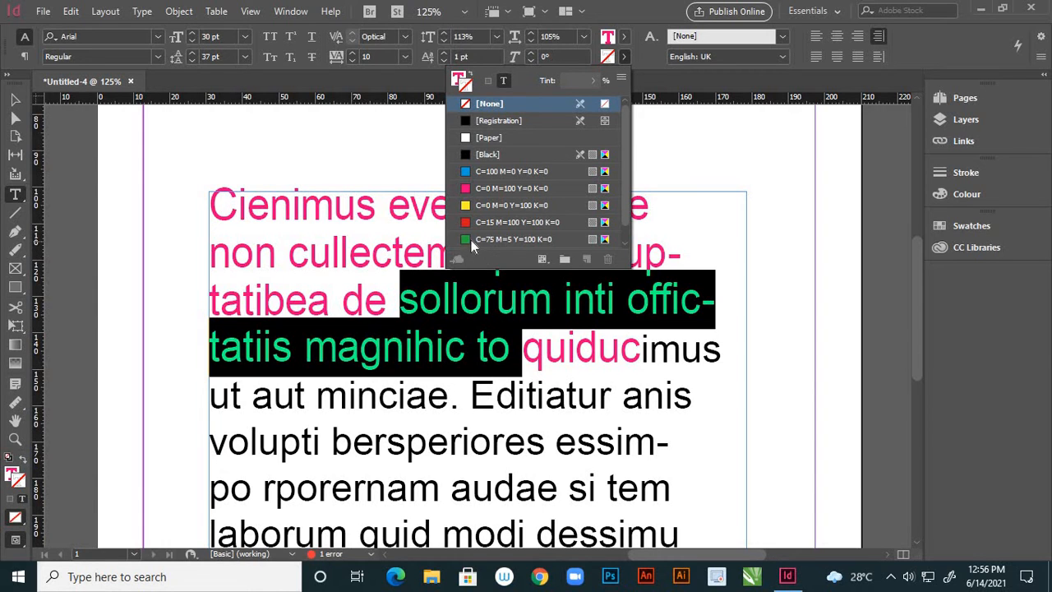
{"action": "left_click", "coordinate": [467, 172]}
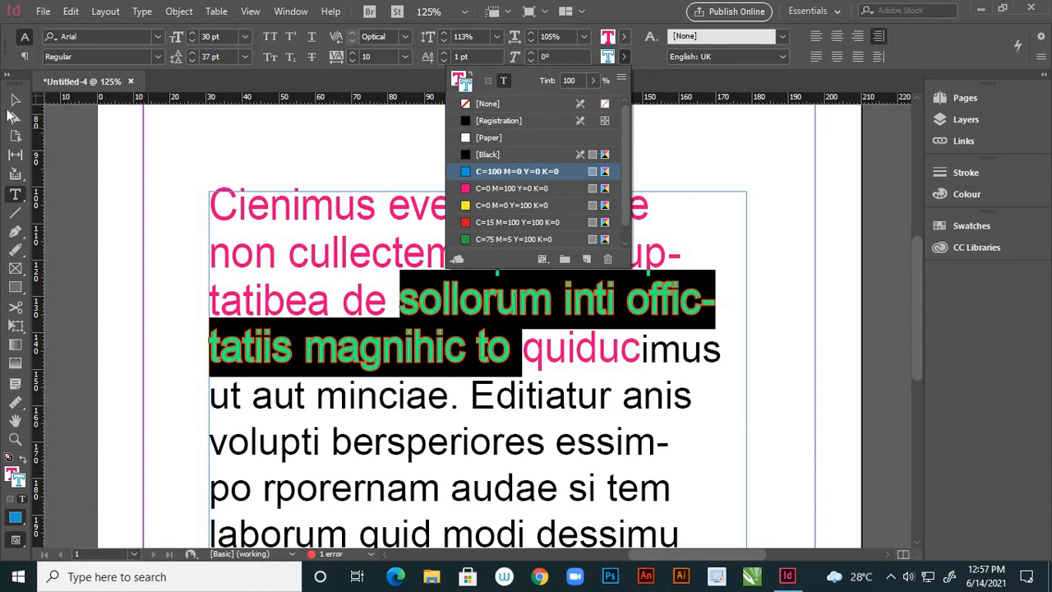
{"action": "left_click", "coordinate": [14, 100]}
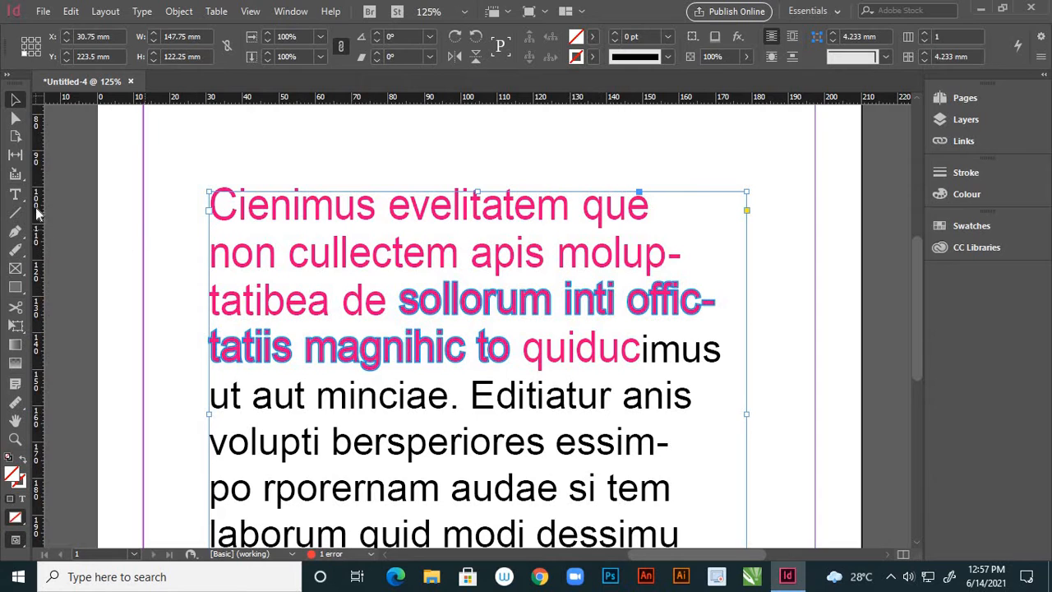
{"action": "left_click", "coordinate": [15, 194]}
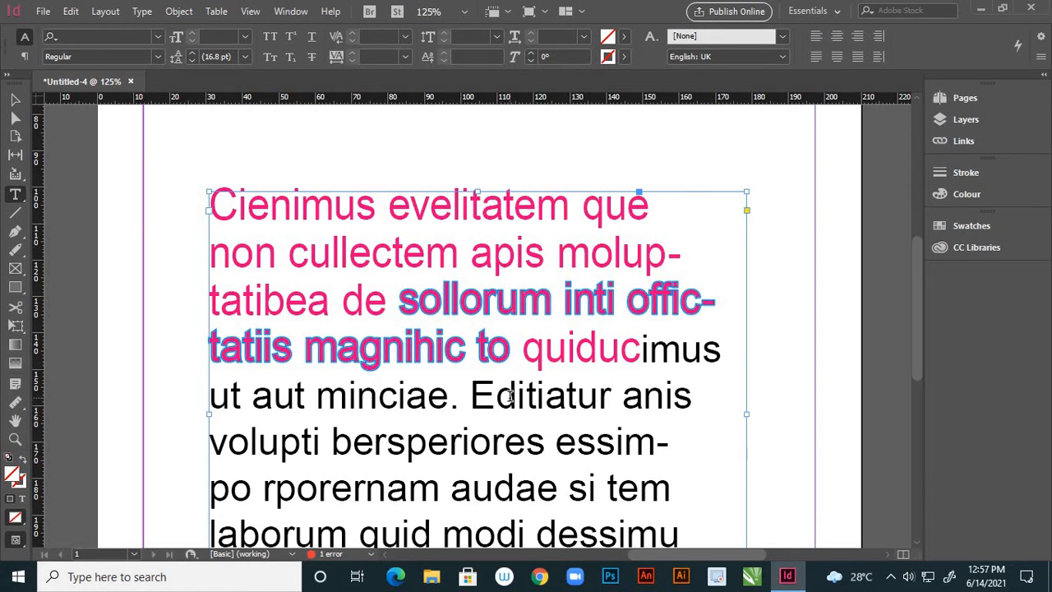
{"action": "key", "text": "ctrl+z"}
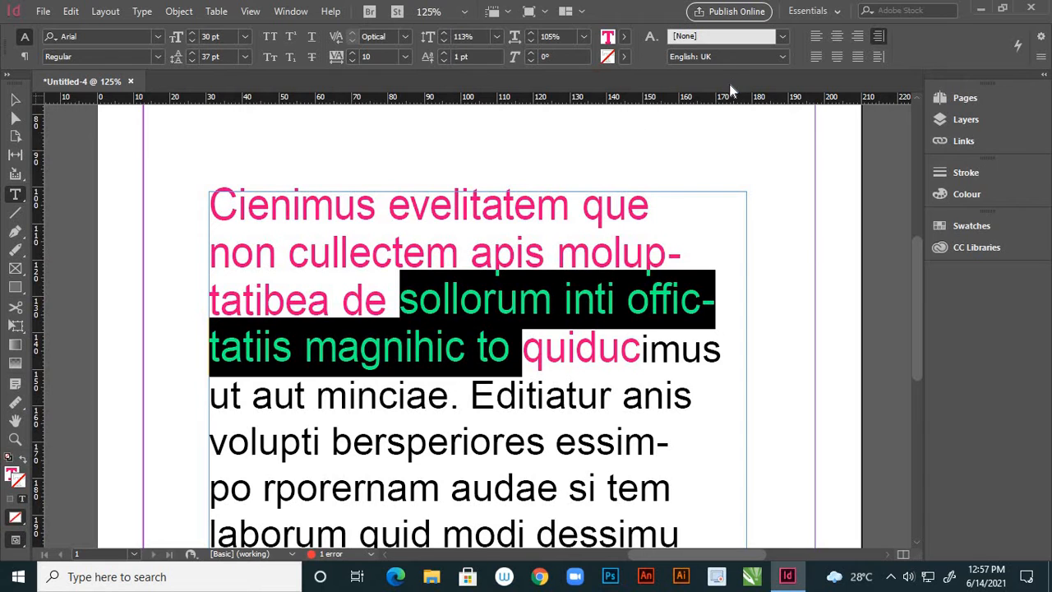
Step: Look through the language options for the selected text and keep English: UK
{"action": "left_click", "coordinate": [784, 55]}
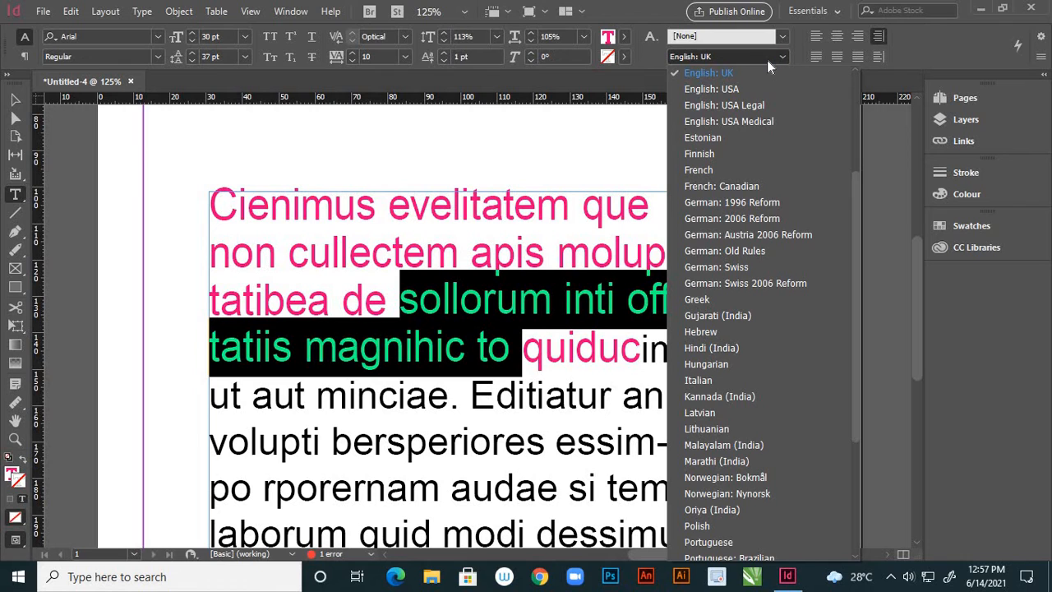
{"action": "left_click", "coordinate": [761, 75]}
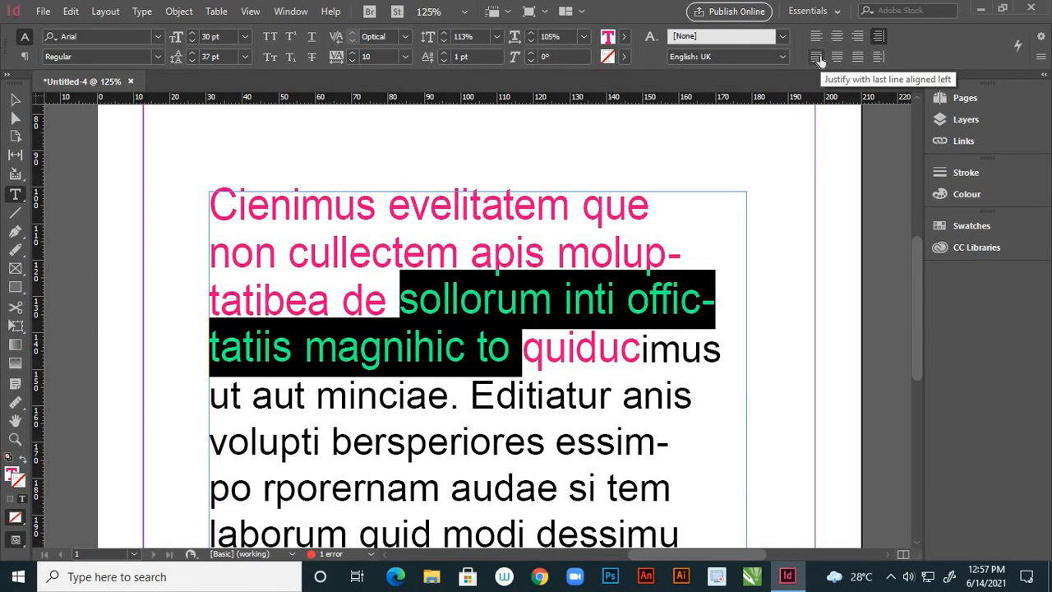
Step: Select the text from "Cienimus" to just after "audae" and justify it with the last line aligned left
{"action": "left_click", "coordinate": [210, 199]}
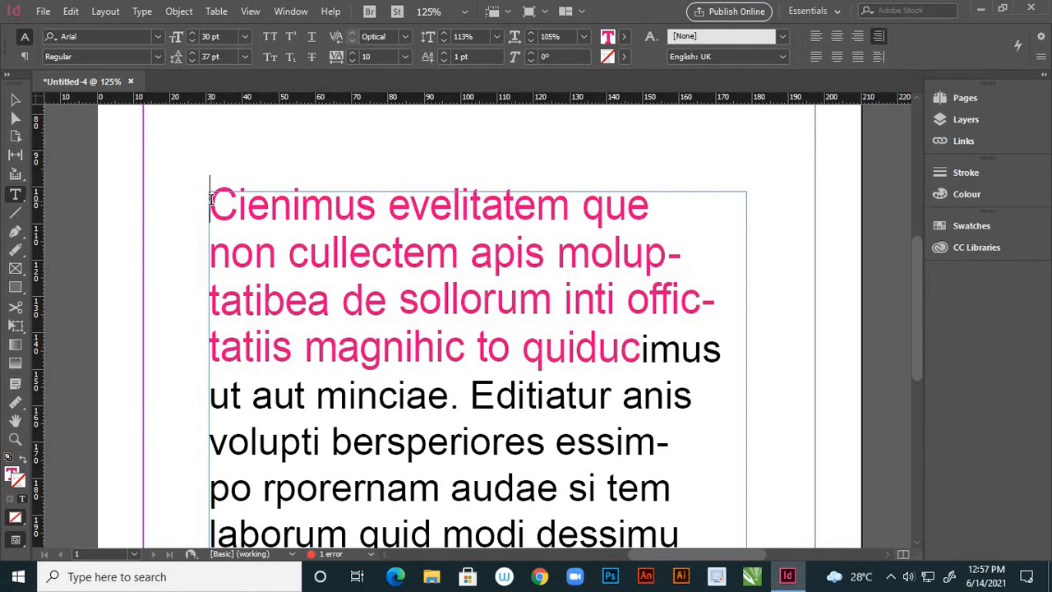
{"action": "left_click_drag", "start_coordinate": [210, 199], "coordinate": [587, 488]}
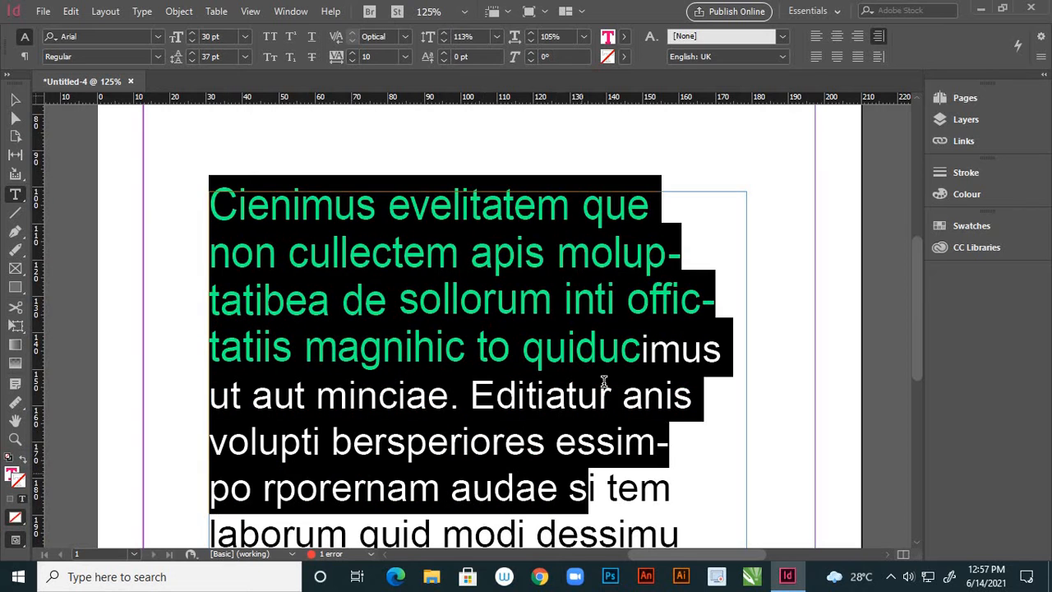
{"action": "left_click", "coordinate": [816, 56]}
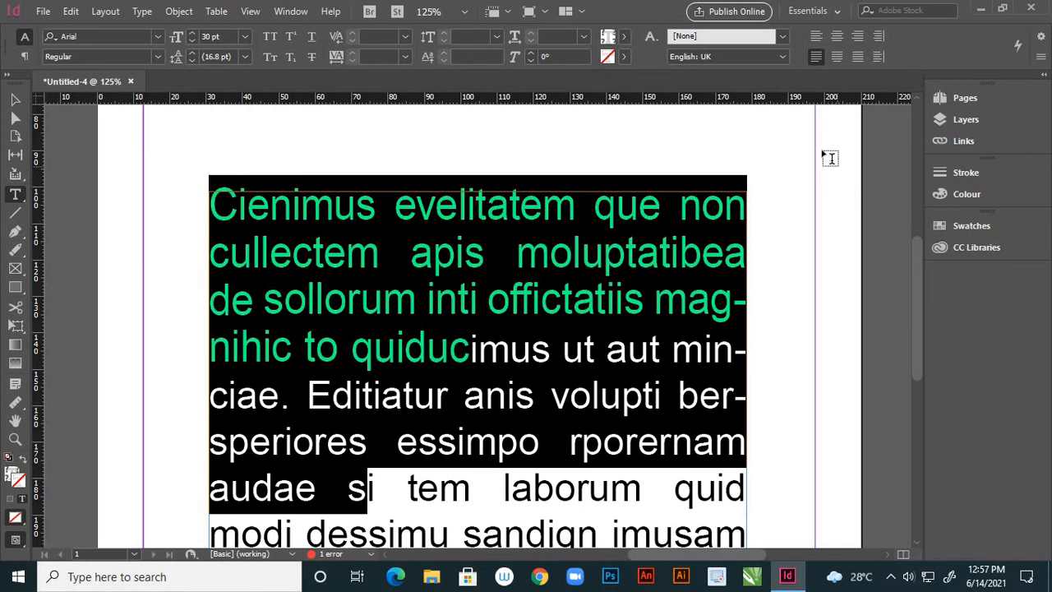
Step: Try justifying with the last line centred, justifying all lines and aligning away from the spine, and return to last line aligned left
{"action": "left_click", "coordinate": [837, 58]}
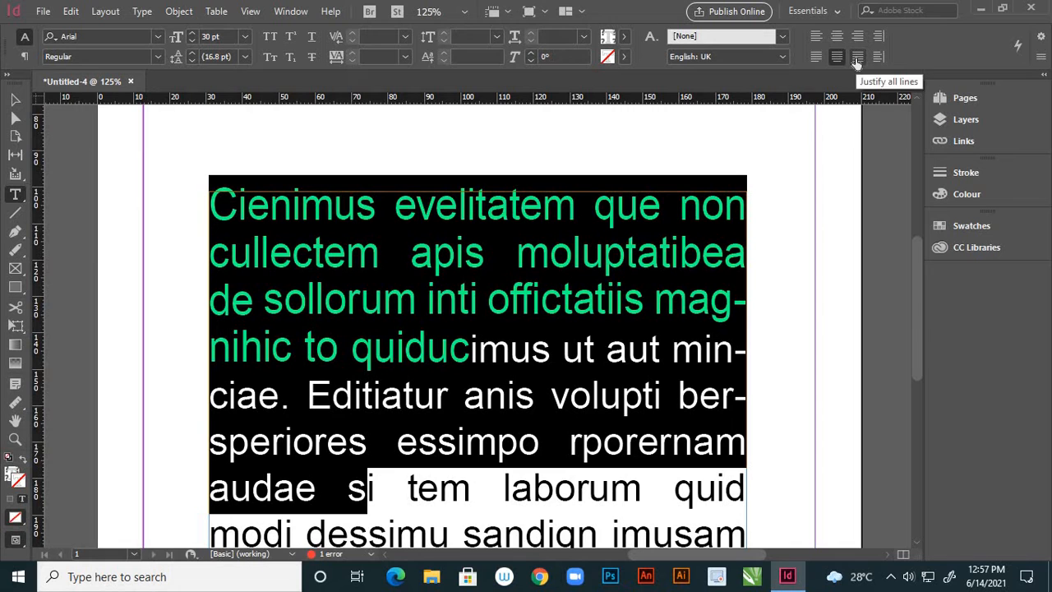
{"action": "left_click", "coordinate": [856, 60]}
{"action": "left_click", "coordinate": [879, 58]}
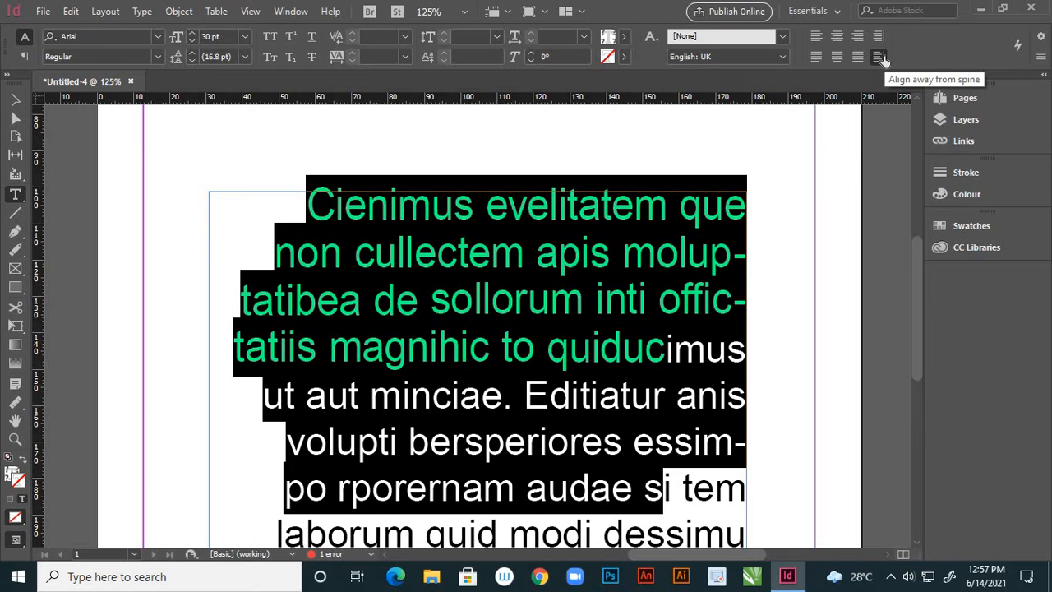
{"action": "left_click", "coordinate": [816, 58]}
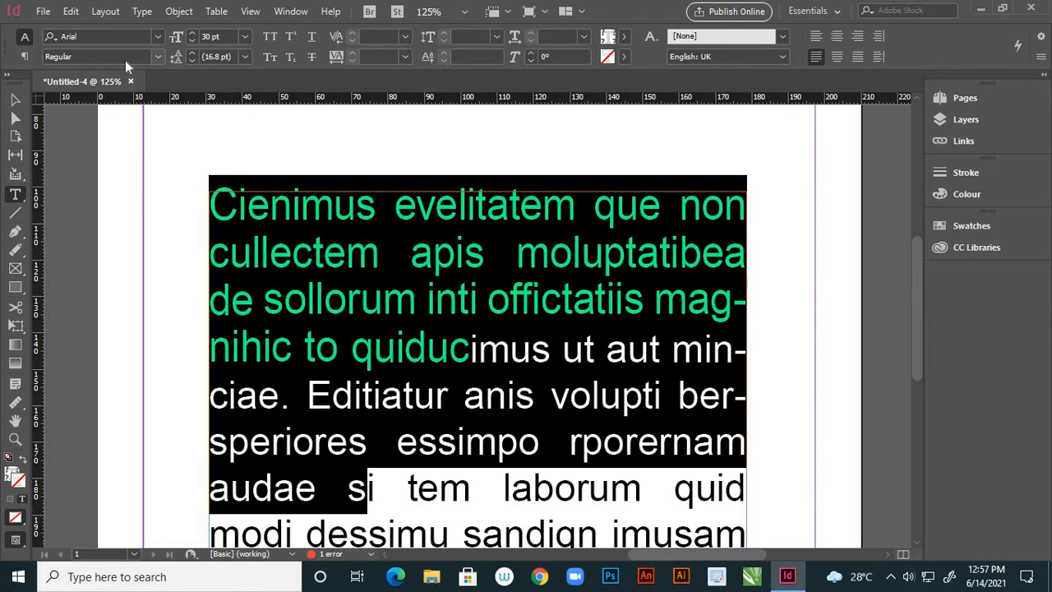
Step: Try the Bold, Bold Italic and Black styles of Arial on the selected text and set it to Narrow
{"action": "left_click", "coordinate": [158, 57]}
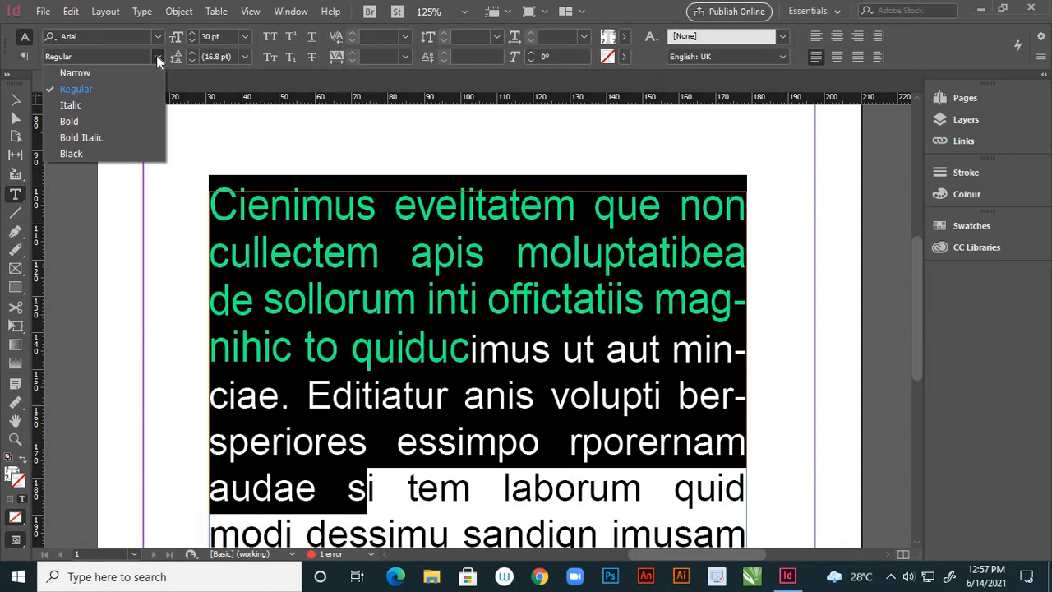
{"action": "left_click", "coordinate": [96, 121]}
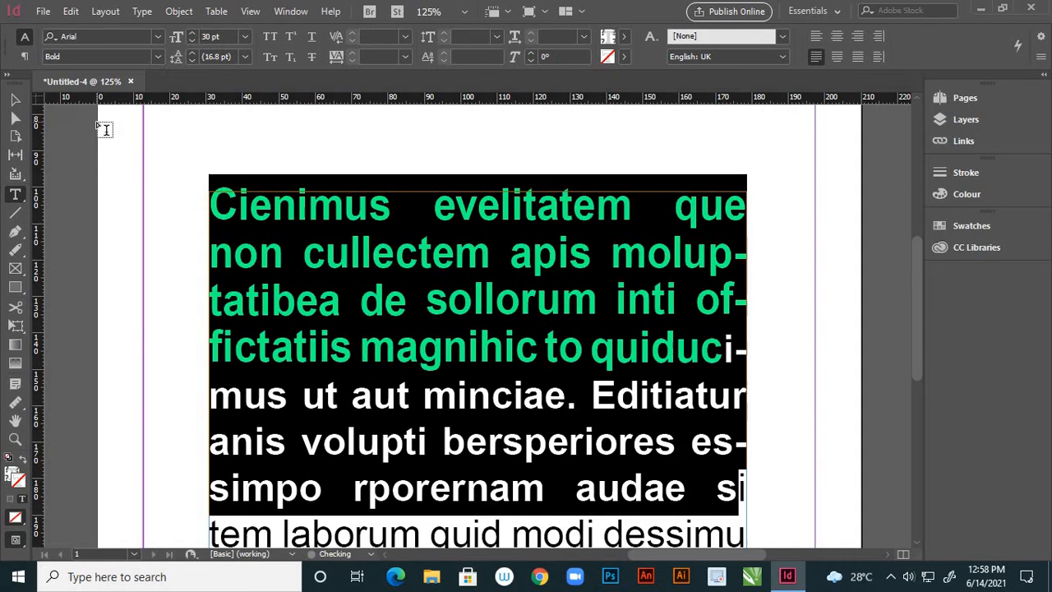
{"action": "left_click", "coordinate": [159, 57]}
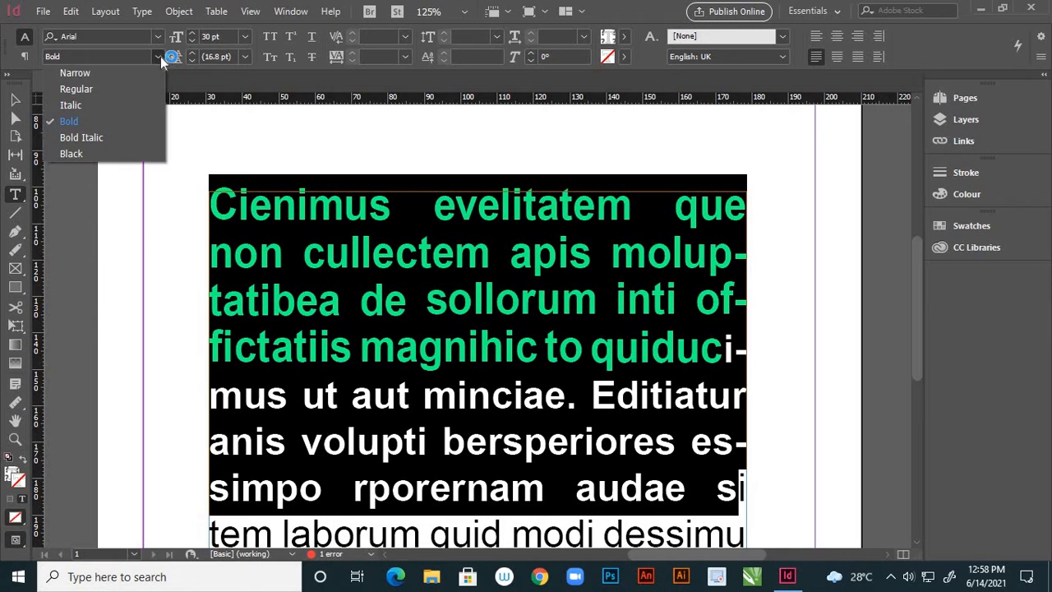
{"action": "left_click", "coordinate": [104, 136]}
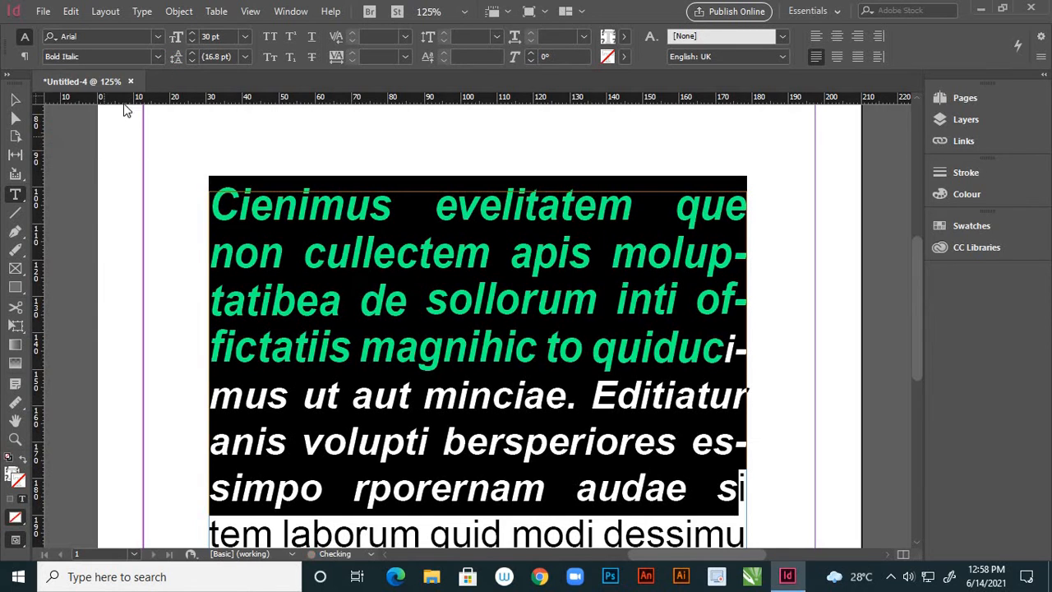
{"action": "left_click", "coordinate": [157, 57]}
{"action": "left_click", "coordinate": [87, 156]}
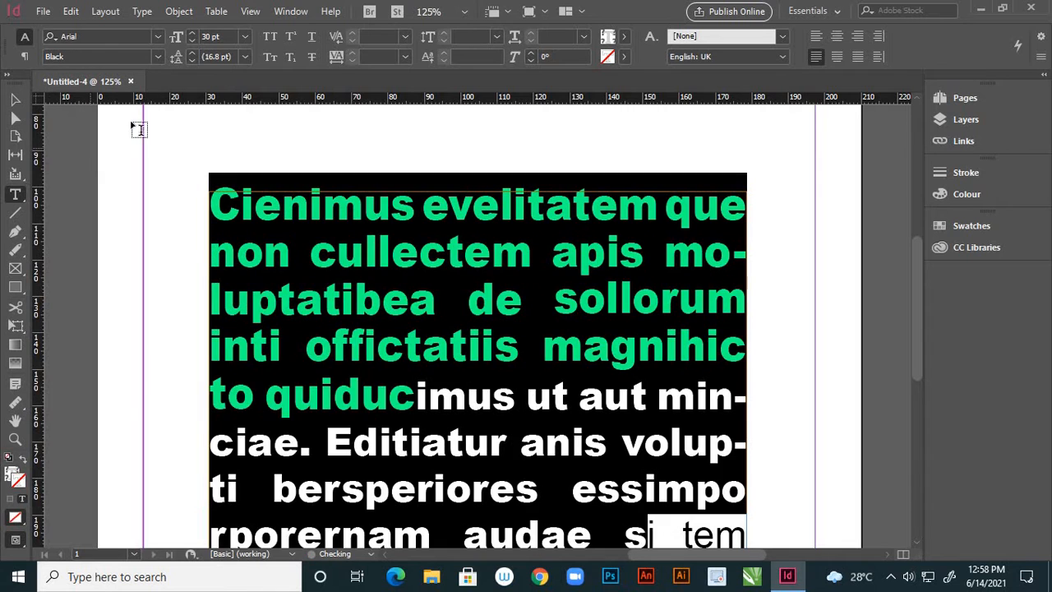
{"action": "left_click", "coordinate": [159, 56]}
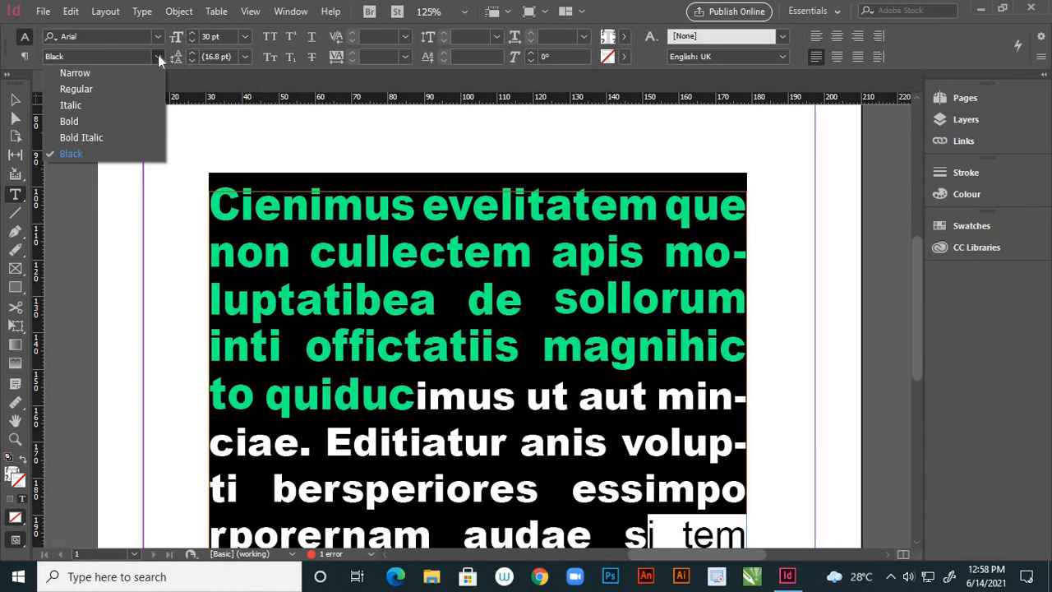
{"action": "left_click", "coordinate": [120, 80]}
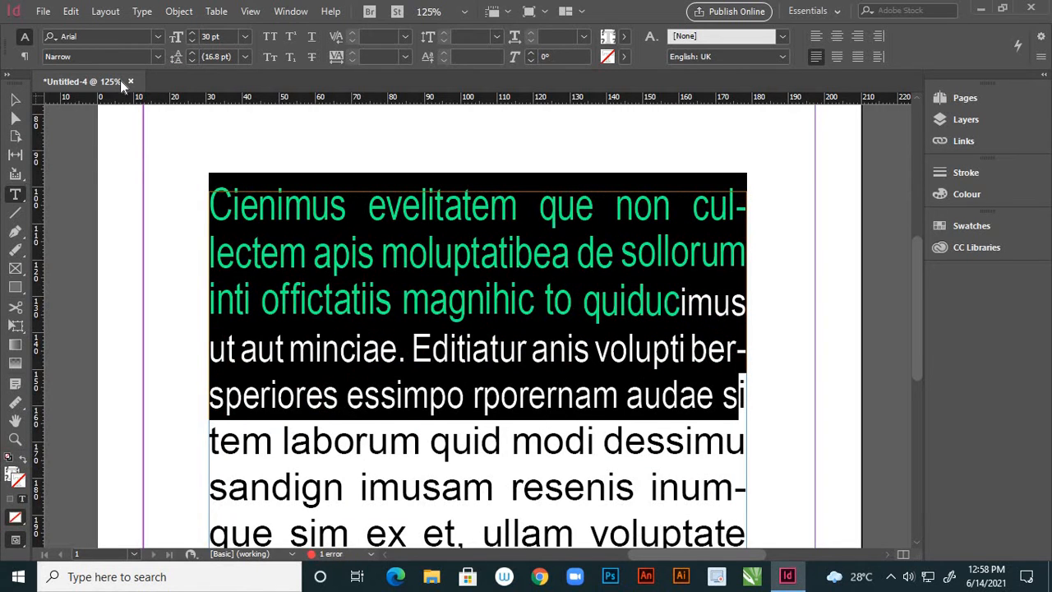
Step: Try aligning the paragraph left, justified with last line left, right, towards the spine and away from the spine
{"action": "left_click", "coordinate": [25, 61]}
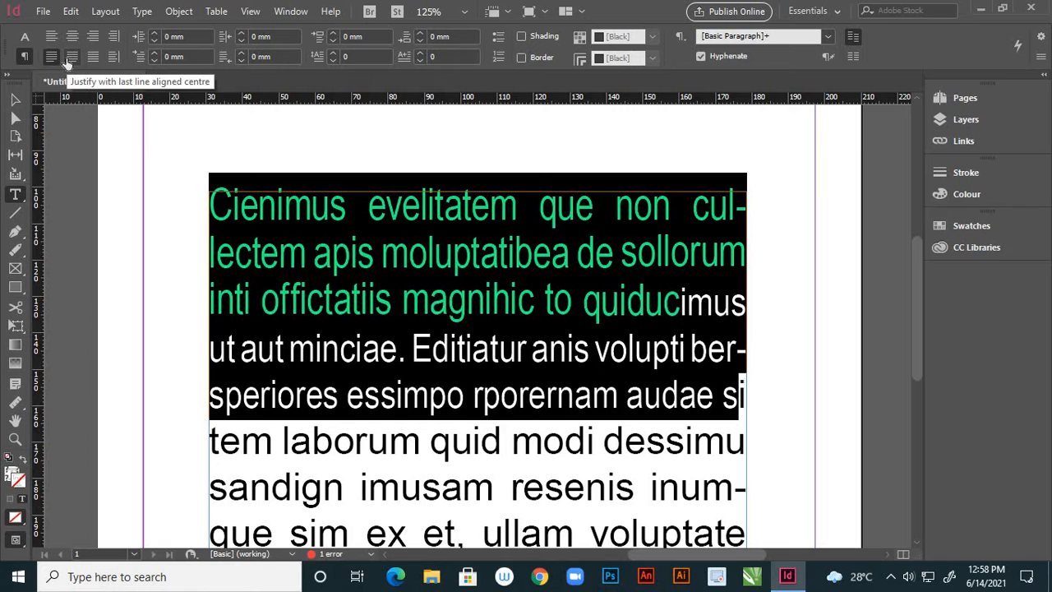
{"action": "left_click", "coordinate": [51, 38]}
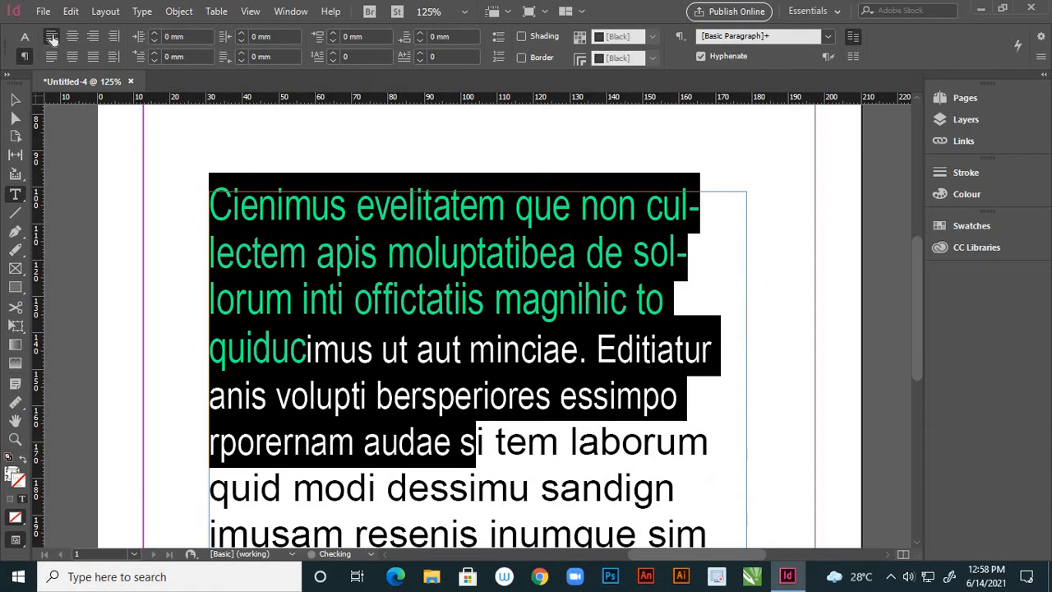
{"action": "left_click", "coordinate": [50, 56]}
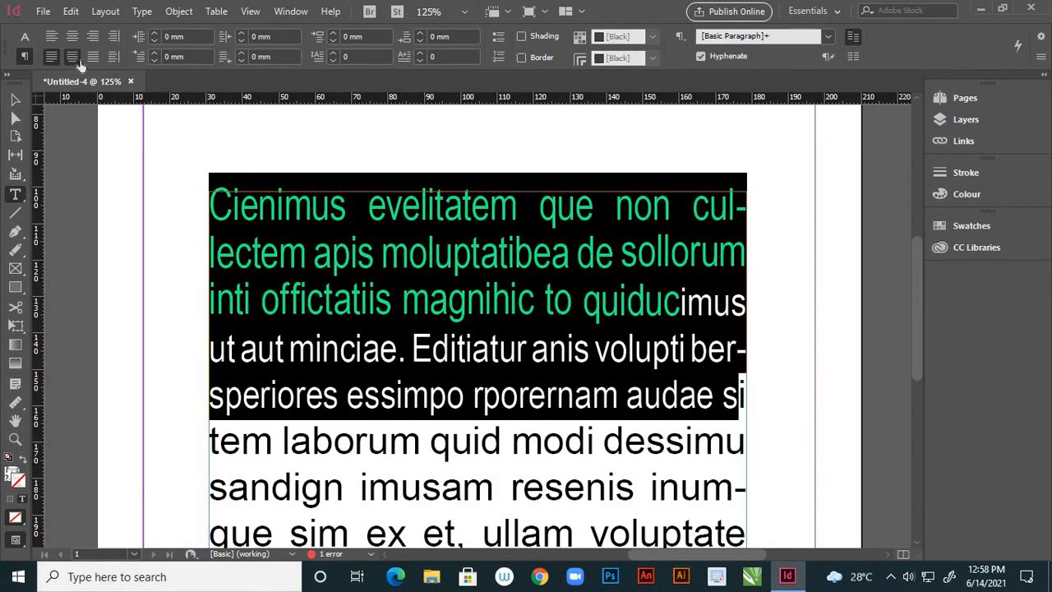
{"action": "left_click", "coordinate": [95, 36]}
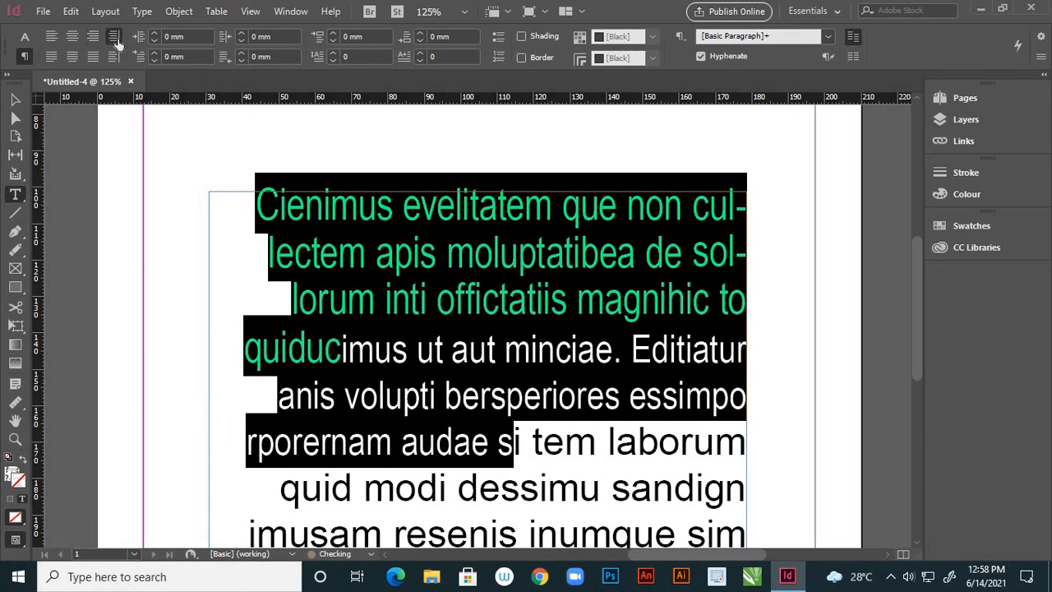
{"action": "left_click", "coordinate": [114, 38]}
{"action": "left_click", "coordinate": [113, 57]}
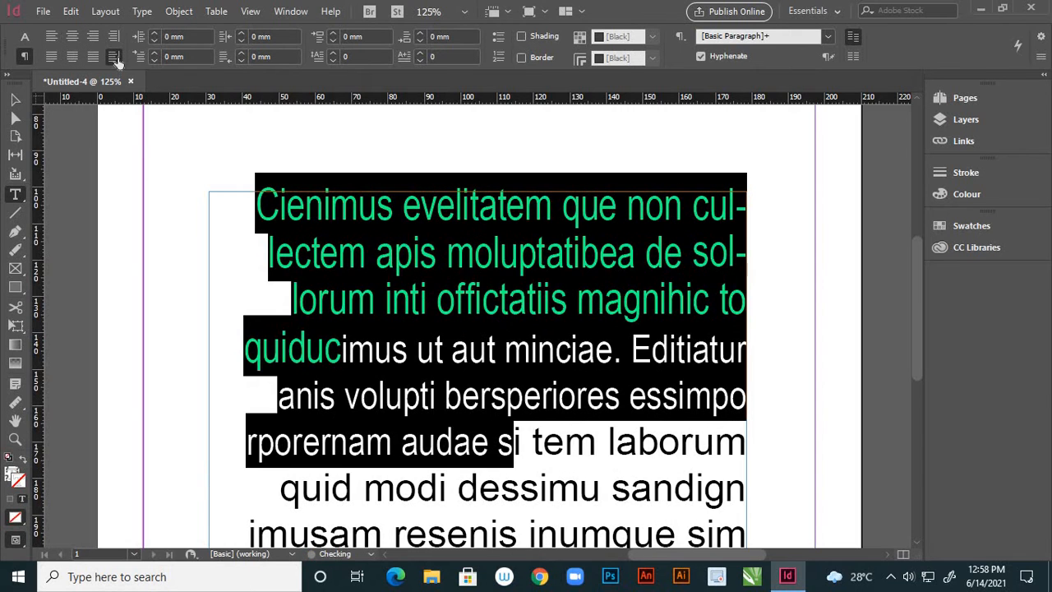
Step: Set the paragraph's left indent to 4 mm and first line left indent to -1 mm, and align it left
{"action": "left_click", "coordinate": [155, 33]}
{"action": "left_click", "coordinate": [151, 40]}
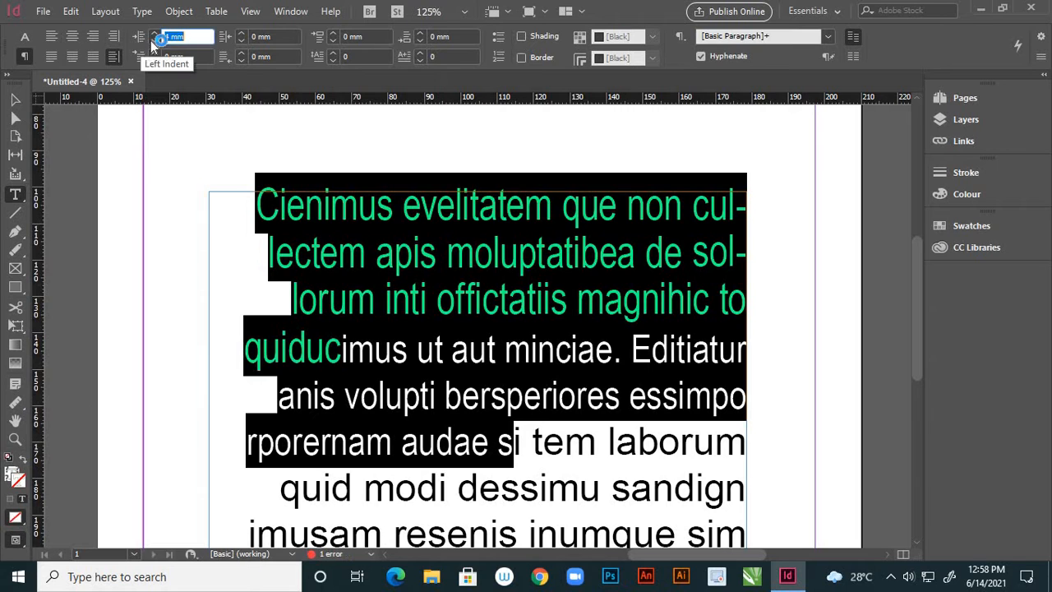
{"action": "left_click", "coordinate": [154, 36]}
{"action": "left_click", "coordinate": [153, 60]}
{"action": "left_click", "coordinate": [52, 38]}
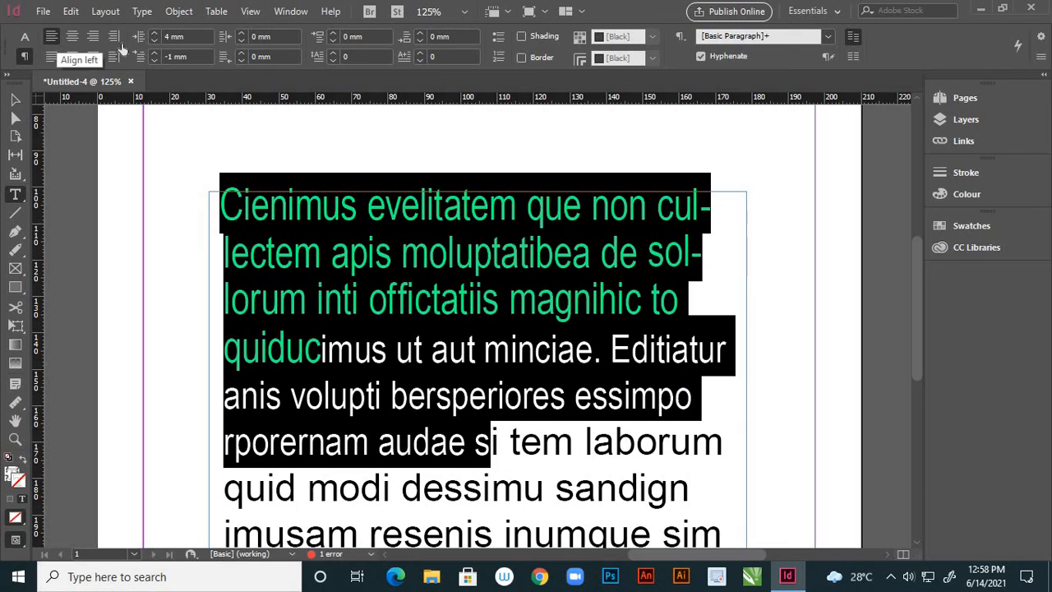
Step: Try left indents of 1 mm and 8 mm on the paragraph
{"action": "left_click", "coordinate": [154, 40]}
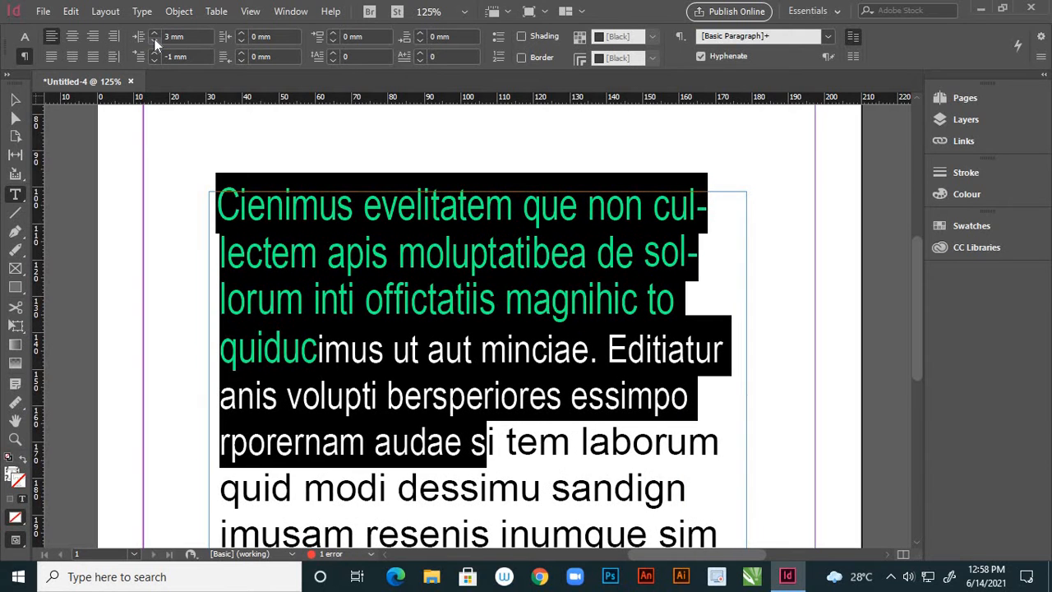
{"action": "left_click", "coordinate": [153, 40]}
{"action": "left_click", "coordinate": [153, 40]}
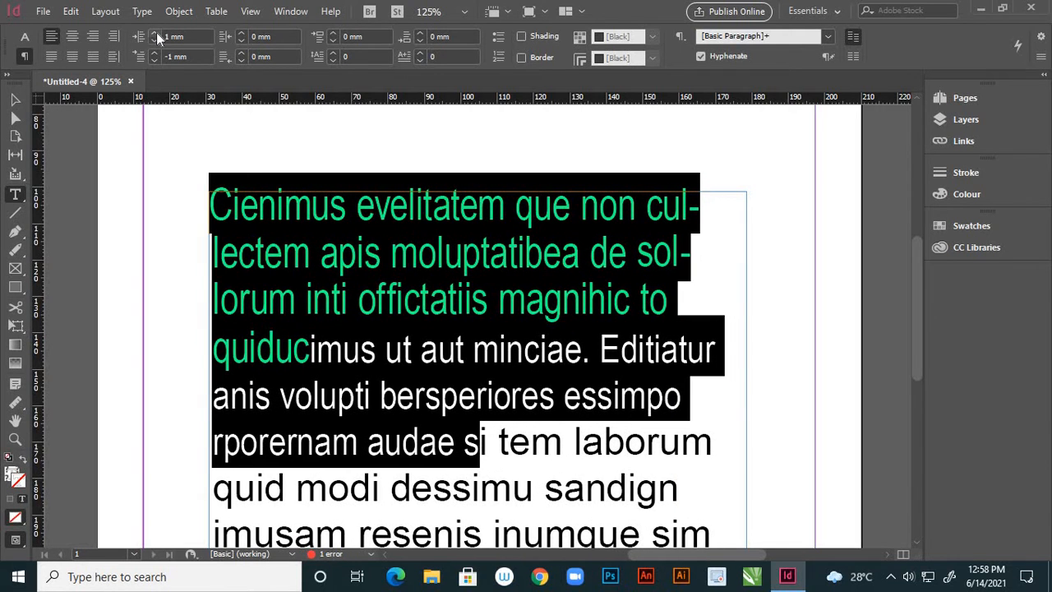
{"action": "left_click", "coordinate": [156, 34]}
{"action": "left_click", "coordinate": [157, 34]}
{"action": "left_click", "coordinate": [157, 34]}
{"action": "left_click", "coordinate": [157, 34]}
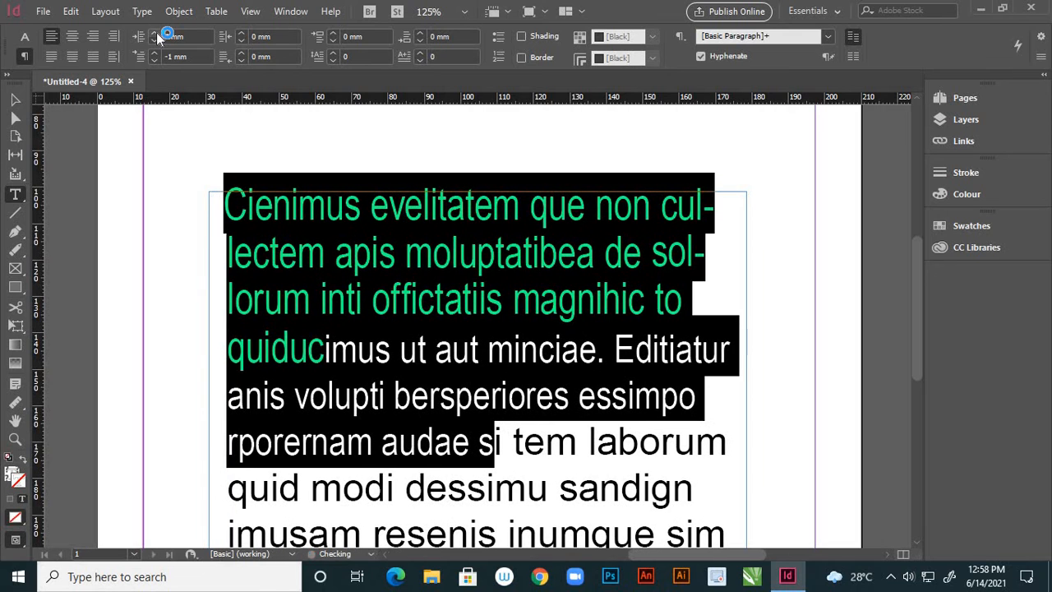
{"action": "left_click", "coordinate": [156, 33]}
{"action": "left_click", "coordinate": [156, 34]}
{"action": "left_click", "coordinate": [156, 34]}
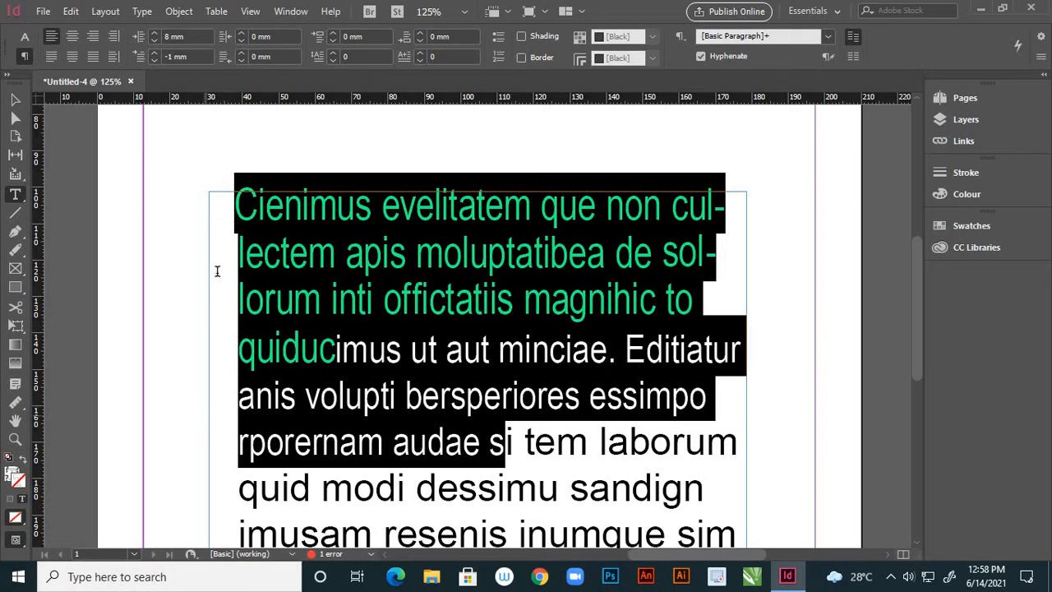
Step: Reduce the paragraph's left indent to 1 mm
{"action": "left_click", "coordinate": [157, 33]}
{"action": "left_click", "coordinate": [154, 41]}
{"action": "left_click", "coordinate": [153, 42]}
{"action": "left_click", "coordinate": [154, 41]}
{"action": "left_click", "coordinate": [154, 41]}
{"action": "left_click", "coordinate": [154, 41]}
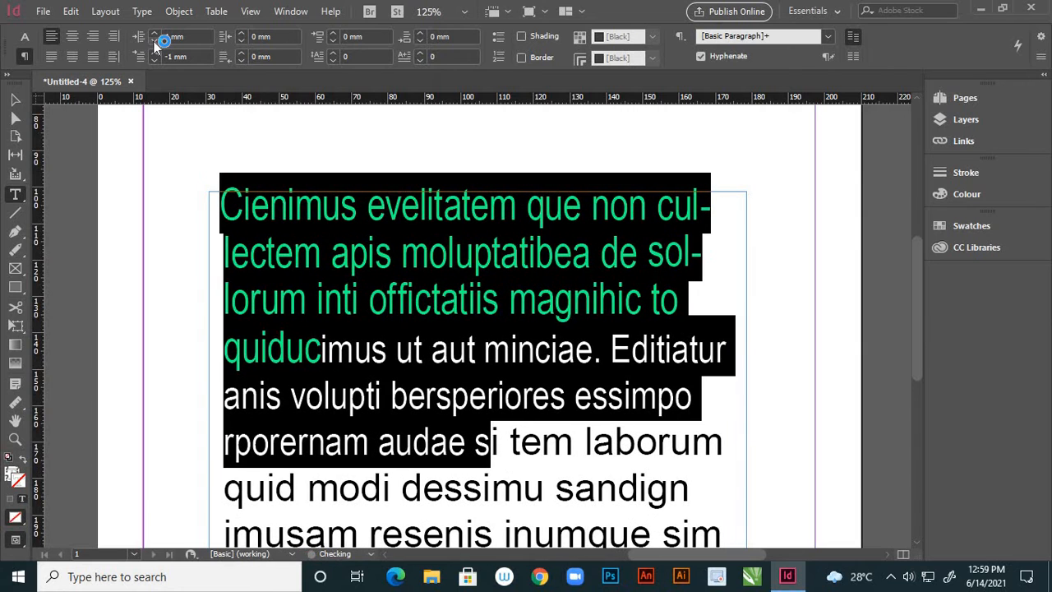
{"action": "left_click", "coordinate": [154, 41]}
{"action": "left_click", "coordinate": [154, 41]}
{"action": "left_click", "coordinate": [154, 41]}
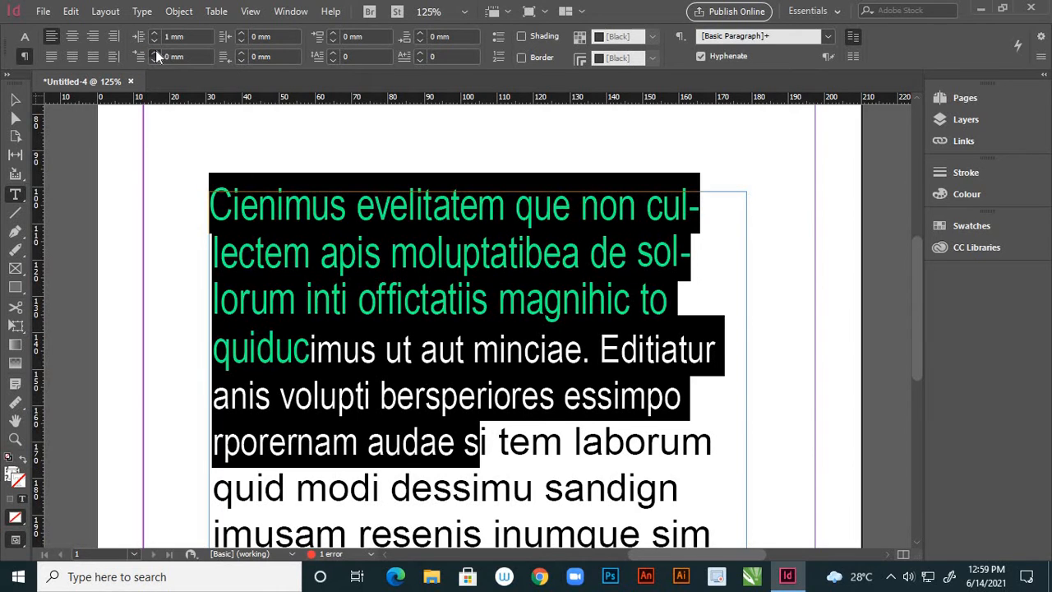
Step: Increase the paragraph's first line left indent to 10 mm
{"action": "left_click", "coordinate": [156, 51]}
{"action": "left_click", "coordinate": [155, 52]}
{"action": "left_click", "coordinate": [156, 52]}
{"action": "left_click", "coordinate": [156, 52]}
{"action": "left_click", "coordinate": [155, 52]}
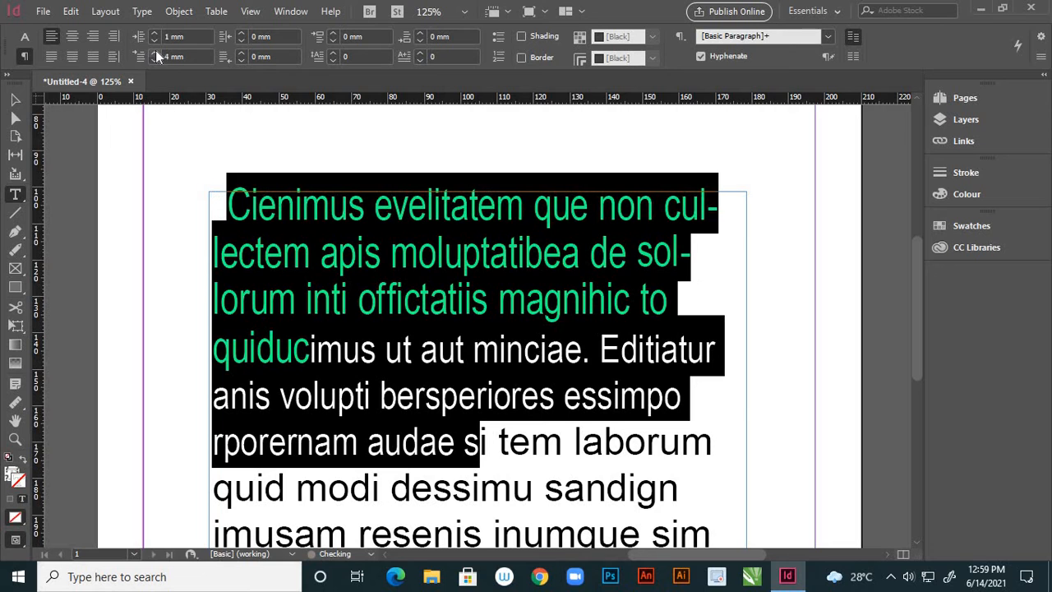
{"action": "left_click", "coordinate": [155, 52]}
{"action": "left_click", "coordinate": [156, 52]}
{"action": "left_click", "coordinate": [155, 52]}
{"action": "left_click", "coordinate": [156, 52]}
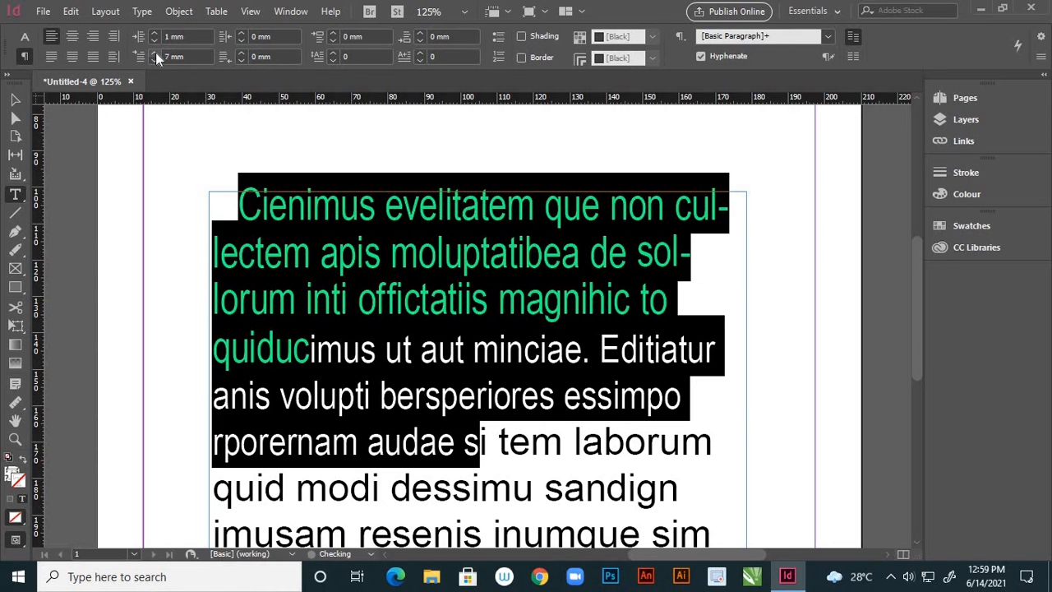
{"action": "left_click", "coordinate": [155, 53]}
{"action": "left_click", "coordinate": [156, 53]}
{"action": "left_click", "coordinate": [155, 53]}
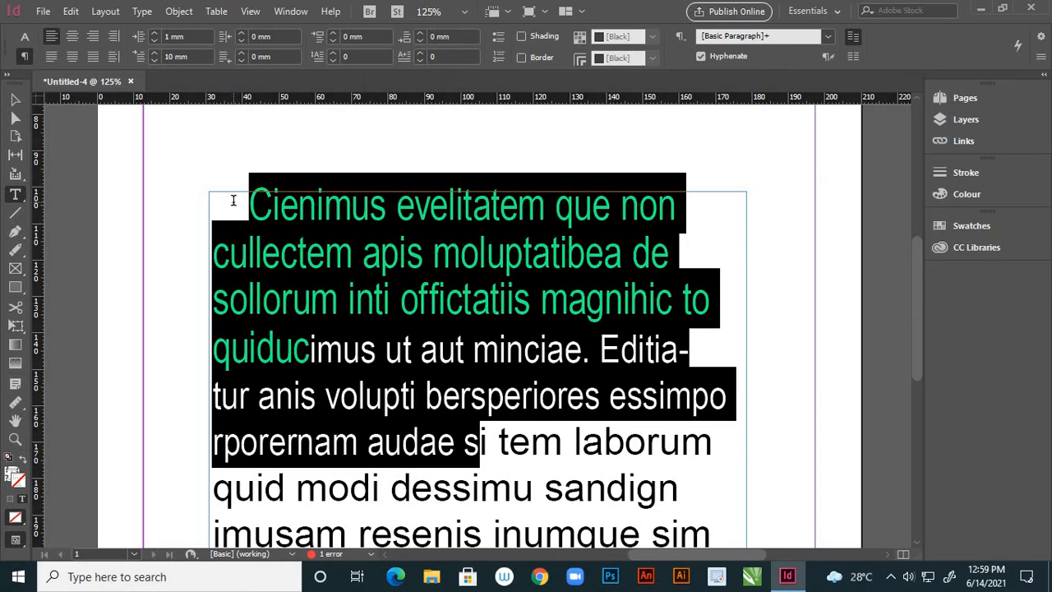
Step: Bring the paragraph's first line left indent back to 0 mm
{"action": "left_click", "coordinate": [152, 60]}
{"action": "left_click", "coordinate": [152, 61]}
{"action": "left_click", "coordinate": [152, 60]}
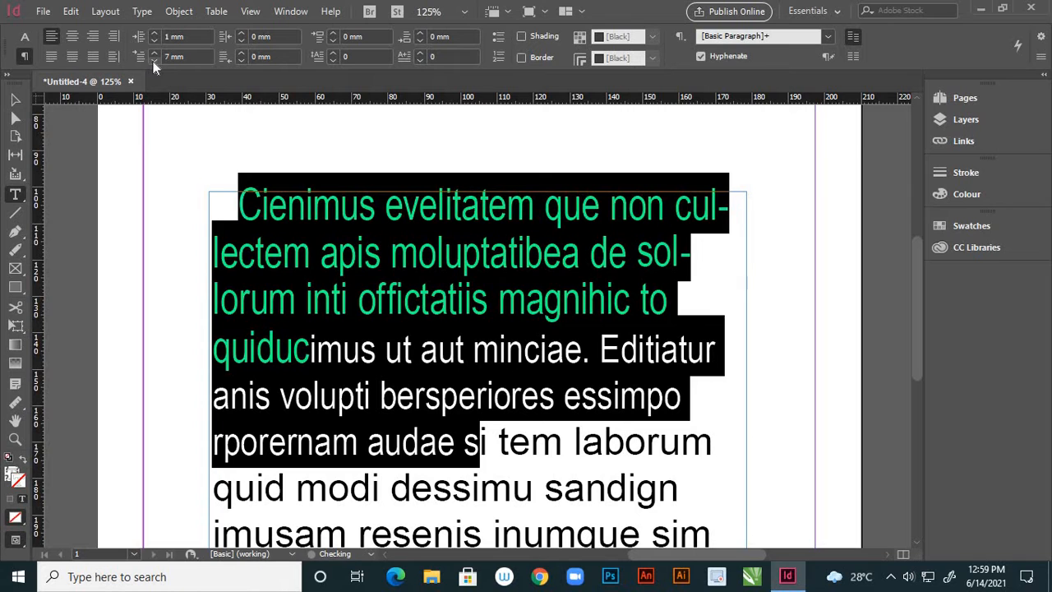
{"action": "left_click", "coordinate": [152, 61]}
{"action": "left_click", "coordinate": [152, 61]}
{"action": "left_click", "coordinate": [152, 61]}
{"action": "left_click", "coordinate": [153, 61]}
{"action": "left_click", "coordinate": [152, 61]}
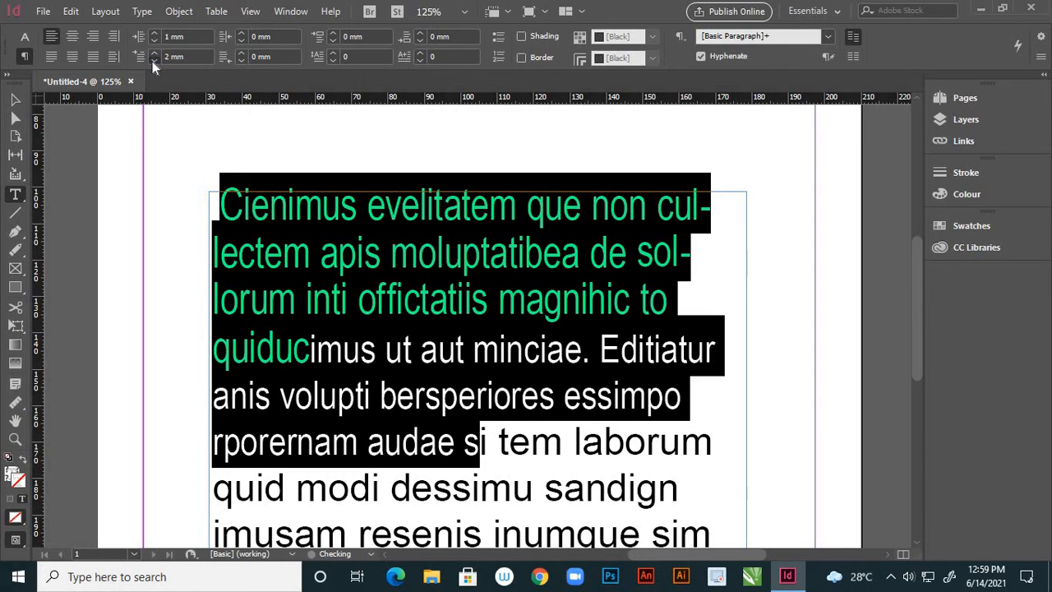
{"action": "left_click", "coordinate": [152, 61]}
{"action": "left_click", "coordinate": [152, 61]}
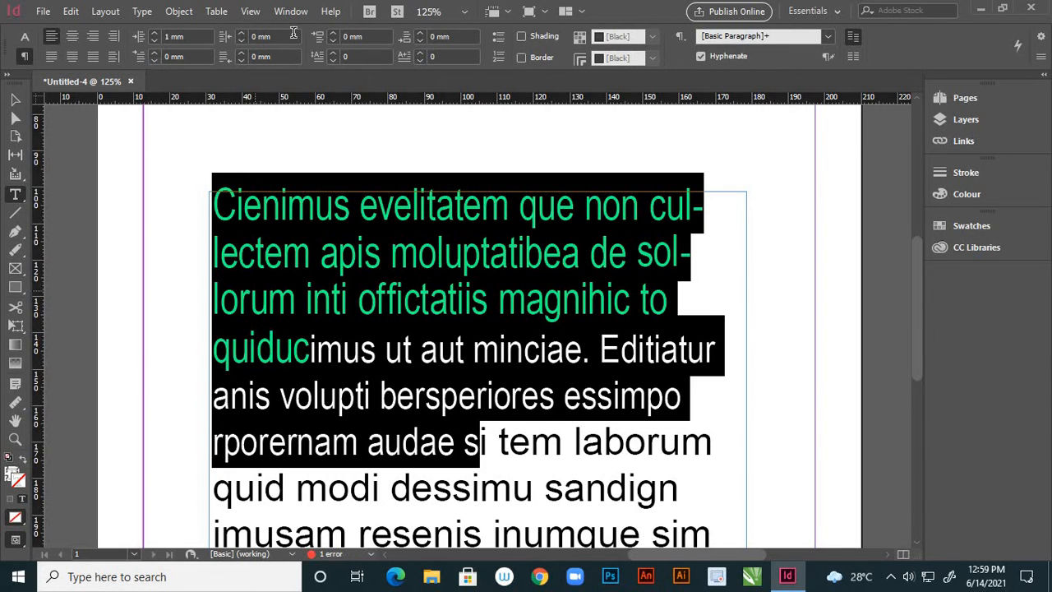
Step: Align the paragraph right and set its right indent to 11 mm
{"action": "left_click", "coordinate": [240, 34]}
{"action": "left_click", "coordinate": [241, 34]}
{"action": "left_click", "coordinate": [94, 38]}
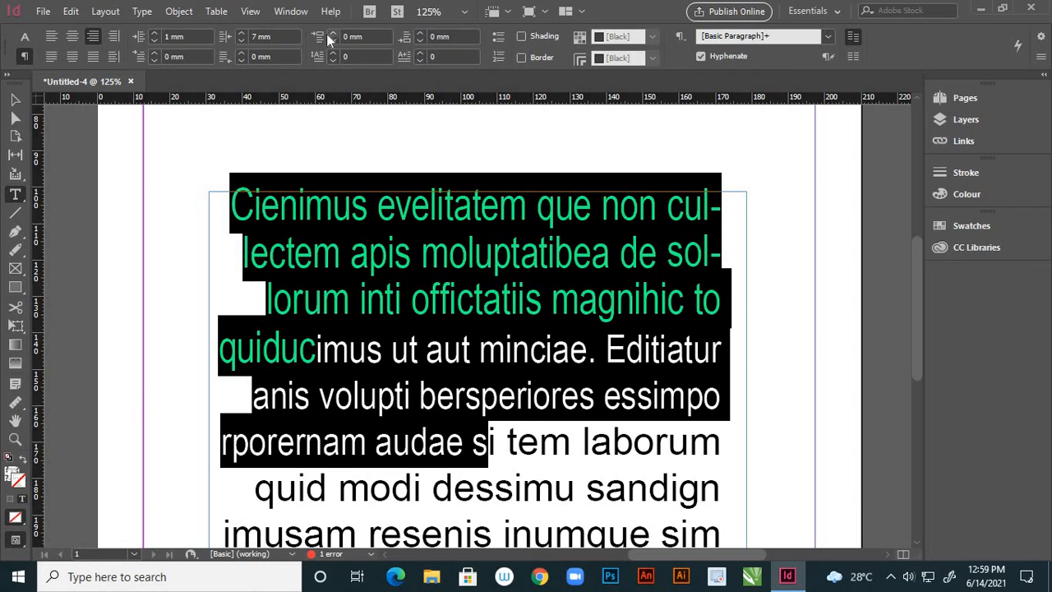
{"action": "left_click", "coordinate": [241, 33]}
{"action": "left_click", "coordinate": [241, 33]}
{"action": "left_click", "coordinate": [242, 33]}
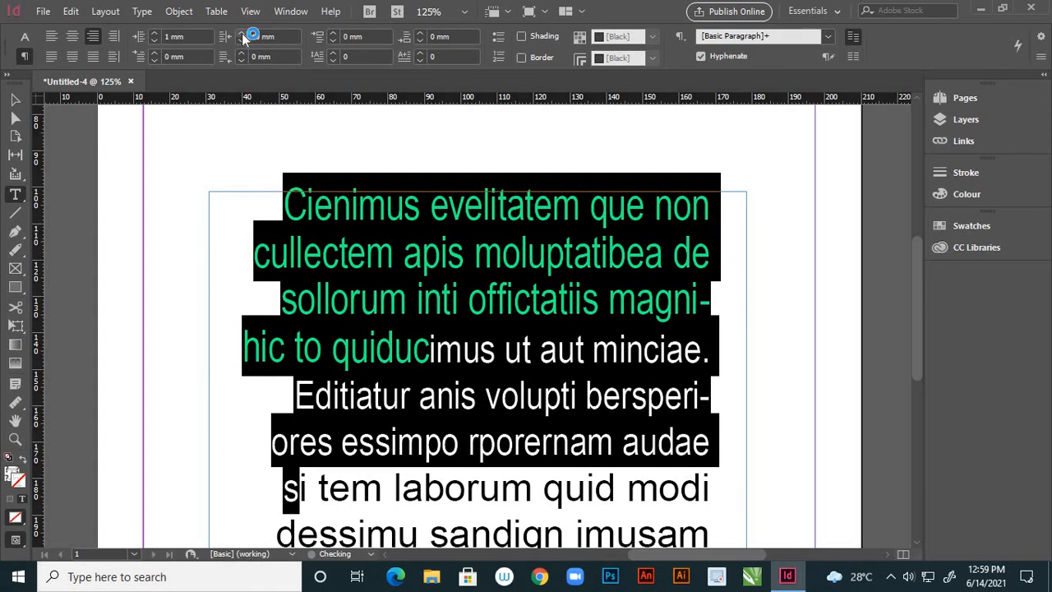
{"action": "left_click", "coordinate": [242, 32]}
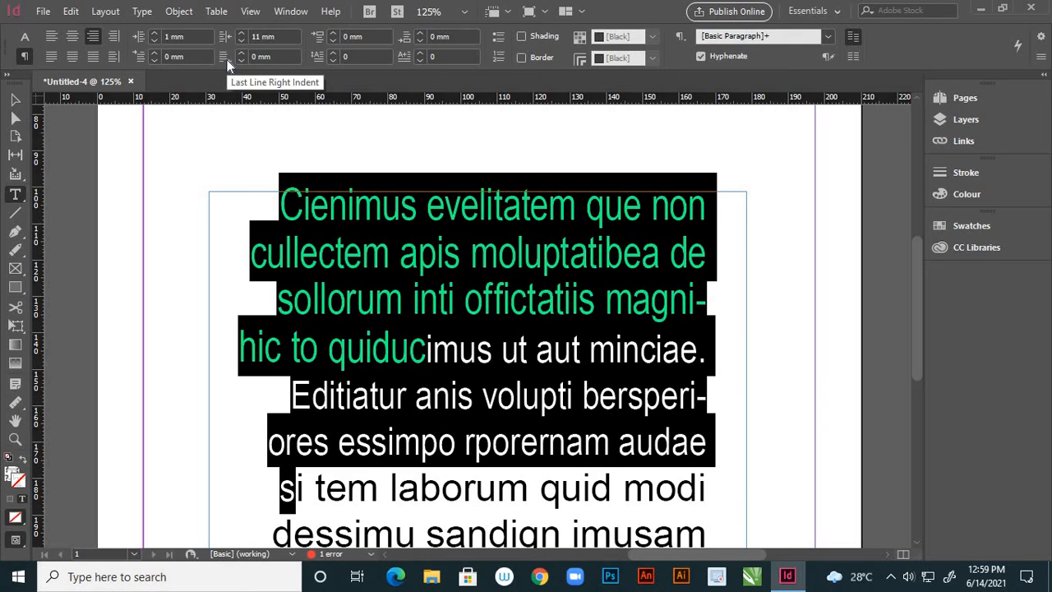
Step: Try raising the paragraph's last line right indent above zero and set it to -3 mm
{"action": "left_click", "coordinate": [241, 52]}
{"action": "left_click", "coordinate": [240, 53]}
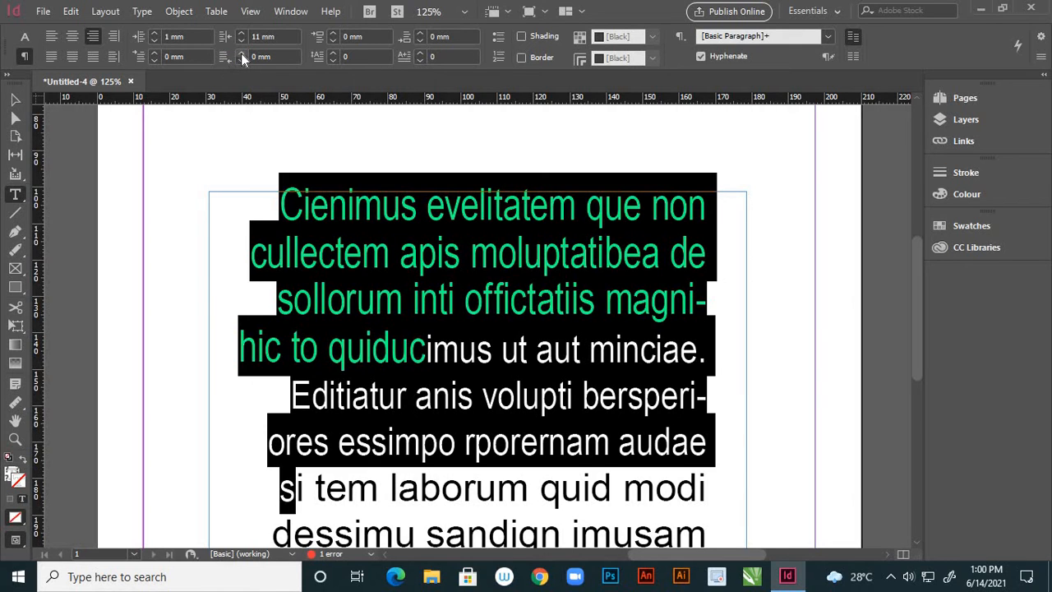
{"action": "left_click", "coordinate": [241, 59]}
{"action": "left_click", "coordinate": [242, 59]}
{"action": "left_click", "coordinate": [241, 59]}
{"action": "left_click", "coordinate": [240, 54]}
{"action": "left_click", "coordinate": [240, 53]}
Step: Select the text from "tem apis" to "minciae." and reduce the paragraph's right indent to 8 mm
{"action": "left_click", "coordinate": [326, 247]}
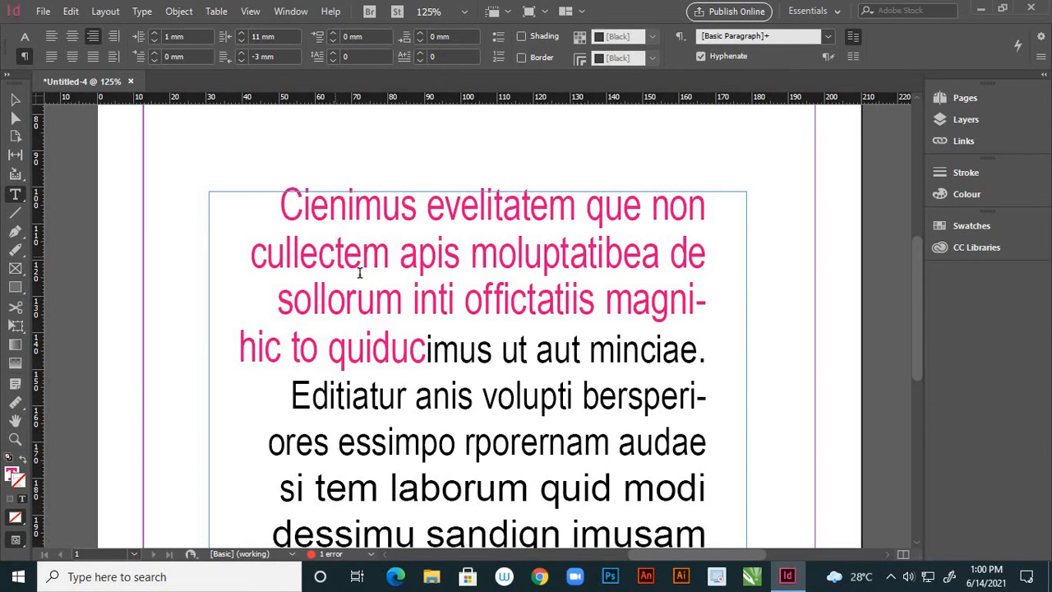
{"action": "left_click_drag", "start_coordinate": [337, 255], "coordinate": [708, 362]}
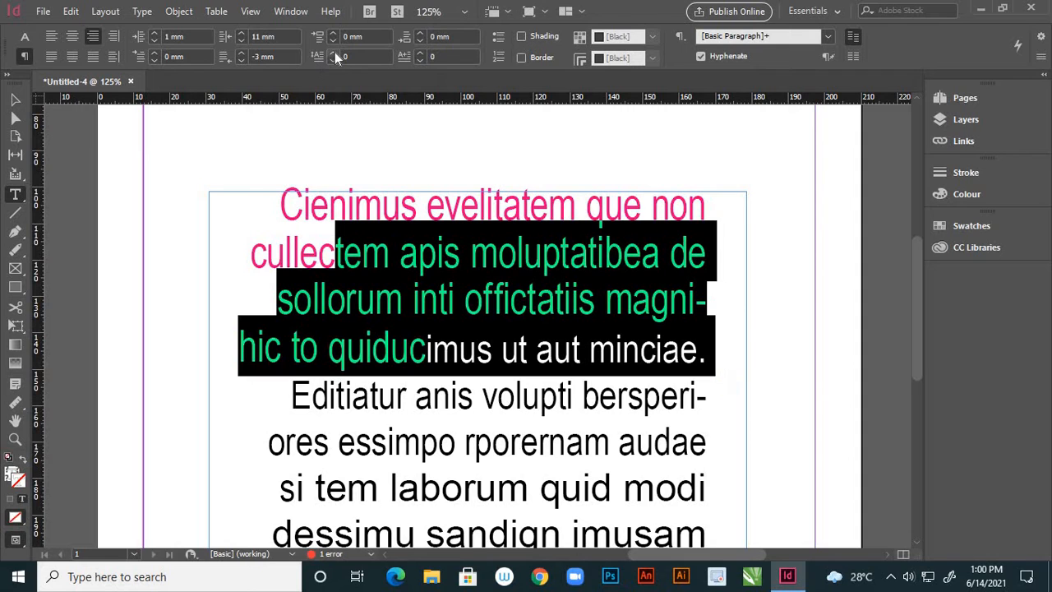
{"action": "left_click", "coordinate": [240, 60]}
{"action": "left_click", "coordinate": [241, 40]}
{"action": "left_click", "coordinate": [241, 40]}
{"action": "left_click", "coordinate": [241, 40]}
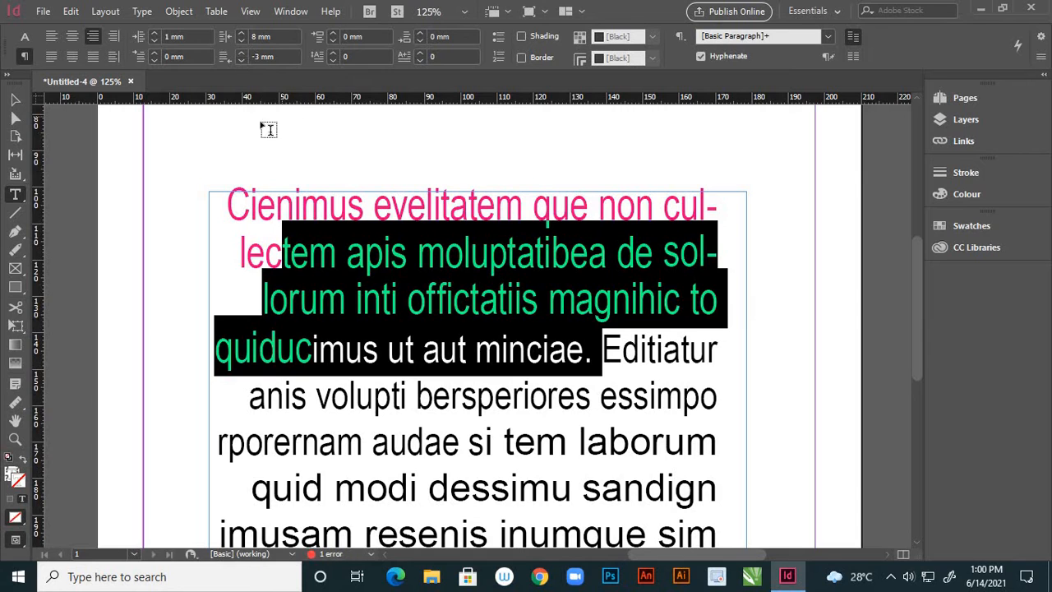
Step: Raise the paragraph's space before to 6 mm and select the text from "s ut aut" to "si te"
{"action": "left_click", "coordinate": [275, 57]}
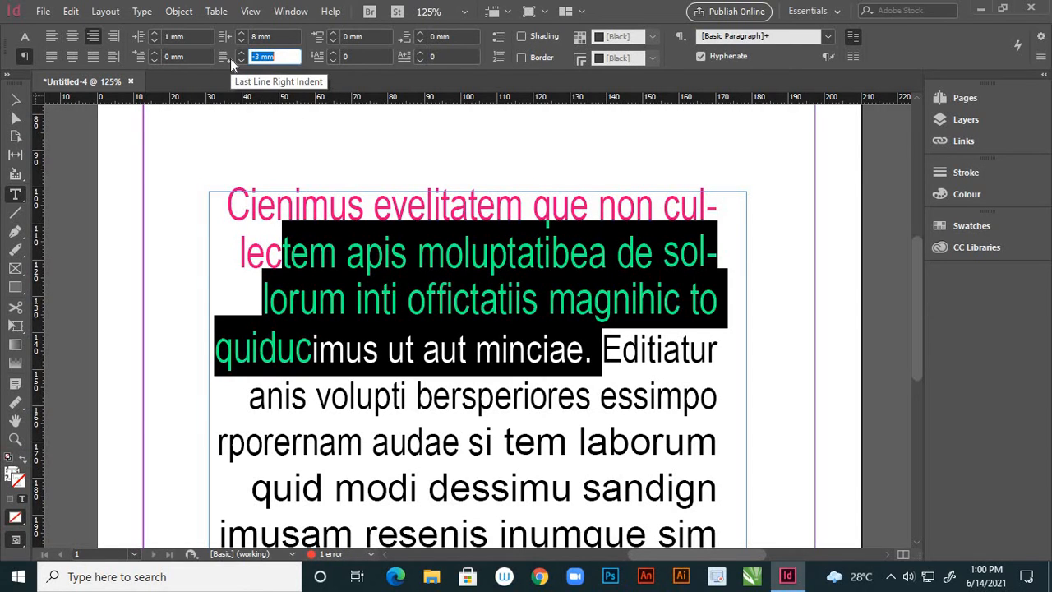
{"action": "left_click", "coordinate": [322, 39]}
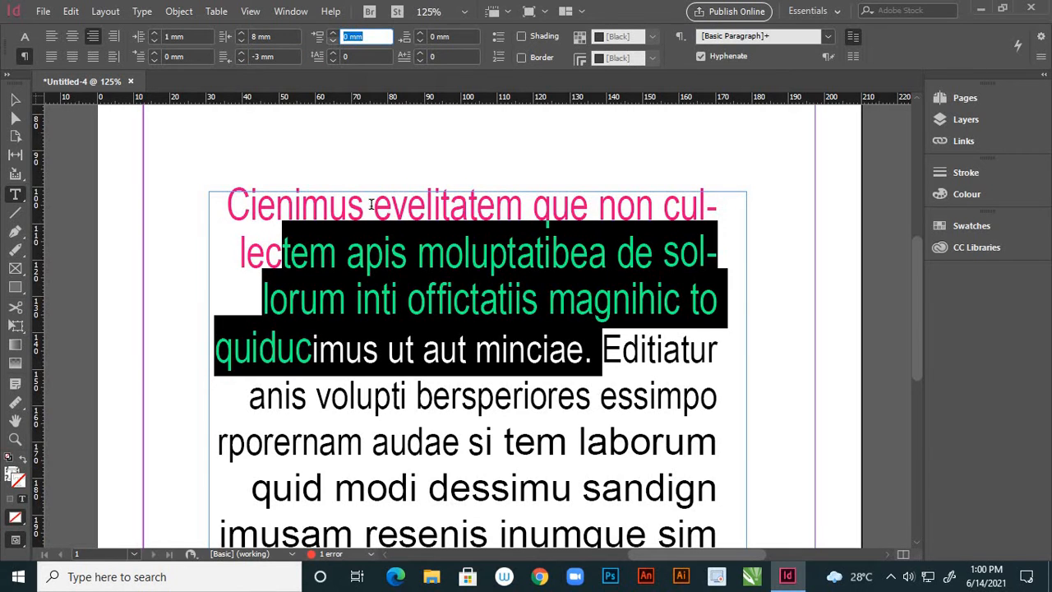
{"action": "left_click", "coordinate": [407, 271]}
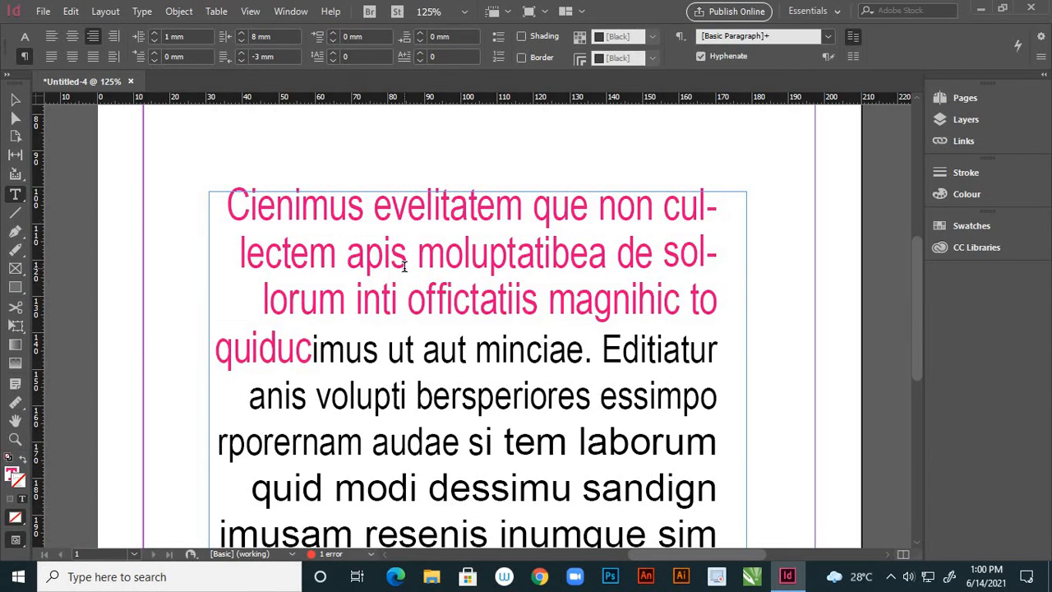
{"action": "left_click", "coordinate": [333, 42]}
{"action": "left_click_drag", "start_coordinate": [365, 350], "coordinate": [548, 419]}
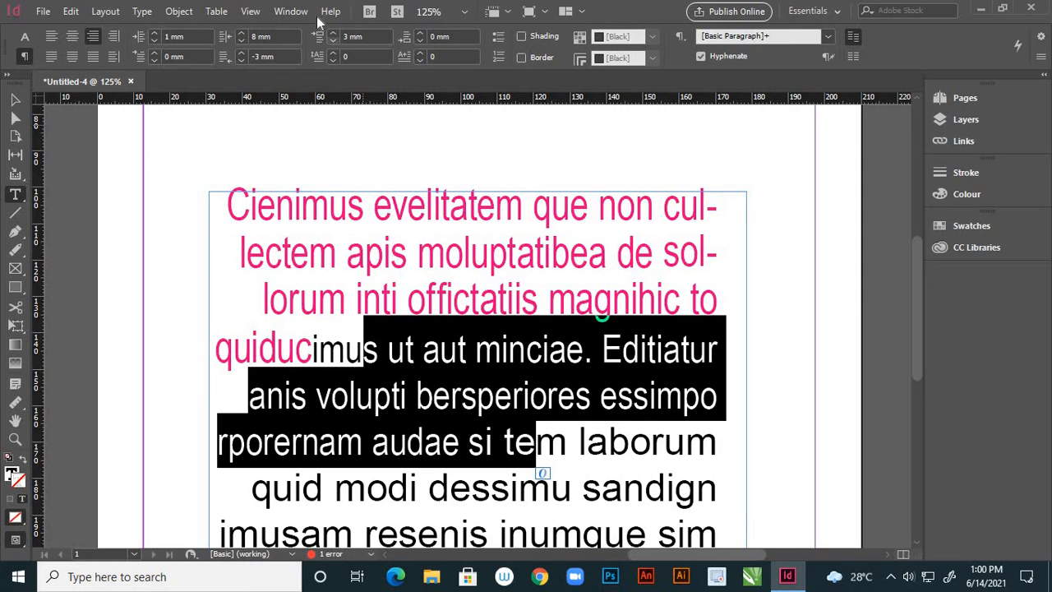
Step: Try a drop cap three lines deep on the paragraph and bring its number of lines back to 0
{"action": "left_click", "coordinate": [333, 53]}
{"action": "left_click", "coordinate": [333, 53]}
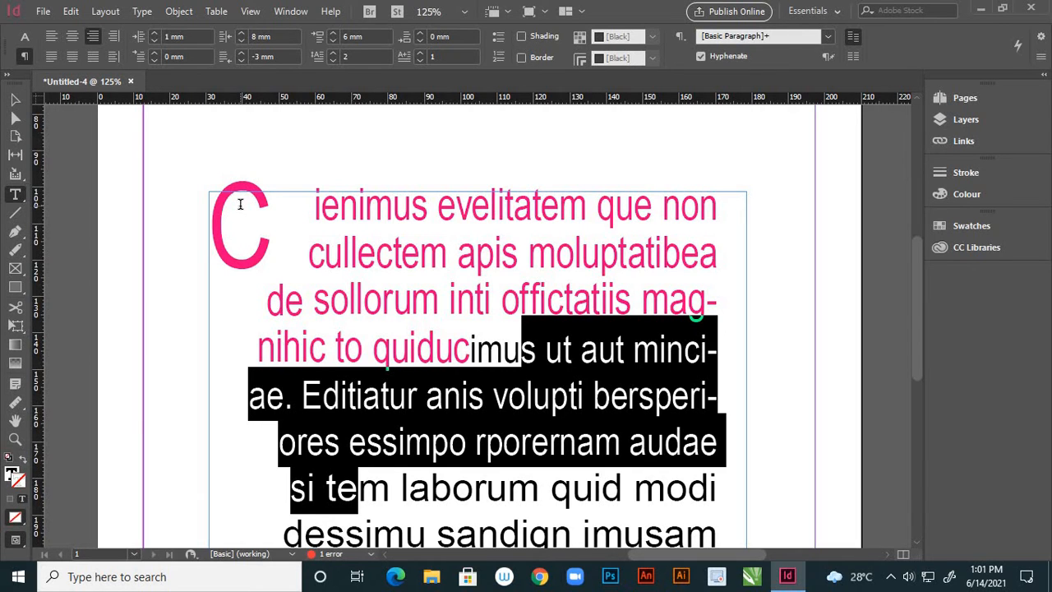
{"action": "left_click", "coordinate": [333, 53]}
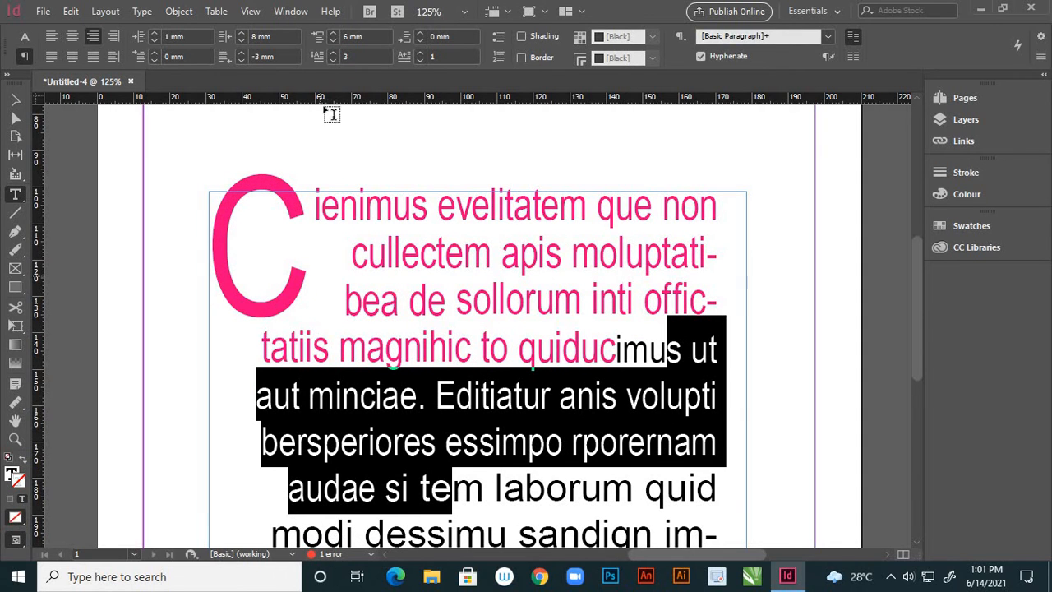
{"action": "left_click", "coordinate": [333, 60]}
{"action": "left_click", "coordinate": [333, 60]}
{"action": "left_click", "coordinate": [333, 60]}
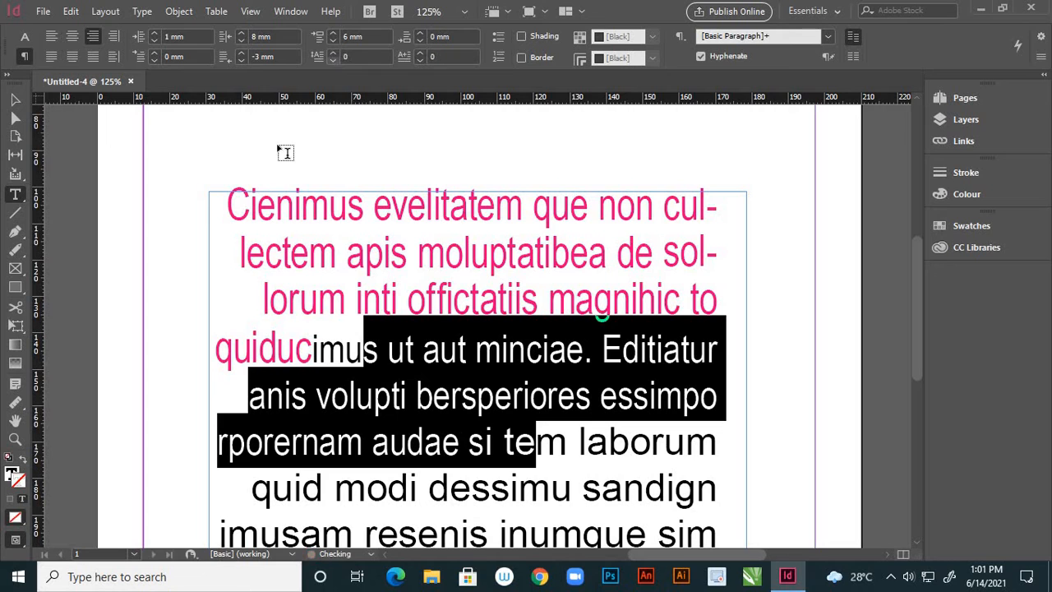
Step: Select the text from "Cienimus" to "aut m" and give the paragraph a drop cap four lines deep
{"action": "double_click", "coordinate": [234, 202]}
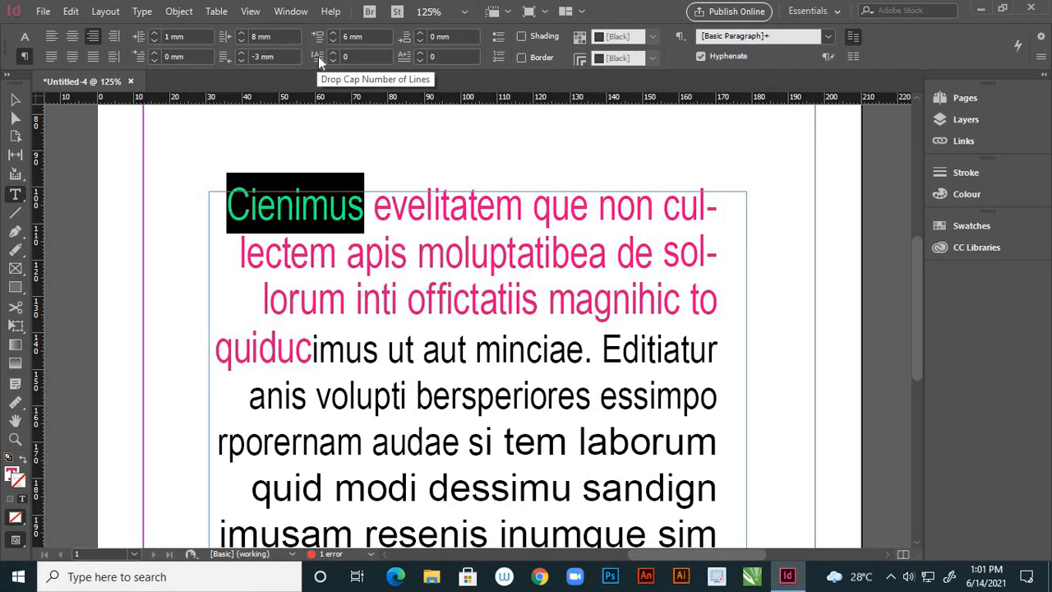
{"action": "left_click", "coordinate": [335, 53]}
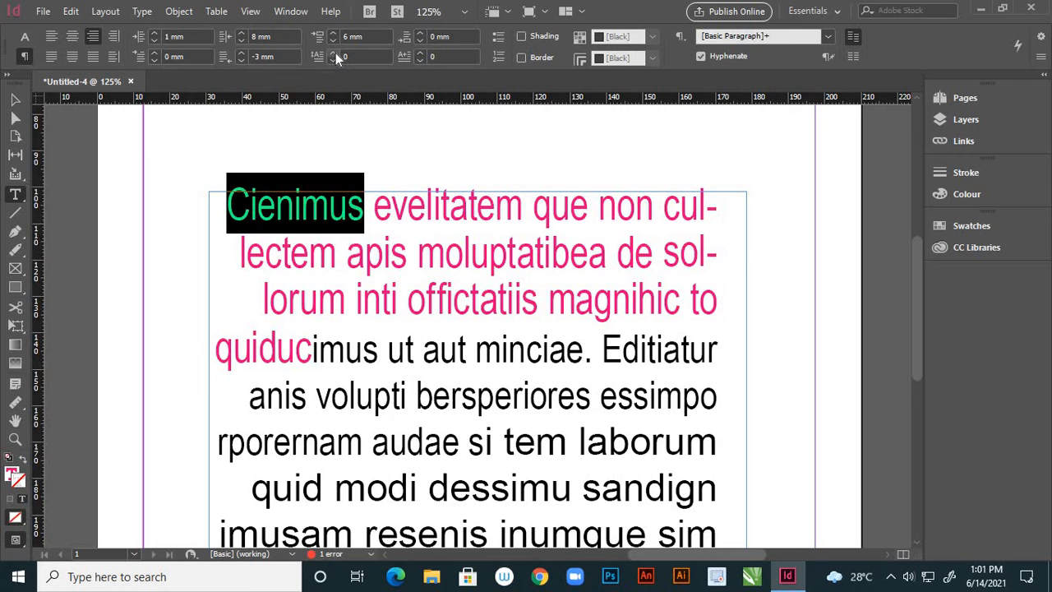
{"action": "left_click", "coordinate": [305, 208]}
{"action": "left_click_drag", "start_coordinate": [230, 210], "coordinate": [497, 327]}
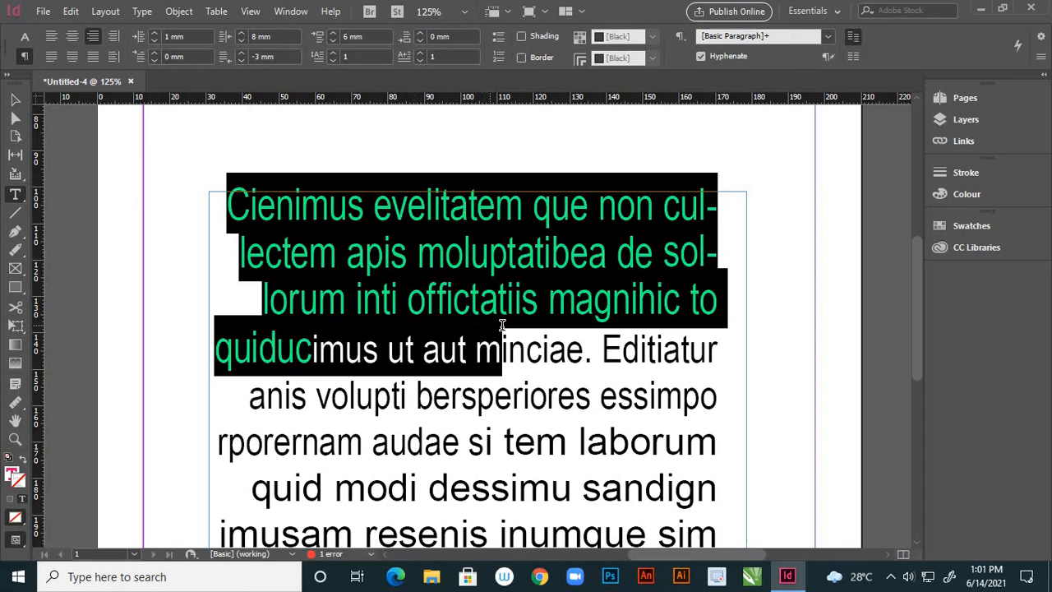
{"action": "left_click", "coordinate": [333, 54]}
{"action": "left_click", "coordinate": [333, 53]}
{"action": "left_click", "coordinate": [333, 54]}
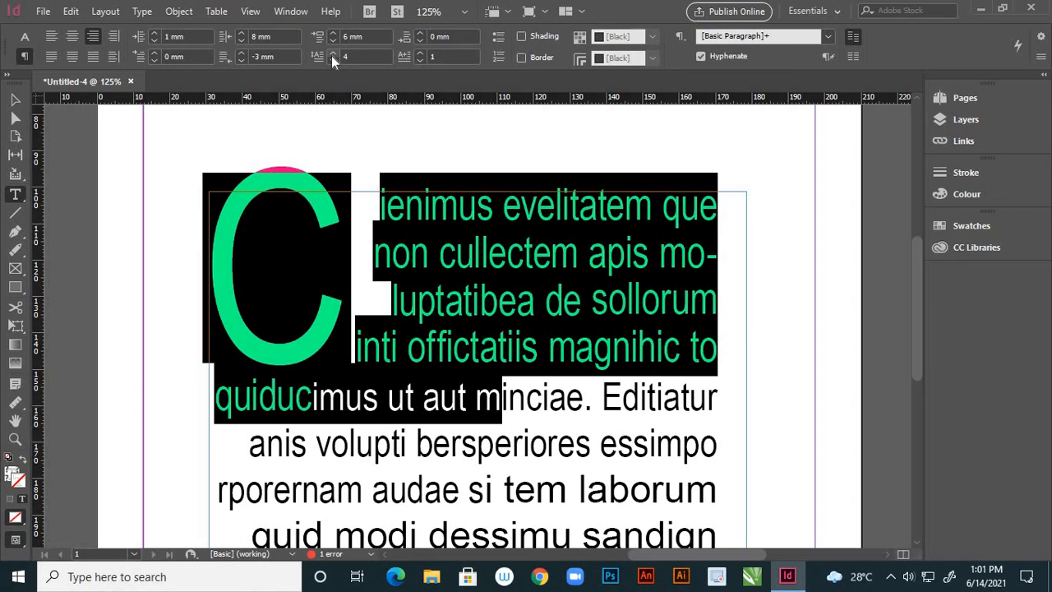
Step: Cancel moving the text frame and undo the four-line drop cap
{"action": "double_click", "coordinate": [13, 102]}
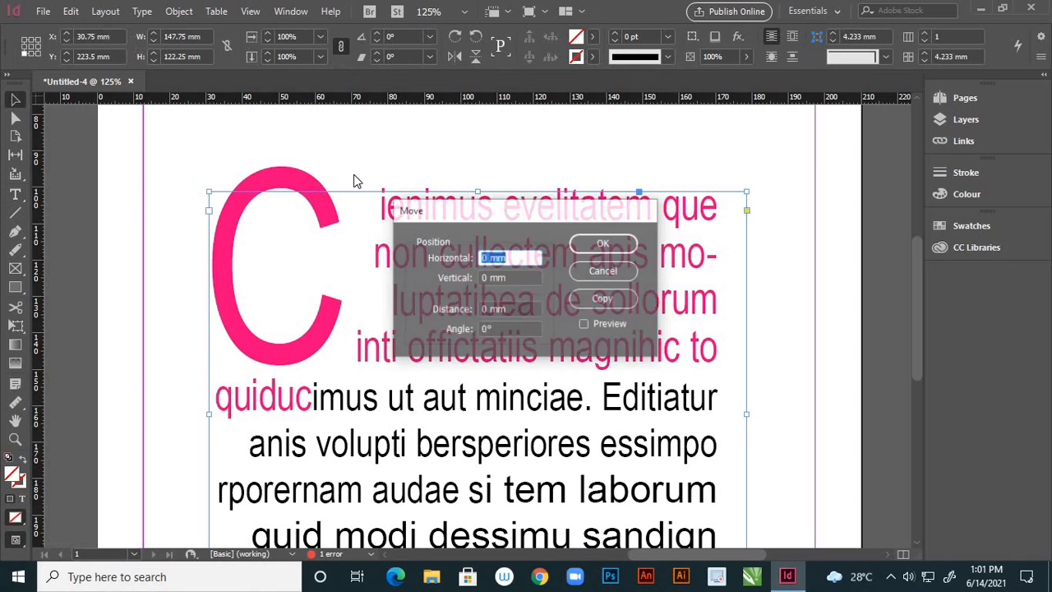
{"action": "left_click", "coordinate": [585, 273]}
{"action": "key", "text": "ctrl+z"}
{"action": "key", "text": "ctrl+z"}
{"action": "key", "text": "ctrl+z"}
{"action": "key", "text": "ctrl+z"}
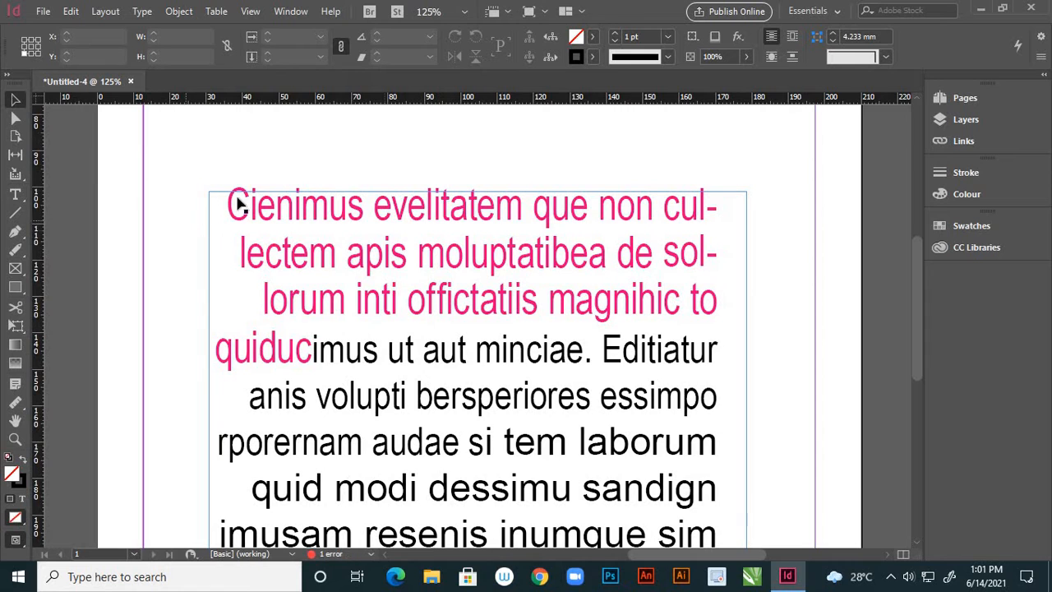
Step: Select the text from "m apis" to "ut aut", try more drop cap characters and return the number to 1
{"action": "left_click", "coordinate": [15, 195]}
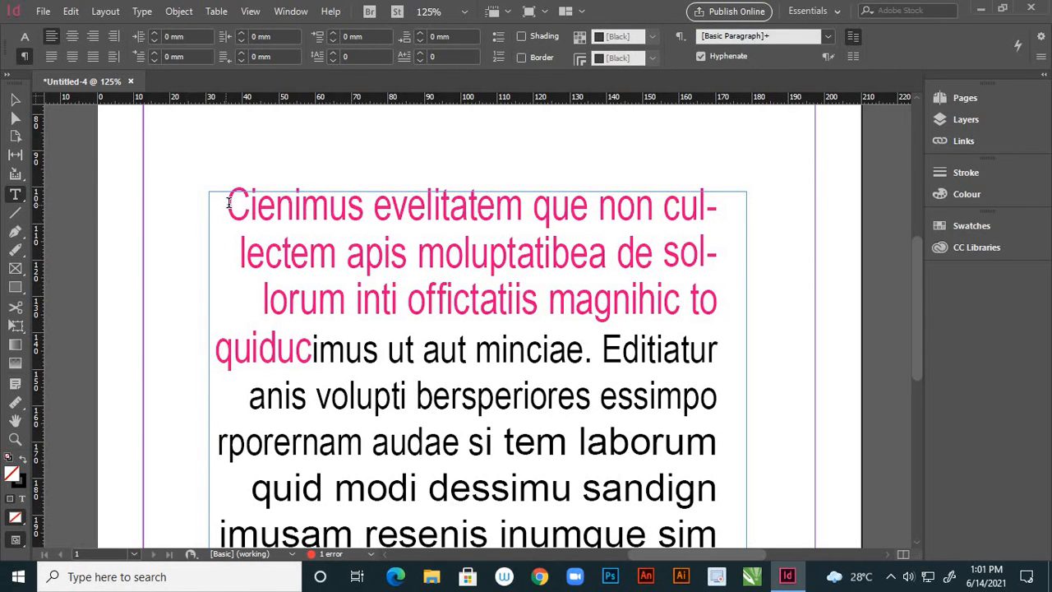
{"action": "left_click_drag", "start_coordinate": [309, 251], "coordinate": [475, 350]}
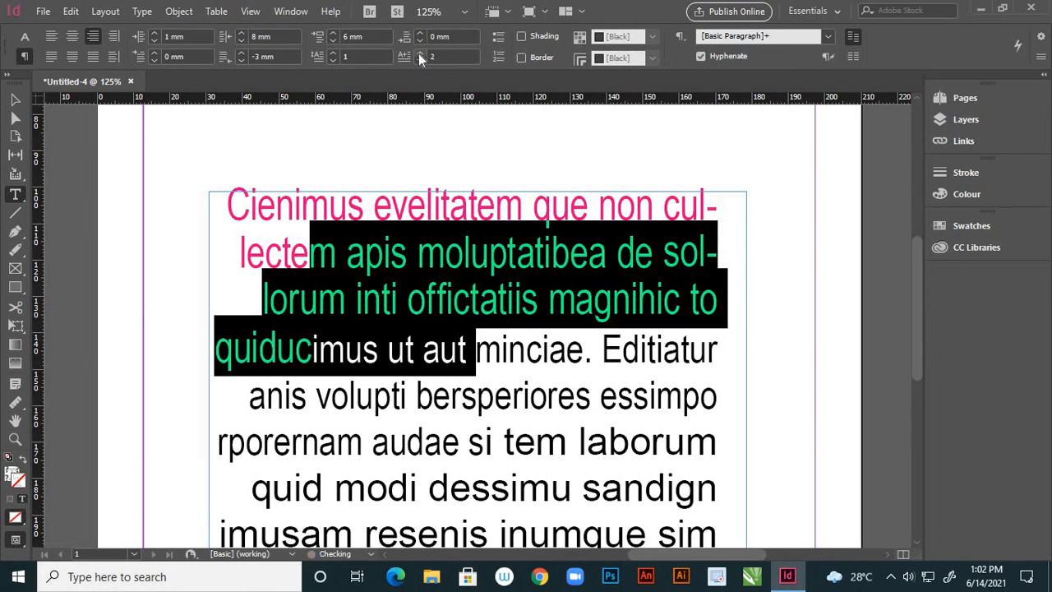
{"action": "left_click", "coordinate": [419, 54]}
{"action": "left_click", "coordinate": [419, 60]}
Step: Select the text from "apis" to "inti" and set the paragraph's drop cap to four characters
{"action": "left_click", "coordinate": [347, 254]}
{"action": "left_click_drag", "start_coordinate": [347, 254], "coordinate": [408, 304]}
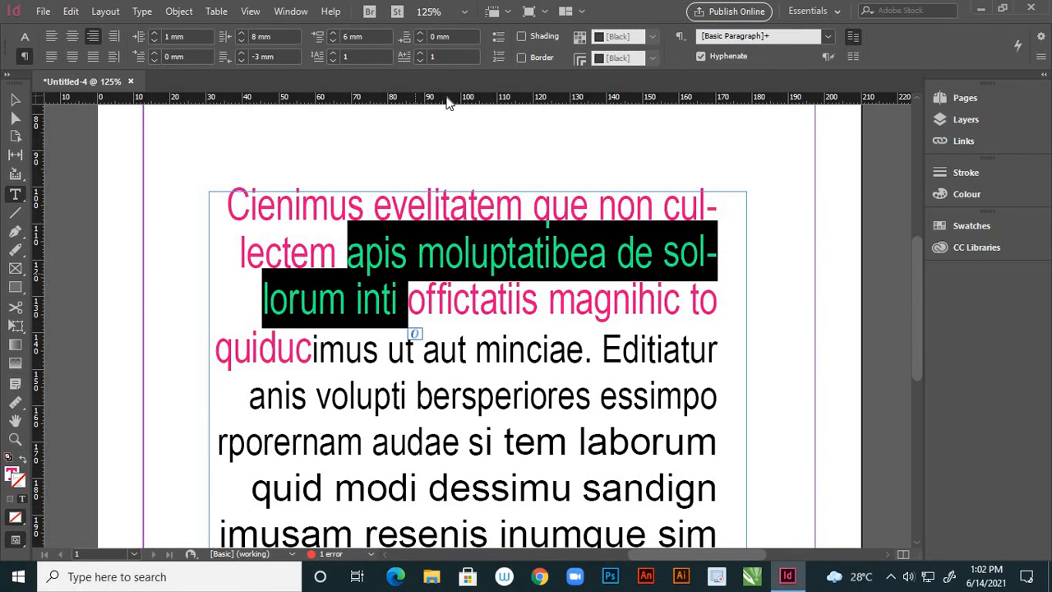
{"action": "left_click", "coordinate": [419, 52]}
{"action": "left_click", "coordinate": [420, 53]}
{"action": "left_click", "coordinate": [419, 52]}
Step: Select the text from "ut aut" to "tem" and make the paragraph's drop cap two lines deep
{"action": "left_click", "coordinate": [344, 207]}
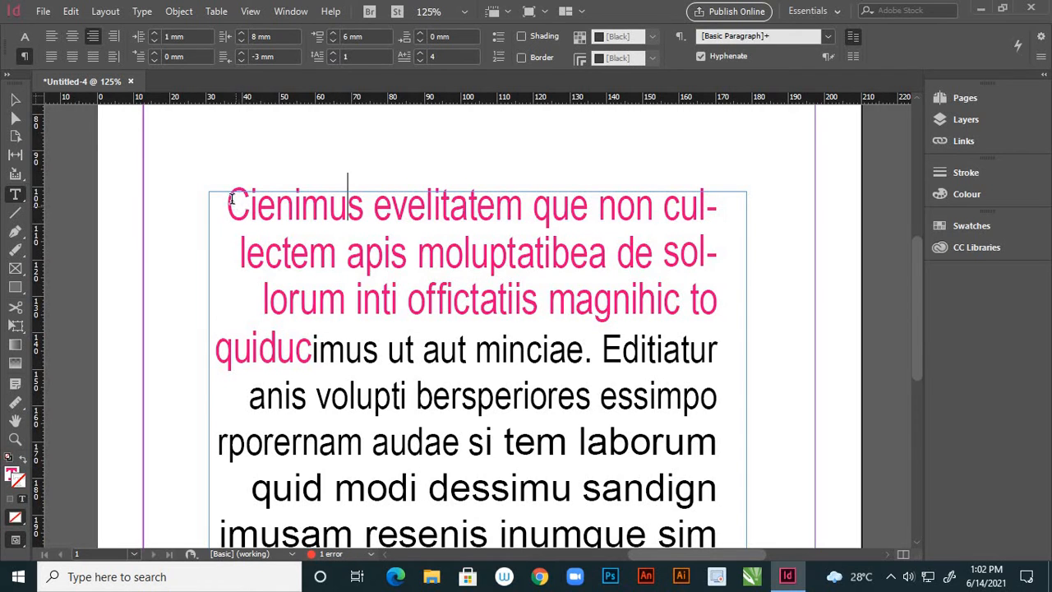
{"action": "left_click_drag", "start_coordinate": [231, 200], "coordinate": [407, 305]}
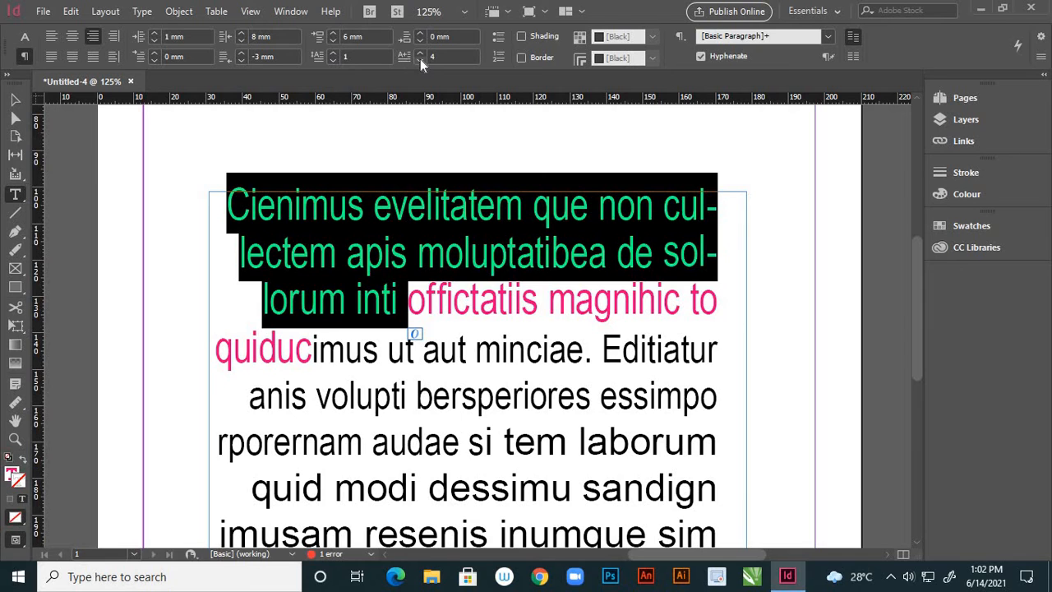
{"action": "left_click", "coordinate": [396, 362]}
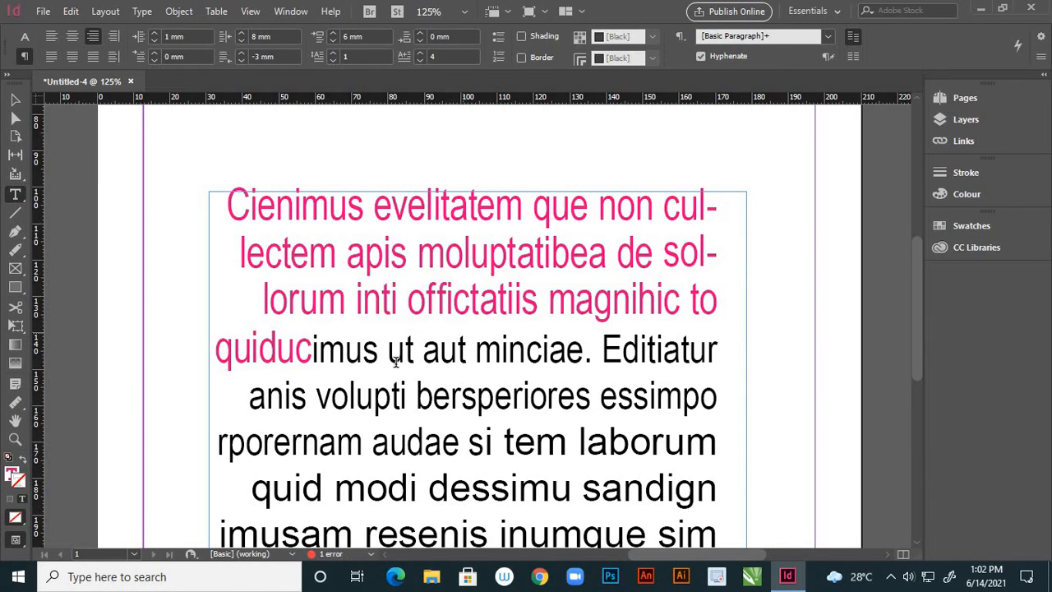
{"action": "left_click_drag", "start_coordinate": [380, 362], "coordinate": [567, 443]}
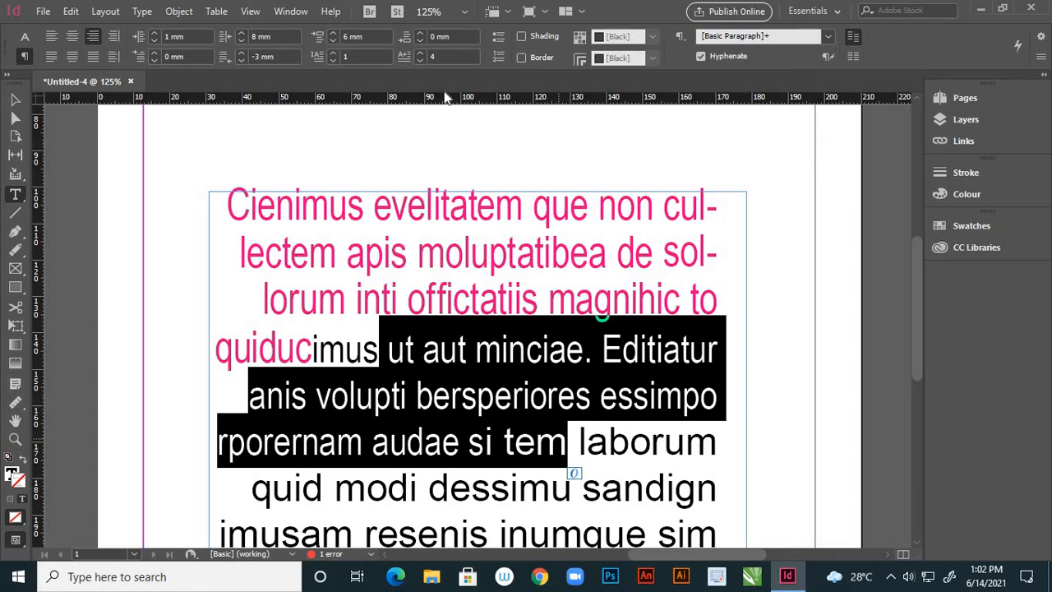
{"action": "left_click", "coordinate": [333, 52]}
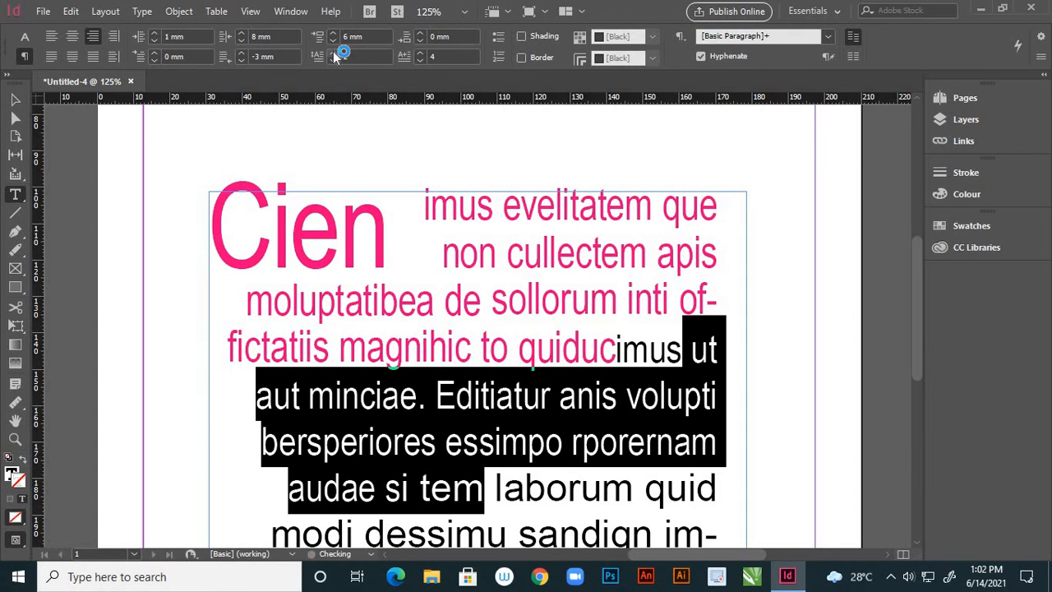
Step: Reduce the drop cap characters step by step to 0, removing the drop cap
{"action": "left_click", "coordinate": [422, 59]}
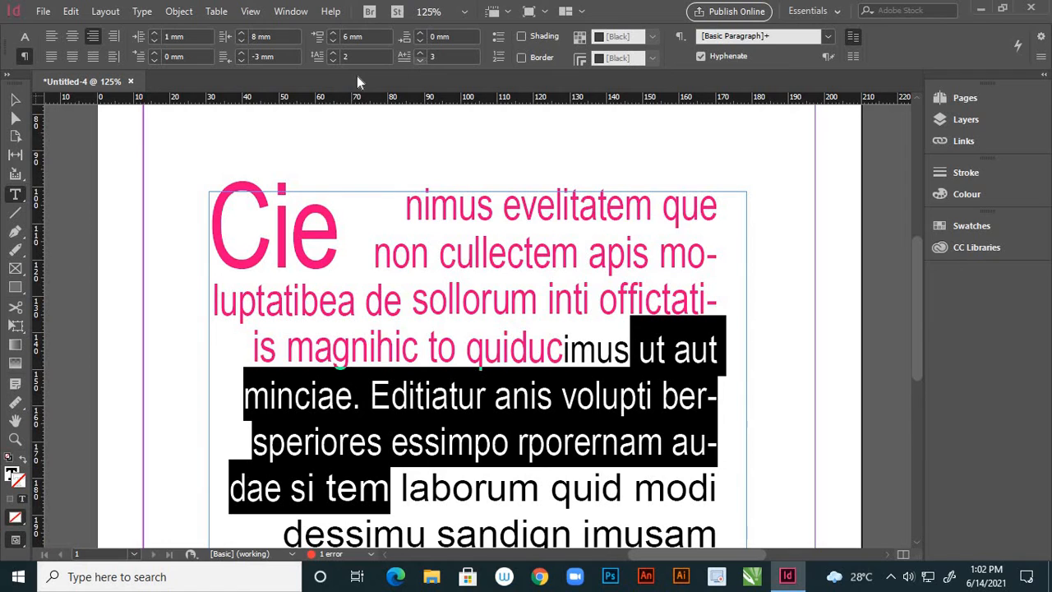
{"action": "left_click", "coordinate": [421, 60]}
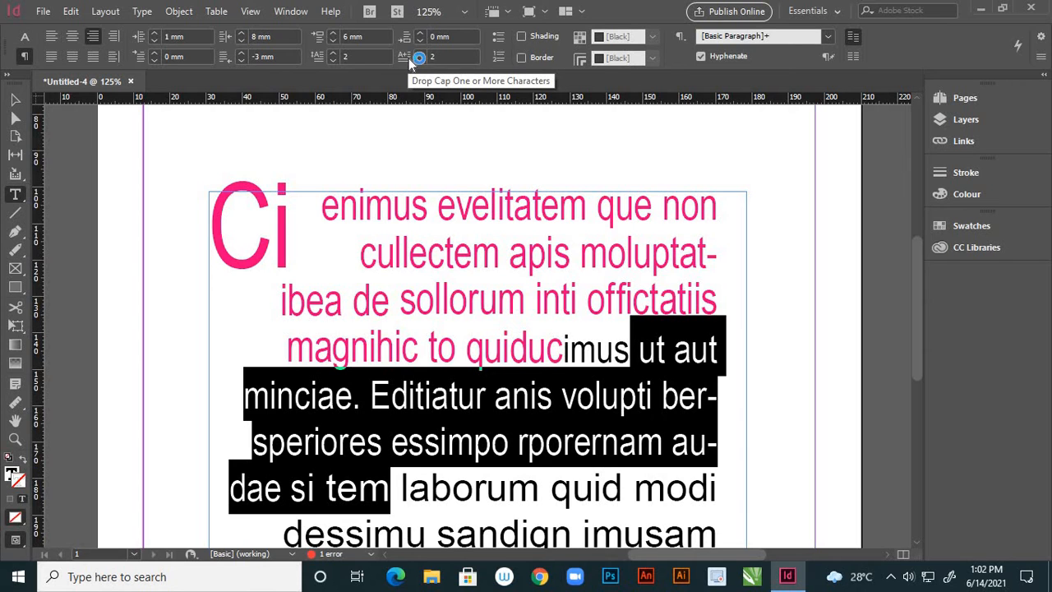
{"action": "double_click", "coordinate": [420, 60]}
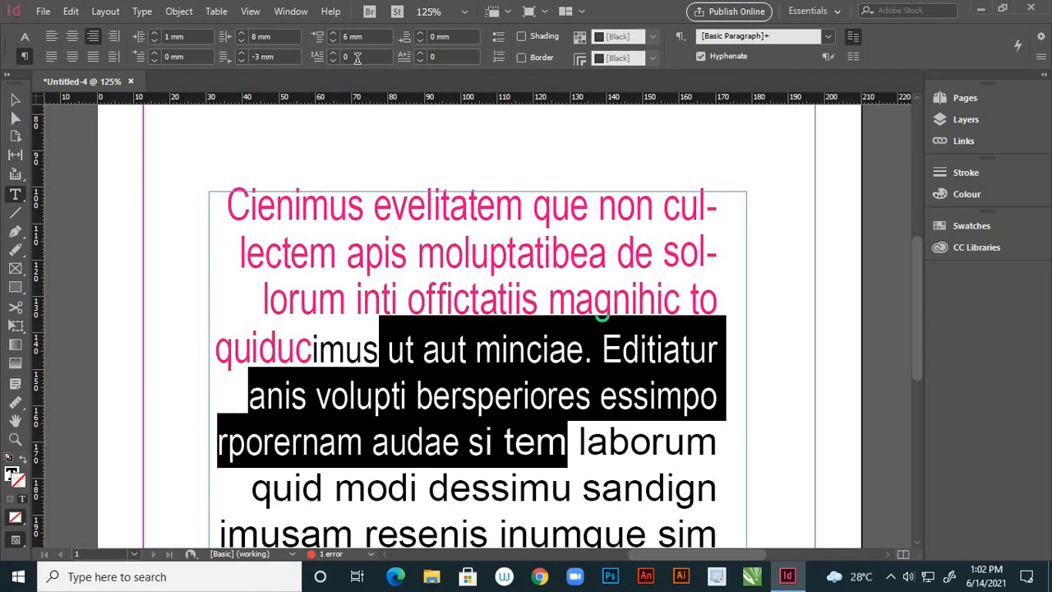
Step: Give the paragraph a one-character drop cap three lines deep
{"action": "left_click", "coordinate": [421, 53]}
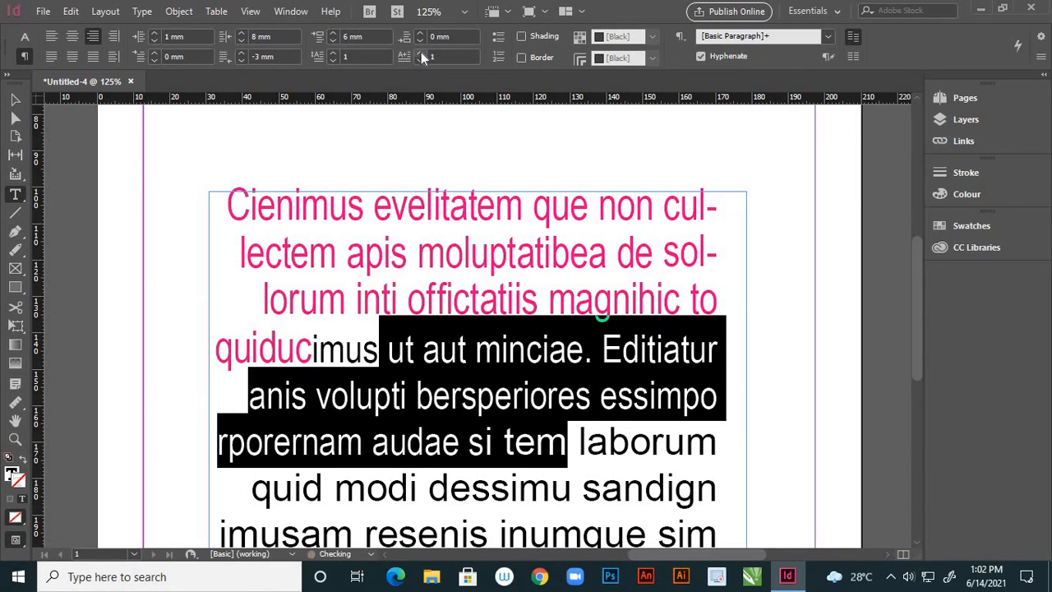
{"action": "left_click", "coordinate": [332, 59]}
{"action": "left_click", "coordinate": [333, 51]}
{"action": "left_click", "coordinate": [334, 53]}
{"action": "left_click", "coordinate": [334, 53]}
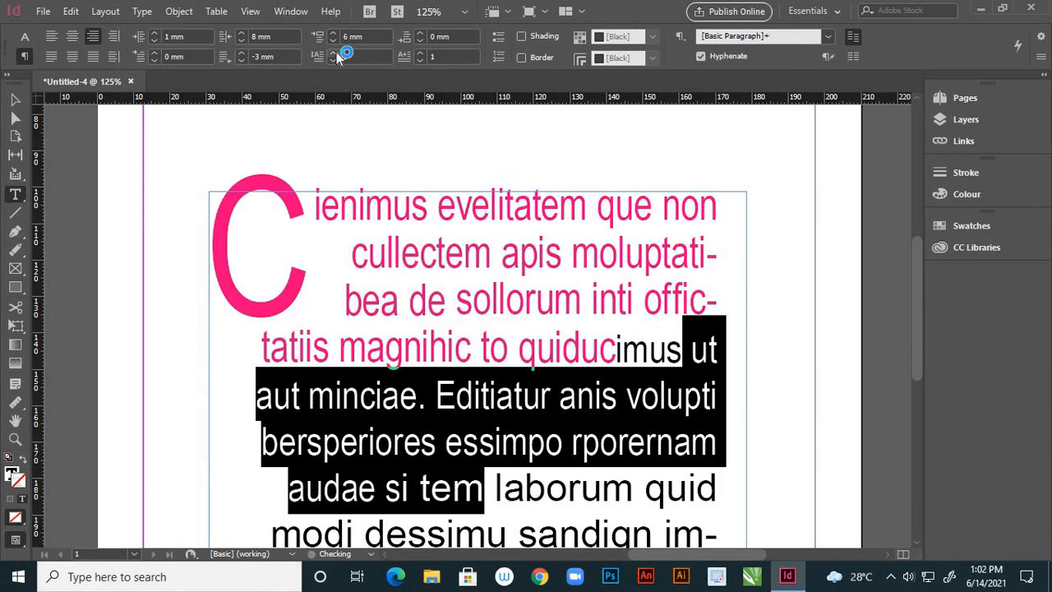
Step: Extend the drop cap to four characters
{"action": "left_click", "coordinate": [424, 52]}
{"action": "left_click", "coordinate": [424, 53]}
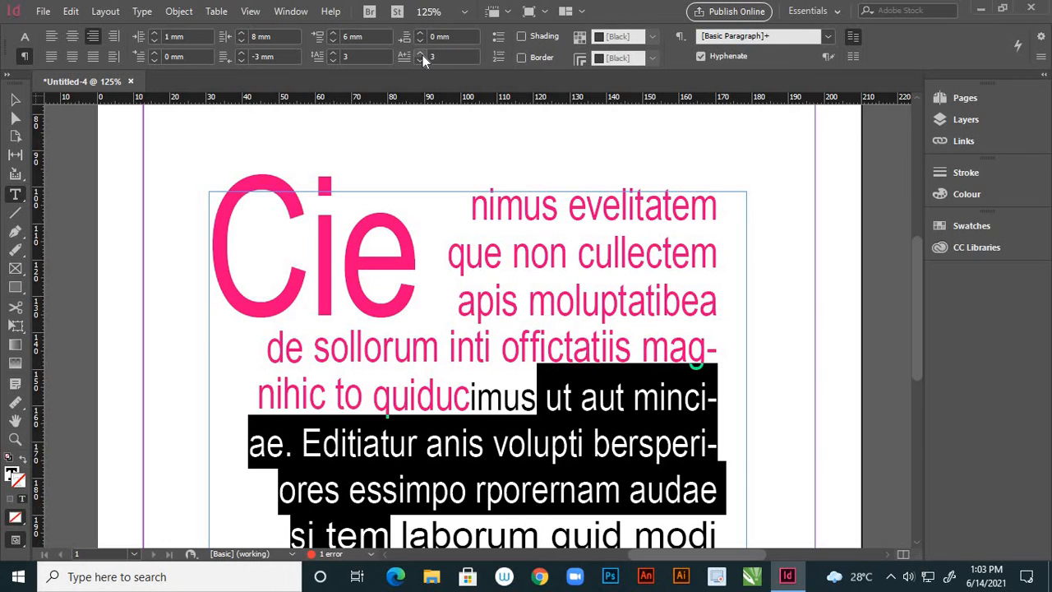
{"action": "left_click", "coordinate": [422, 55]}
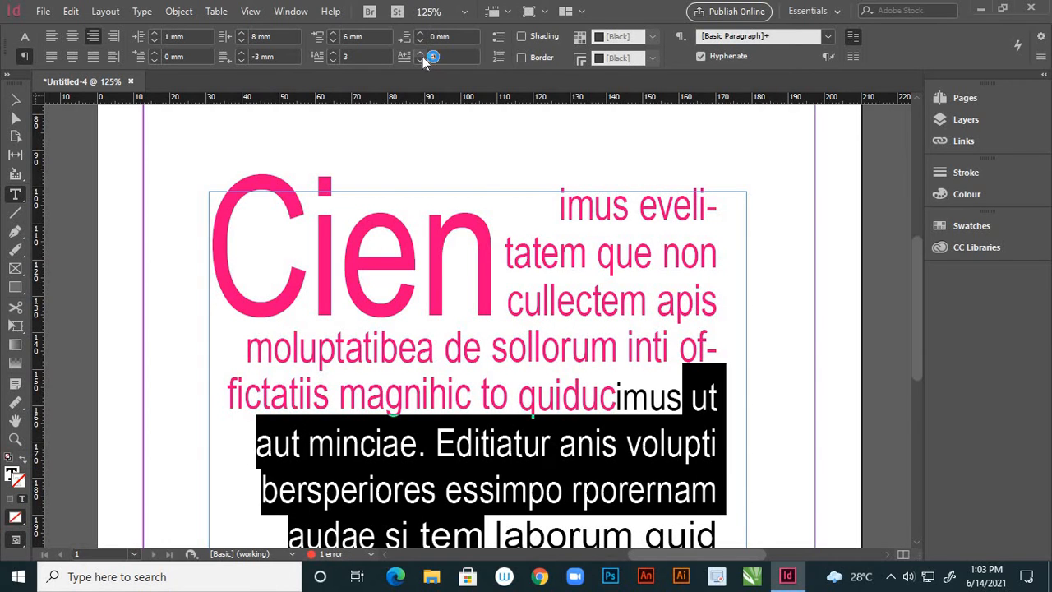
Step: Try a bulleted list and paragraph shading on the paragraph, and turn both off again
{"action": "left_click", "coordinate": [501, 41]}
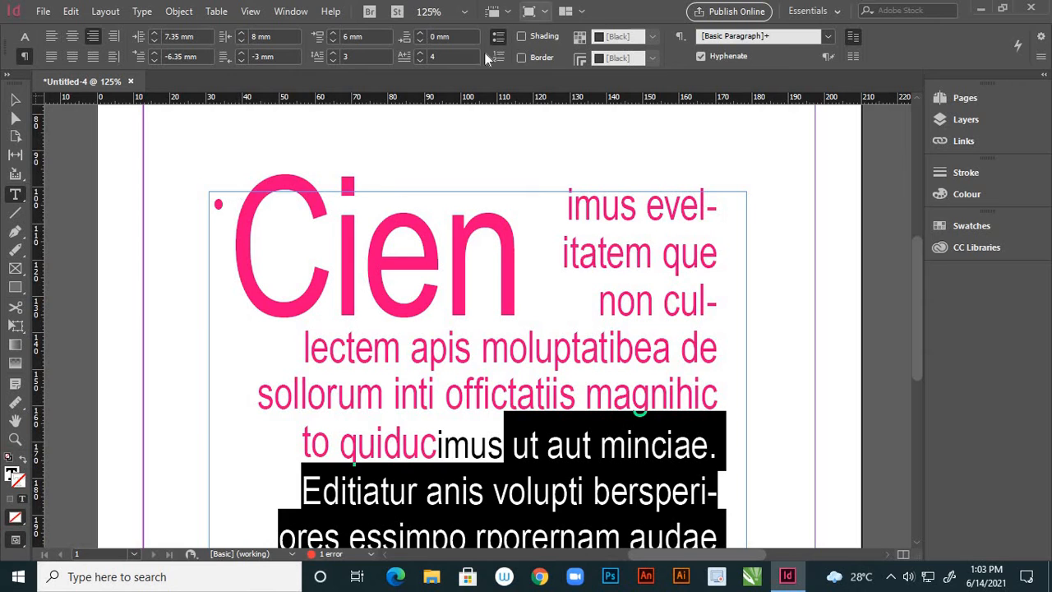
{"action": "left_click", "coordinate": [521, 37]}
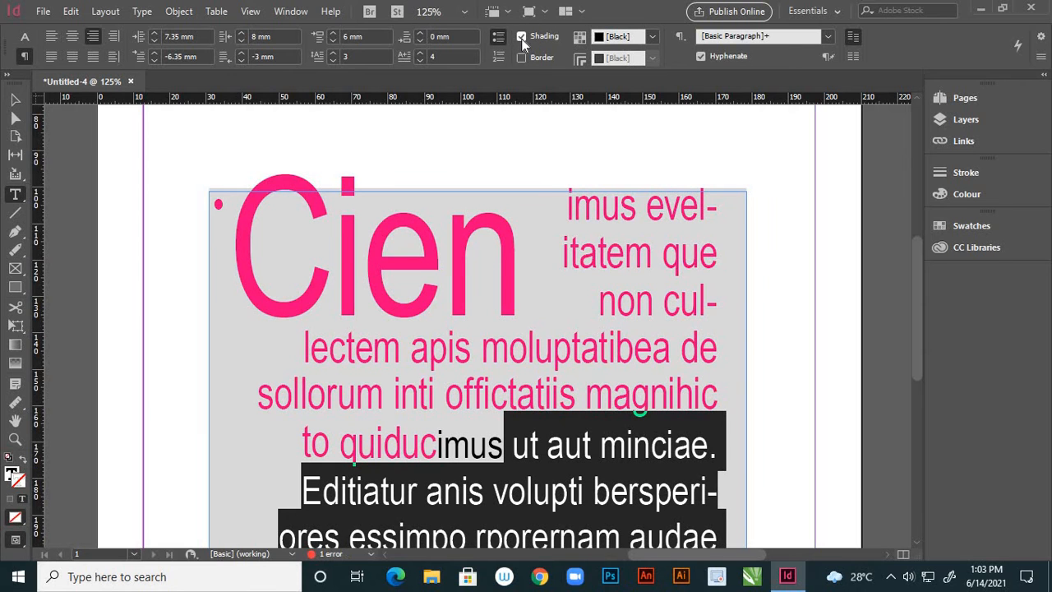
{"action": "left_click", "coordinate": [521, 38]}
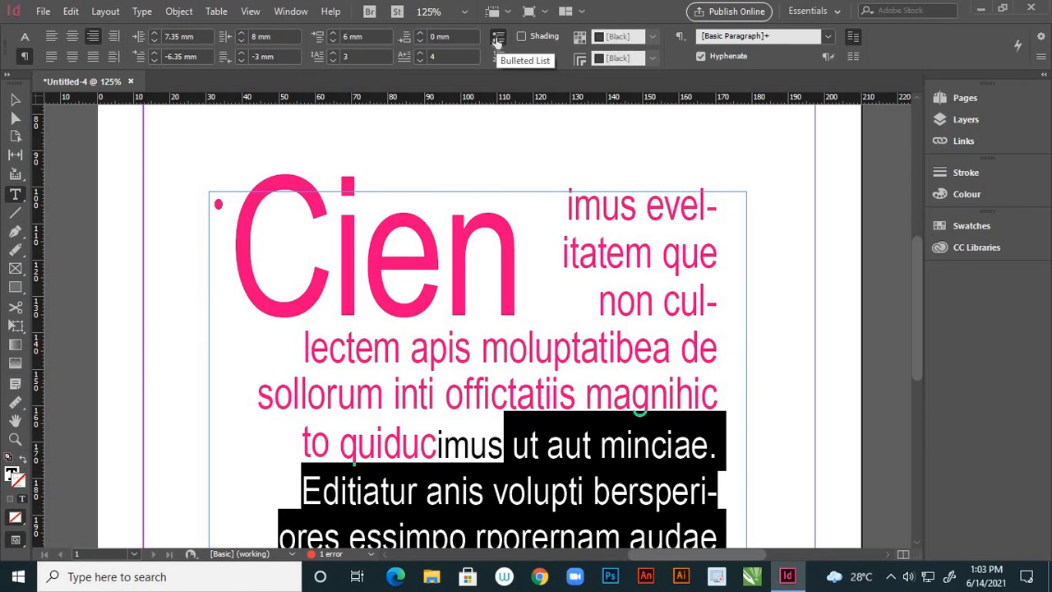
{"action": "left_click", "coordinate": [498, 39]}
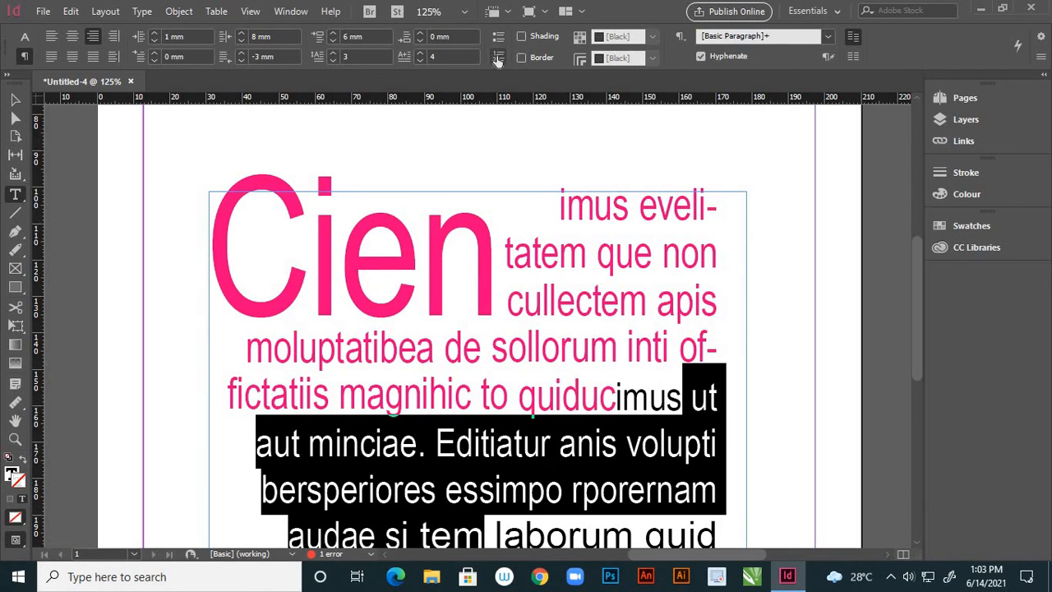
Step: Turn the paragraph into a numbered list and try a paragraph border, removing the border again
{"action": "left_click", "coordinate": [497, 59]}
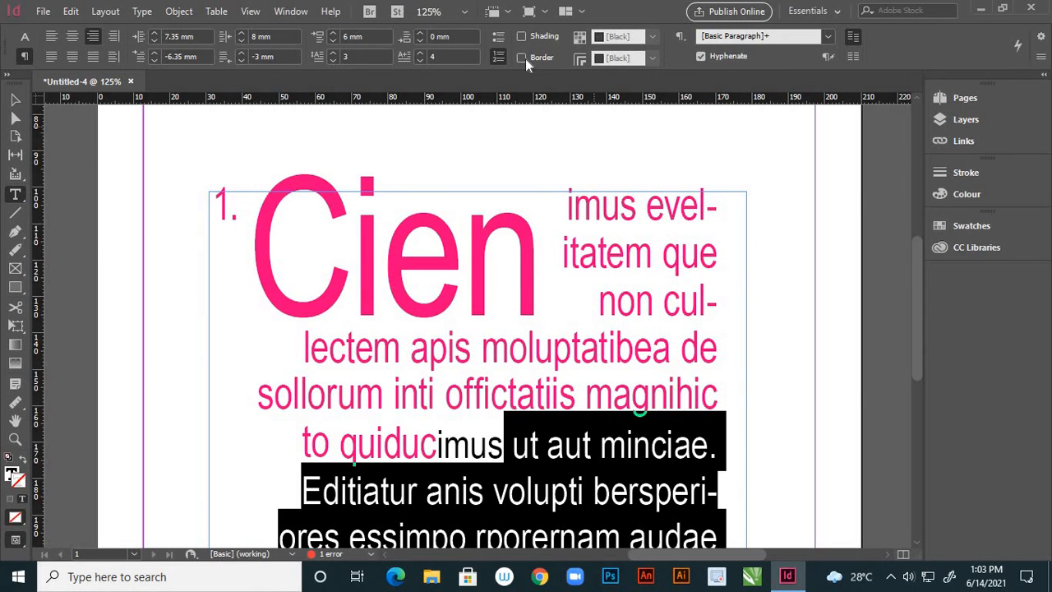
{"action": "left_click", "coordinate": [522, 58]}
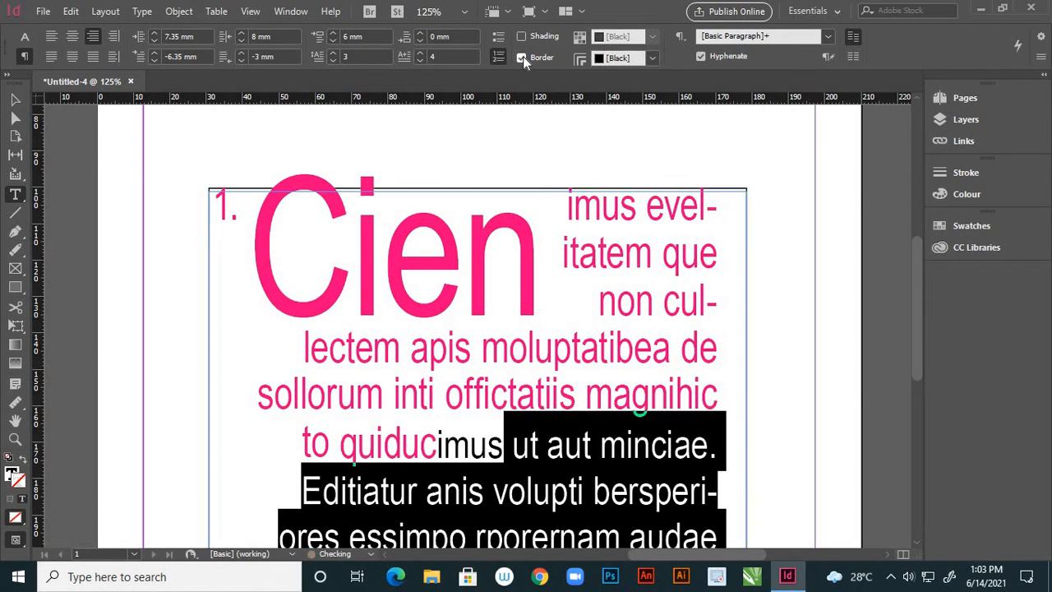
{"action": "left_click", "coordinate": [522, 57]}
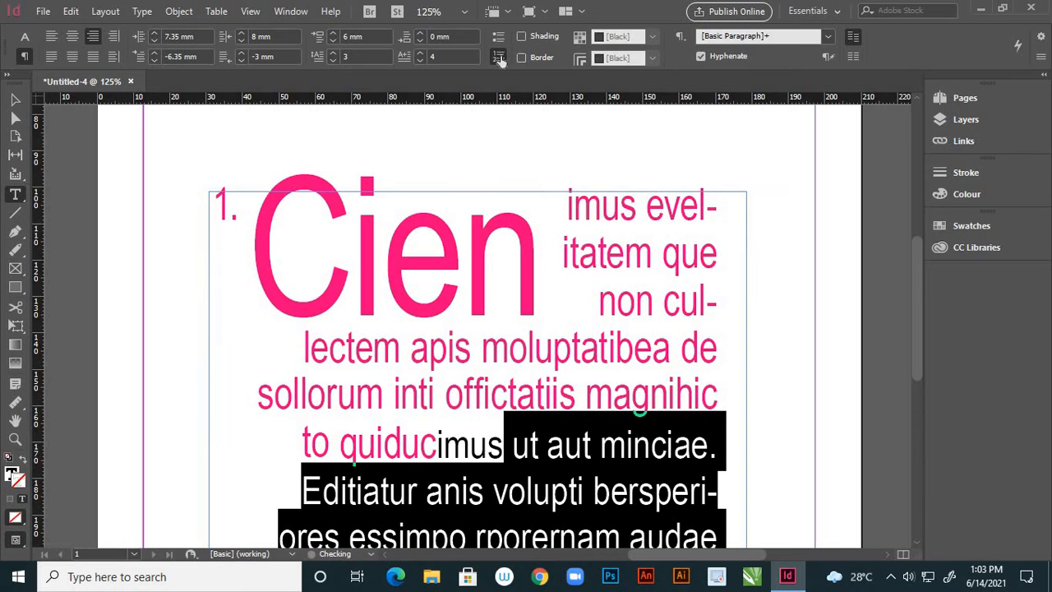
Step: Remove the numbered list from the paragraph and give it paragraph shading in C=100 M=0 Y=0 K=0
{"action": "left_click", "coordinate": [498, 58]}
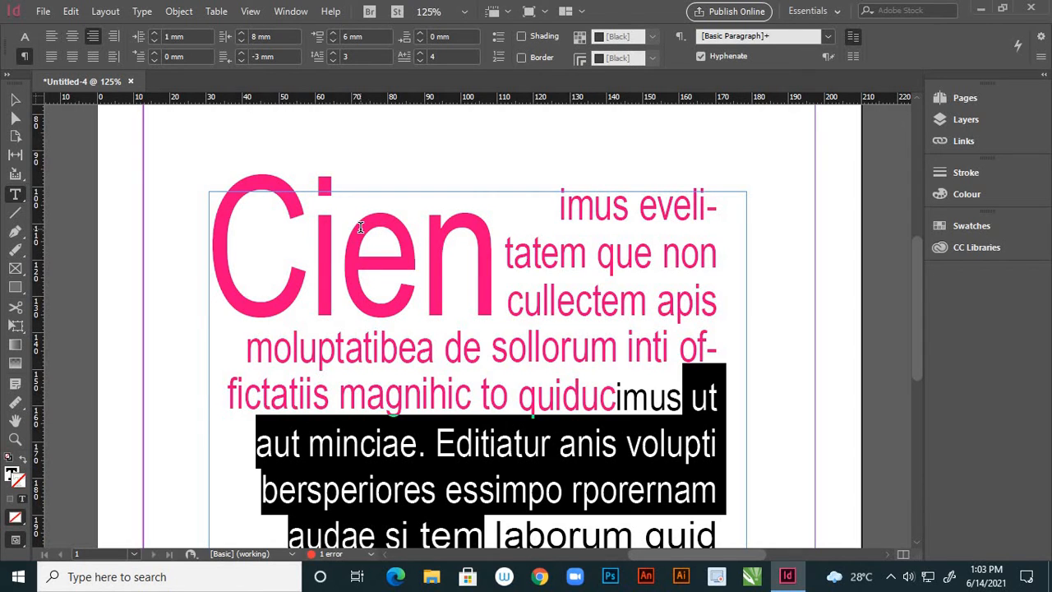
{"action": "left_click", "coordinate": [491, 251]}
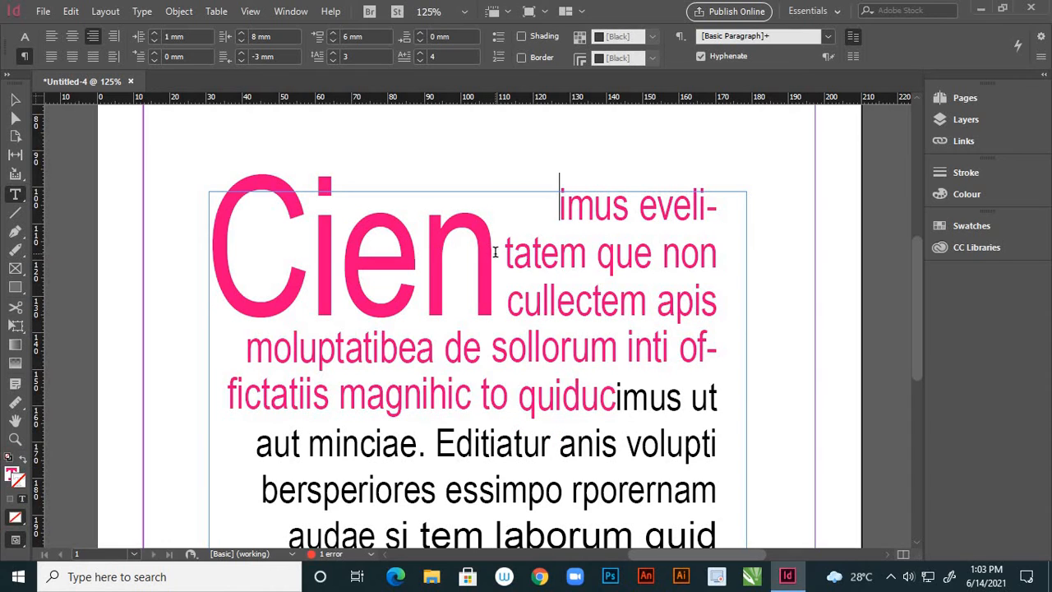
{"action": "left_click_drag", "start_coordinate": [495, 251], "coordinate": [207, 240]}
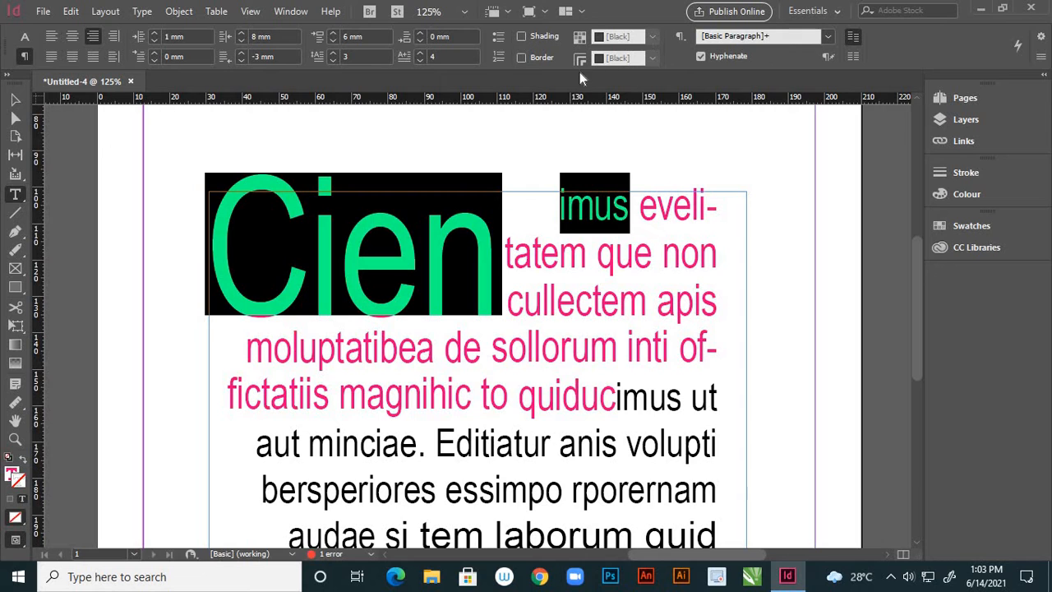
{"action": "left_click", "coordinate": [418, 213]}
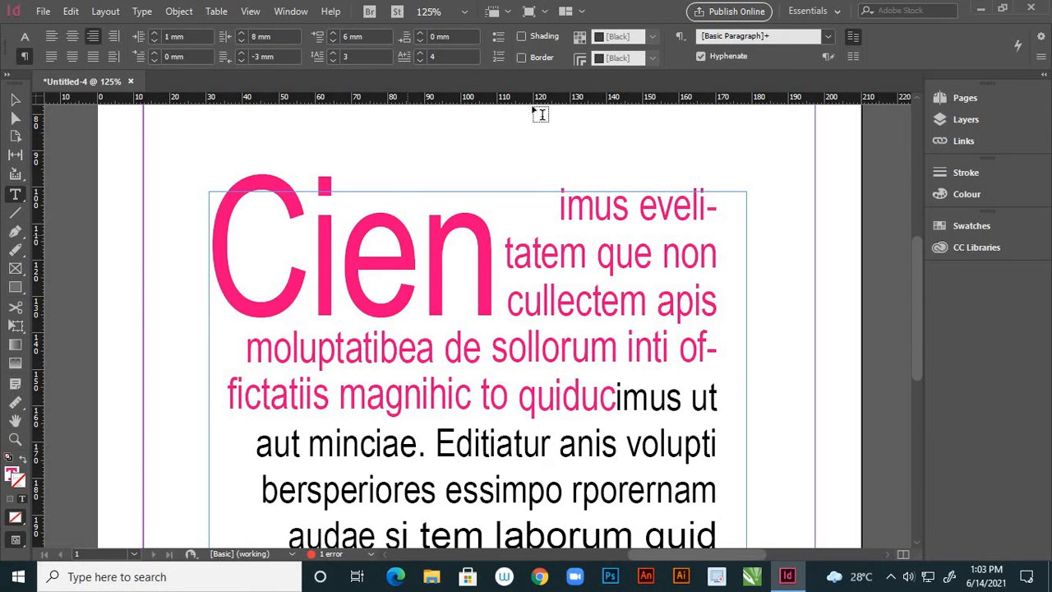
{"action": "left_click", "coordinate": [521, 37]}
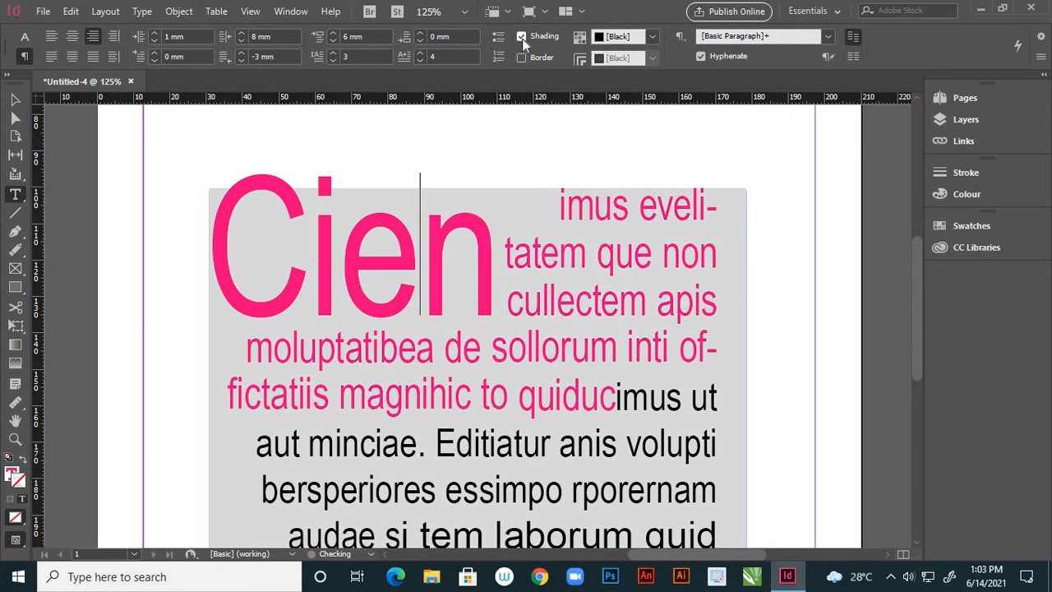
{"action": "left_click", "coordinate": [652, 38]}
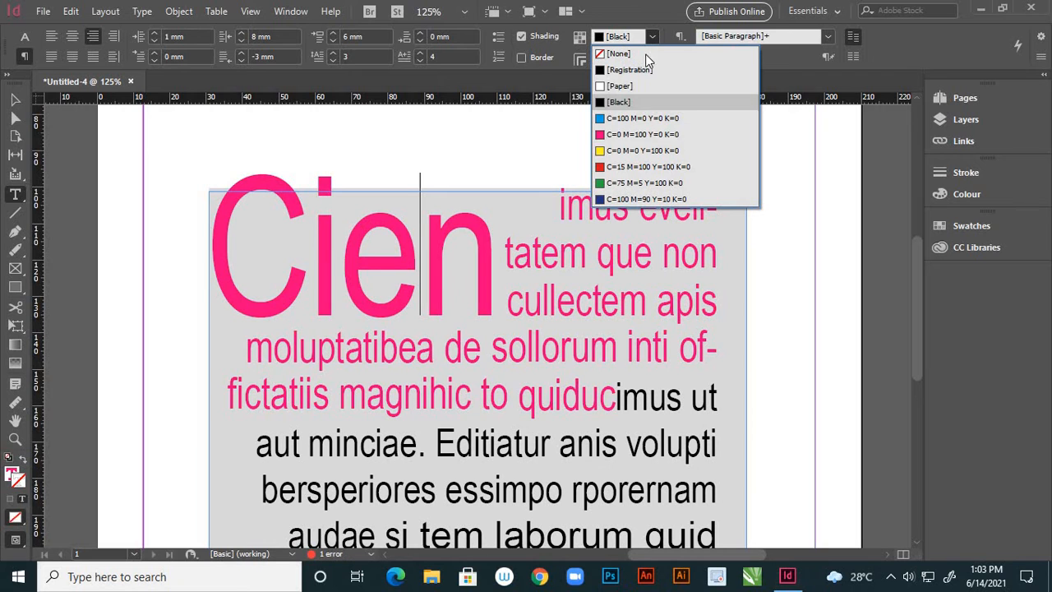
{"action": "left_click", "coordinate": [608, 119]}
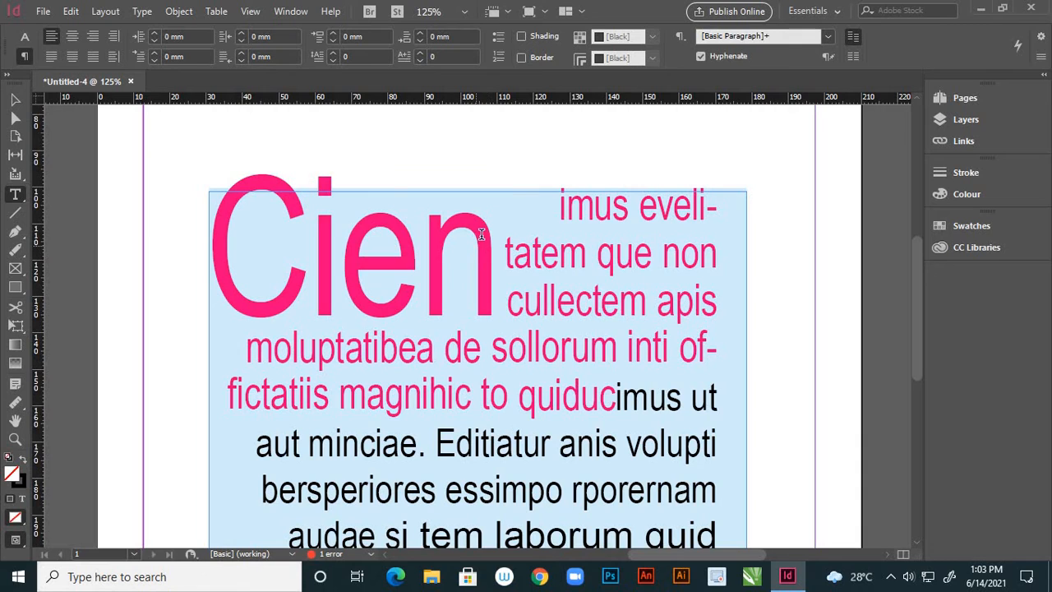
Step: Try to add a paragraph border in C=0 M=100 Y=0 K=0, and select the text frame
{"action": "left_click", "coordinate": [522, 58]}
{"action": "left_click", "coordinate": [651, 59]}
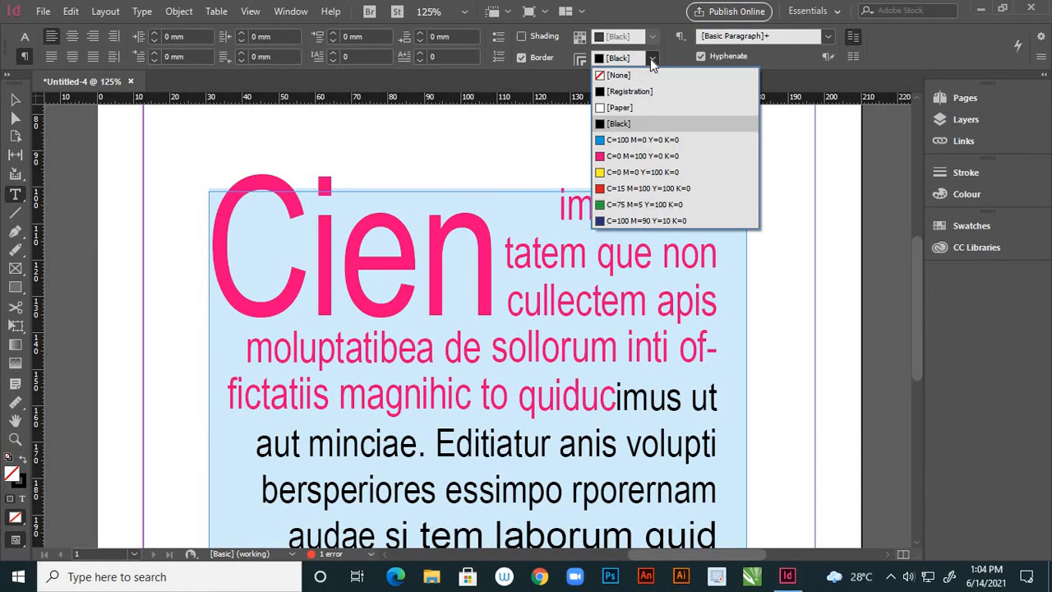
{"action": "left_click", "coordinate": [599, 156]}
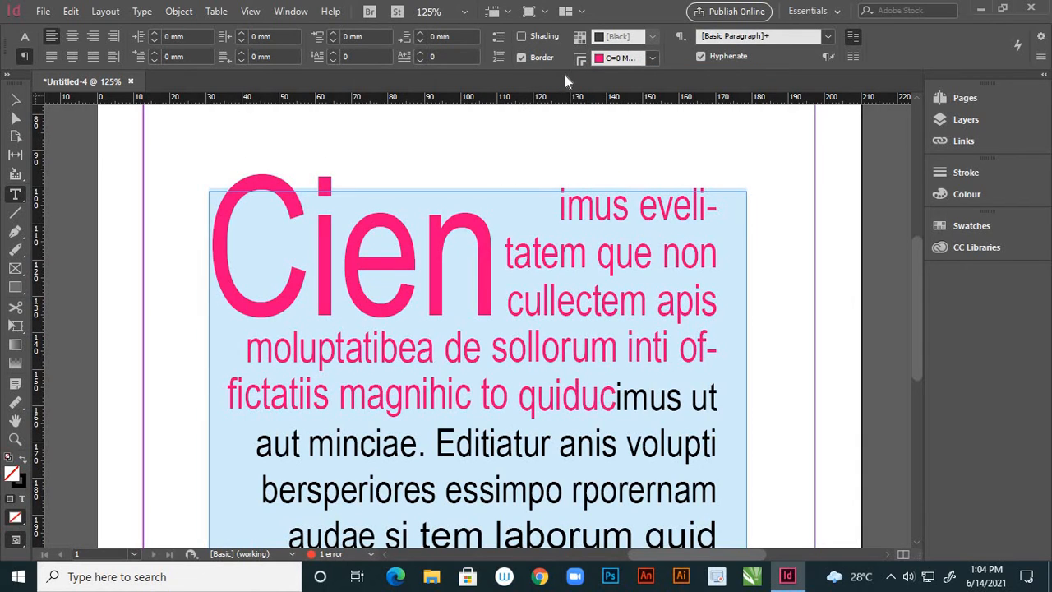
{"action": "left_click", "coordinate": [16, 101]}
{"action": "left_click", "coordinate": [485, 274]}
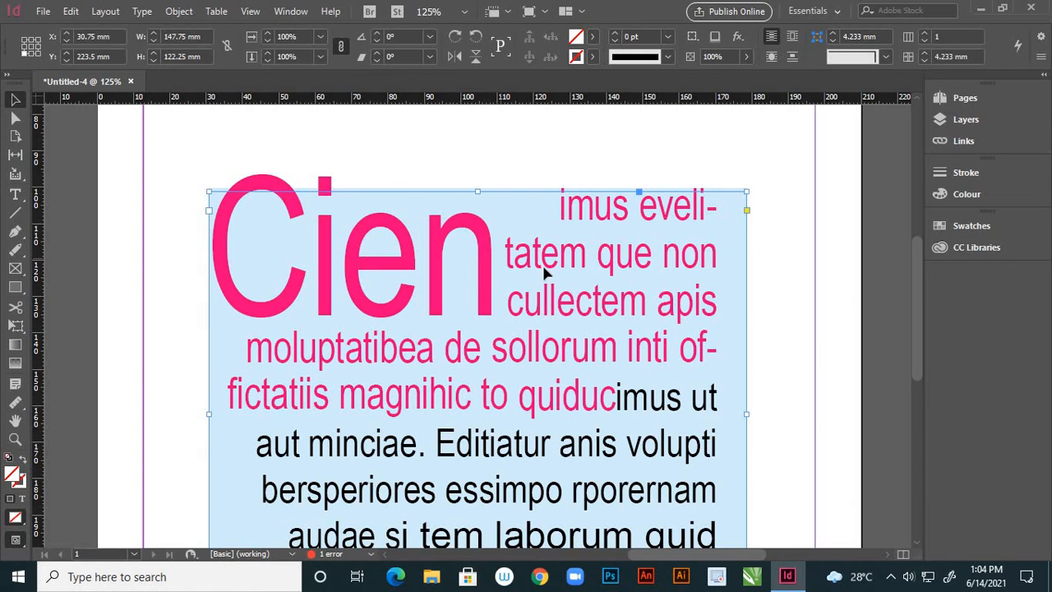
Step: Select some text in the shaded paragraph and add a paragraph border in C=15 M=100 Y=100 K=0
{"action": "left_click", "coordinate": [16, 195]}
{"action": "left_click_drag", "start_coordinate": [336, 429], "coordinate": [572, 492]}
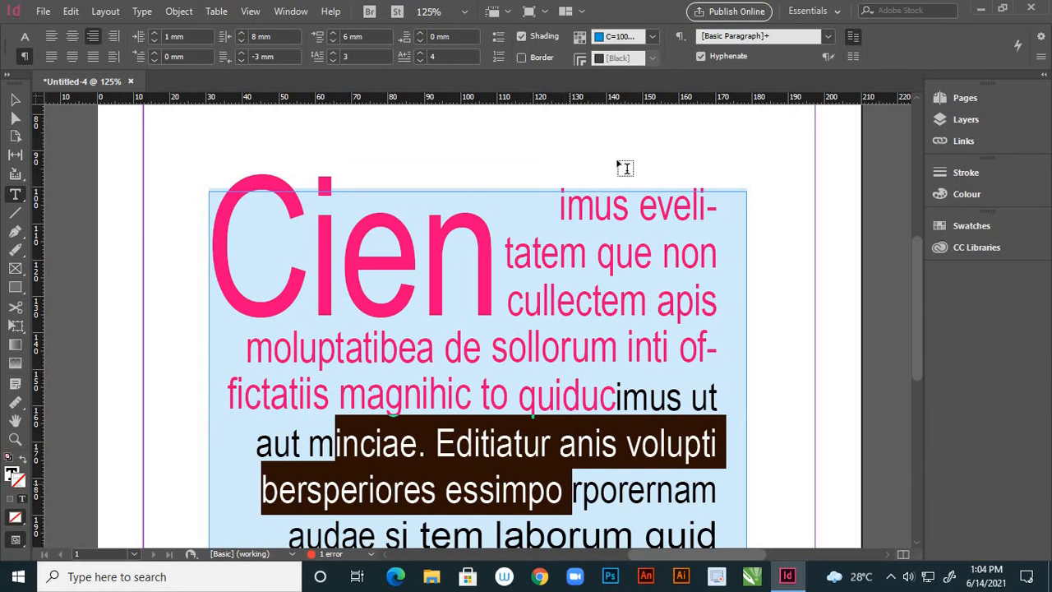
{"action": "left_click", "coordinate": [654, 59]}
{"action": "left_click", "coordinate": [523, 57]}
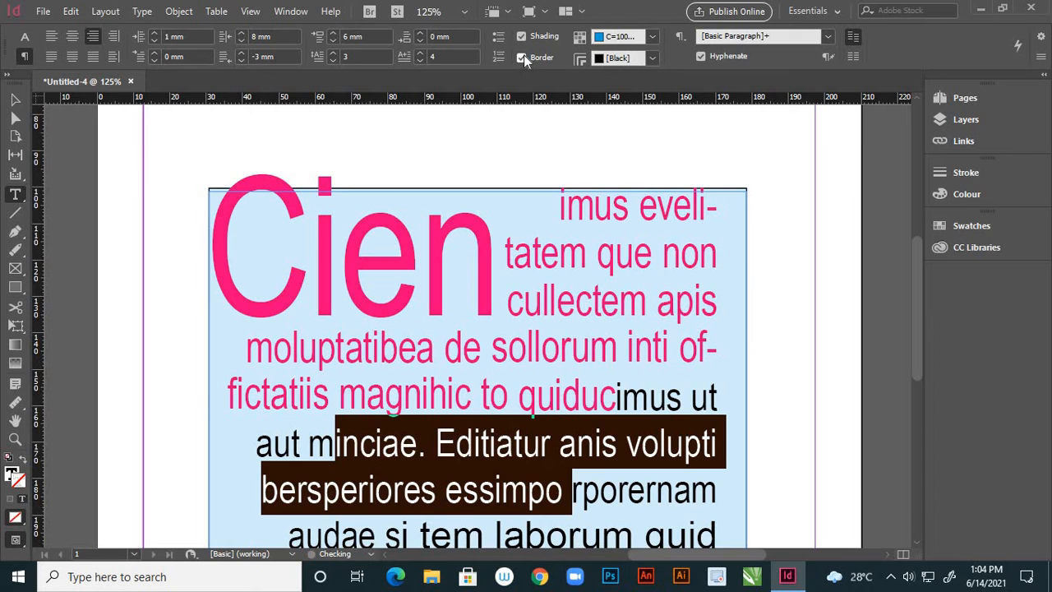
{"action": "left_click", "coordinate": [653, 60]}
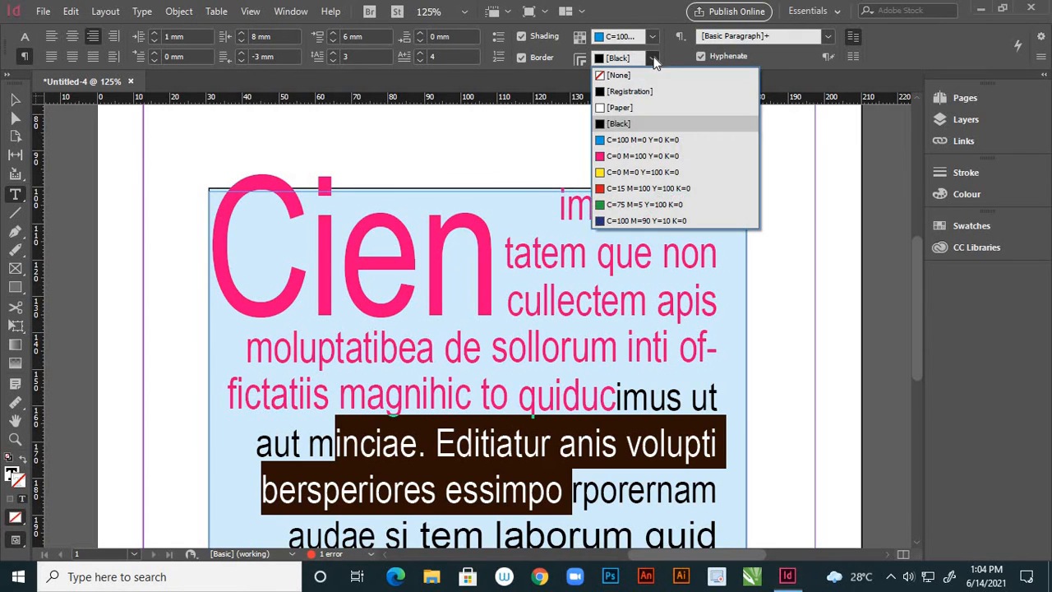
{"action": "left_click", "coordinate": [610, 188]}
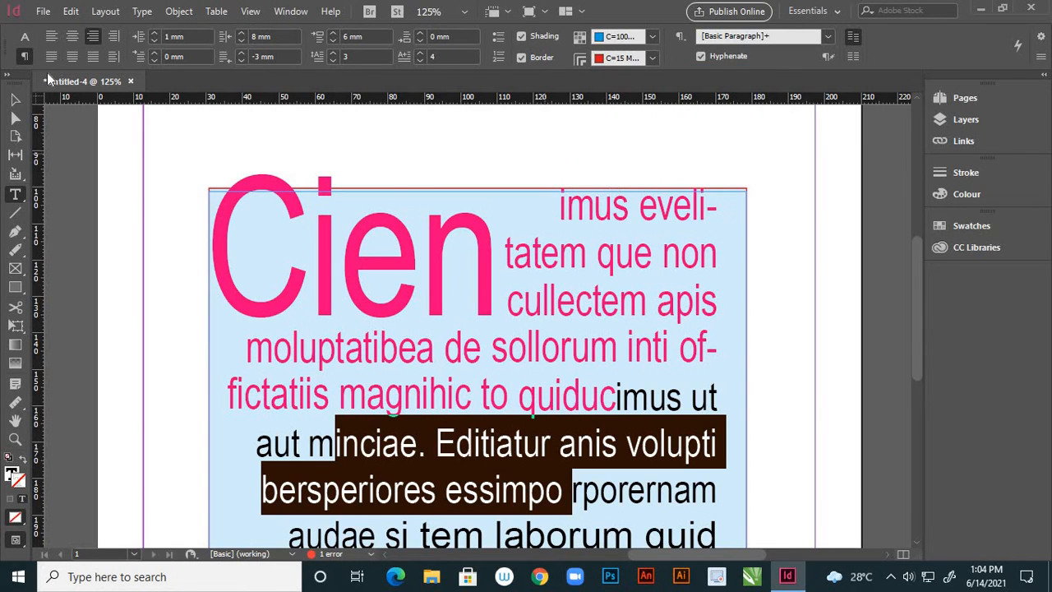
Step: Try the Solid, Left Slant Hash and Wavy stroke types on the text frame
{"action": "double_click", "coordinate": [15, 99]}
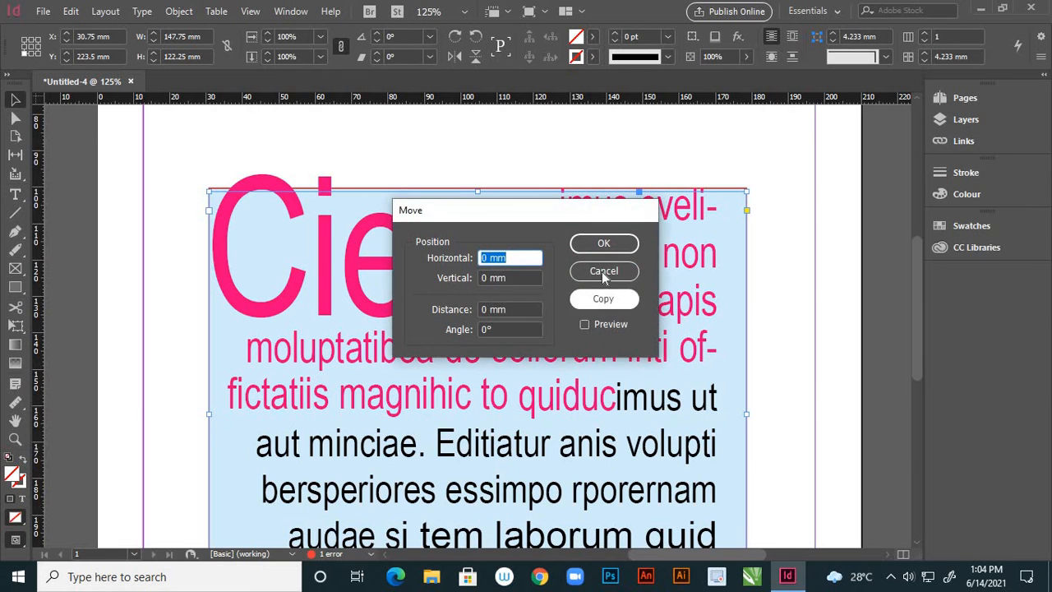
{"action": "left_click", "coordinate": [604, 272]}
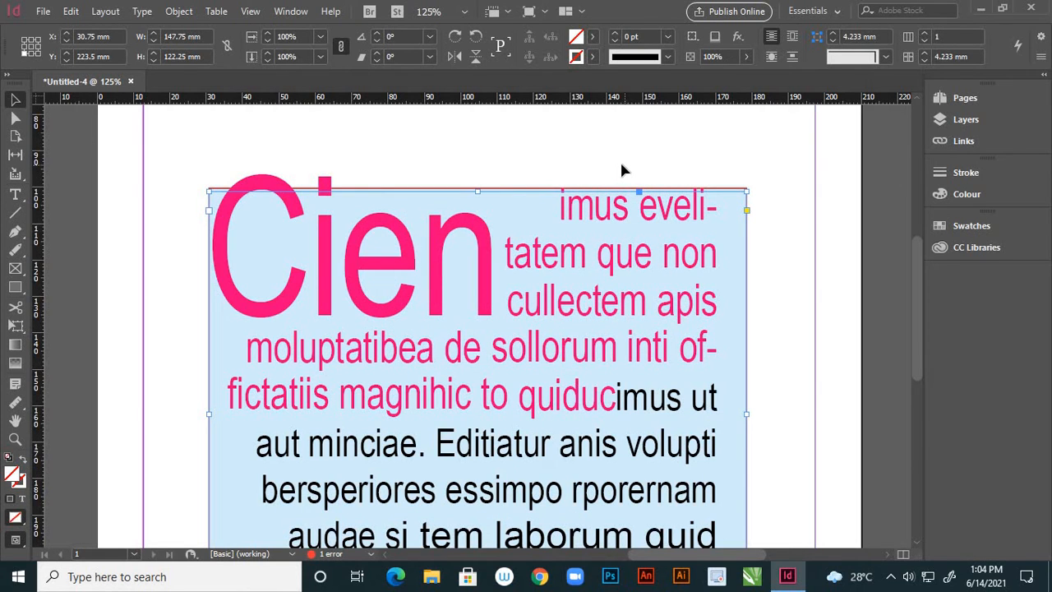
{"action": "left_click", "coordinate": [668, 57]}
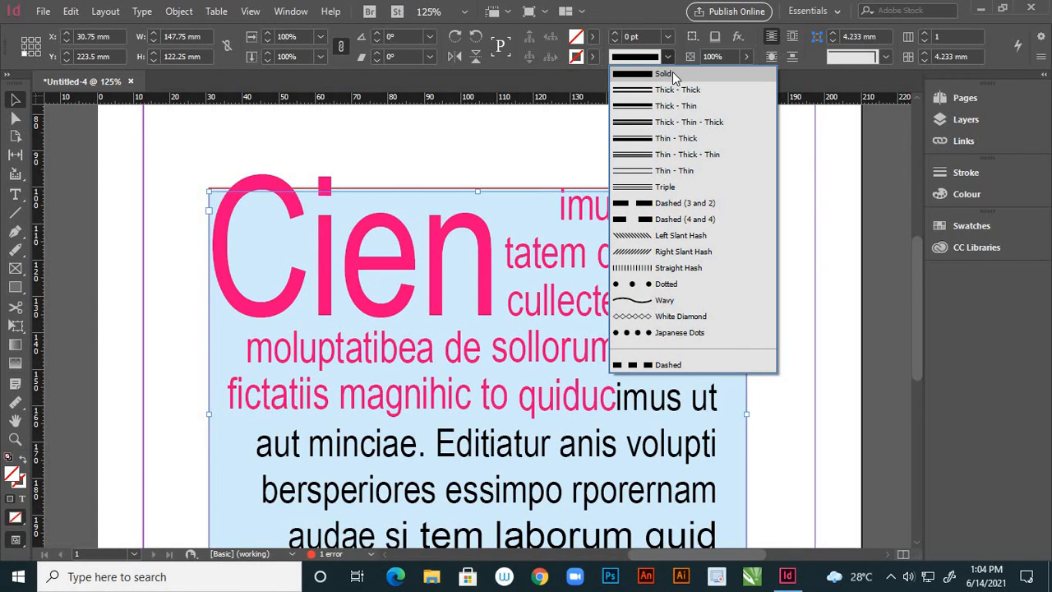
{"action": "left_click", "coordinate": [674, 74]}
{"action": "left_click", "coordinate": [670, 57]}
{"action": "left_click", "coordinate": [670, 236]}
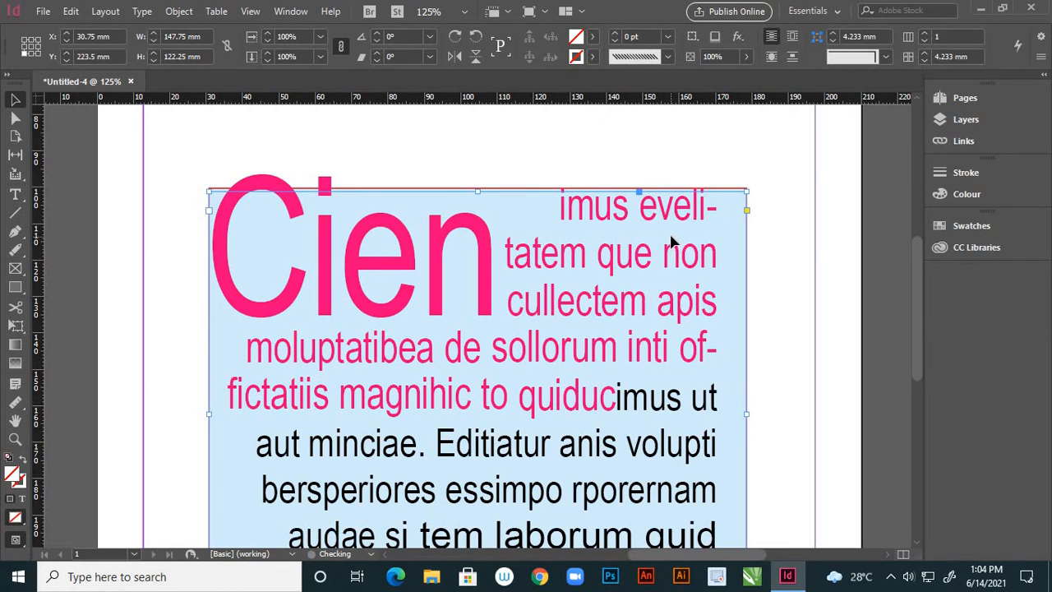
{"action": "left_click", "coordinate": [669, 57]}
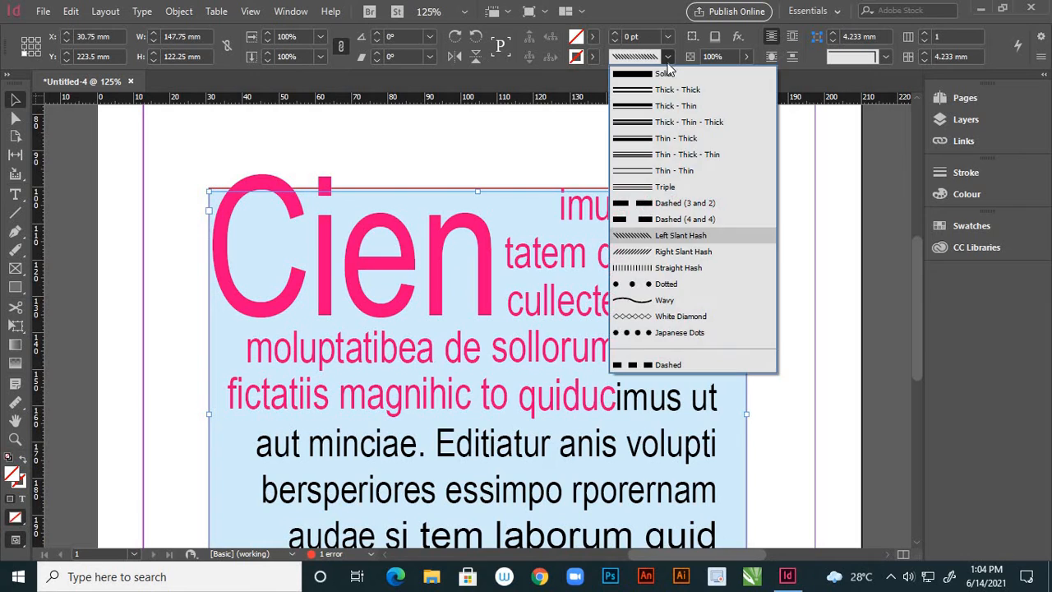
{"action": "left_click", "coordinate": [662, 301]}
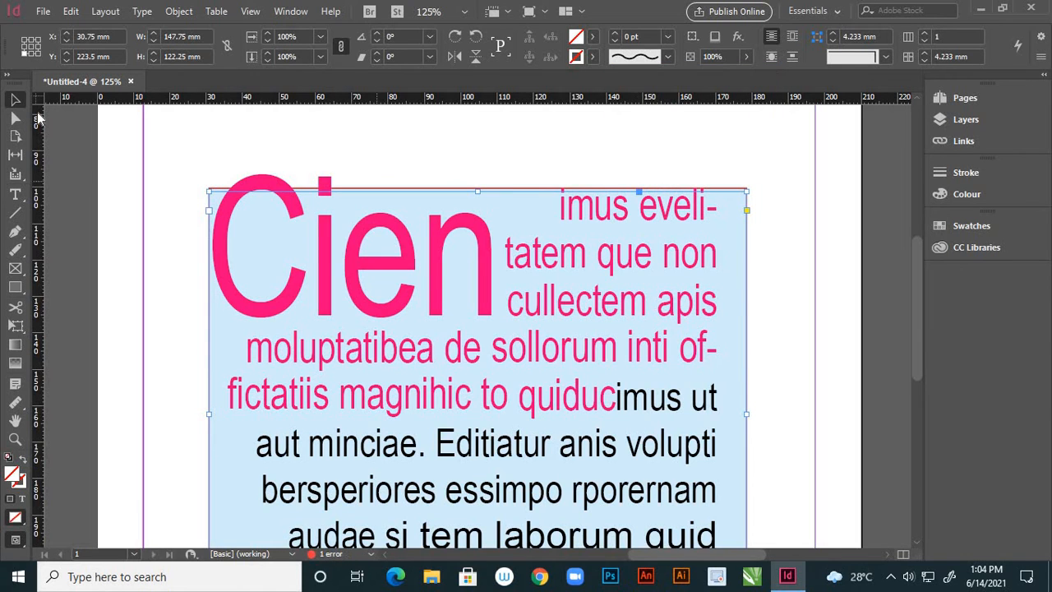
Step: Set the text frame's stroke type to White Diamond and deselect the frame
{"action": "left_click", "coordinate": [185, 262]}
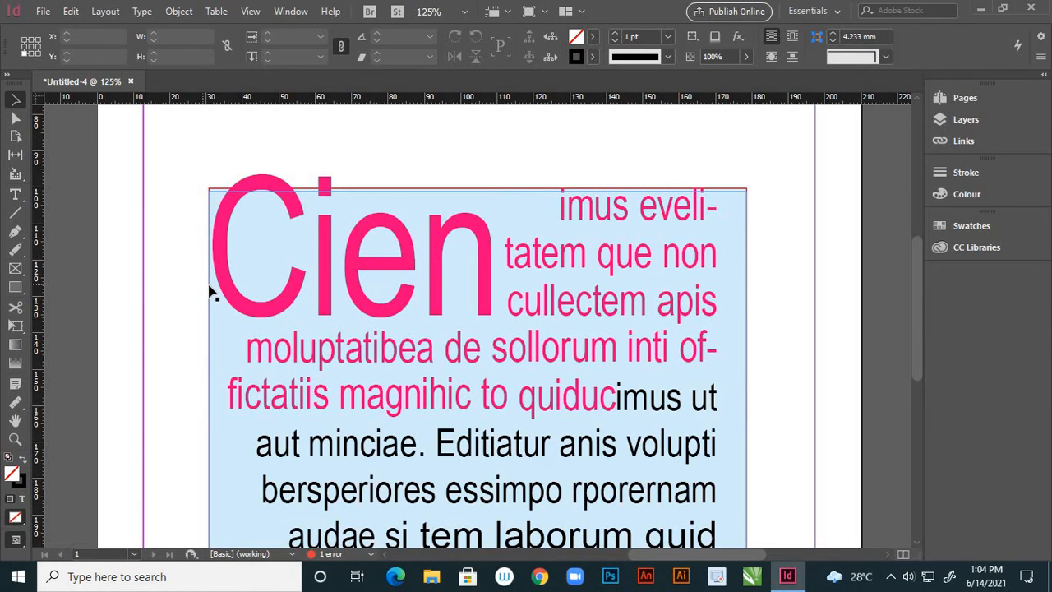
{"action": "left_click", "coordinate": [312, 252]}
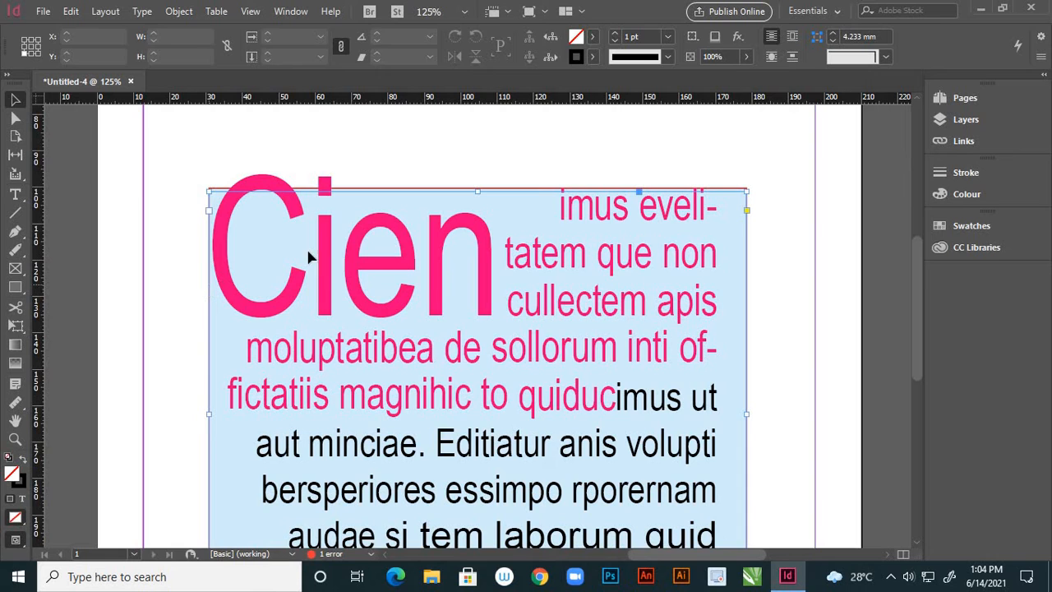
{"action": "left_click", "coordinate": [665, 60]}
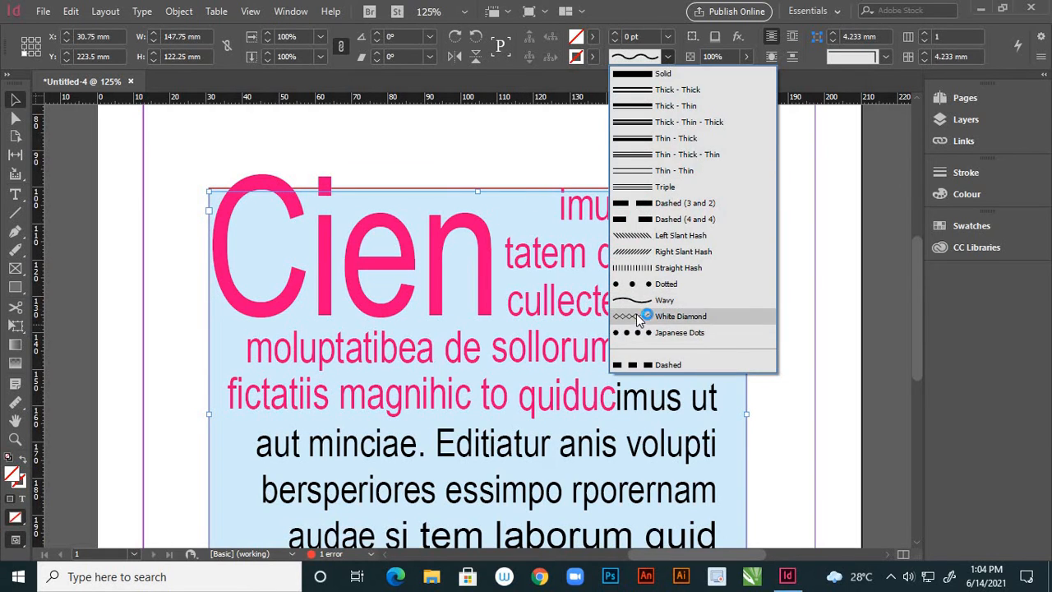
{"action": "left_click", "coordinate": [646, 312]}
{"action": "left_click", "coordinate": [778, 261]}
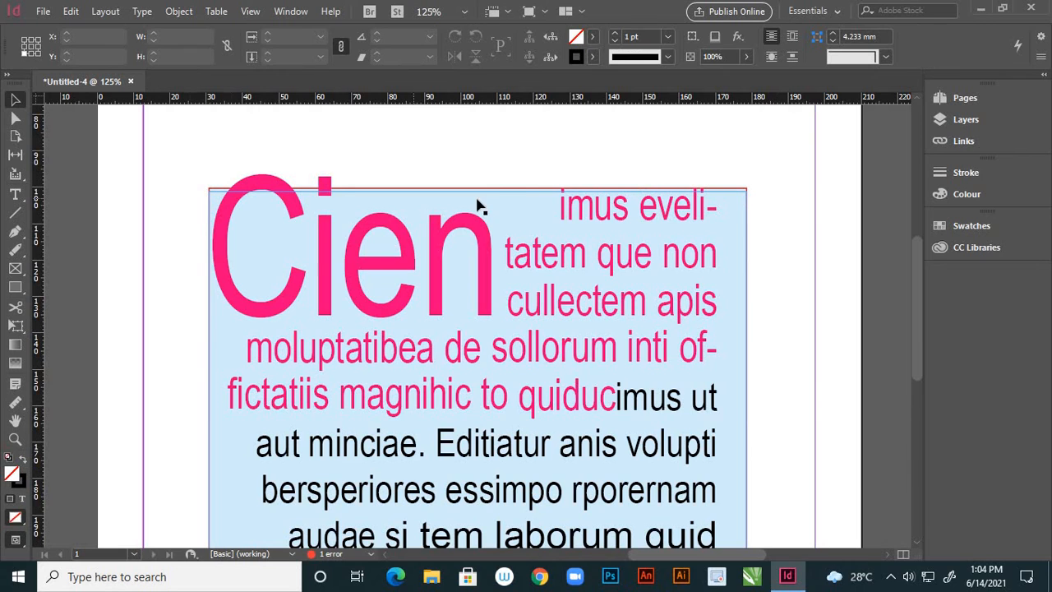
Step: Draw a rectangle about 165.5 mm wide and 138 mm high around the text frame
{"action": "key", "text": "ctrl+minus"}
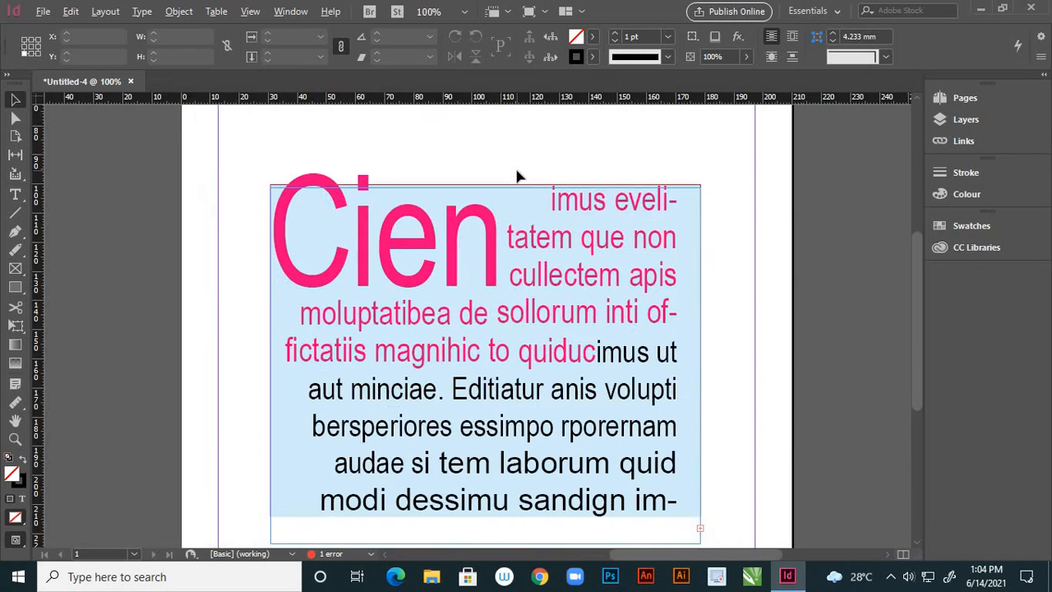
{"action": "left_click", "coordinate": [17, 287]}
{"action": "key", "text": "ctrl+minus"}
{"action": "key", "text": "ctrl+minus"}
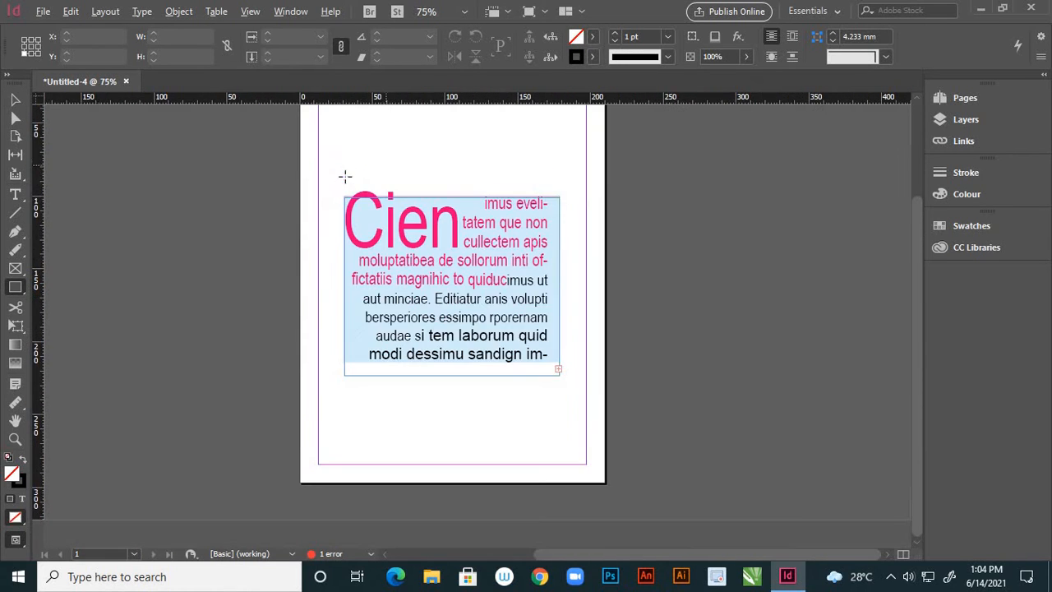
{"action": "left_click_drag", "start_coordinate": [333, 189], "coordinate": [573, 388]}
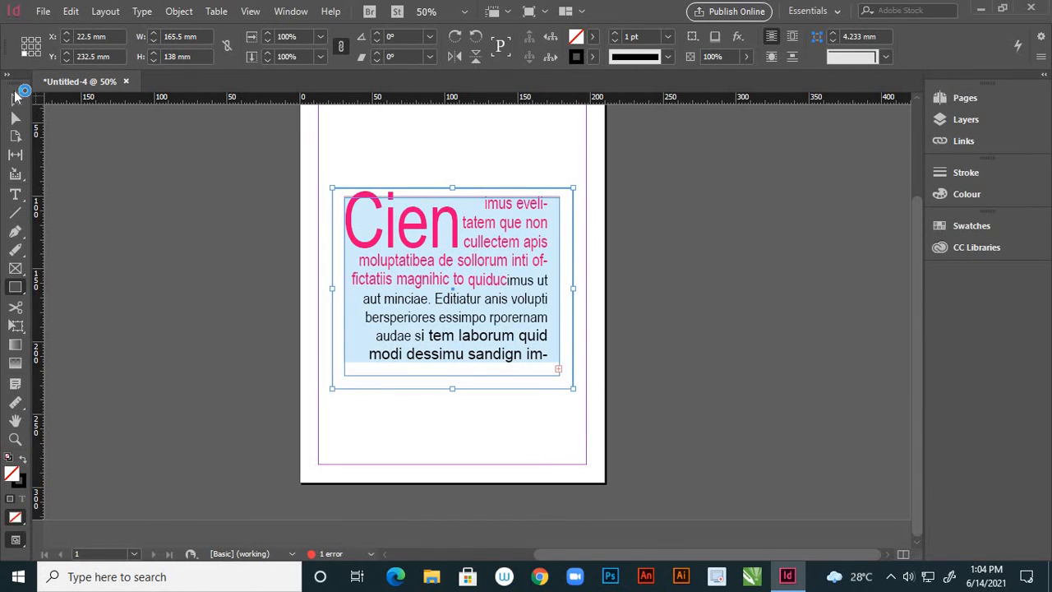
{"action": "left_click", "coordinate": [14, 100]}
{"action": "key", "text": "Return"}
{"action": "left_click", "coordinate": [594, 273]}
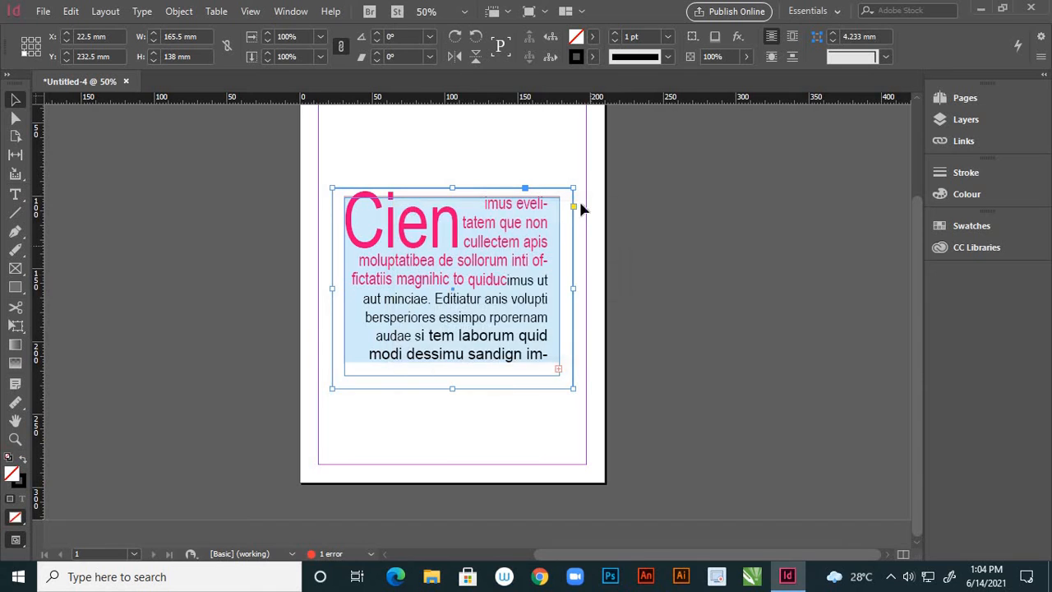
Step: Try the Thick - Thin - Thick stroke type on the rectangle, and change it to Wavy
{"action": "key", "text": "ctrl+="}
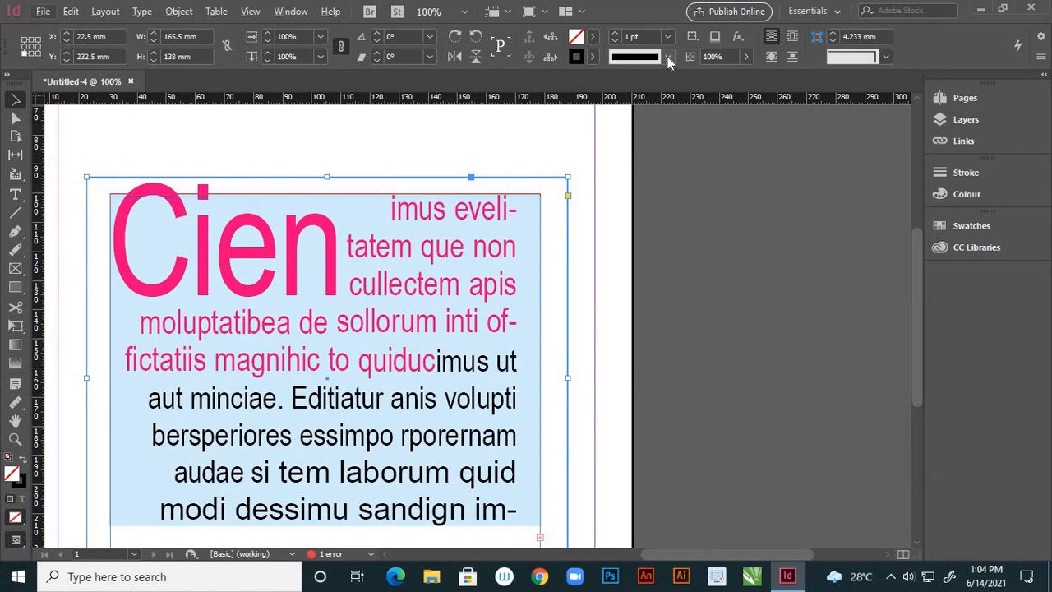
{"action": "left_click", "coordinate": [667, 57]}
{"action": "left_click", "coordinate": [668, 122]}
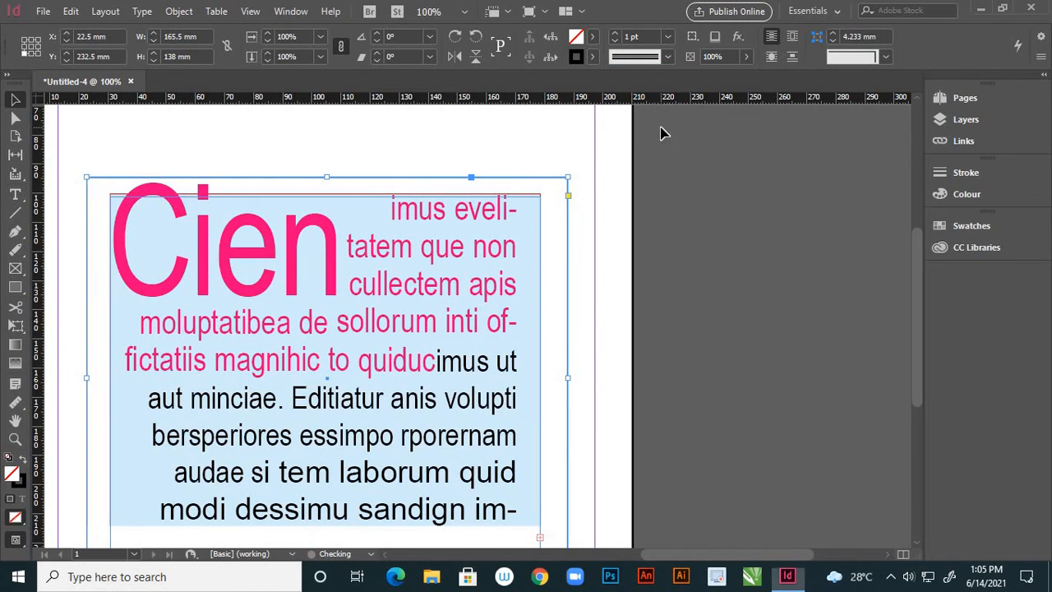
{"action": "left_click", "coordinate": [666, 58]}
{"action": "left_click", "coordinate": [661, 302]}
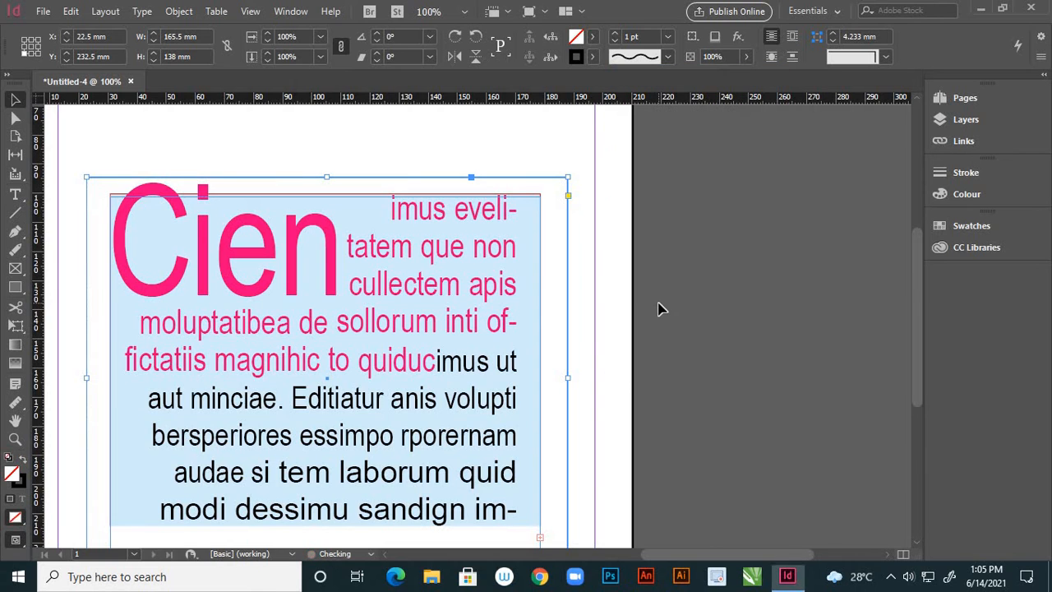
Step: Set the wavy rectangle's stroke weight to 5 pt
{"action": "key", "text": "ctrl+="}
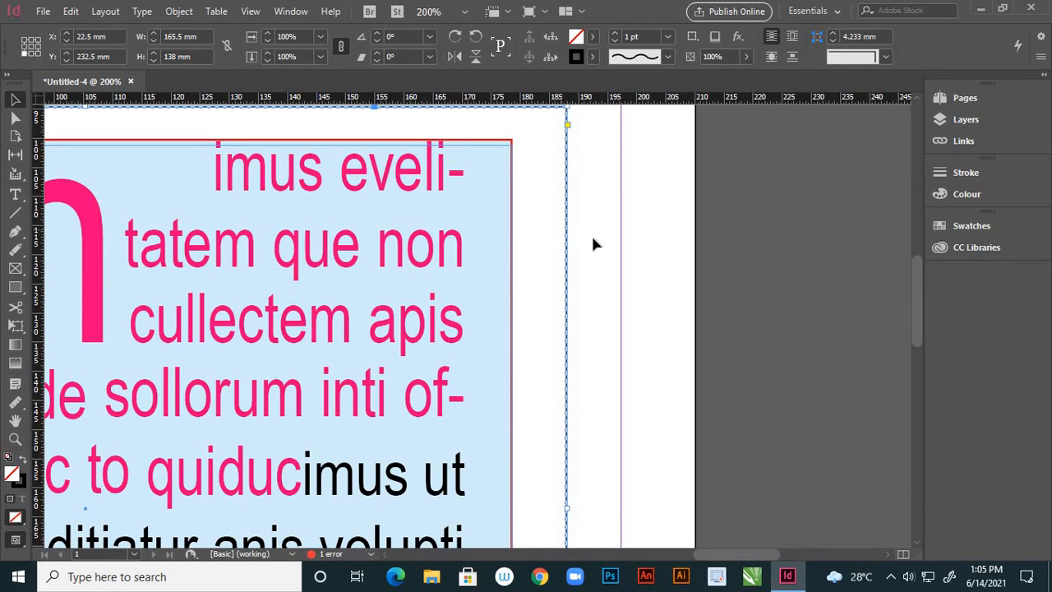
{"action": "key", "text": "ctrl+minus"}
{"action": "key", "text": "ctrl+minus"}
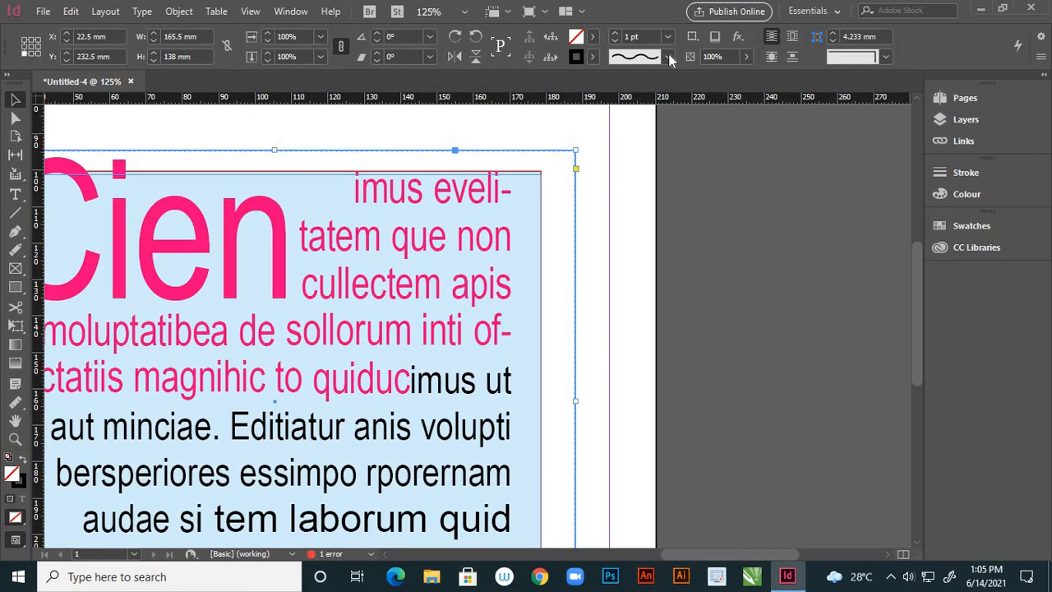
{"action": "left_click", "coordinate": [668, 39]}
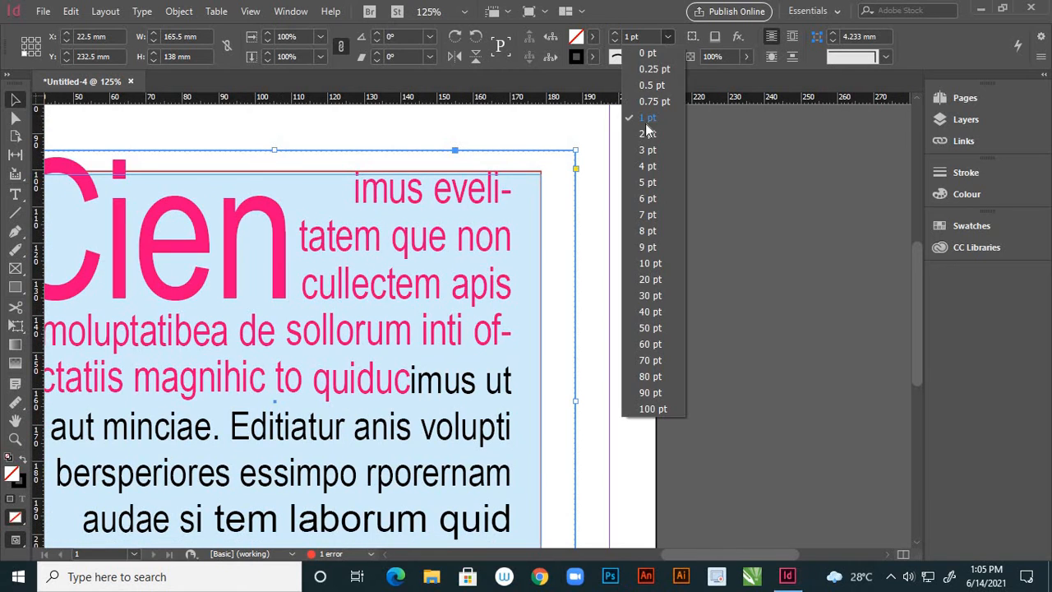
{"action": "left_click", "coordinate": [658, 180]}
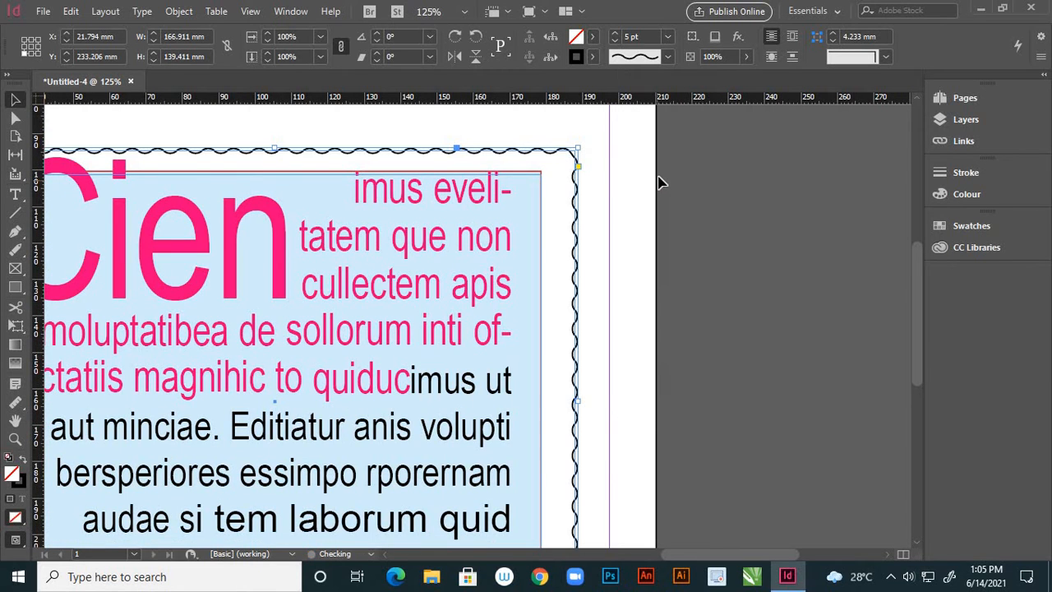
Step: Try the Thick - Thin and Thick - Thick stroke types on the rectangle, and change it to Straight Hash
{"action": "left_click", "coordinate": [668, 58]}
{"action": "left_click", "coordinate": [668, 73]}
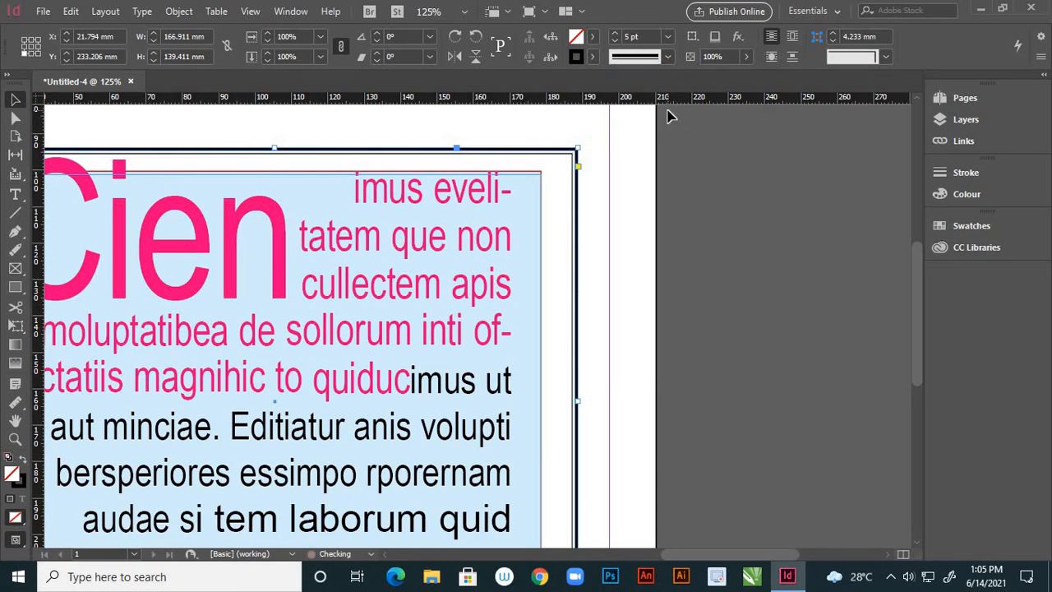
{"action": "left_click", "coordinate": [668, 59]}
{"action": "left_click", "coordinate": [668, 90]}
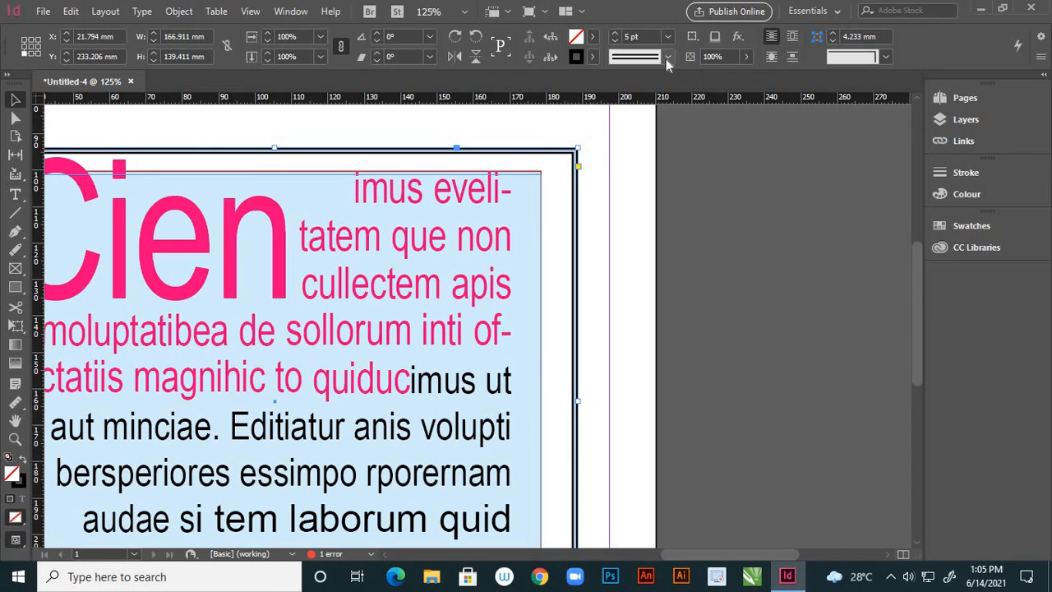
{"action": "left_click", "coordinate": [667, 59]}
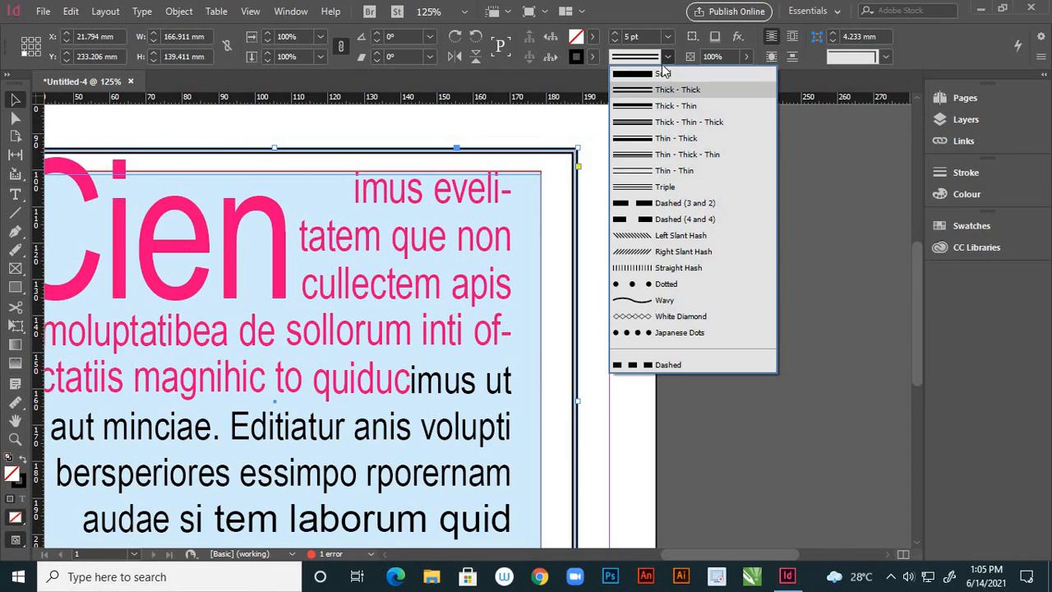
{"action": "left_click", "coordinate": [676, 268]}
{"action": "left_click", "coordinate": [676, 272]}
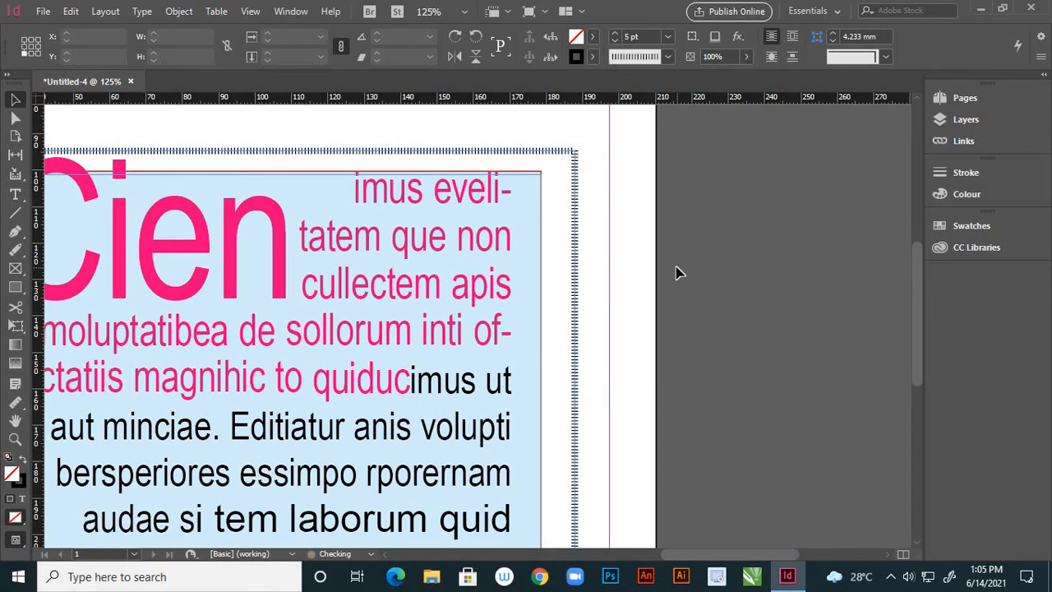
Step: Change the rectangle's stroke type to Japanese Dots and deselect it
{"action": "left_click", "coordinate": [668, 58]}
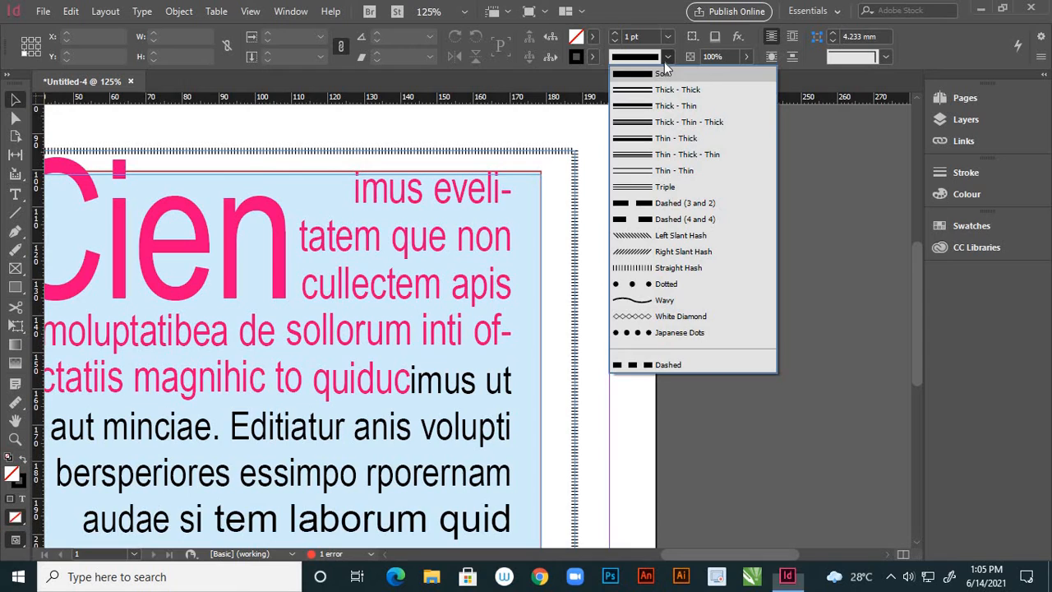
{"action": "left_click", "coordinate": [656, 333]}
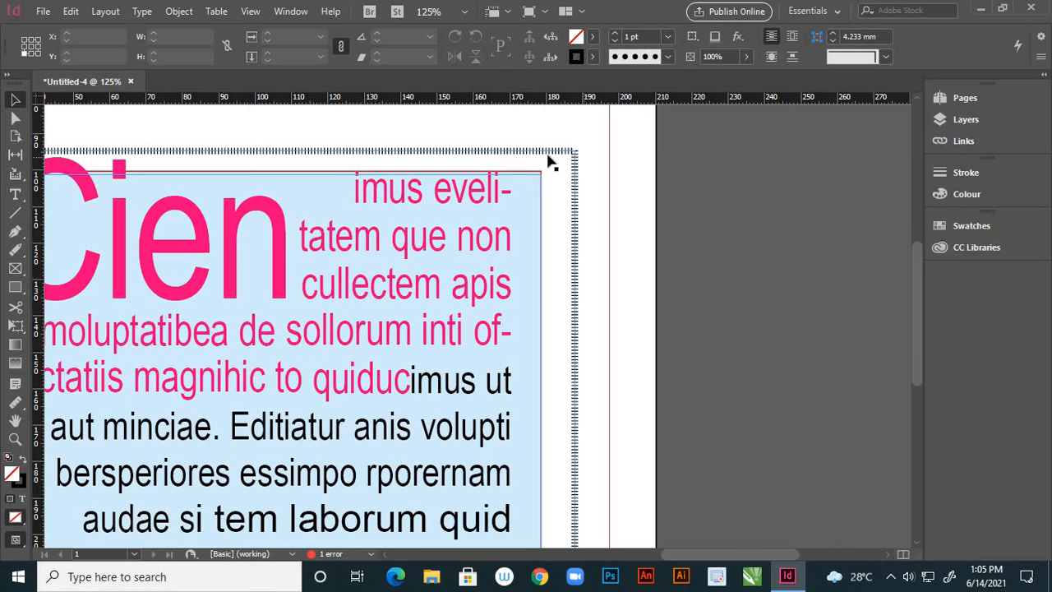
{"action": "left_click", "coordinate": [574, 153]}
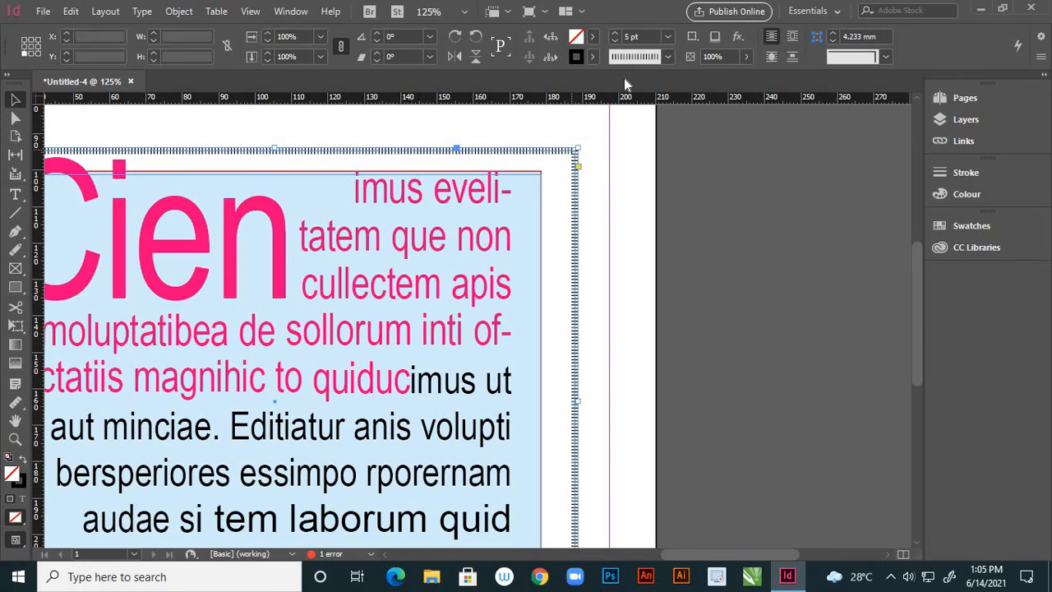
{"action": "left_click", "coordinate": [667, 56]}
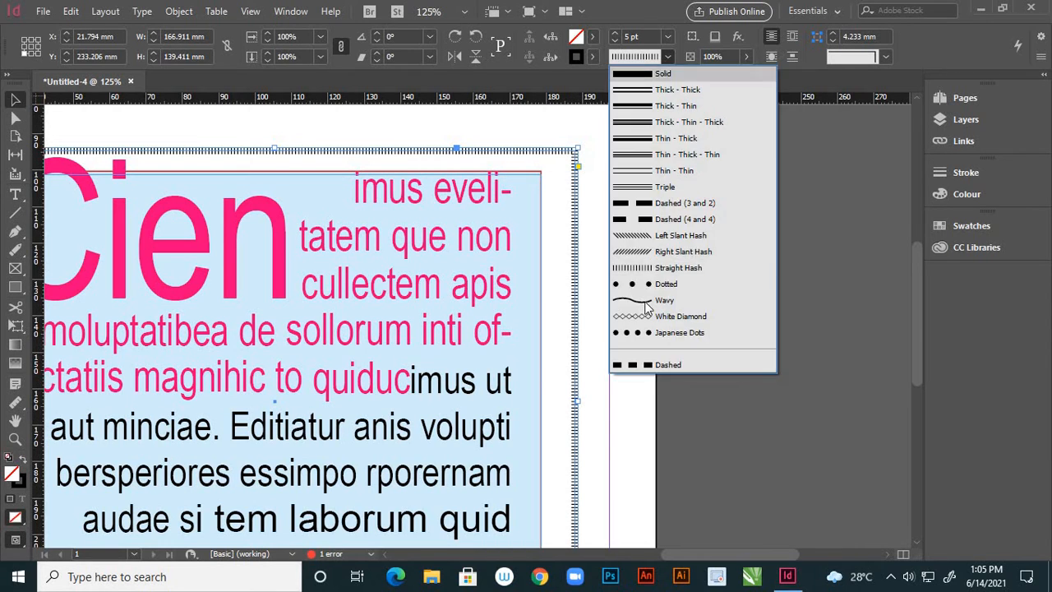
{"action": "left_click", "coordinate": [652, 334]}
{"action": "left_click", "coordinate": [634, 244]}
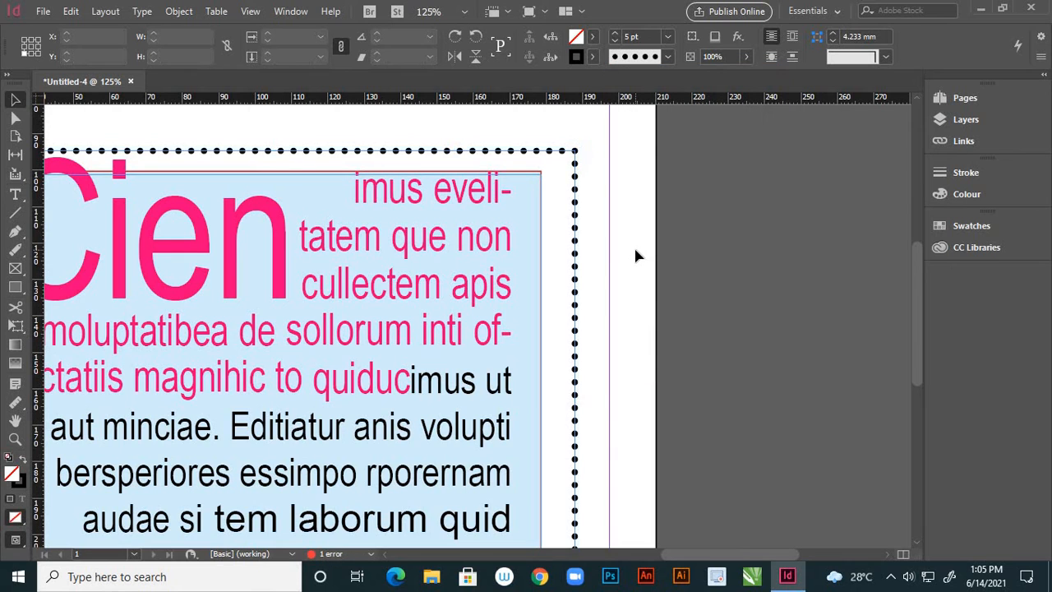
Step: Set the stroke type of the rectangle around the text to Solid
{"action": "scroll", "coordinate": [638, 231], "scroll_direction": "down", "scroll_amount": 2}
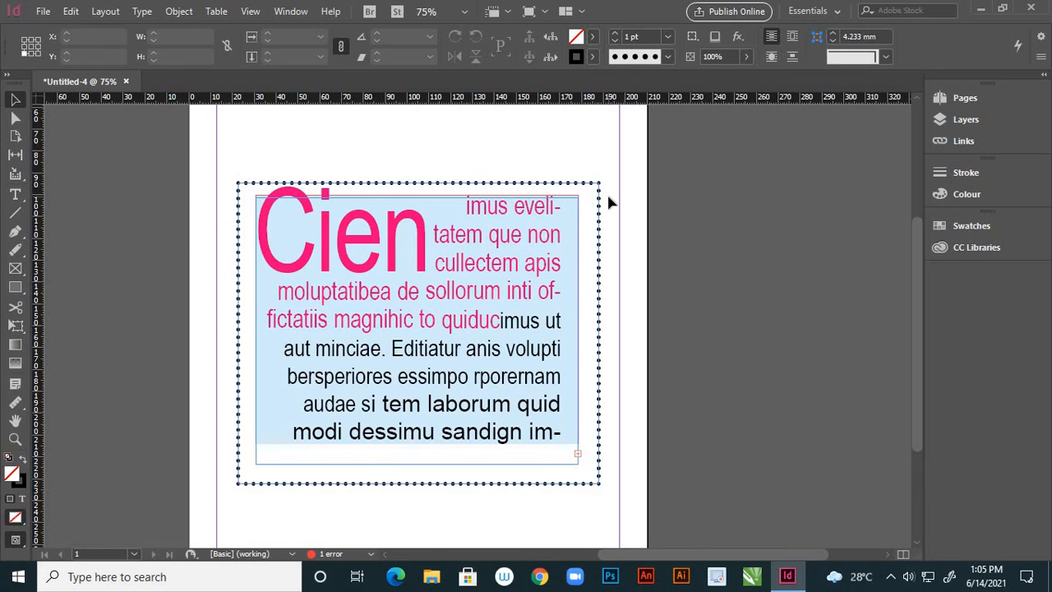
{"action": "scroll", "coordinate": [607, 192], "scroll_direction": "up", "scroll_amount": 1}
{"action": "left_click", "coordinate": [669, 58]}
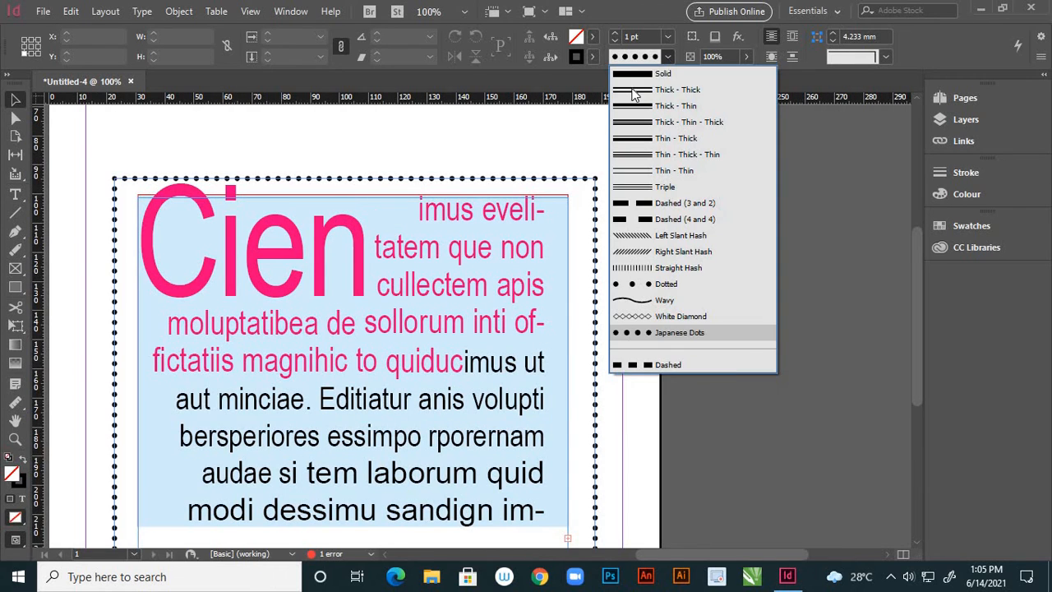
{"action": "key", "text": "Escape"}
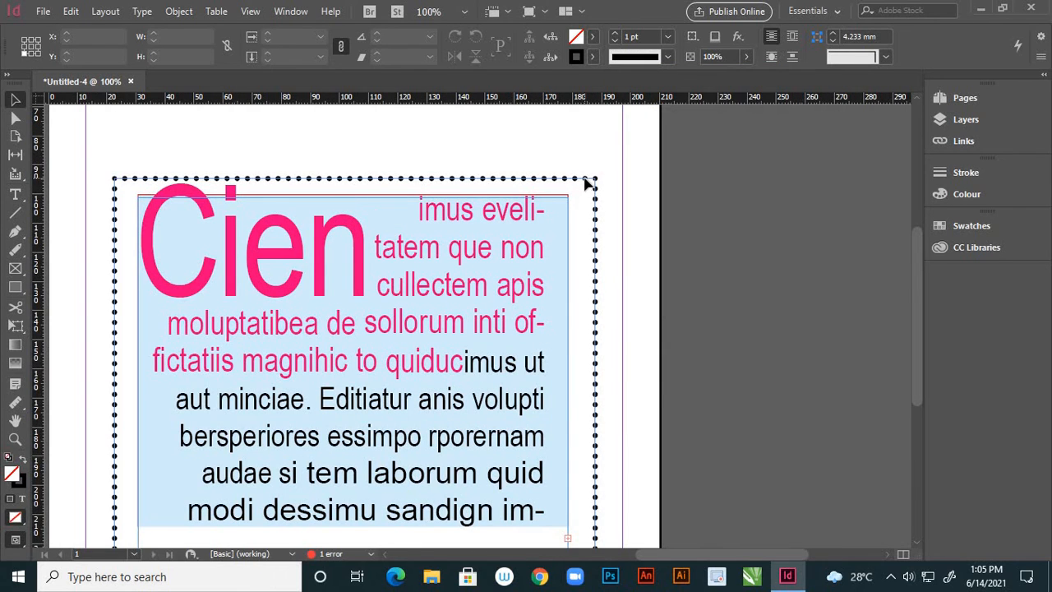
{"action": "key", "text": "Escape"}
{"action": "left_click", "coordinate": [670, 55]}
{"action": "left_click", "coordinate": [641, 76]}
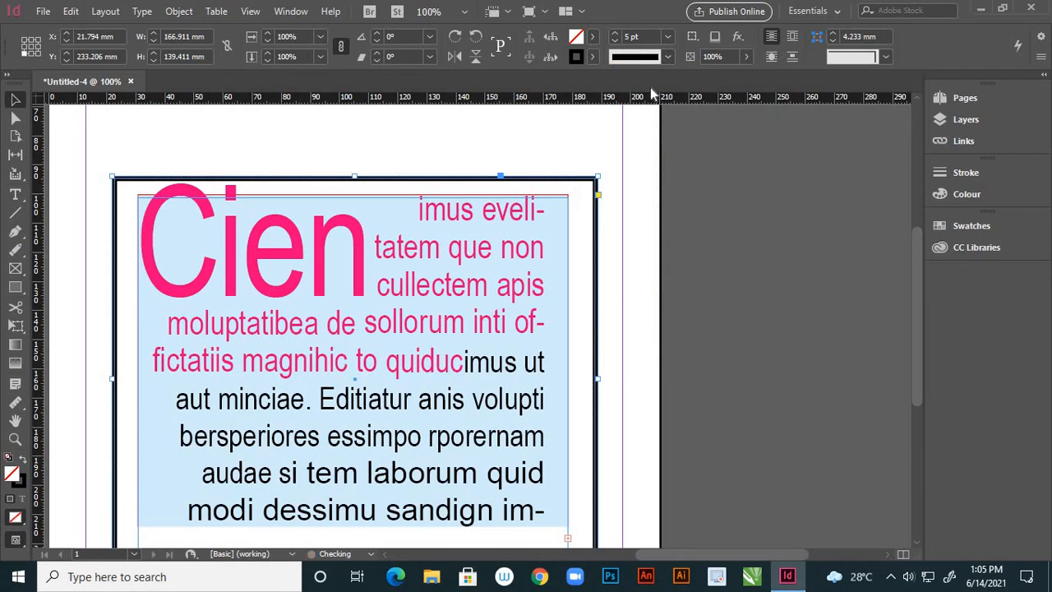
Step: Select the text from "aut minciae" through "sandig" and toggle its paragraph's hyphenation off and on, leaving it on
{"action": "left_click", "coordinate": [15, 194]}
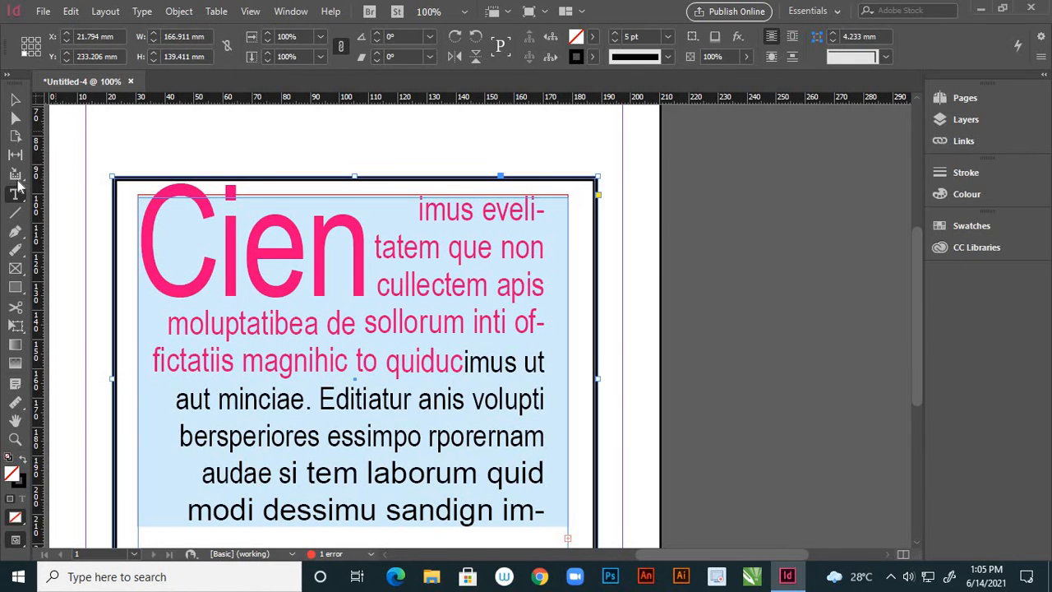
{"action": "scroll", "coordinate": [654, 254], "scroll_direction": "down", "scroll_amount": 1}
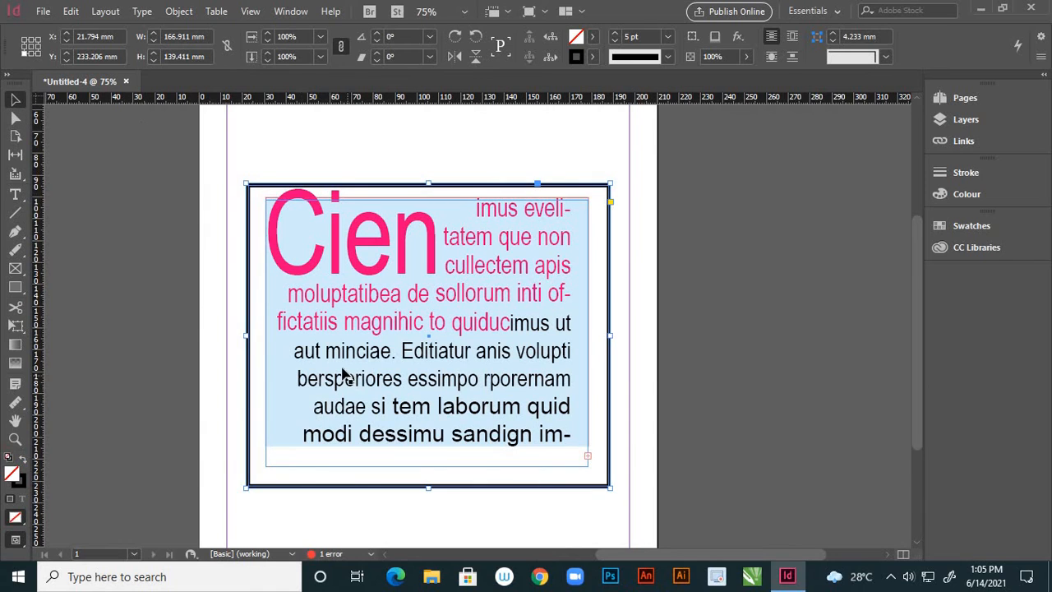
{"action": "left_click", "coordinate": [294, 330]}
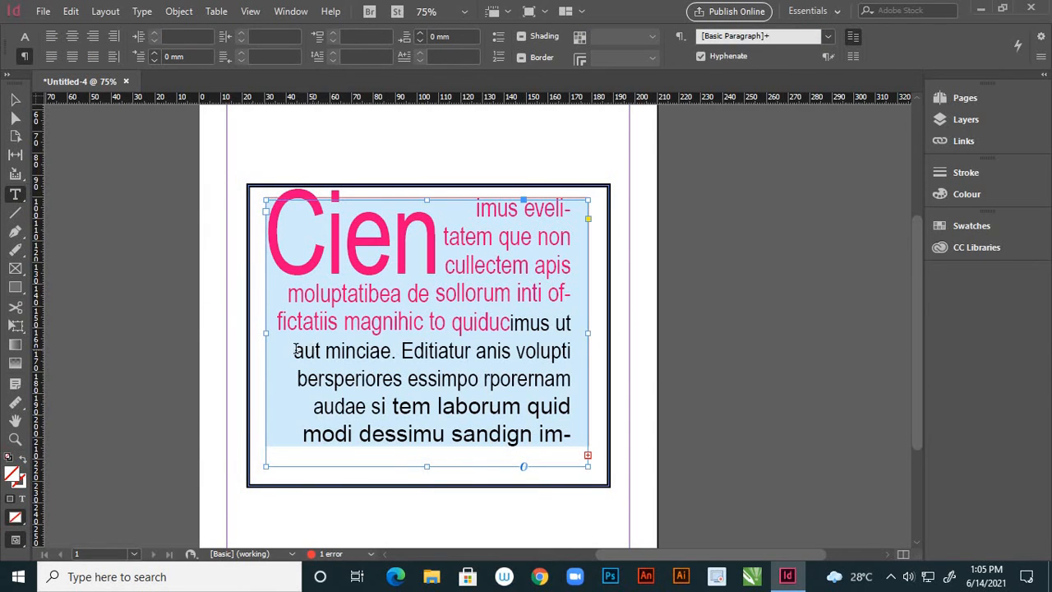
{"action": "left_click", "coordinate": [520, 433], "text": "shift"}
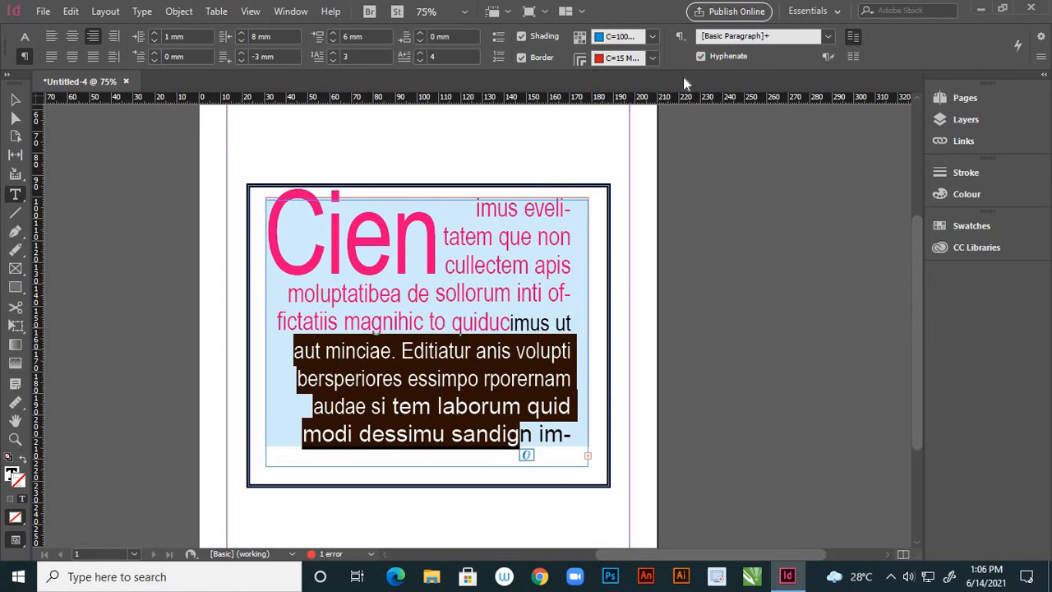
{"action": "left_click", "coordinate": [702, 57]}
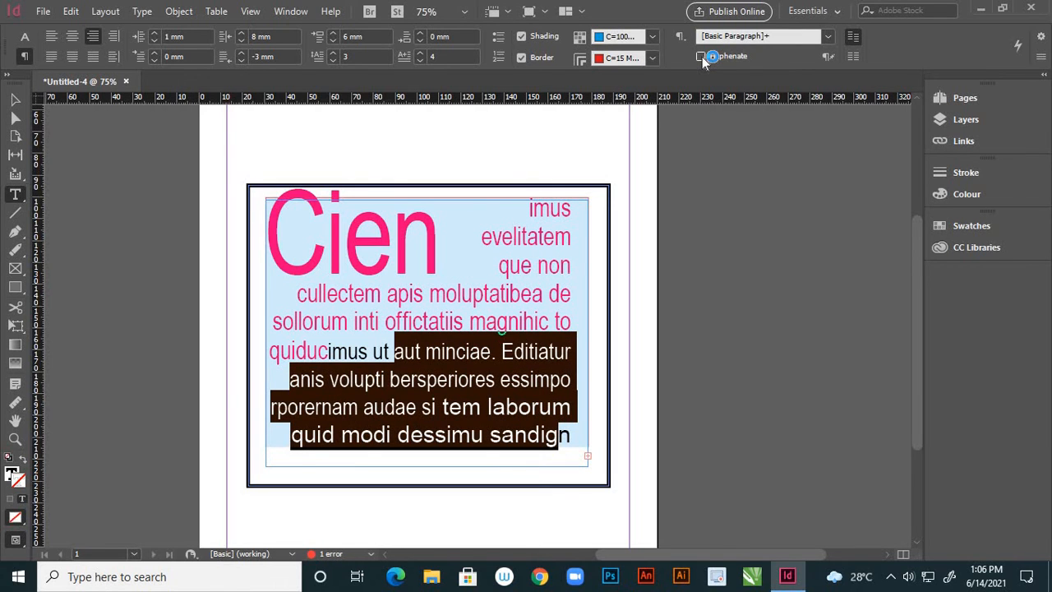
{"action": "left_click", "coordinate": [701, 57]}
{"action": "left_click", "coordinate": [701, 56]}
{"action": "left_click", "coordinate": [701, 56]}
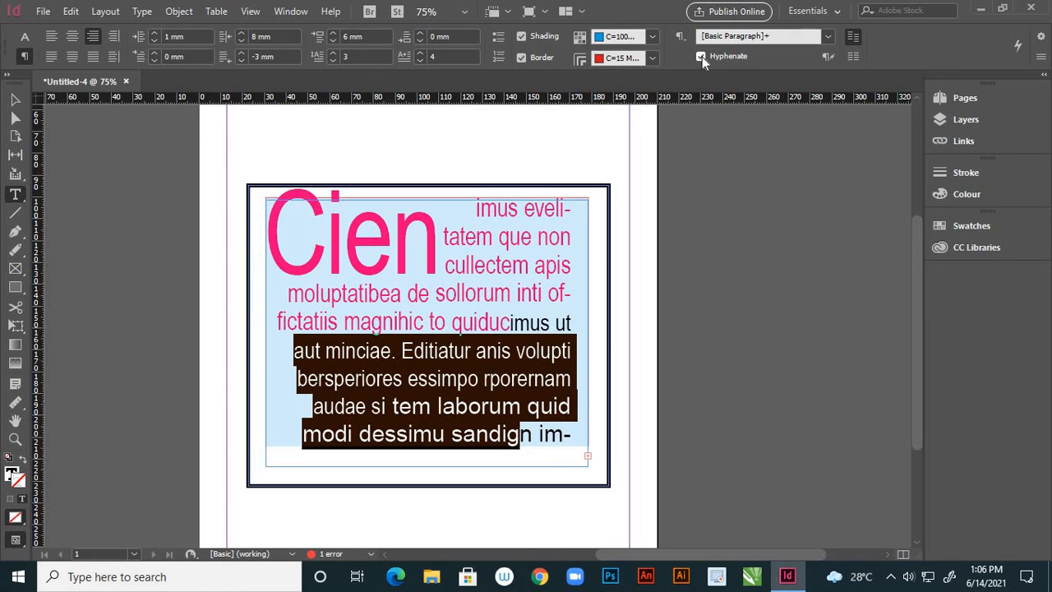
{"action": "left_click", "coordinate": [701, 57]}
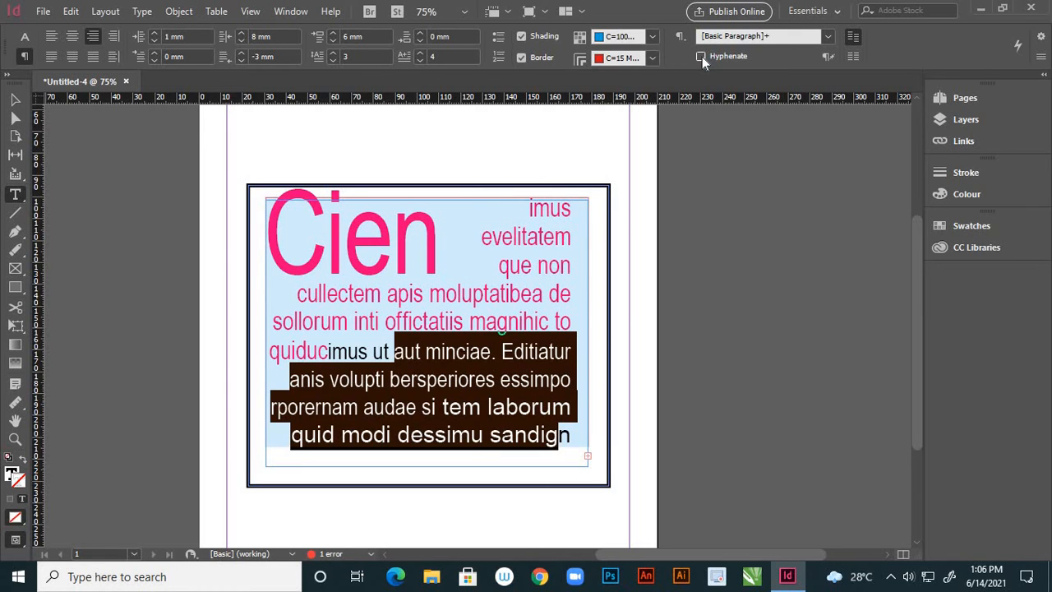
{"action": "left_click", "coordinate": [701, 57]}
{"action": "left_click", "coordinate": [702, 56]}
{"action": "left_click", "coordinate": [701, 56]}
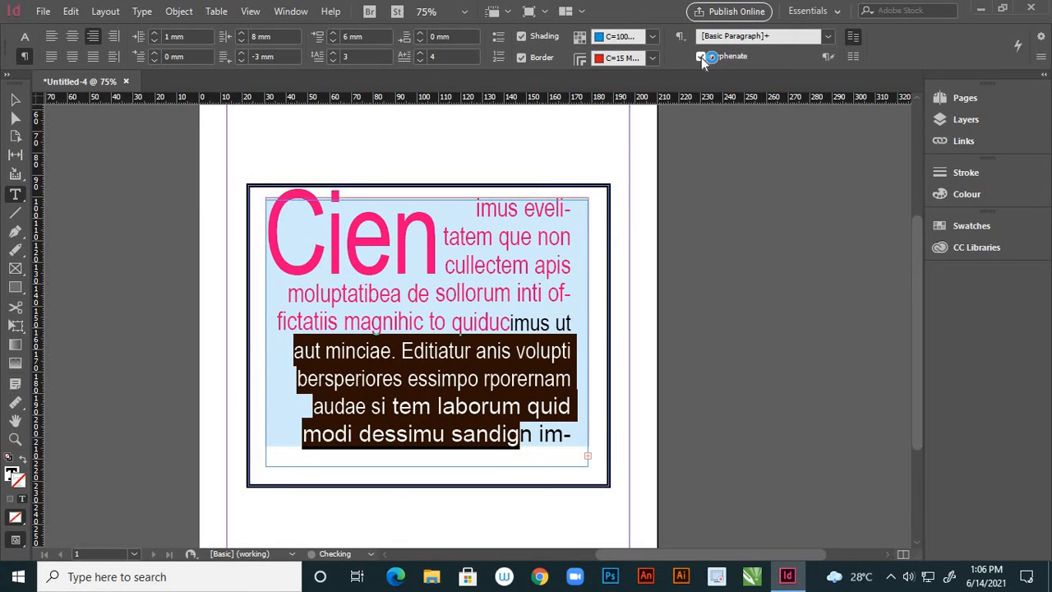
{"action": "left_click", "coordinate": [702, 57]}
{"action": "left_click", "coordinate": [701, 56]}
{"action": "left_click", "coordinate": [700, 57]}
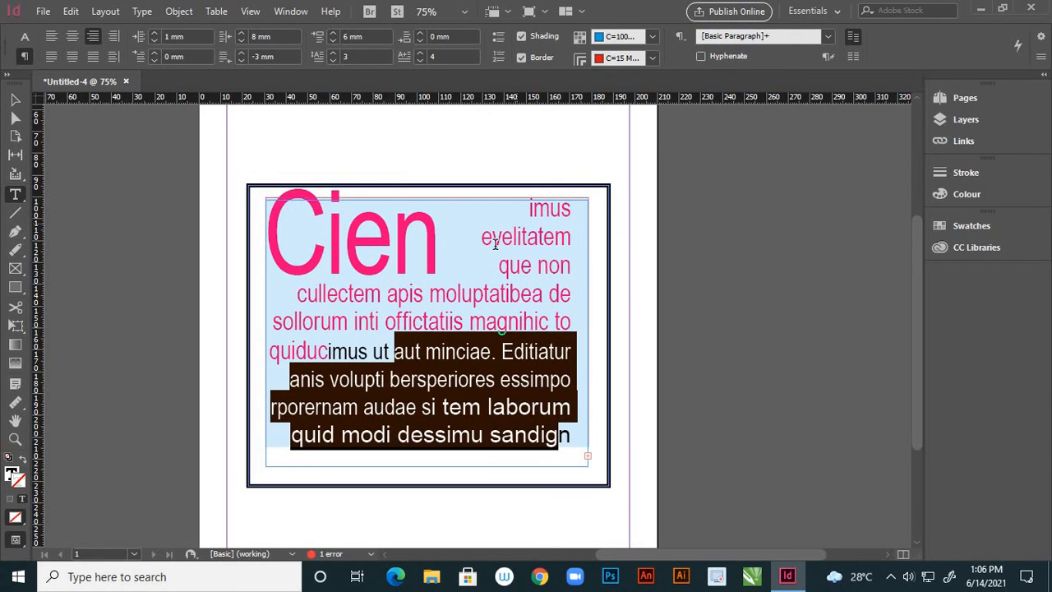
{"action": "left_click", "coordinate": [701, 57]}
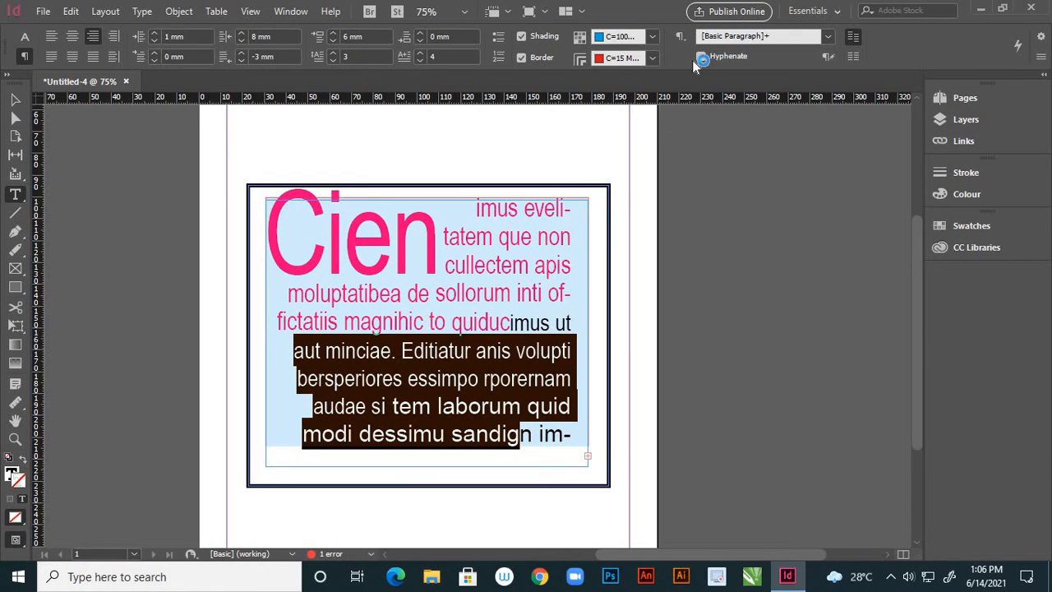
Step: Clear the style overrides in the selected text and try aligning its paragraph to the baseline grid
{"action": "left_click", "coordinate": [830, 59]}
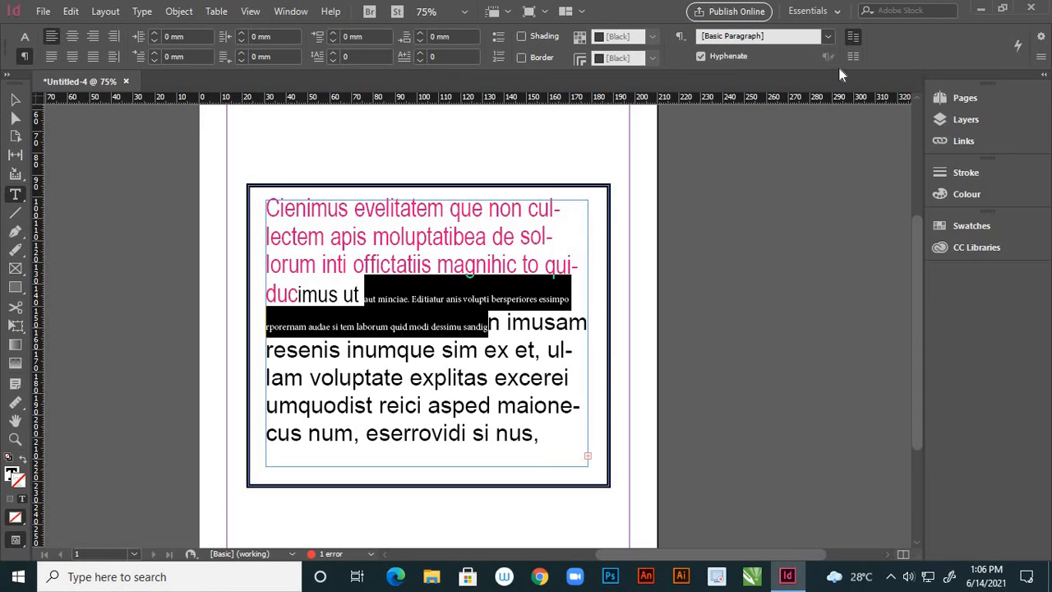
{"action": "left_click", "coordinate": [852, 57]}
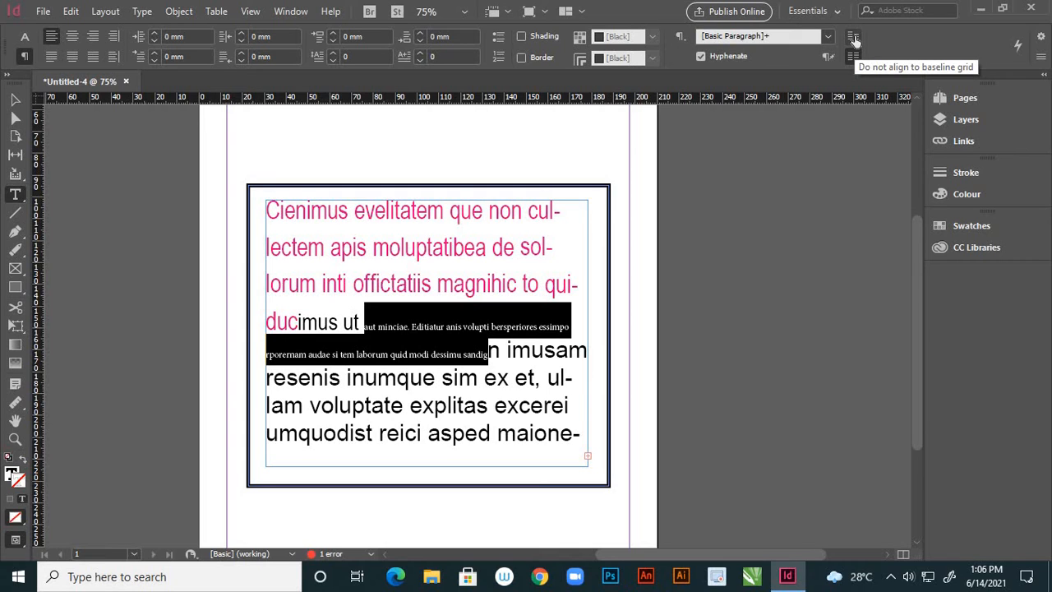
{"action": "left_click", "coordinate": [855, 36]}
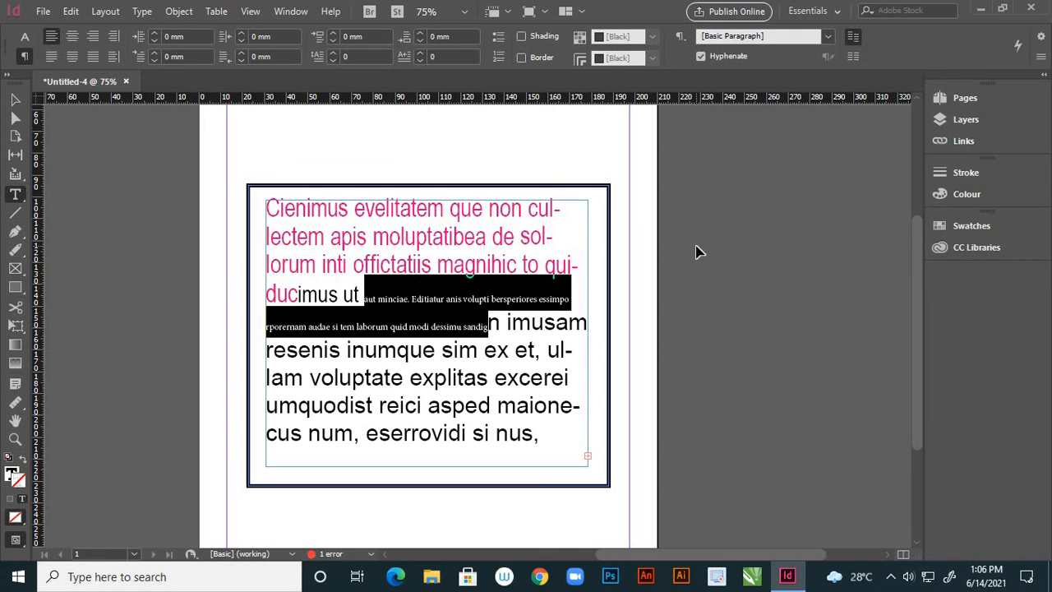
Step: Undo the baseline grid alignment changes and the clearing of the style overrides
{"action": "key", "text": "ctrl+z"}
{"action": "key", "text": "ctrl+z"}
{"action": "key", "text": "ctrl+z"}
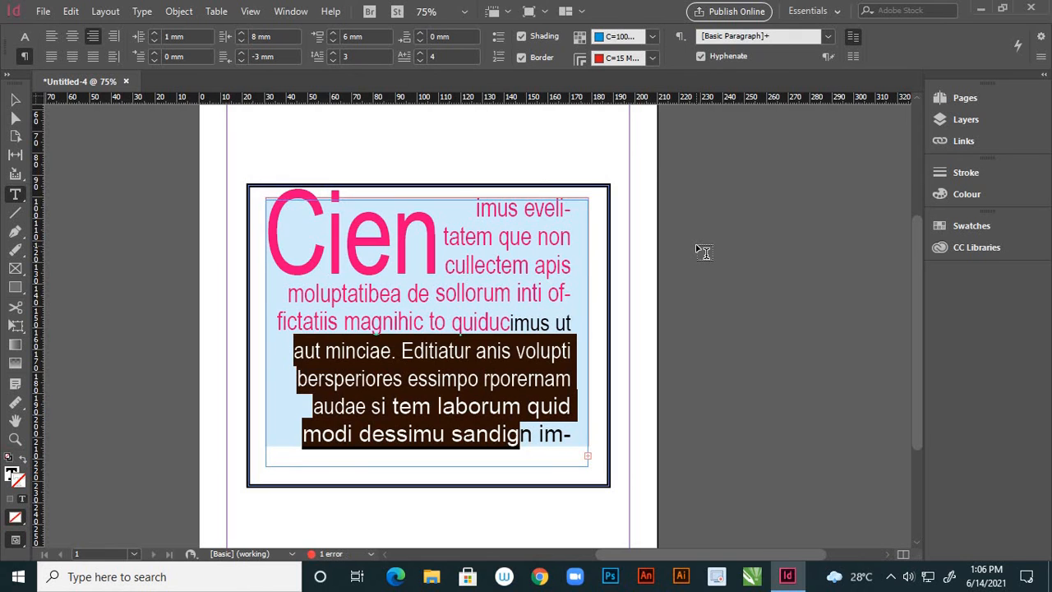
Step: Move the text frame and its surrounding rectangle together off the page onto the pasteboard, to about X -272 mm, Y 189 mm
{"action": "left_click", "coordinate": [14, 100]}
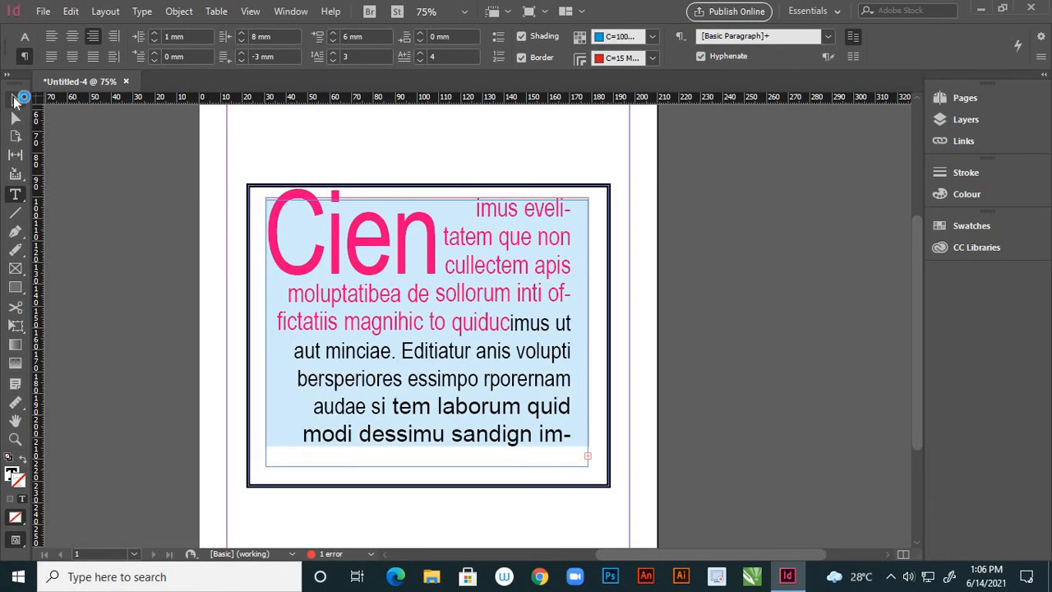
{"action": "left_click", "coordinate": [15, 194]}
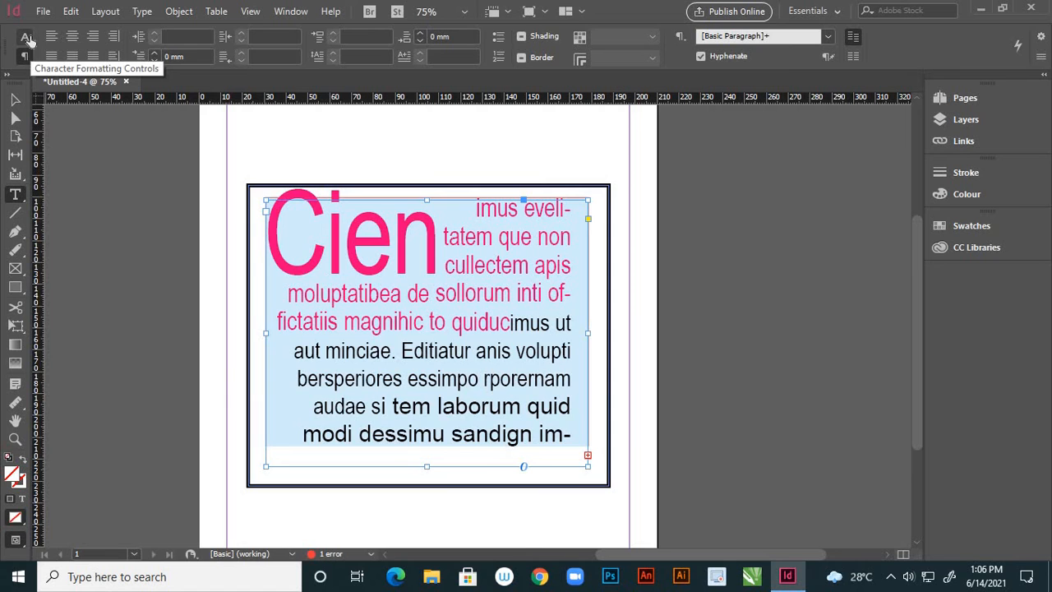
{"action": "left_click", "coordinate": [15, 100]}
{"action": "key", "text": "ctrl+minus"}
{"action": "key", "text": "ctrl+minus"}
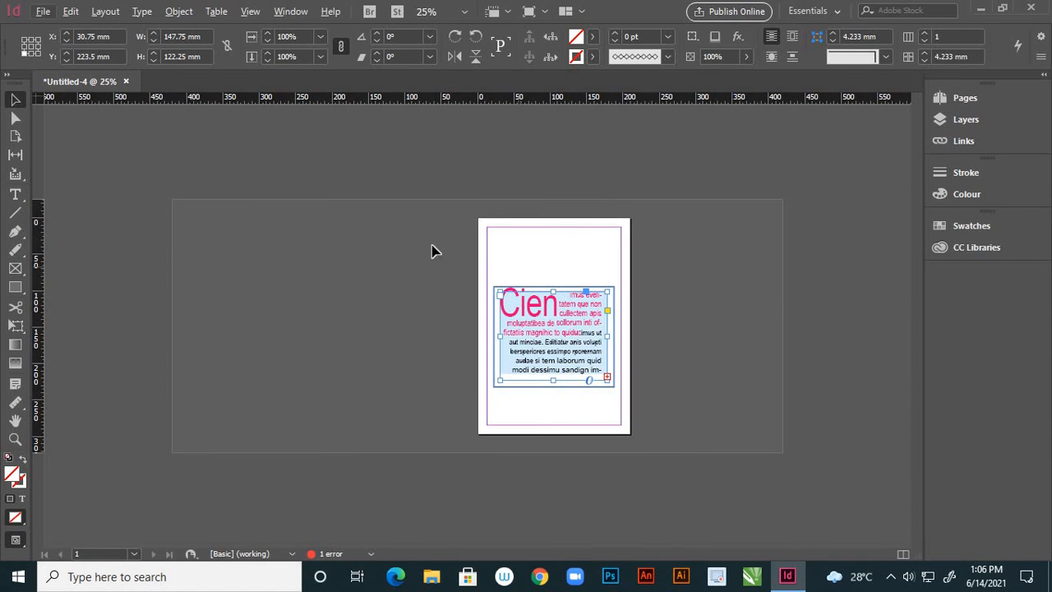
{"action": "left_click_drag", "start_coordinate": [459, 241], "coordinate": [378, 297]}
{"action": "key", "text": "ctrl+plus"}
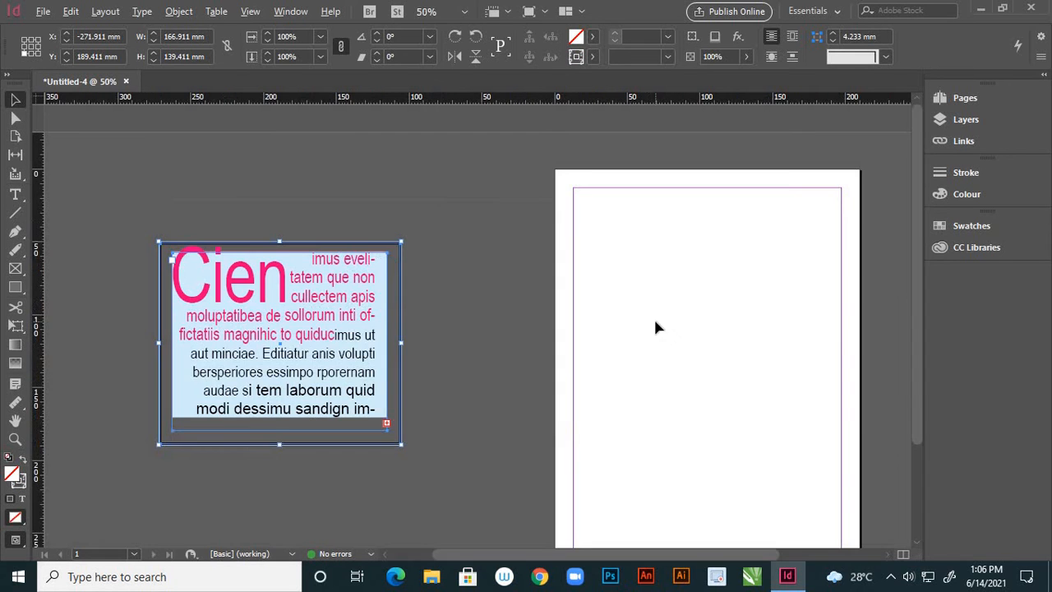
Step: Deselect the moved objects and bring the whole empty page into view
{"action": "key", "text": "ctrl+minus"}
{"action": "key", "text": "ctrl+plus"}
{"action": "key", "text": "alt"}
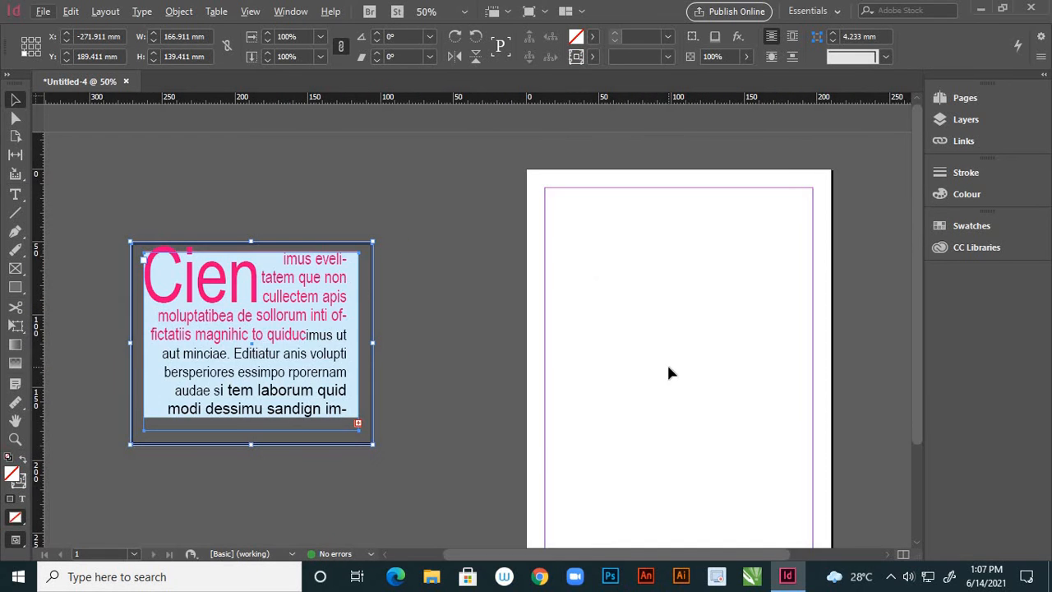
{"action": "key", "text": "h"}
{"action": "key", "text": "Escape"}
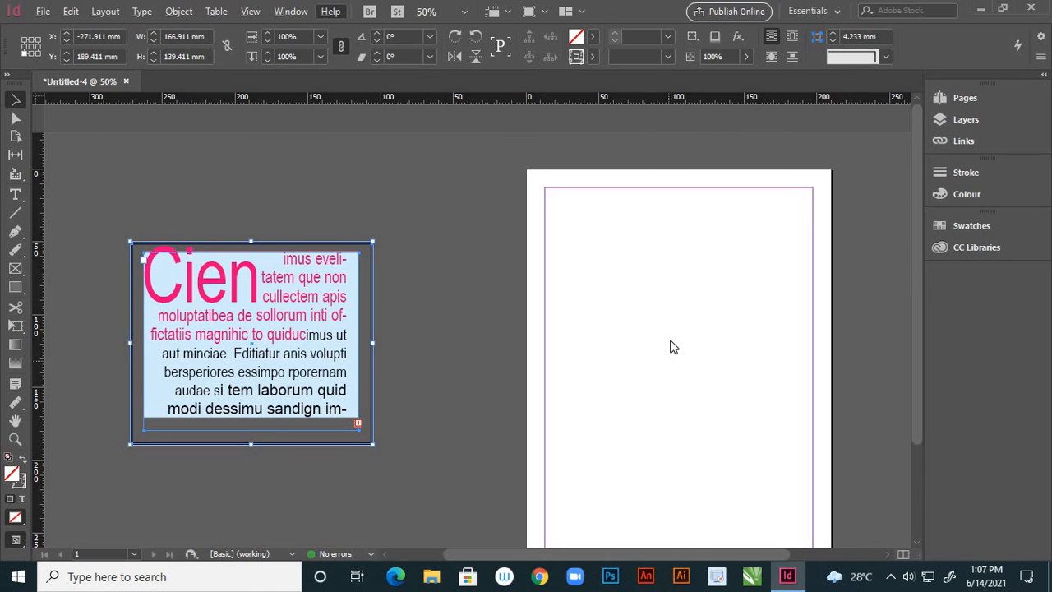
{"action": "key", "text": "h"}
{"action": "left_click_drag", "start_coordinate": [643, 333], "coordinate": [502, 273]}
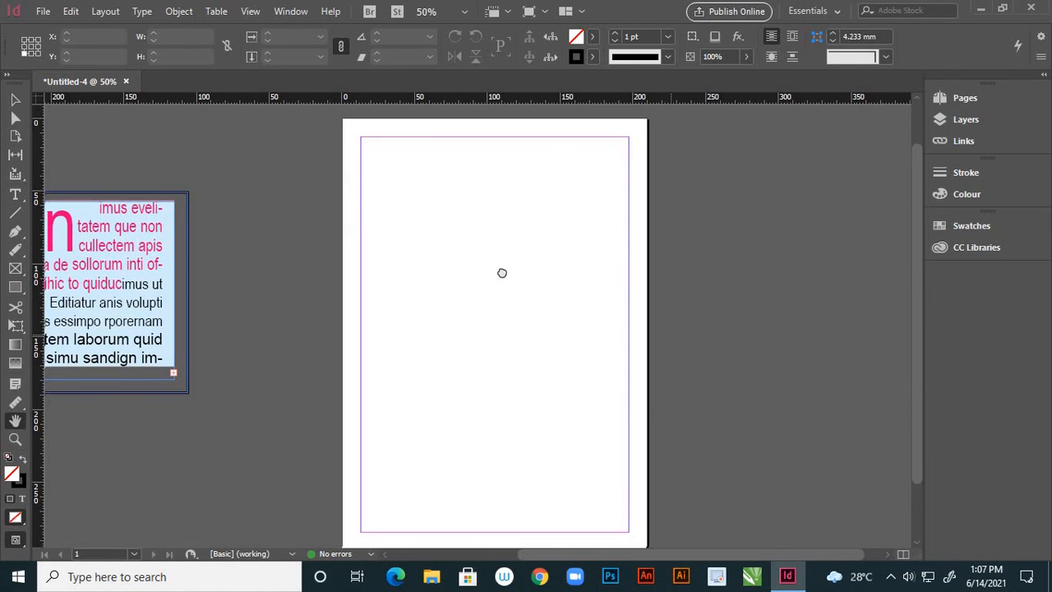
{"action": "left_click_drag", "start_coordinate": [54, 261], "coordinate": [69, 249]}
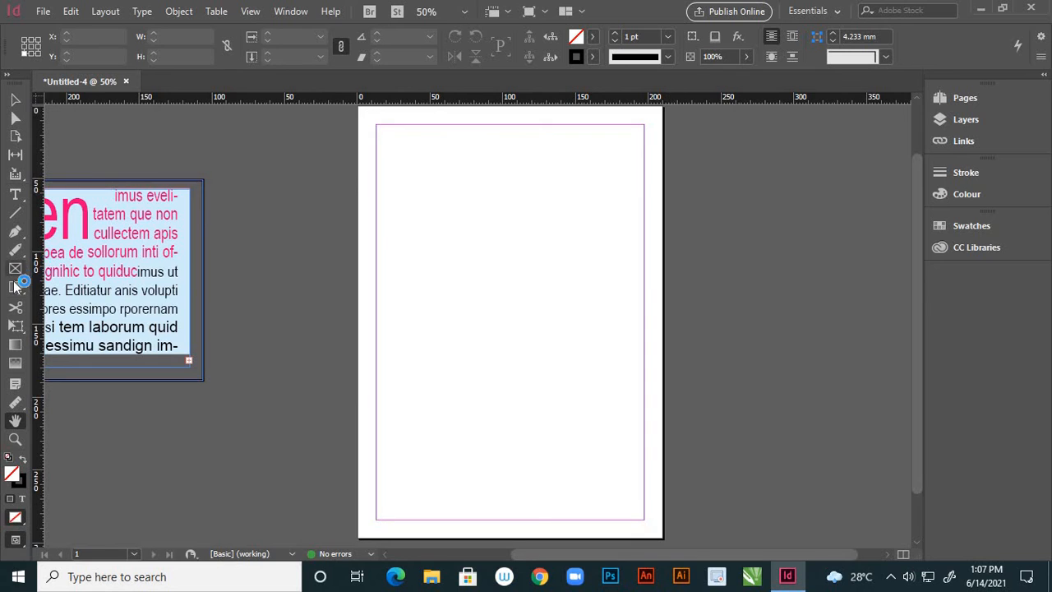
Step: Activate the Type tool and close the help page that opened in the browser
{"action": "left_click", "coordinate": [17, 195]}
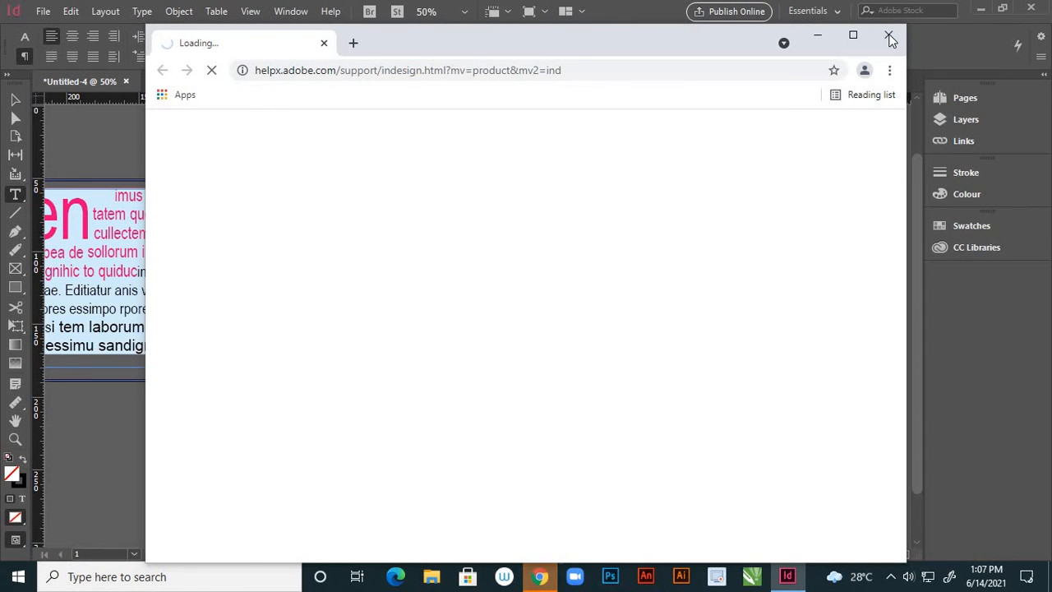
{"action": "left_click", "coordinate": [889, 34]}
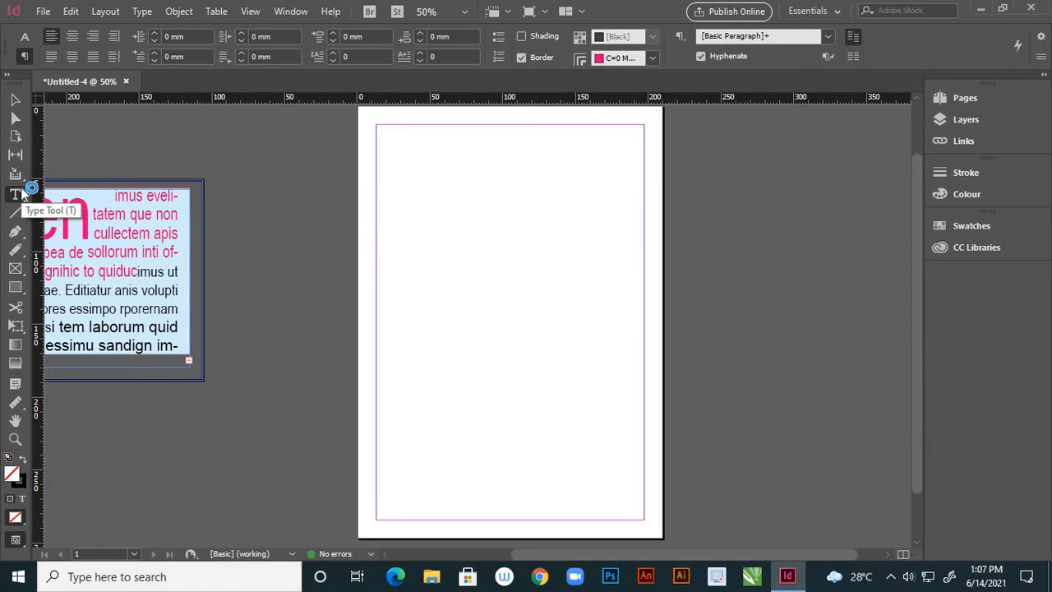
{"action": "left_click_drag", "start_coordinate": [398, 253], "coordinate": [616, 439]}
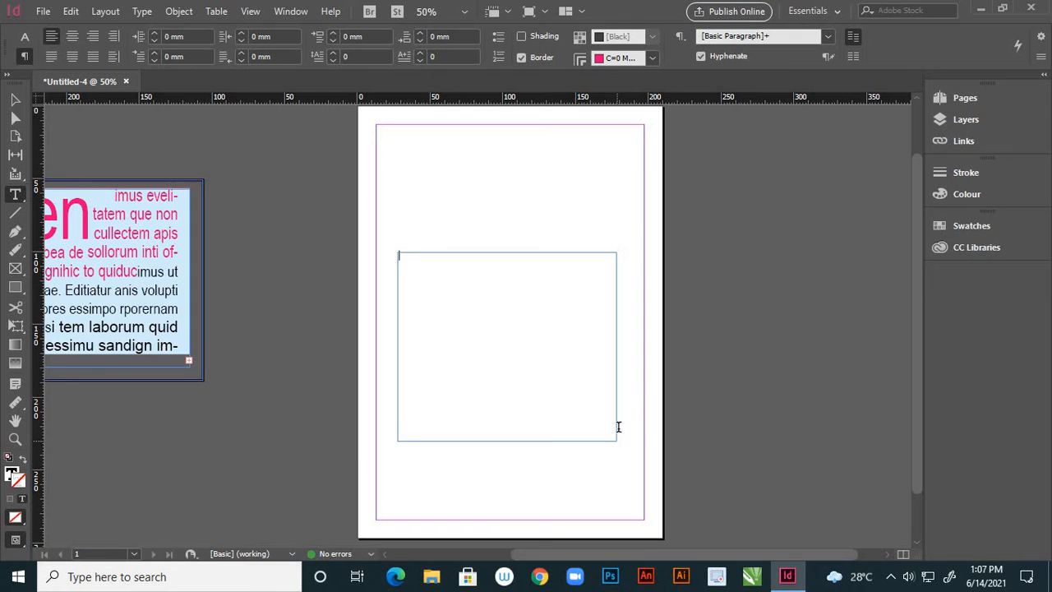
{"action": "key", "text": "ctrl+z"}
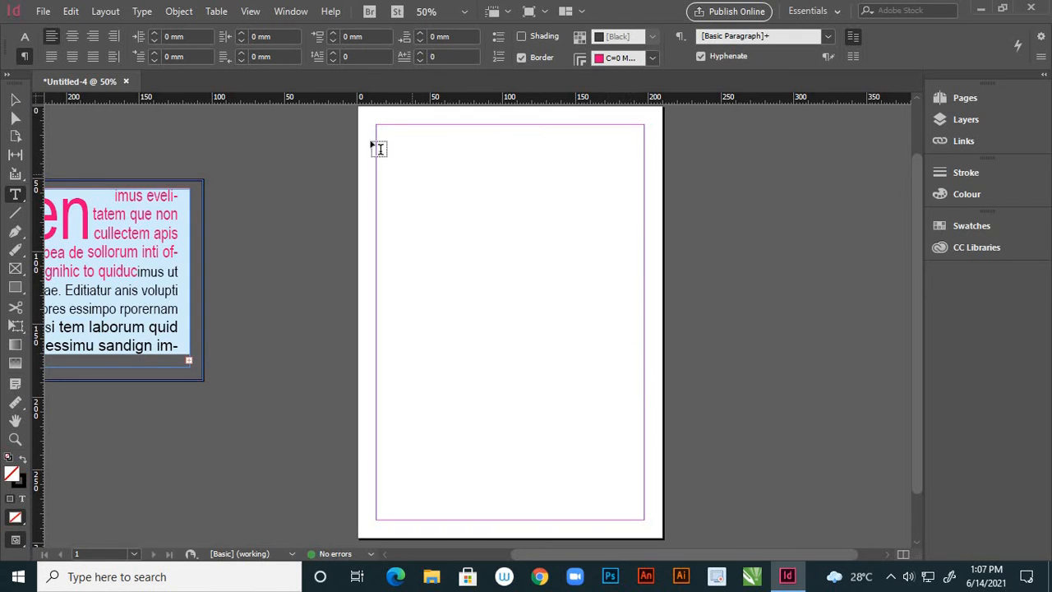
{"action": "left_click_drag", "start_coordinate": [386, 133], "coordinate": [473, 249]}
{"action": "left_click_drag", "start_coordinate": [498, 287], "coordinate": [585, 403]}
{"action": "key", "text": "ctrl+z"}
{"action": "key", "text": "ctrl+z"}
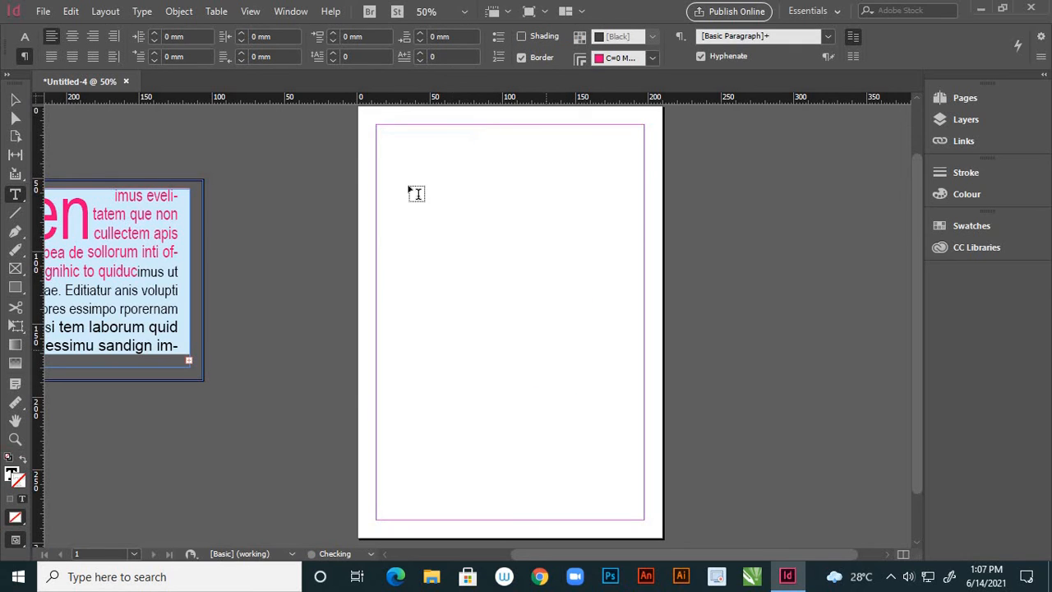
{"action": "left_click_drag", "start_coordinate": [388, 141], "coordinate": [534, 341]}
{"action": "left_click_drag", "start_coordinate": [615, 461], "coordinate": [623, 473]}
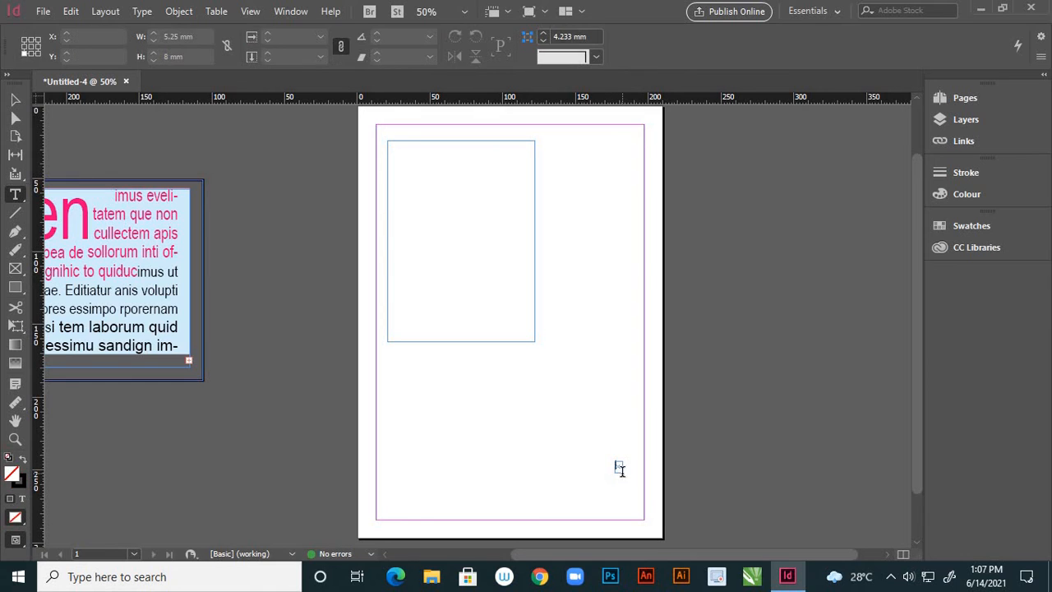
{"action": "key", "text": "ctrl+z"}
{"action": "key", "text": "ctrl+z"}
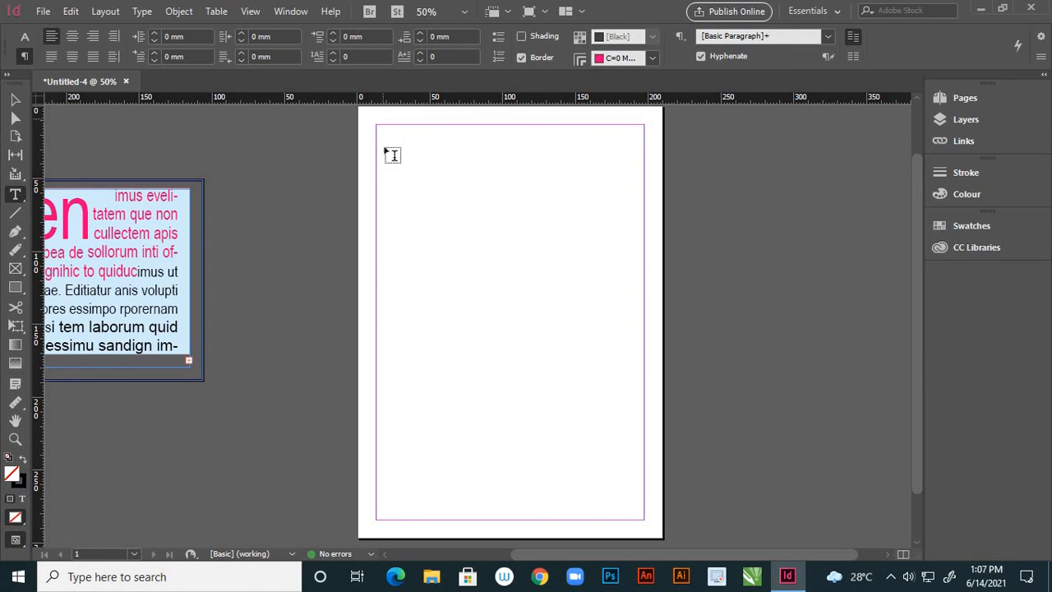
Step: Draw a large text frame inside the page margins and fill it with placeholder text
{"action": "left_click_drag", "start_coordinate": [387, 140], "coordinate": [605, 481]}
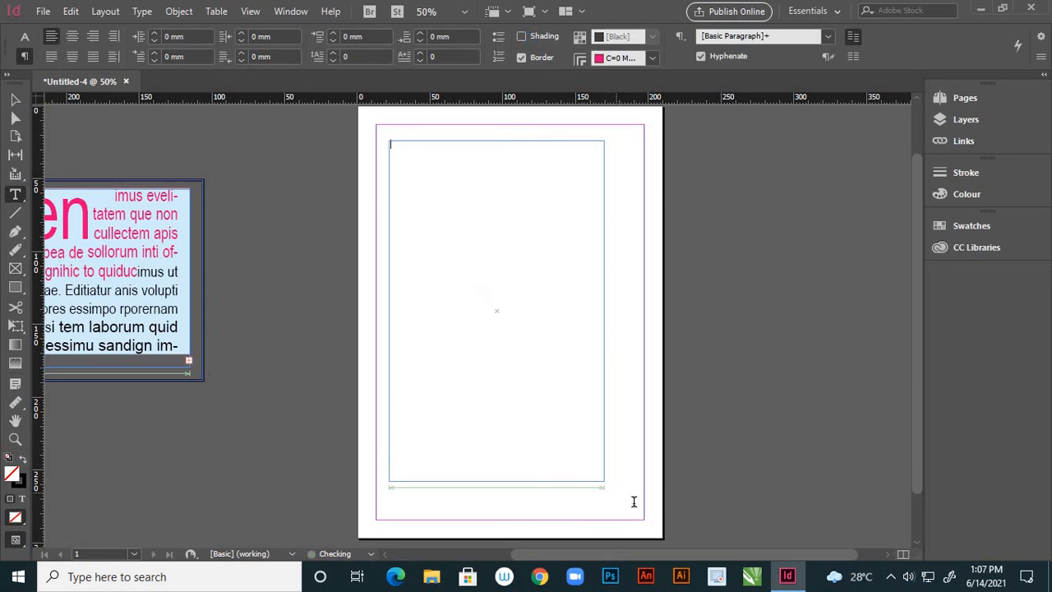
{"action": "right_click", "coordinate": [399, 148]}
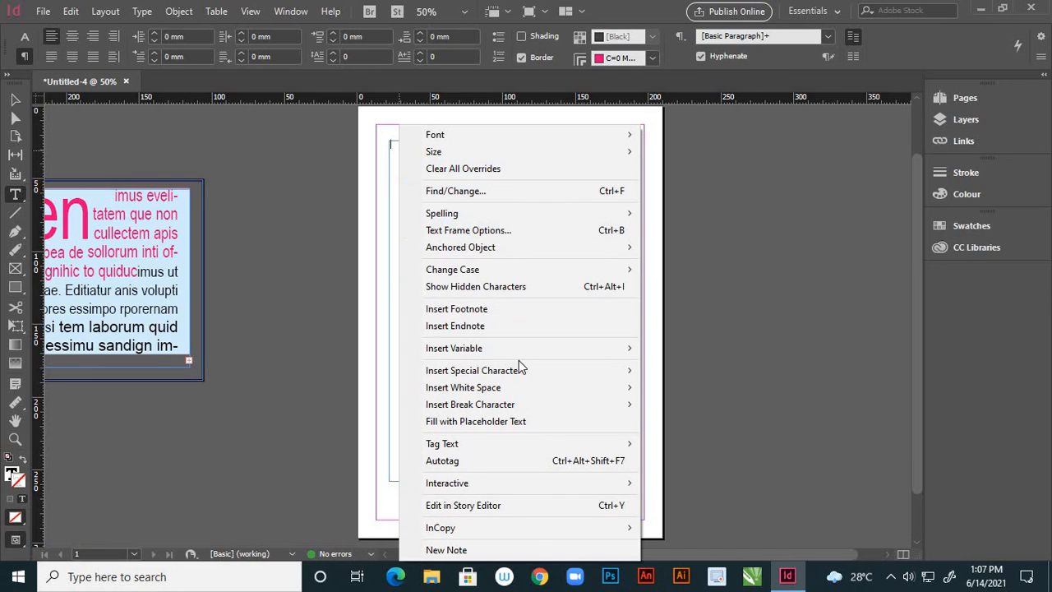
{"action": "left_click", "coordinate": [512, 423]}
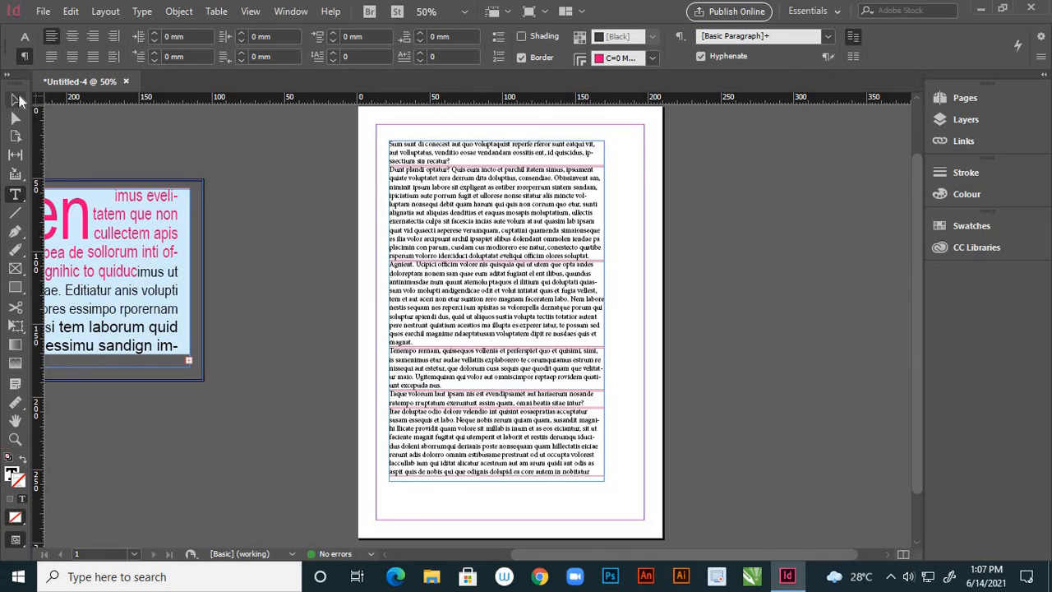
Step: Set all the placeholder text in the new frame to Justify all lines, and deselect the frame
{"action": "left_click", "coordinate": [17, 99]}
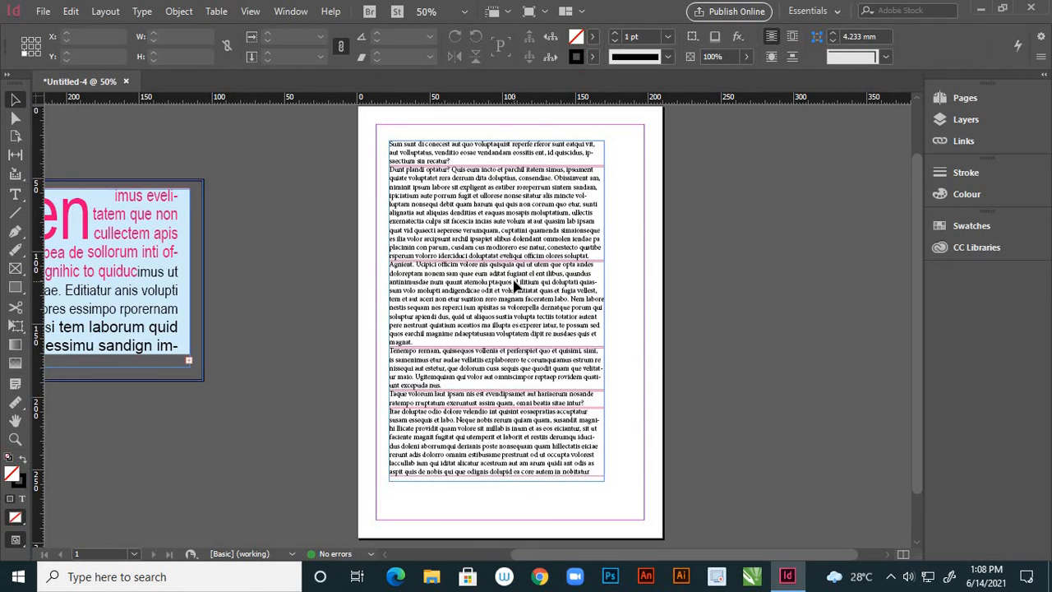
{"action": "left_click", "coordinate": [16, 195]}
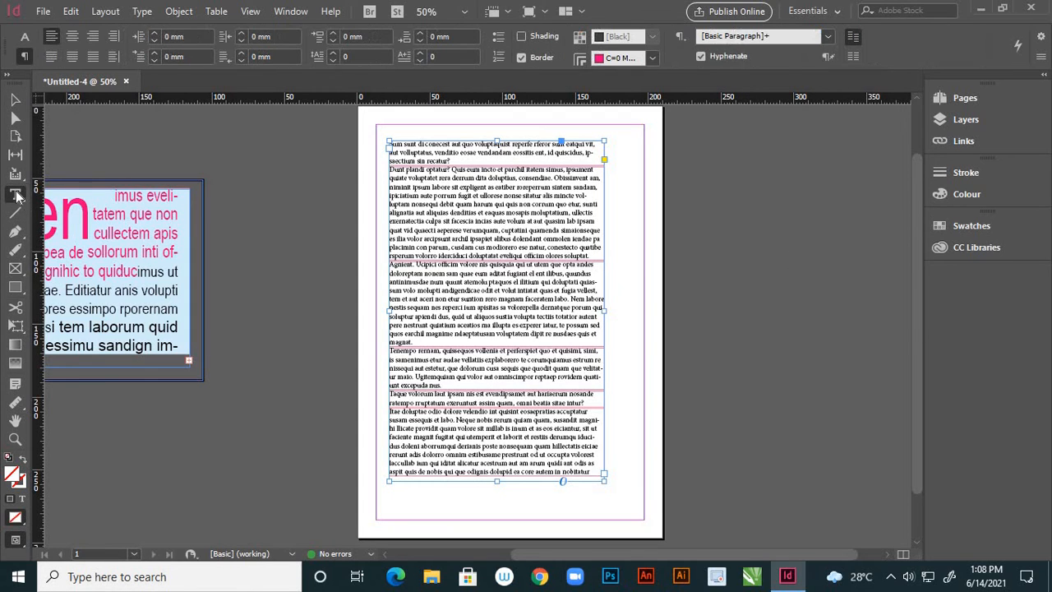
{"action": "left_click", "coordinate": [93, 57]}
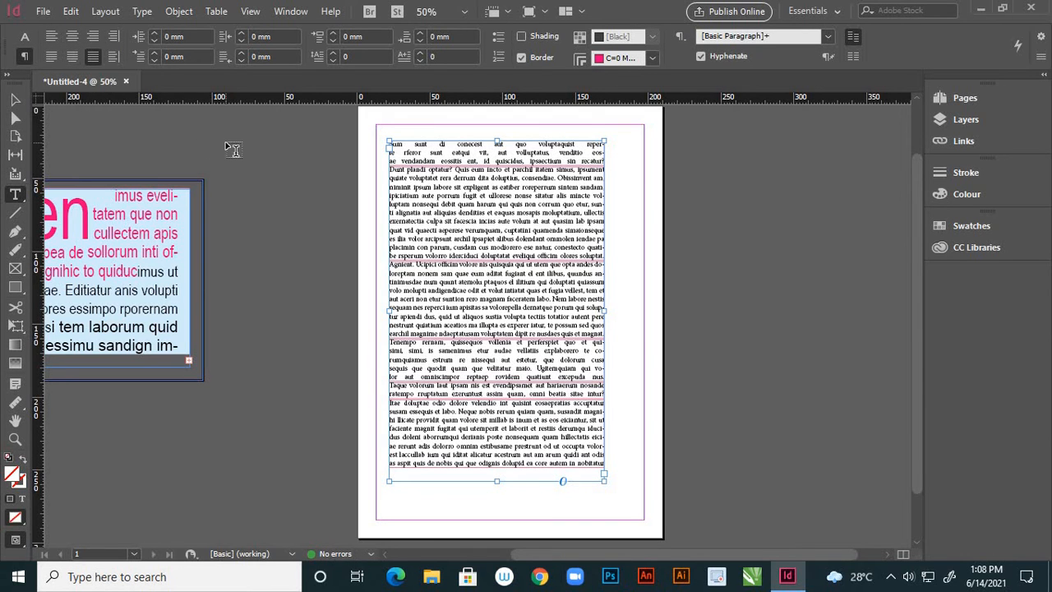
{"action": "left_click", "coordinate": [93, 58]}
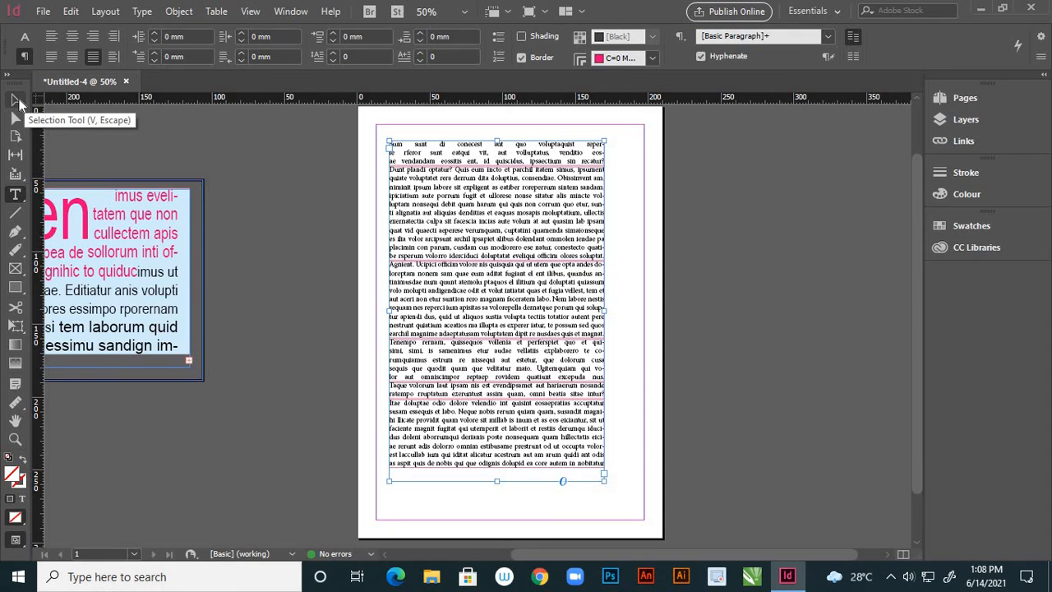
{"action": "left_click", "coordinate": [17, 99]}
{"action": "left_click", "coordinate": [311, 158]}
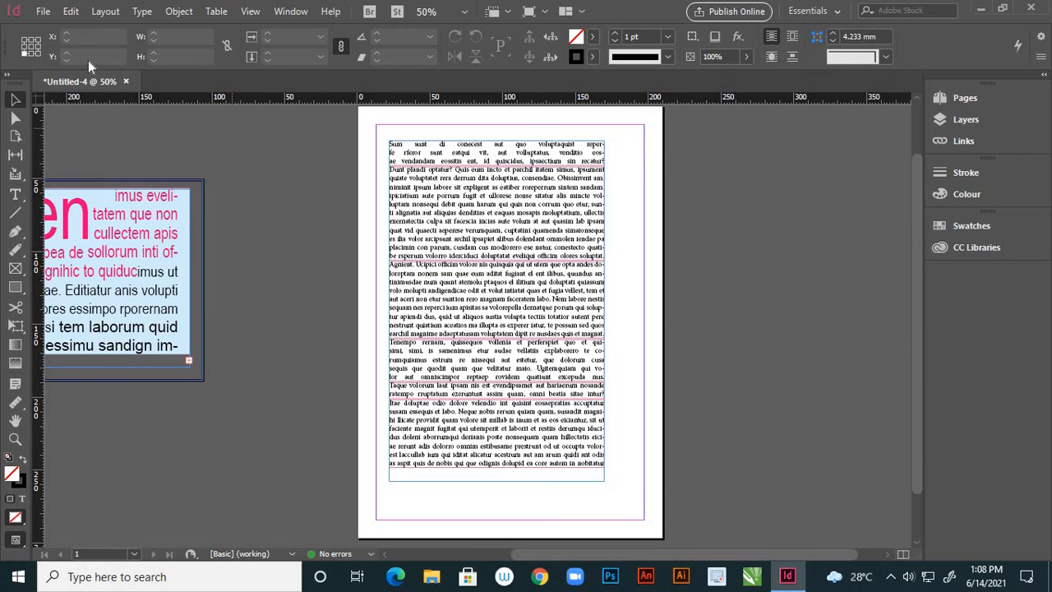
Step: Place the image "black and white 1" from the reference images folder on the page, overlapping the placeholder text
{"action": "left_click", "coordinate": [46, 15]}
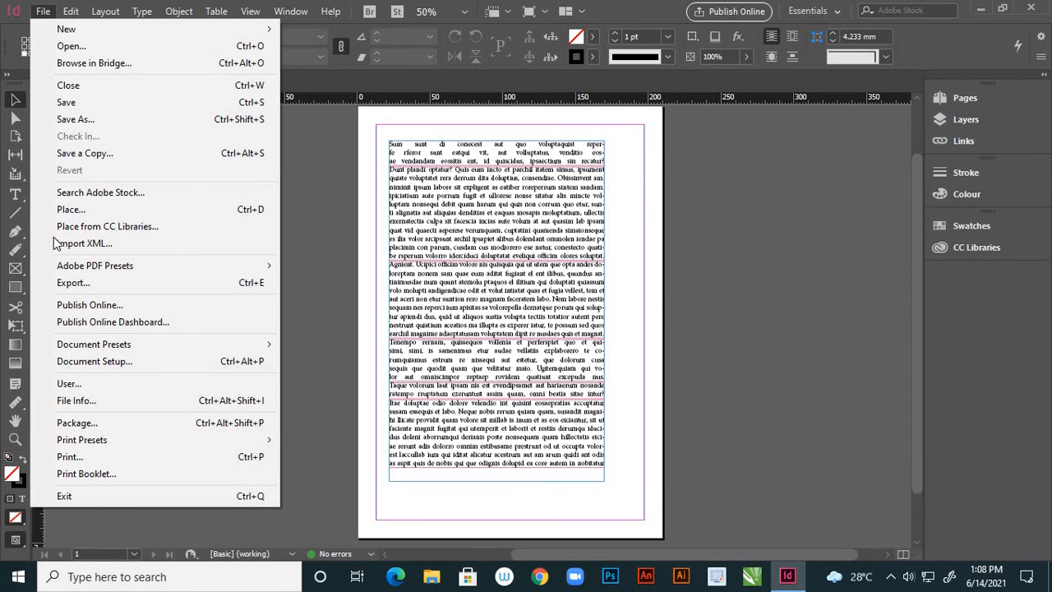
{"action": "left_click", "coordinate": [72, 210]}
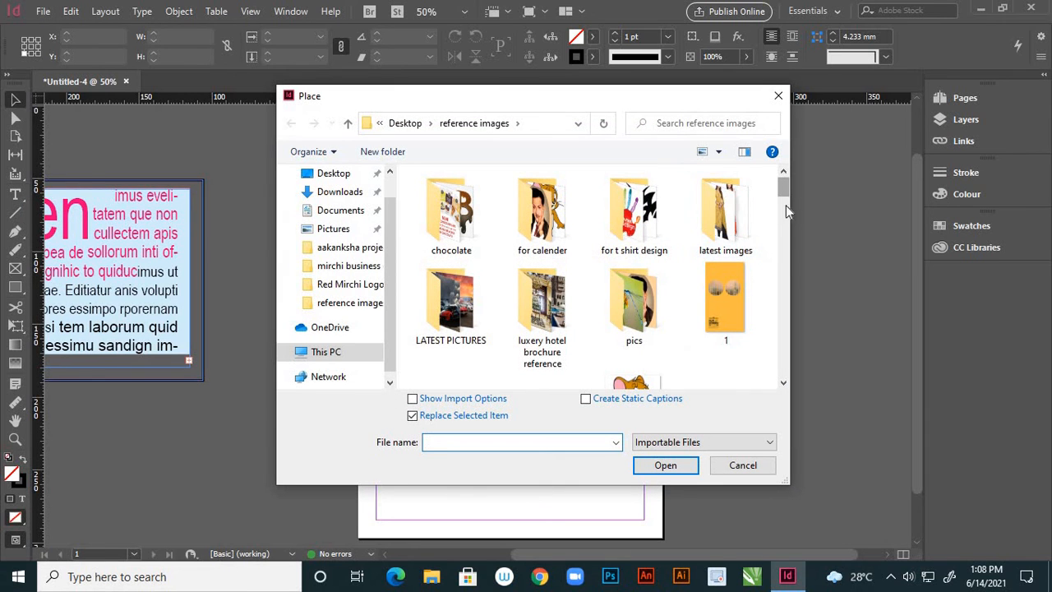
{"action": "left_click_drag", "start_coordinate": [786, 205], "coordinate": [790, 240]}
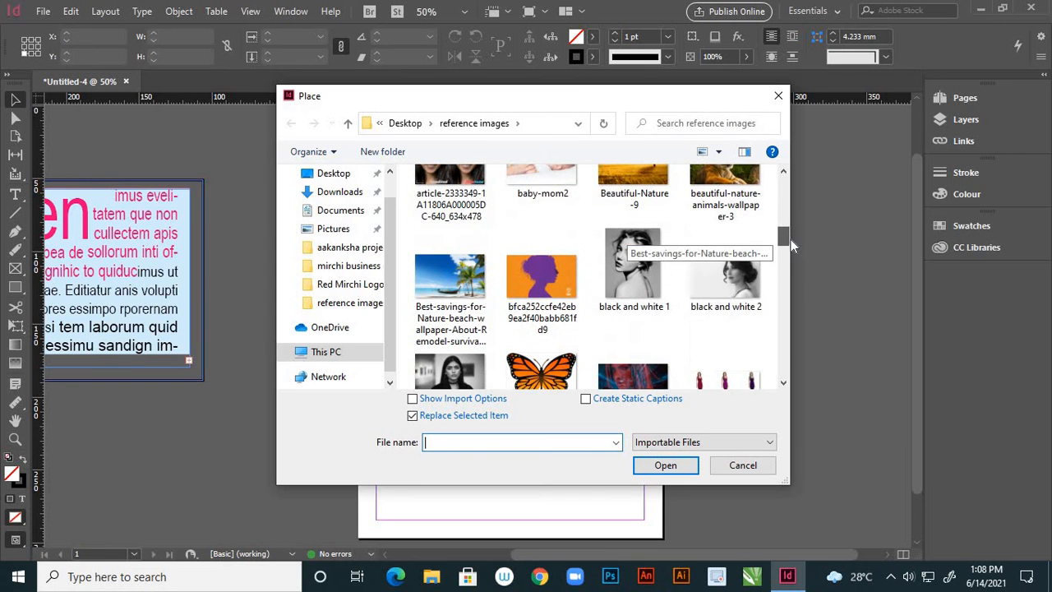
{"action": "left_click", "coordinate": [634, 276]}
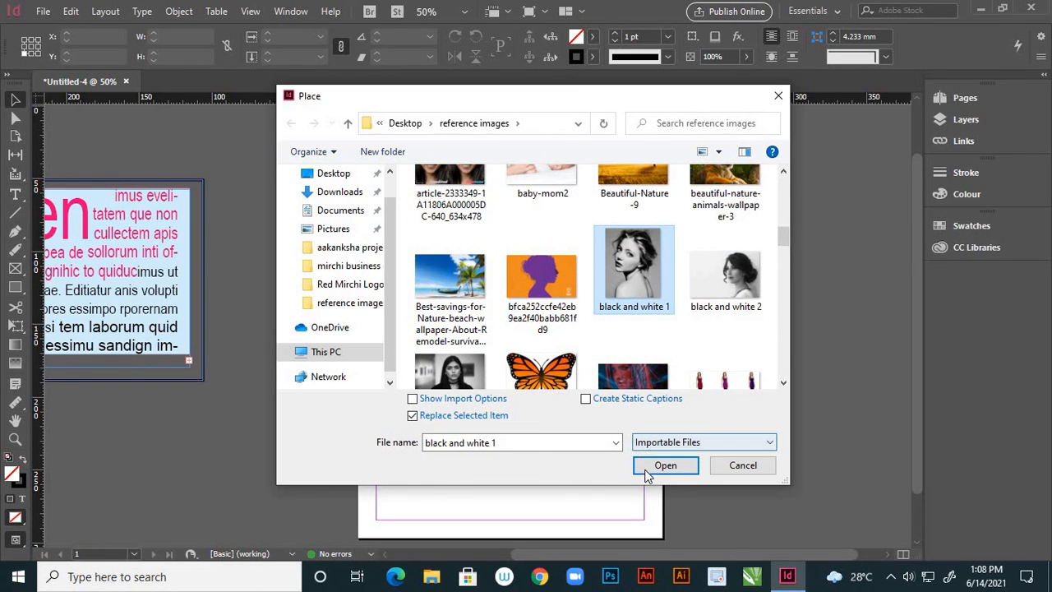
{"action": "left_click", "coordinate": [664, 462]}
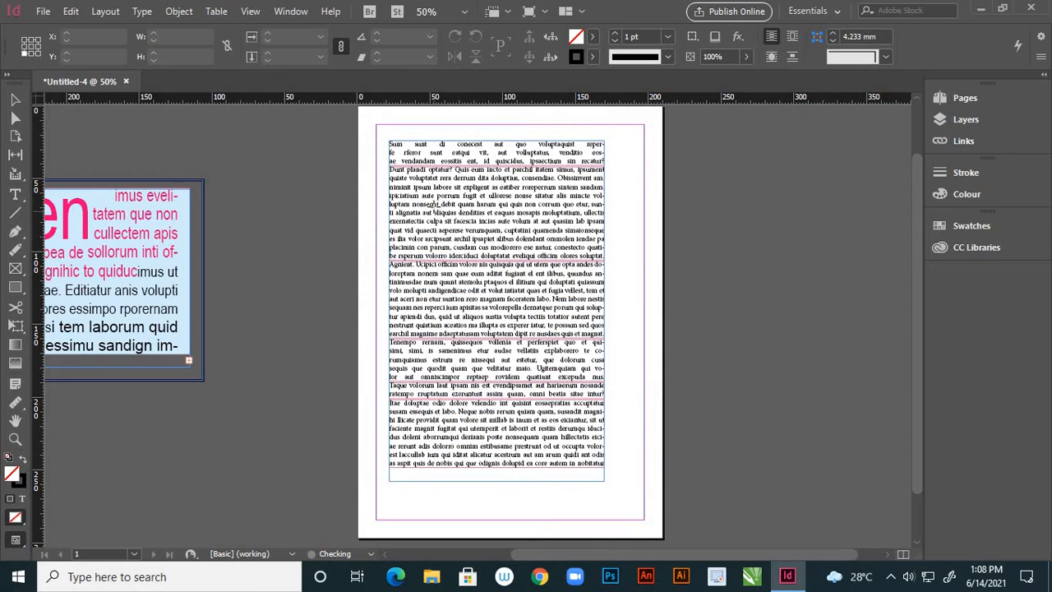
{"action": "left_click", "coordinate": [433, 205]}
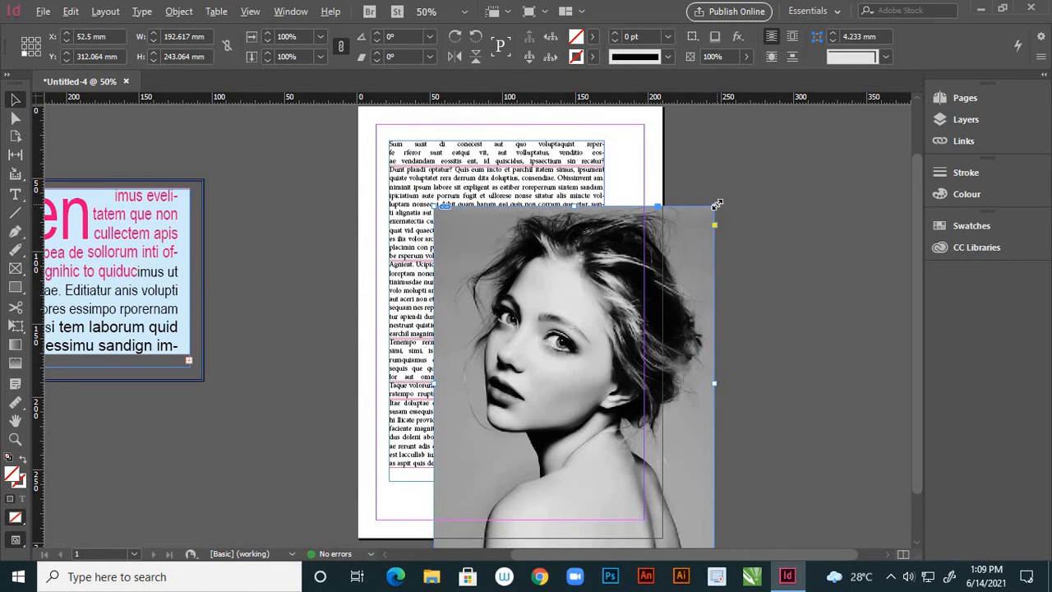
Step: Move the image to the page's left margin at X 12.7 mm and crop its frame about the centre to about 121 by 153 mm
{"action": "left_click_drag", "start_coordinate": [717, 205], "coordinate": [646, 294]}
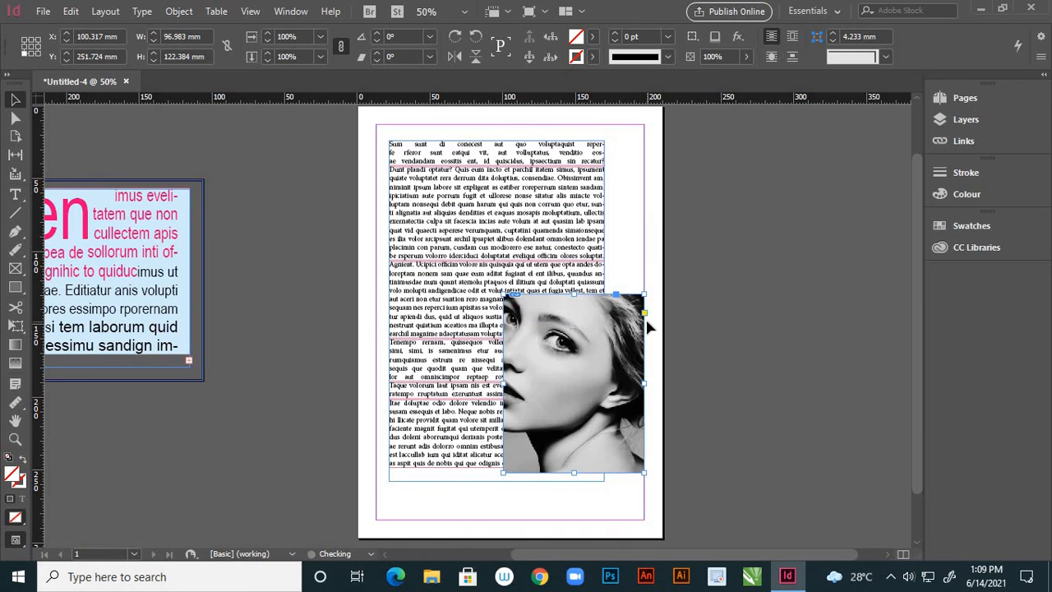
{"action": "key", "text": "ctrl+z"}
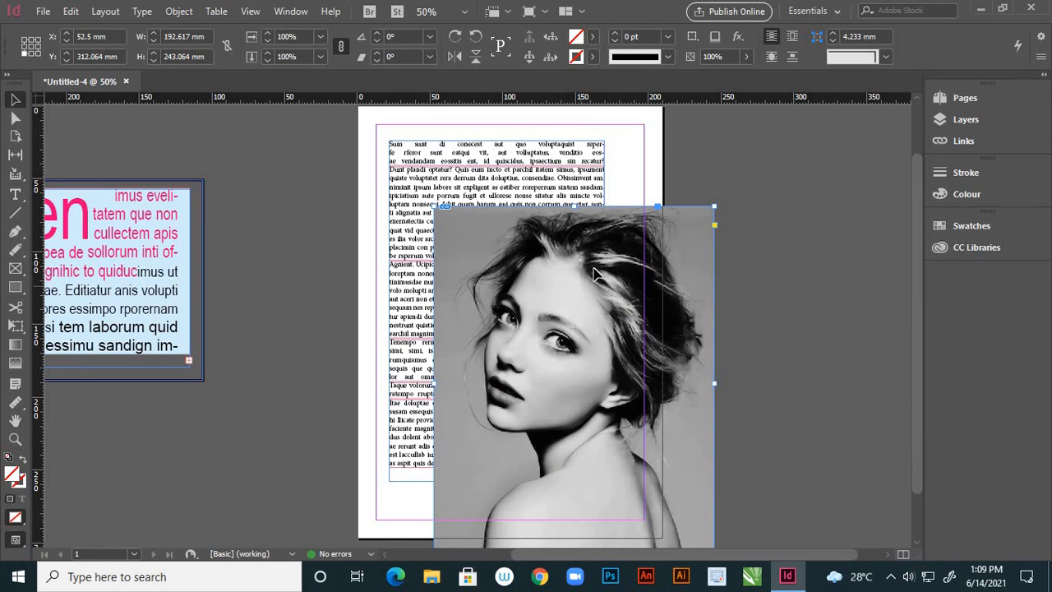
{"action": "left_click_drag", "start_coordinate": [595, 274], "coordinate": [538, 210]}
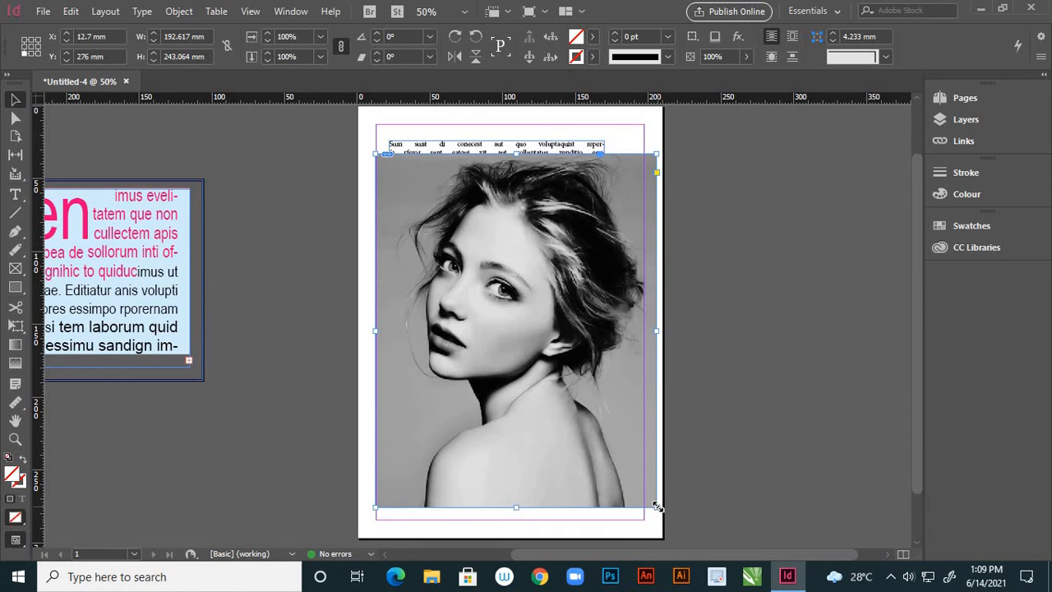
{"action": "left_click_drag", "start_coordinate": [657, 508], "coordinate": [605, 444]}
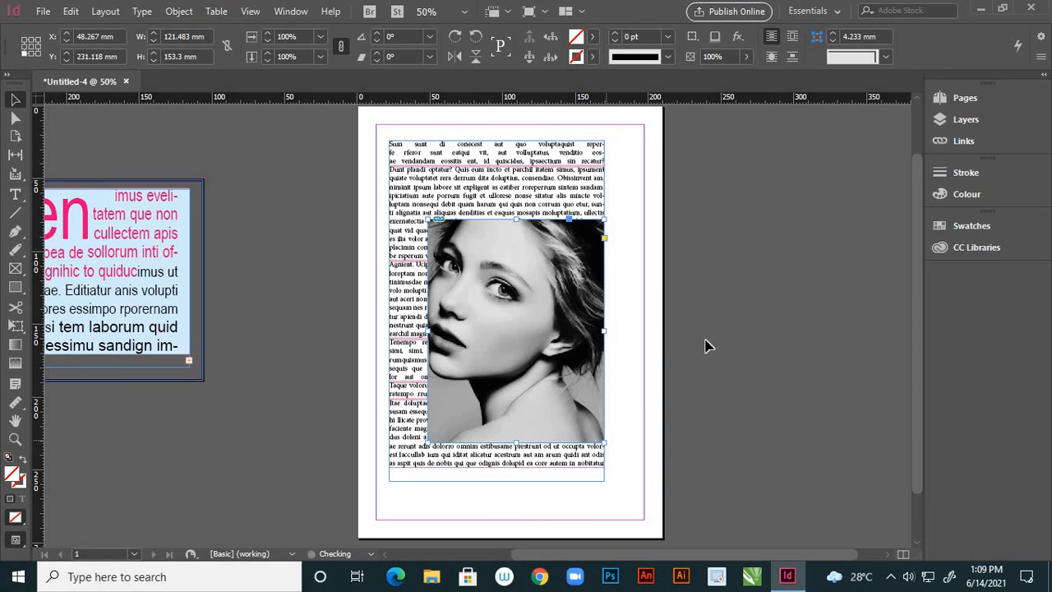
{"action": "left_click", "coordinate": [117, 112]}
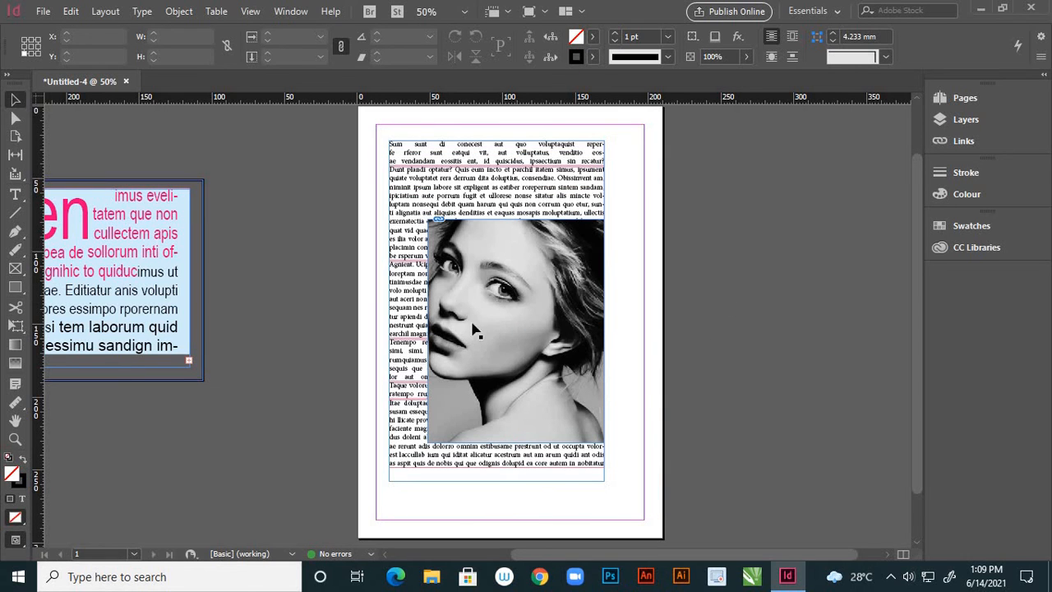
Step: Crop the image frame further about its centre to about 86 by 108.5 mm and deselect it
{"action": "left_click", "coordinate": [603, 444]}
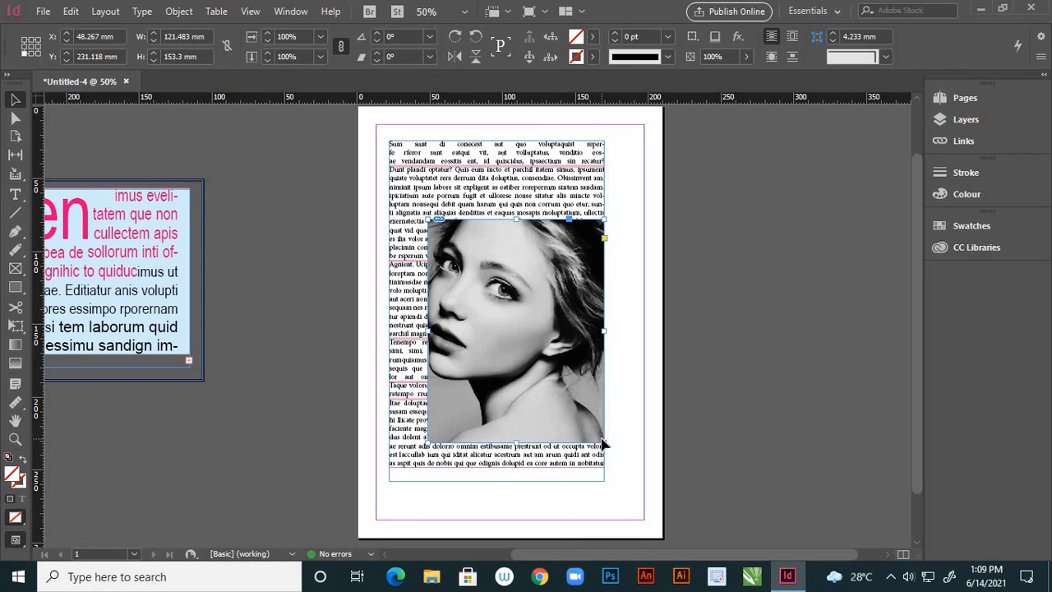
{"action": "double_click", "coordinate": [563, 401], "text": "alt"}
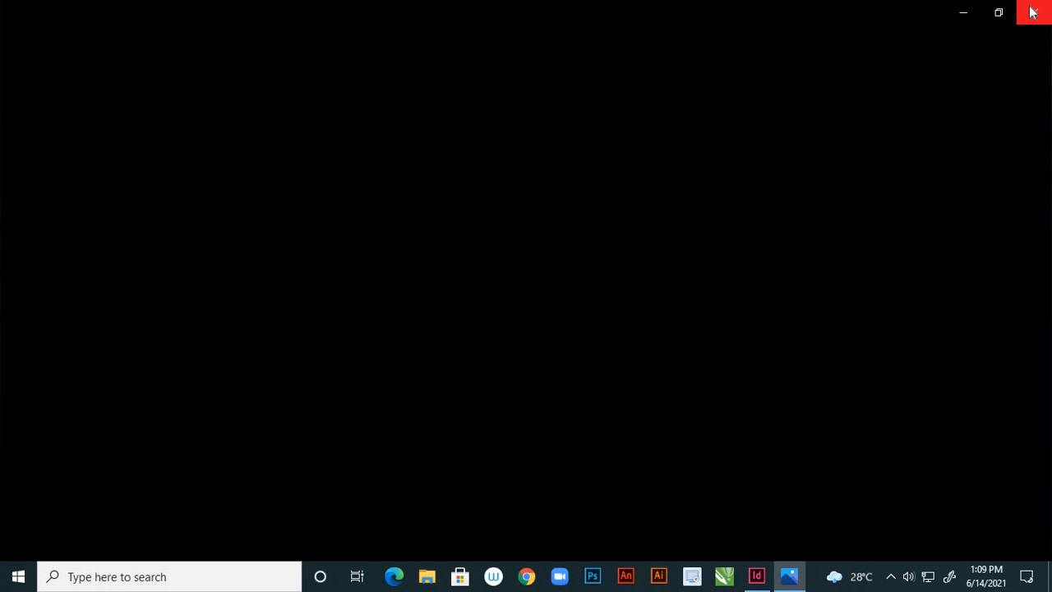
{"action": "left_click", "coordinate": [1033, 12]}
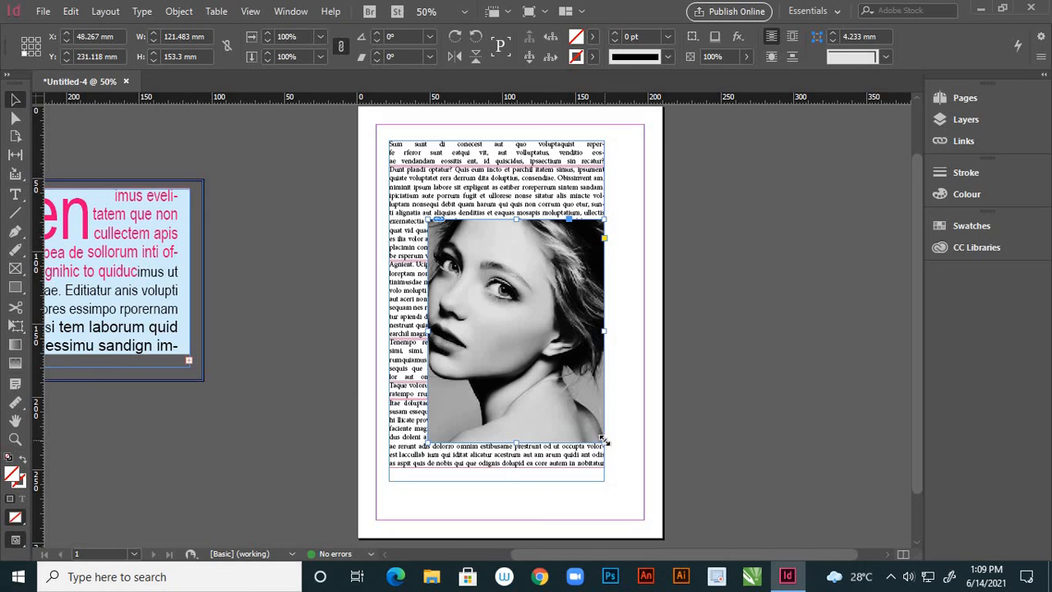
{"action": "left_click_drag", "start_coordinate": [603, 442], "coordinate": [579, 409]}
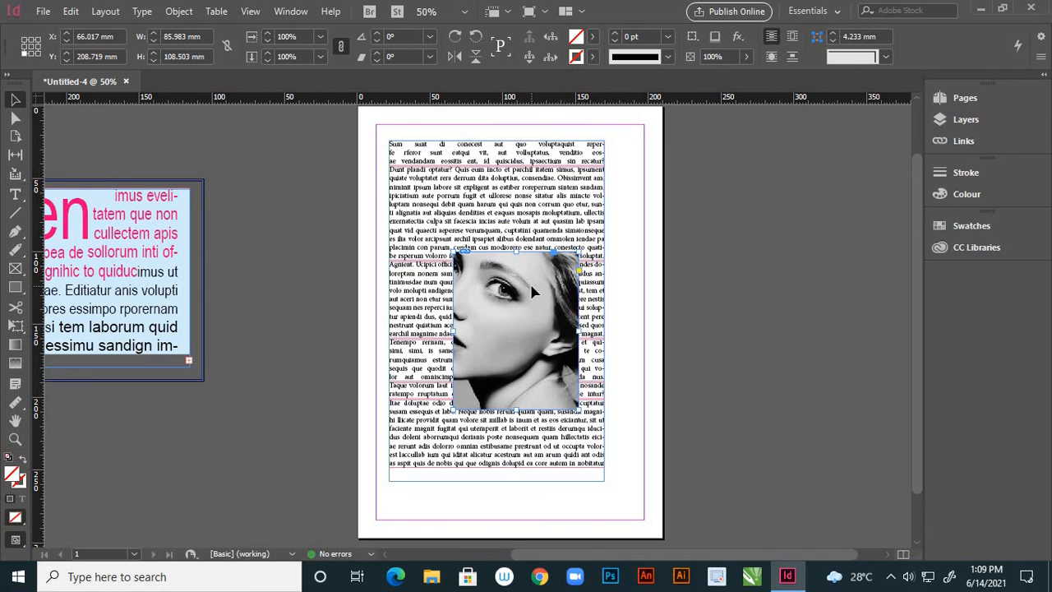
{"action": "left_click", "coordinate": [793, 353]}
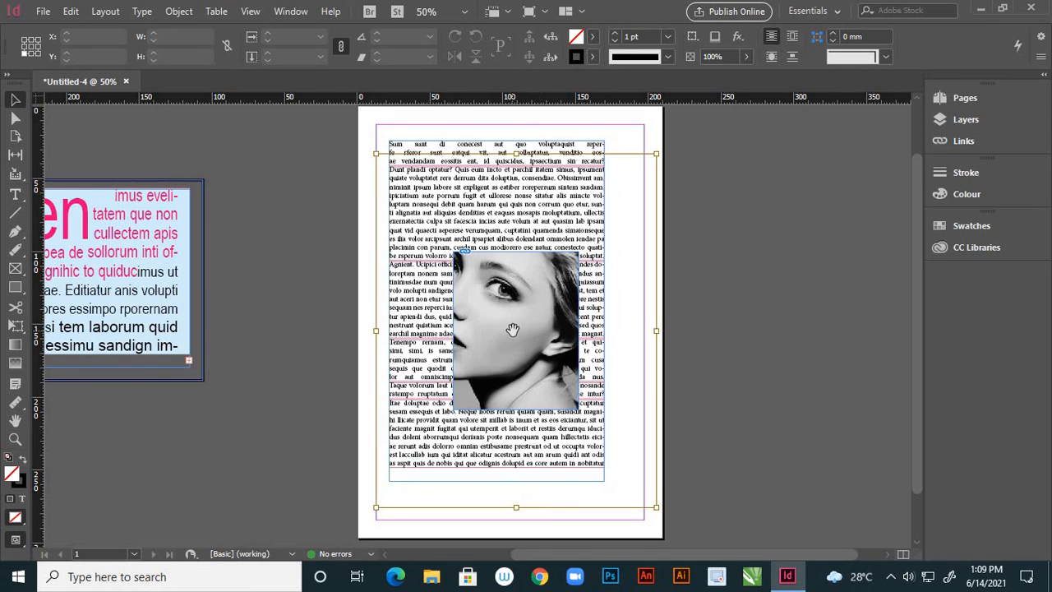
Step: Move the cropped image to about X 96 mm, Y 243 mm, and back over the middle of the placeholder text
{"action": "left_click", "coordinate": [512, 330]}
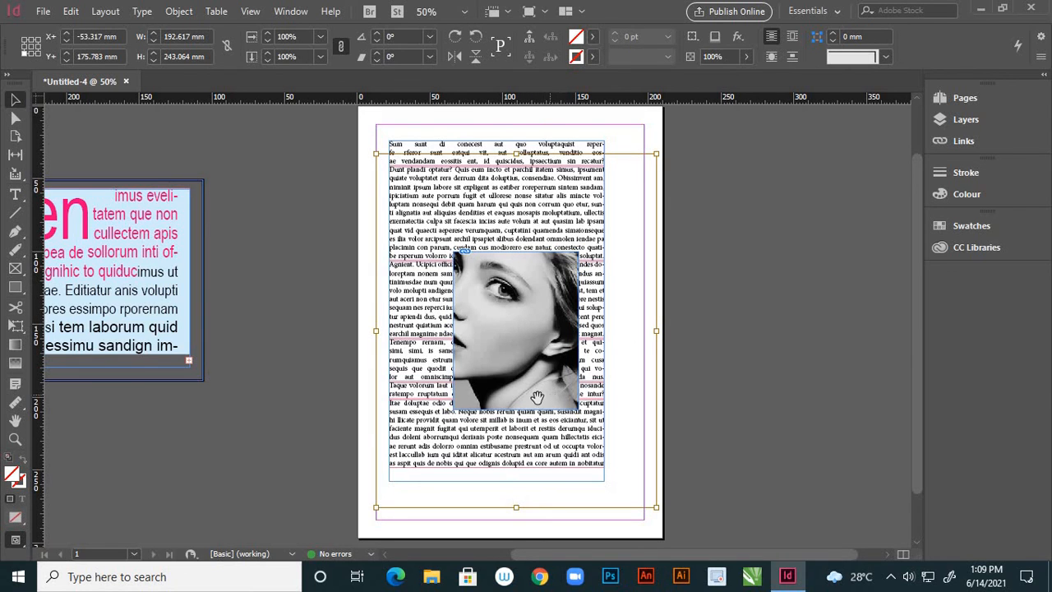
{"action": "left_click", "coordinate": [287, 337]}
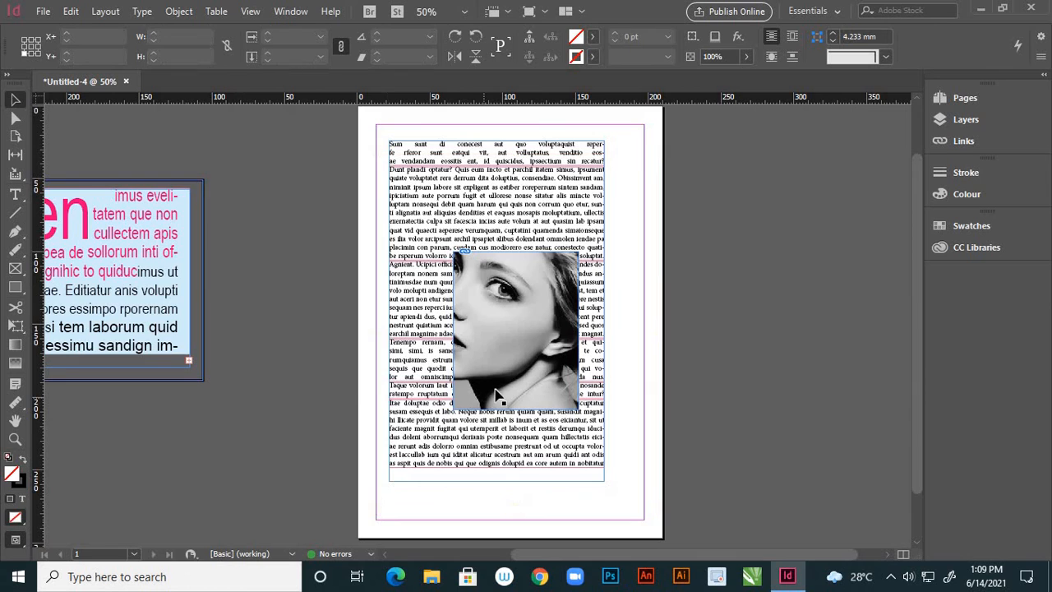
{"action": "left_click_drag", "start_coordinate": [506, 396], "coordinate": [504, 397]}
{"action": "left_click_drag", "start_coordinate": [491, 323], "coordinate": [515, 353]}
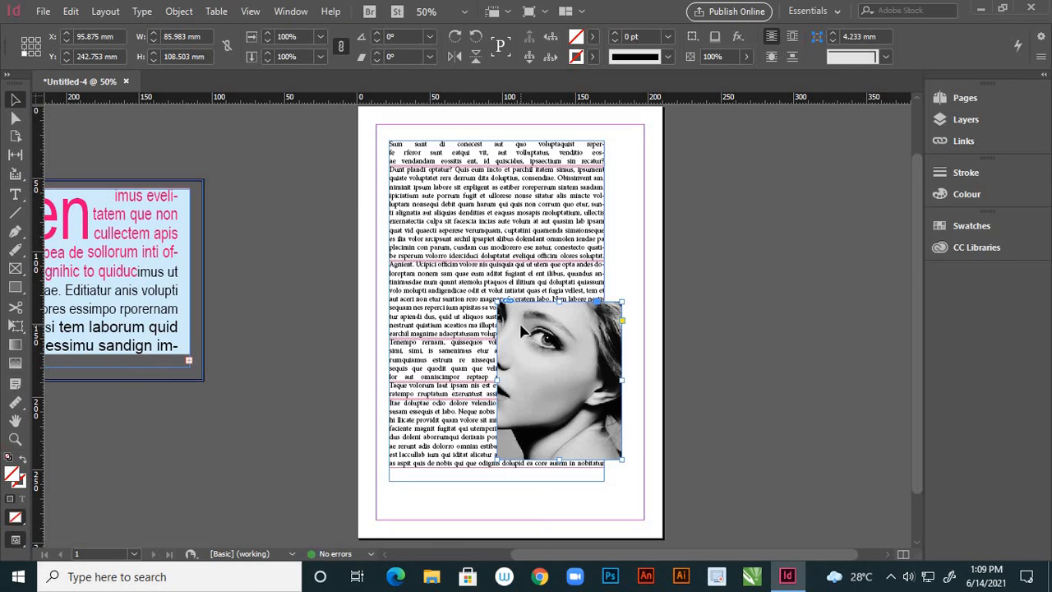
{"action": "left_click_drag", "start_coordinate": [520, 358], "coordinate": [473, 323]}
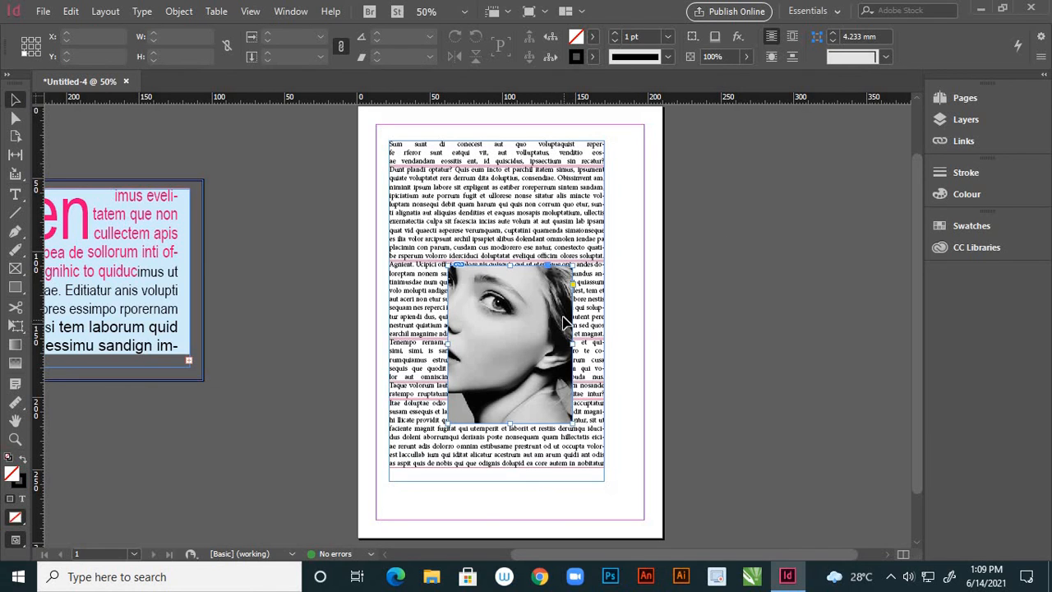
Step: Apply bounding-box text wrap to the image, switch it to wrap around object shape, and deselect it
{"action": "left_click", "coordinate": [792, 39]}
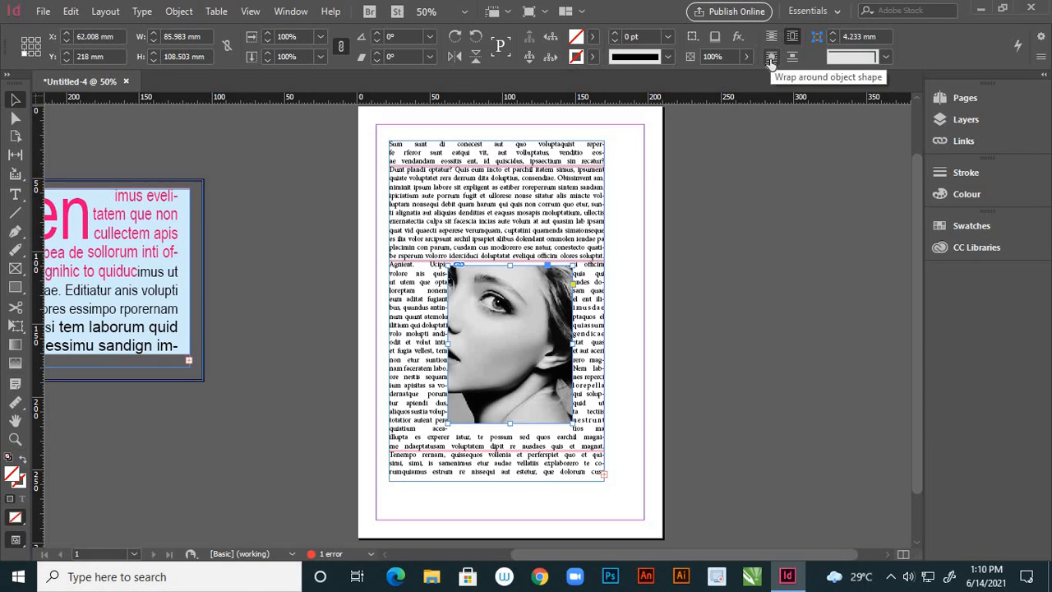
{"action": "left_click", "coordinate": [510, 344]}
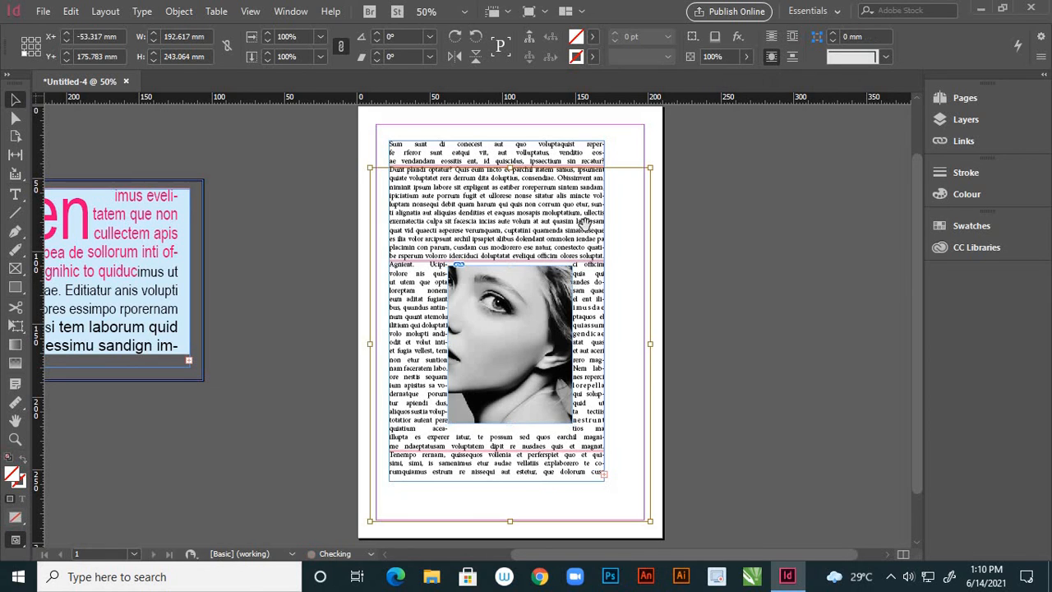
{"action": "left_click", "coordinate": [667, 345]}
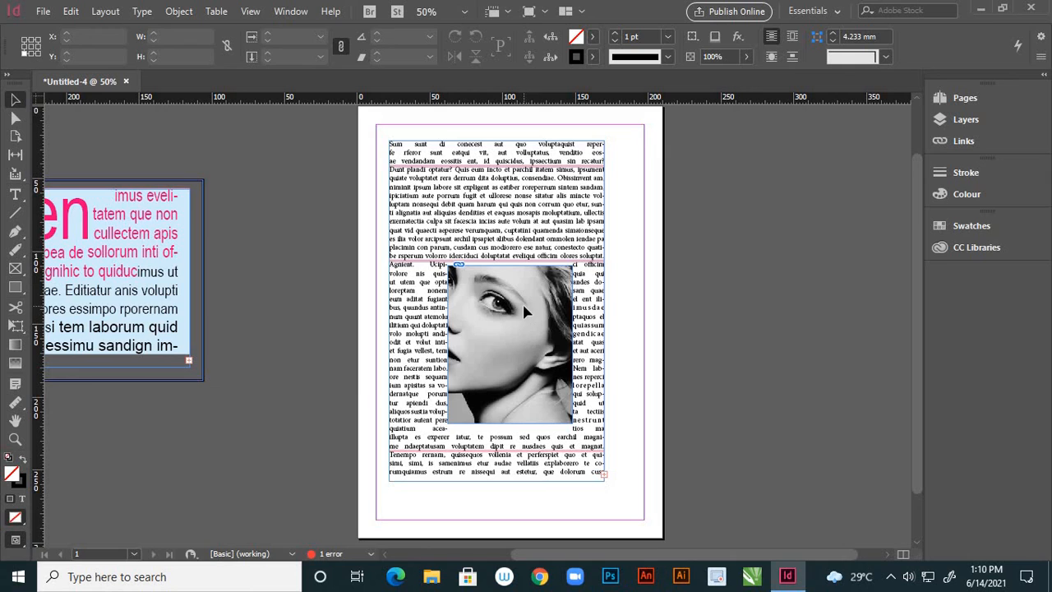
{"action": "left_click", "coordinate": [526, 311]}
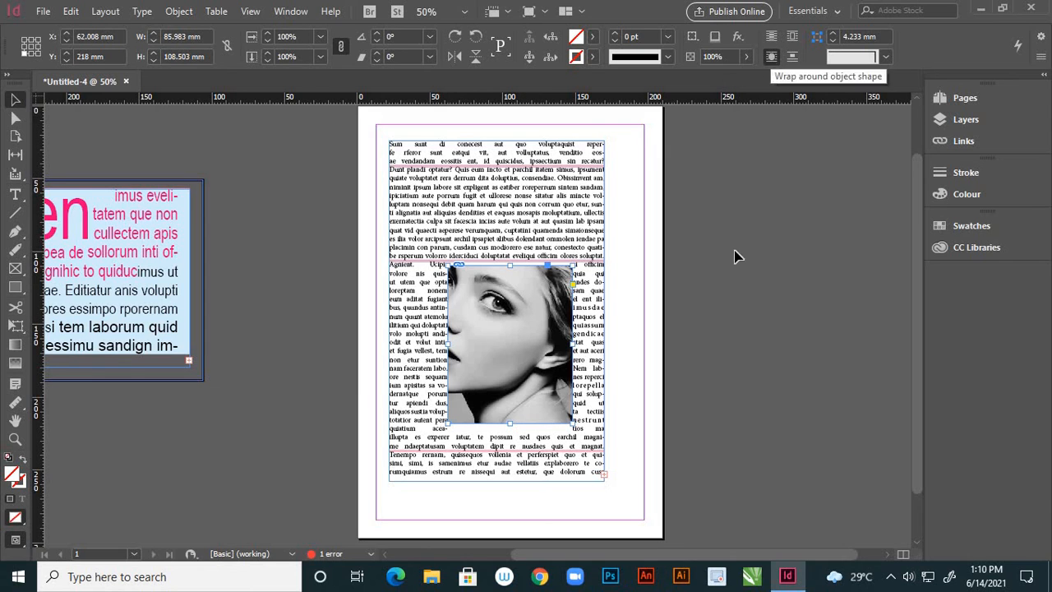
{"action": "left_click", "coordinate": [733, 281]}
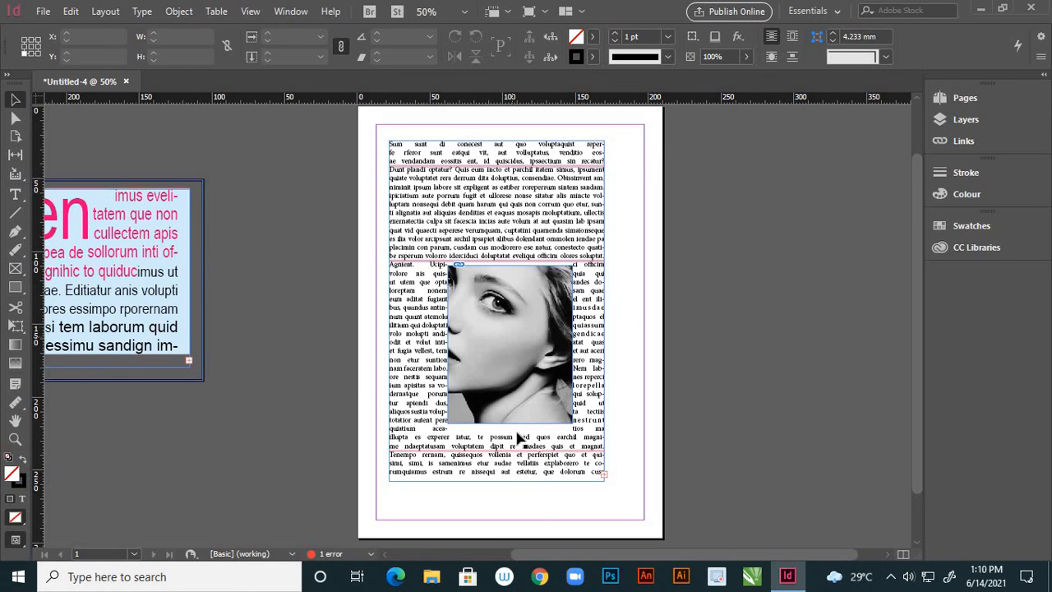
Step: Try the Jump object, object shape, bounding box and no text wrap settings on the image
{"action": "left_click", "coordinate": [792, 57]}
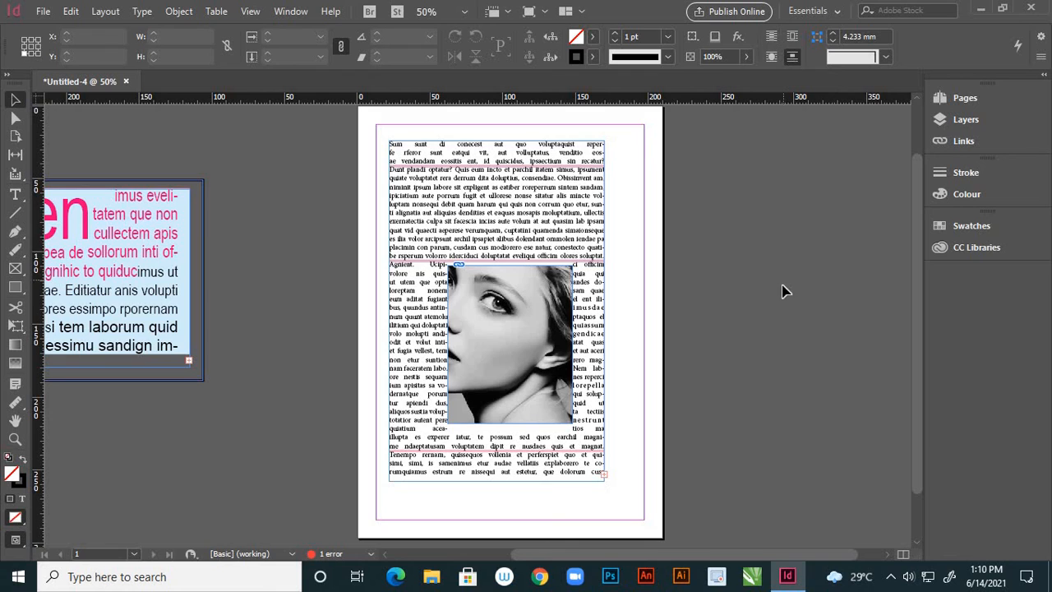
{"action": "left_click", "coordinate": [551, 292]}
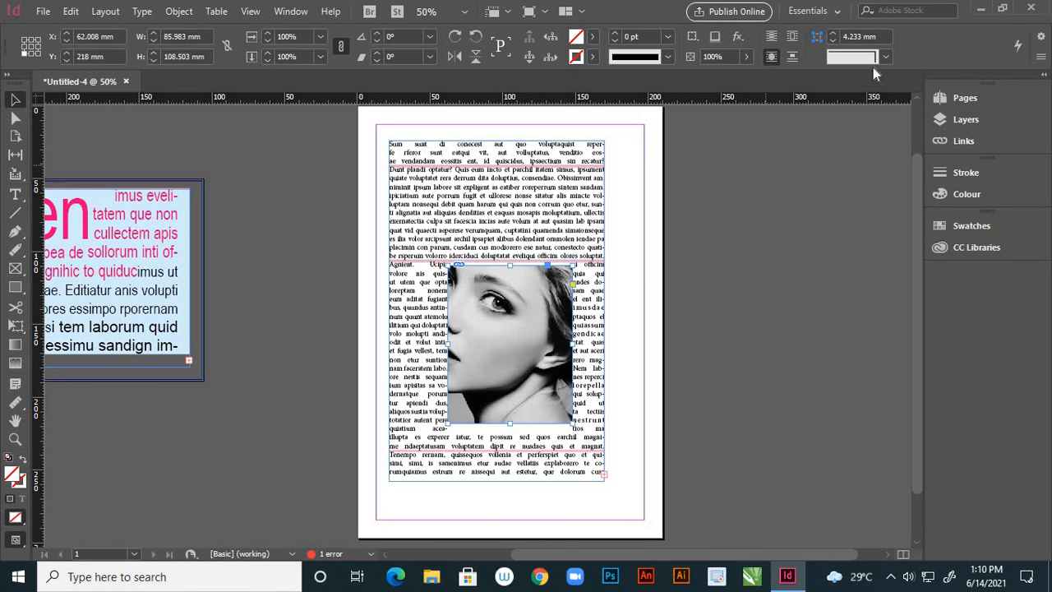
{"action": "left_click", "coordinate": [792, 59]}
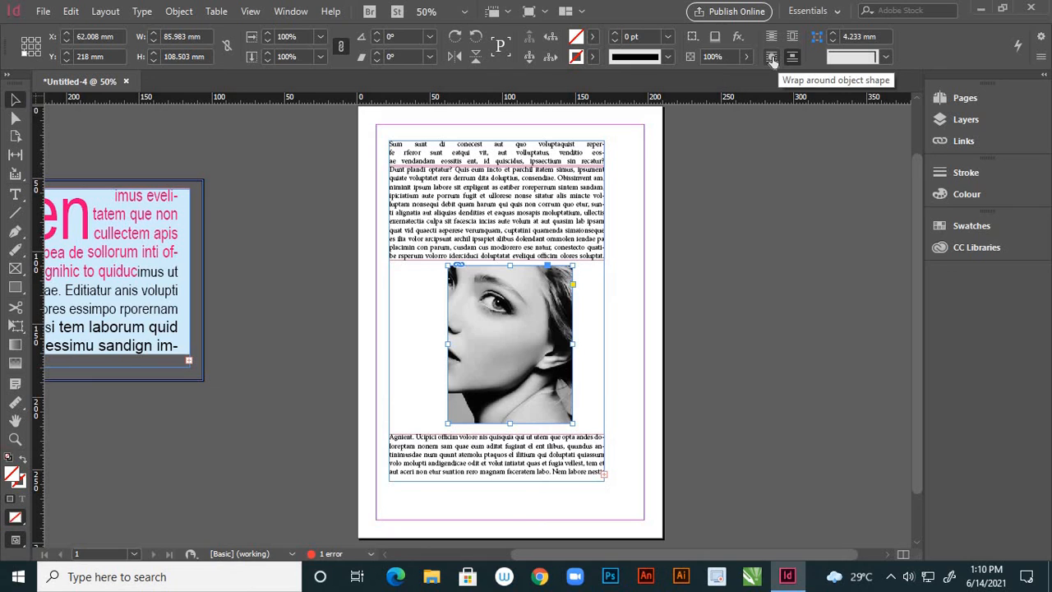
{"action": "left_click", "coordinate": [772, 58]}
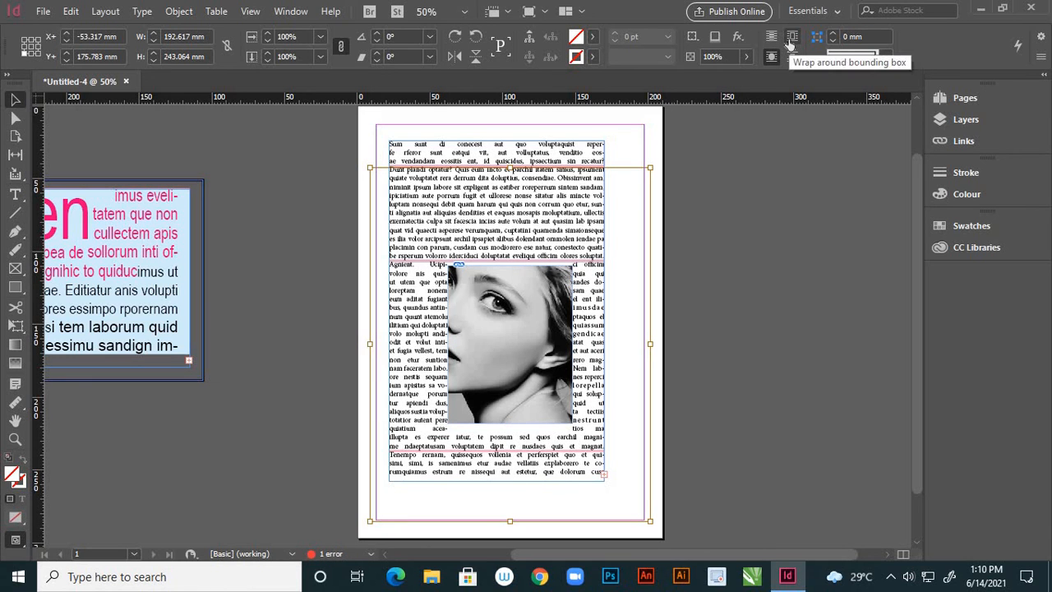
{"action": "left_click", "coordinate": [791, 40]}
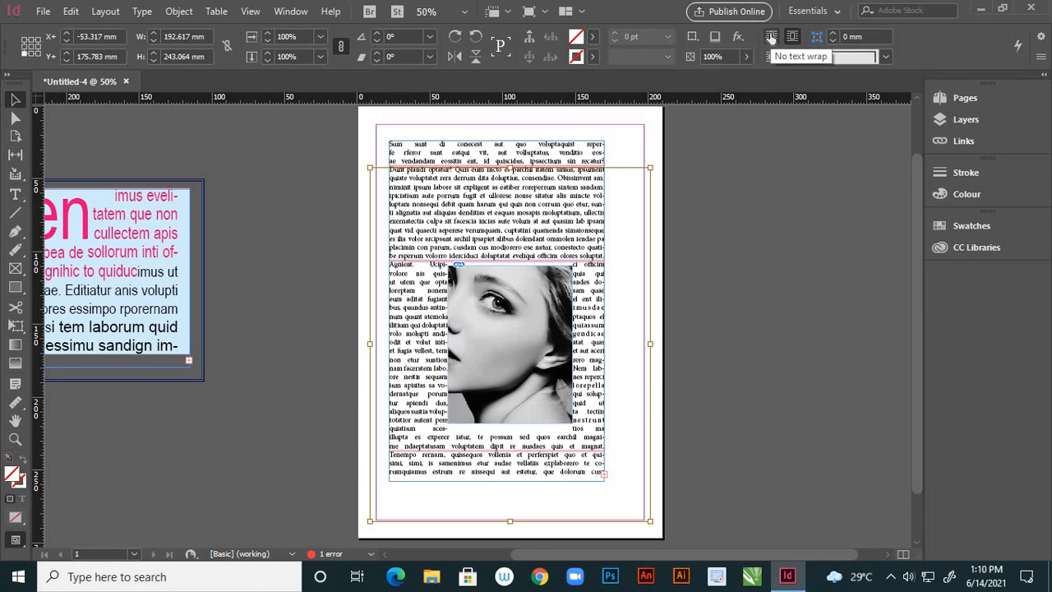
{"action": "left_click", "coordinate": [771, 37]}
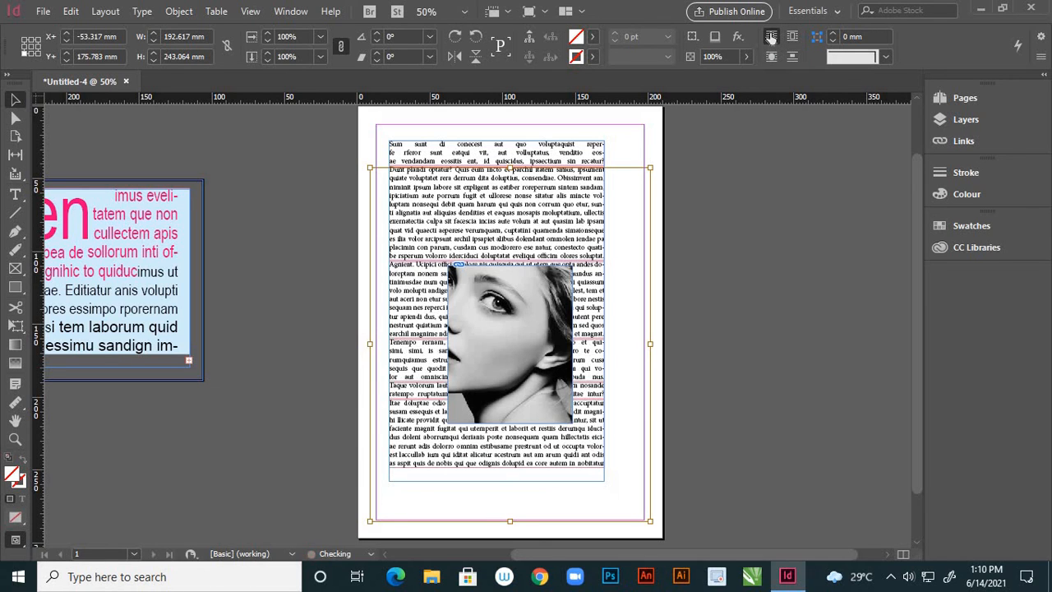
Step: Reselect the image and wrap the placeholder text around its object shape
{"action": "left_click", "coordinate": [804, 304]}
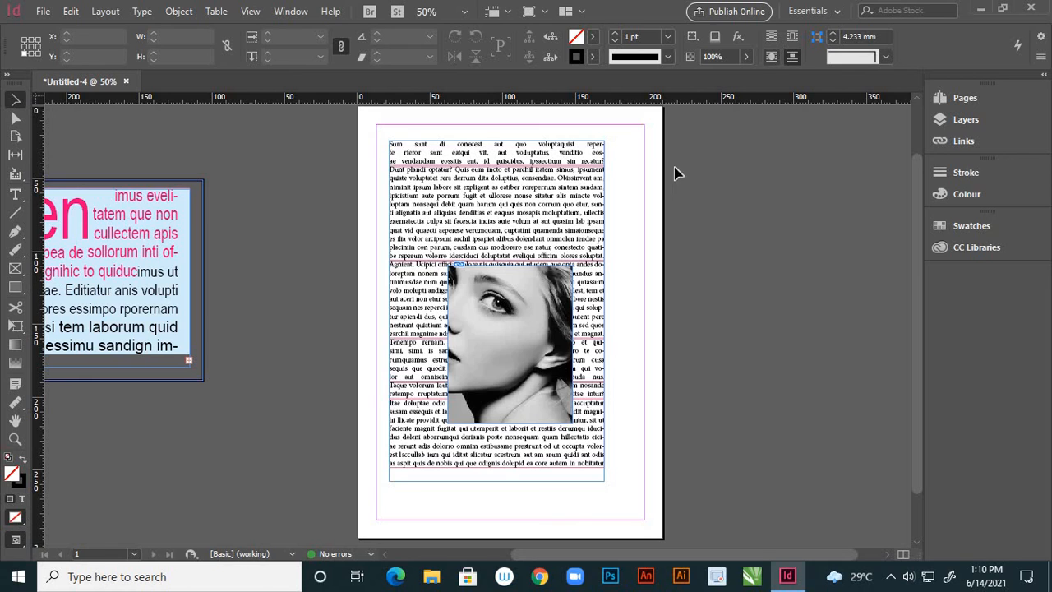
{"action": "left_click", "coordinate": [561, 296]}
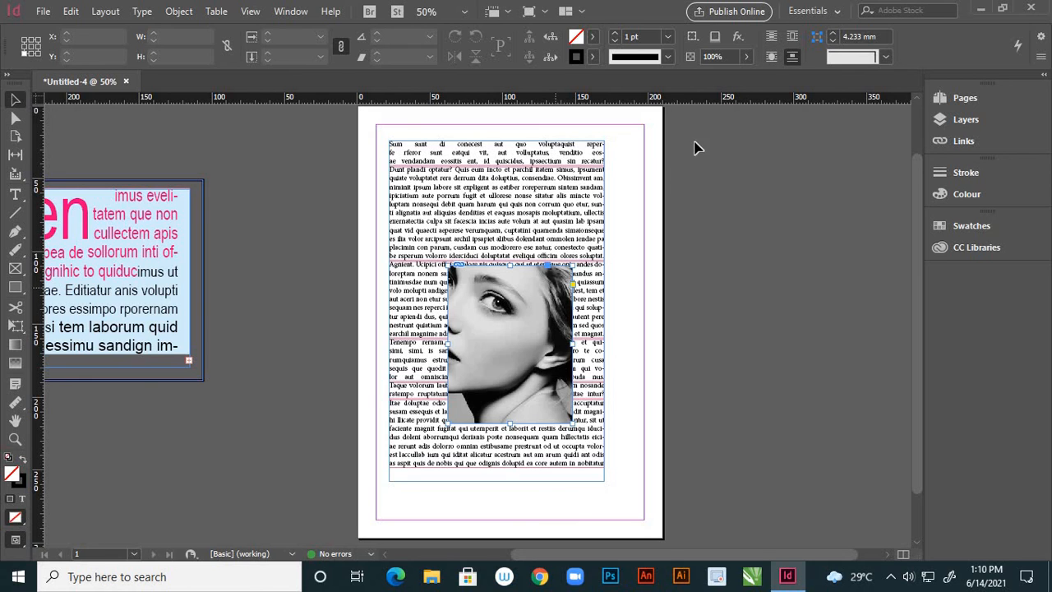
{"action": "left_click", "coordinate": [771, 56]}
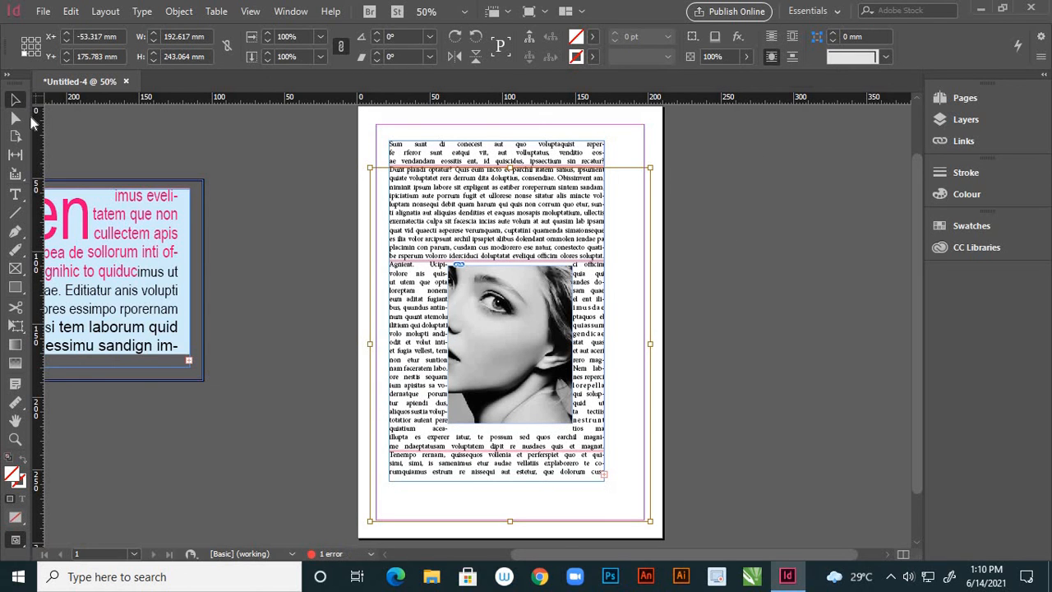
Step: Justify the first paragraph with its last line aligned centre, and apply the same alignment to the whole text frame
{"action": "left_click", "coordinate": [15, 195]}
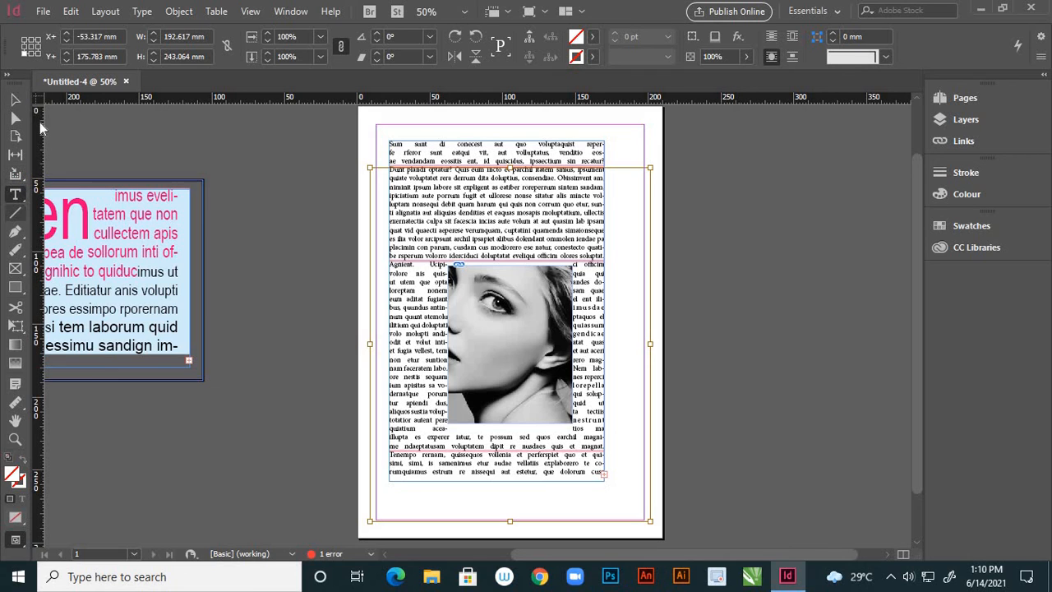
{"action": "left_click", "coordinate": [422, 159]}
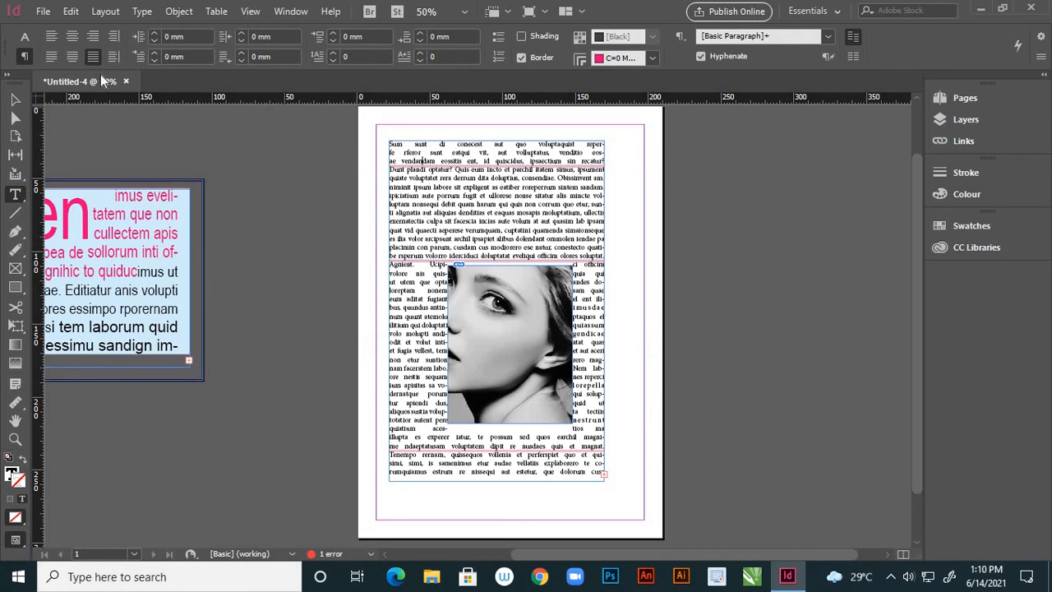
{"action": "left_click", "coordinate": [74, 58]}
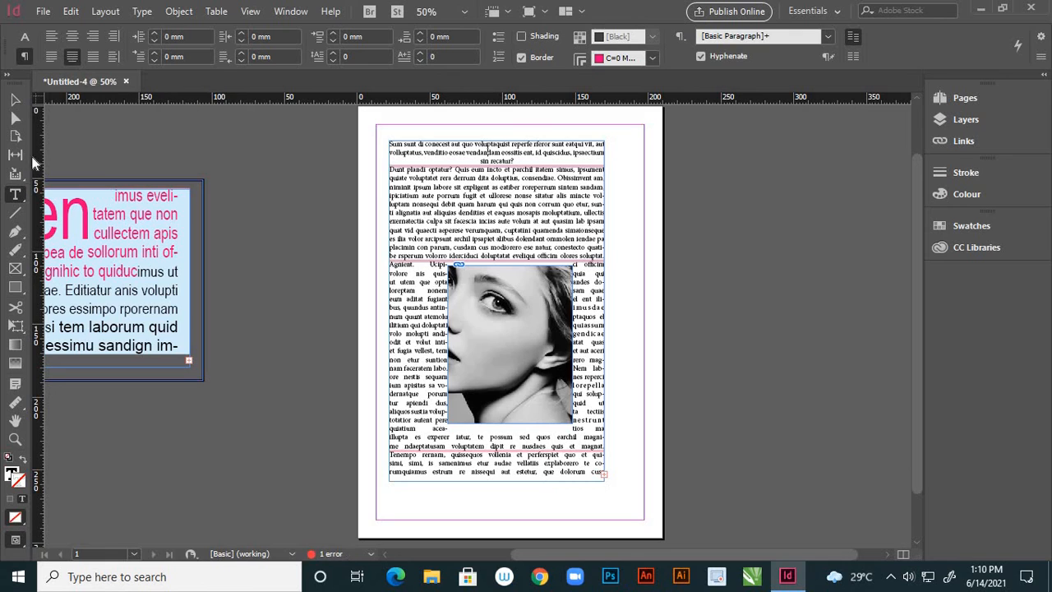
{"action": "key", "text": "Escape"}
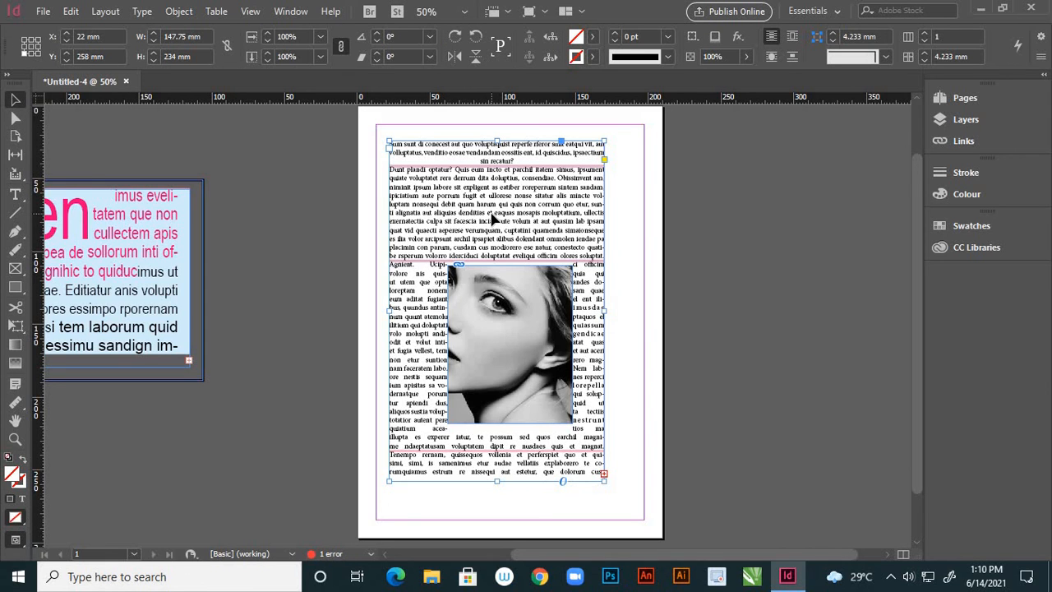
{"action": "left_click", "coordinate": [15, 194]}
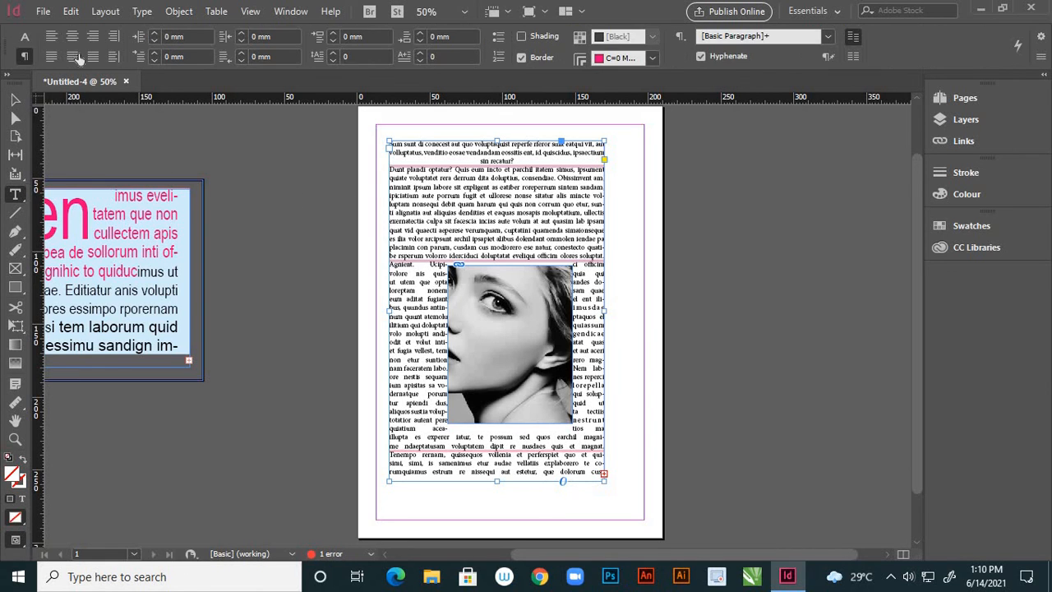
{"action": "left_click", "coordinate": [72, 58]}
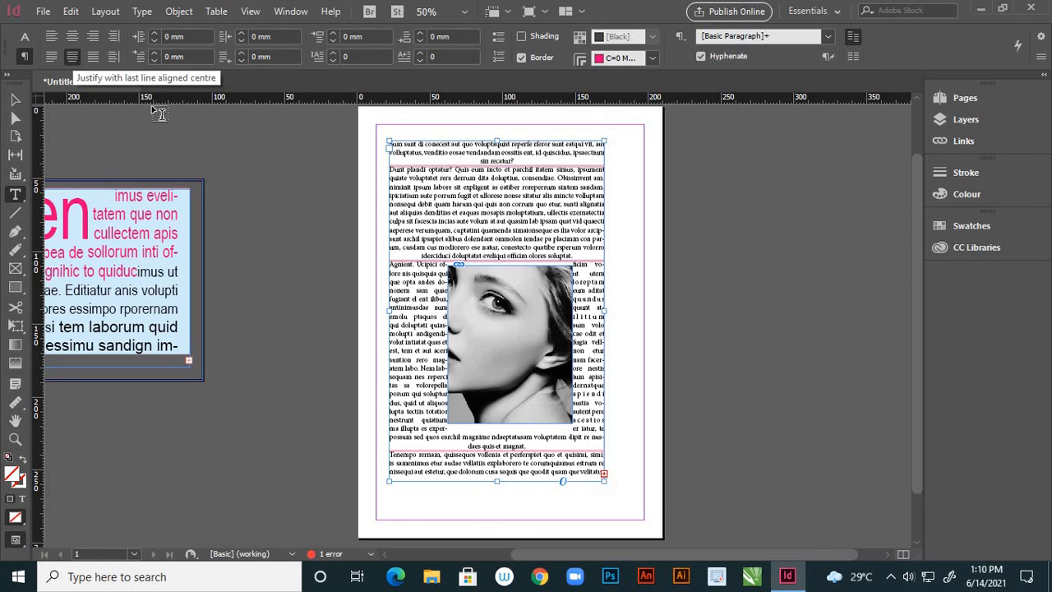
Step: Move the image up over the second paragraph, to about X 28.5 mm, Y 152.75 mm
{"action": "left_click", "coordinate": [15, 99]}
{"action": "left_click", "coordinate": [849, 303]}
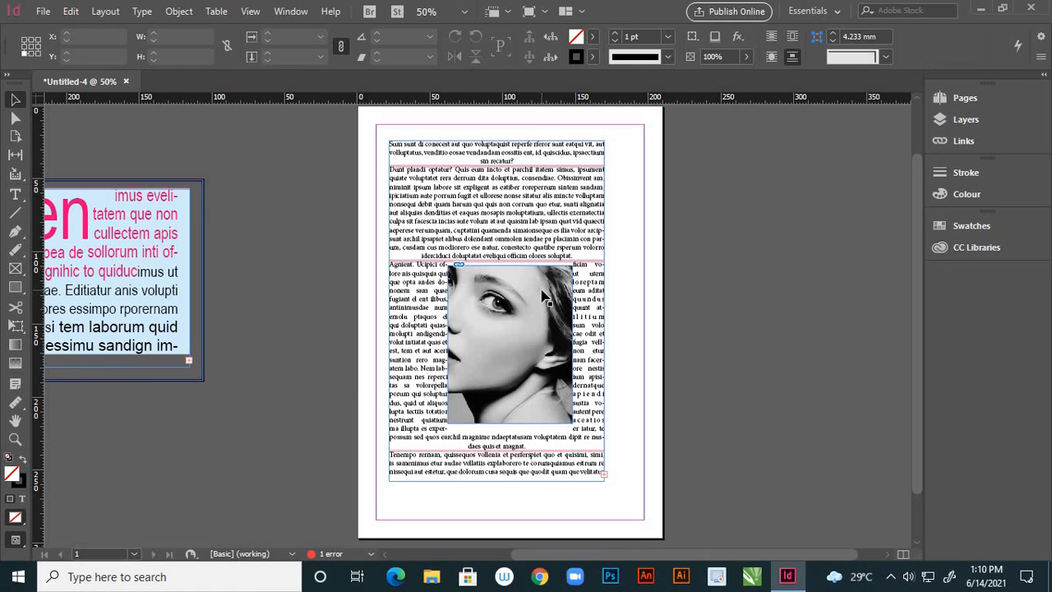
{"action": "left_click_drag", "start_coordinate": [542, 296], "coordinate": [483, 216]}
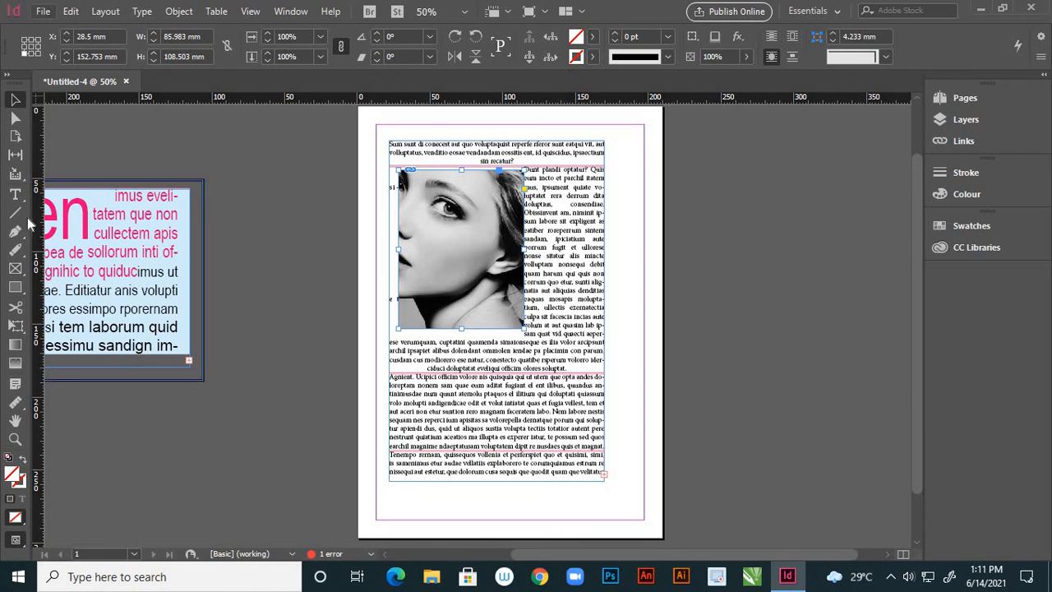
Step: Draw a 56 by 36 mm rectangle over the lower text at X 78 mm, Y 226 mm, and wrap the text around its object shape
{"action": "left_click", "coordinate": [17, 287]}
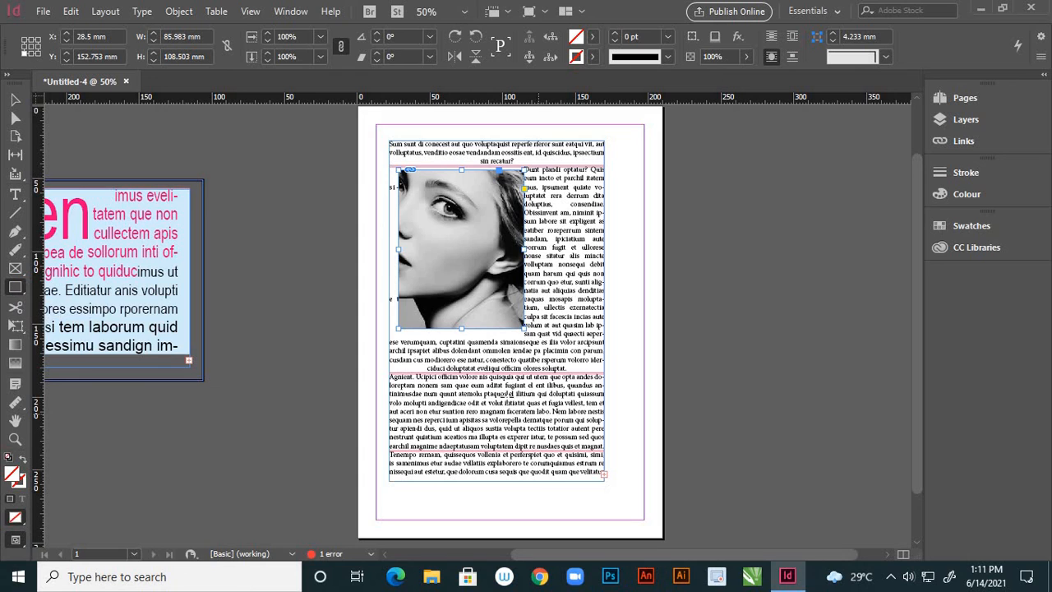
{"action": "left_click_drag", "start_coordinate": [471, 383], "coordinate": [553, 434]}
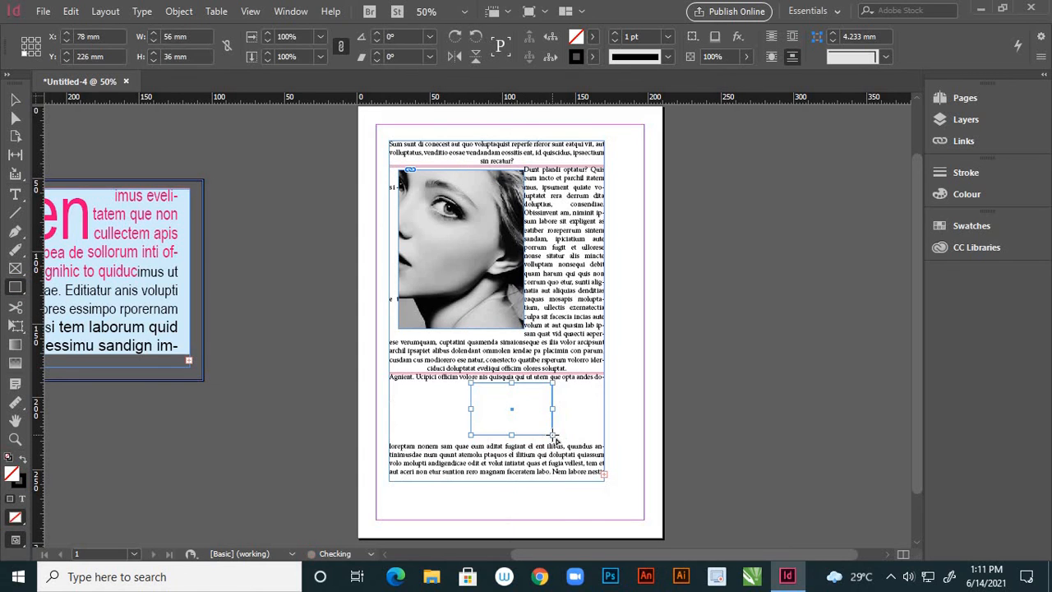
{"action": "left_click", "coordinate": [772, 58]}
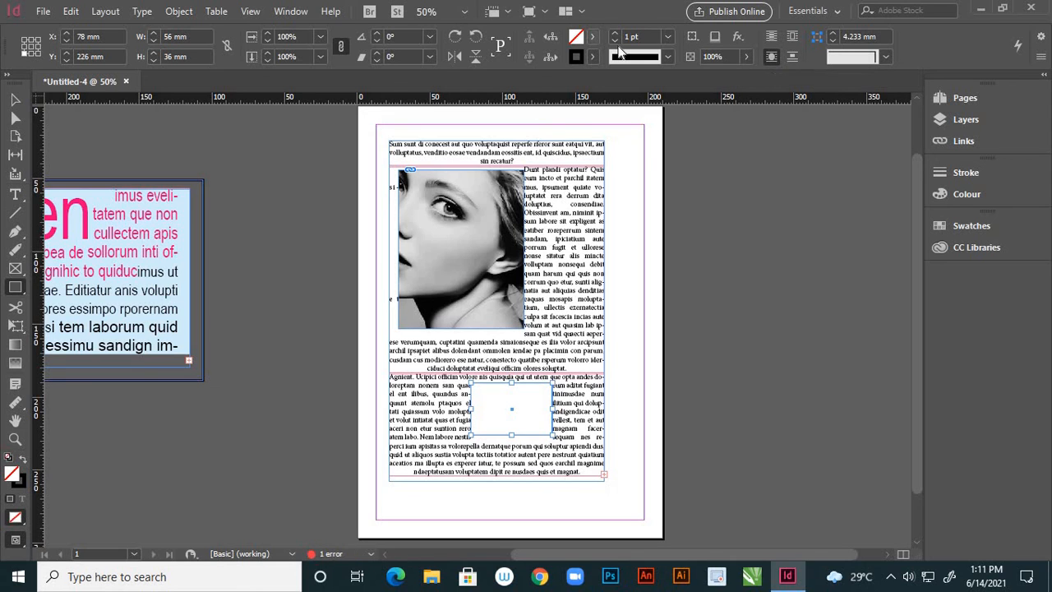
Step: Fill the rectangle with C=0 M=100 Y=0 K=0 and move it to about X 65.25 mm, Y 239.25 mm
{"action": "left_click", "coordinate": [594, 38]}
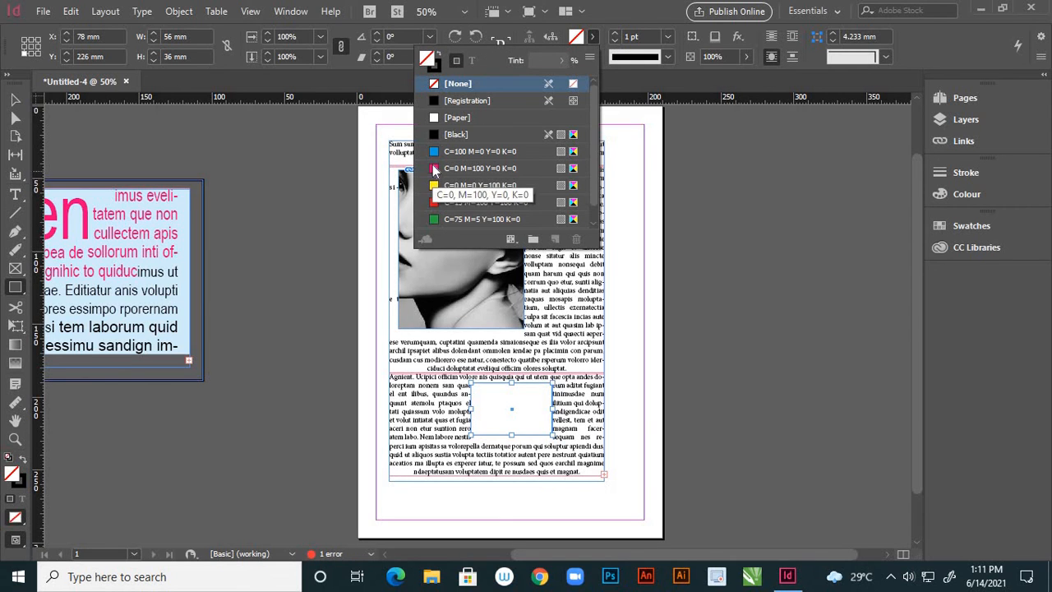
{"action": "left_click", "coordinate": [485, 168]}
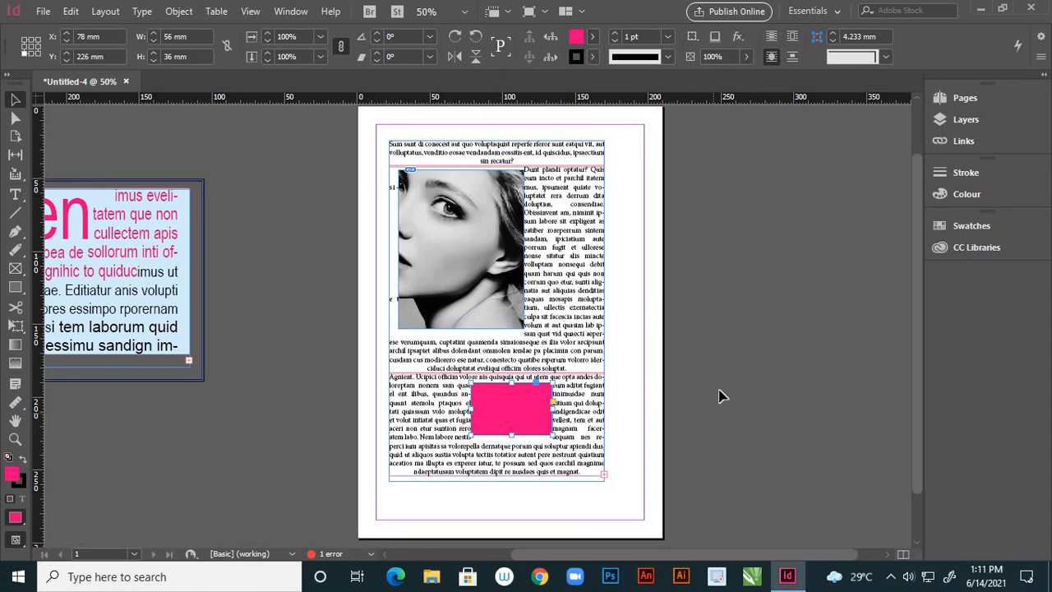
{"action": "left_click", "coordinate": [658, 393]}
{"action": "left_click_drag", "start_coordinate": [527, 413], "coordinate": [518, 428]}
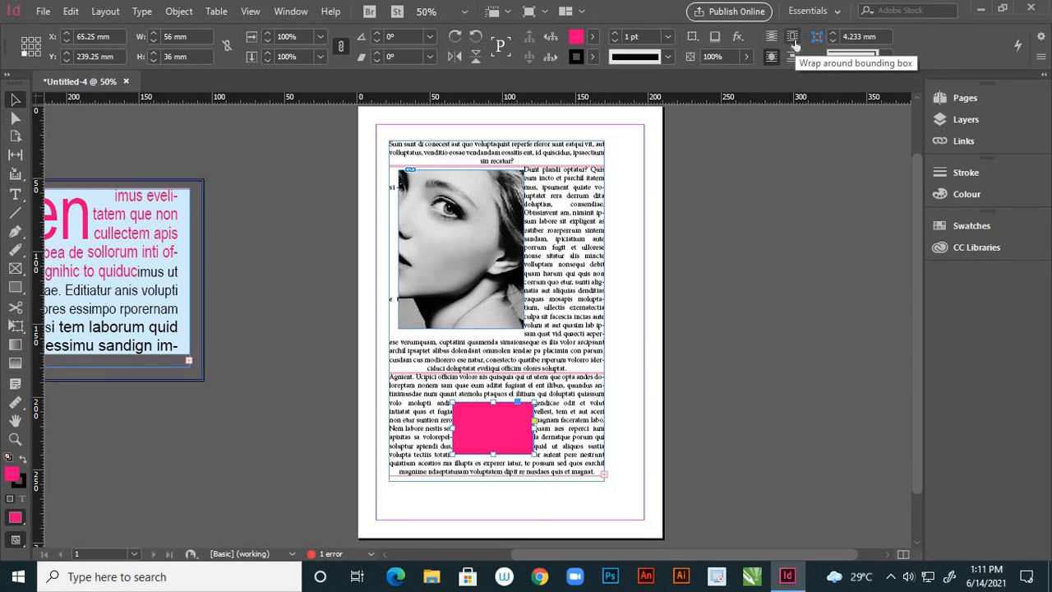
Step: Cycle the rectangle through bounding box, object shape, Jump object and no text wrap, finishing on wrap around object shape
{"action": "left_click", "coordinate": [794, 43]}
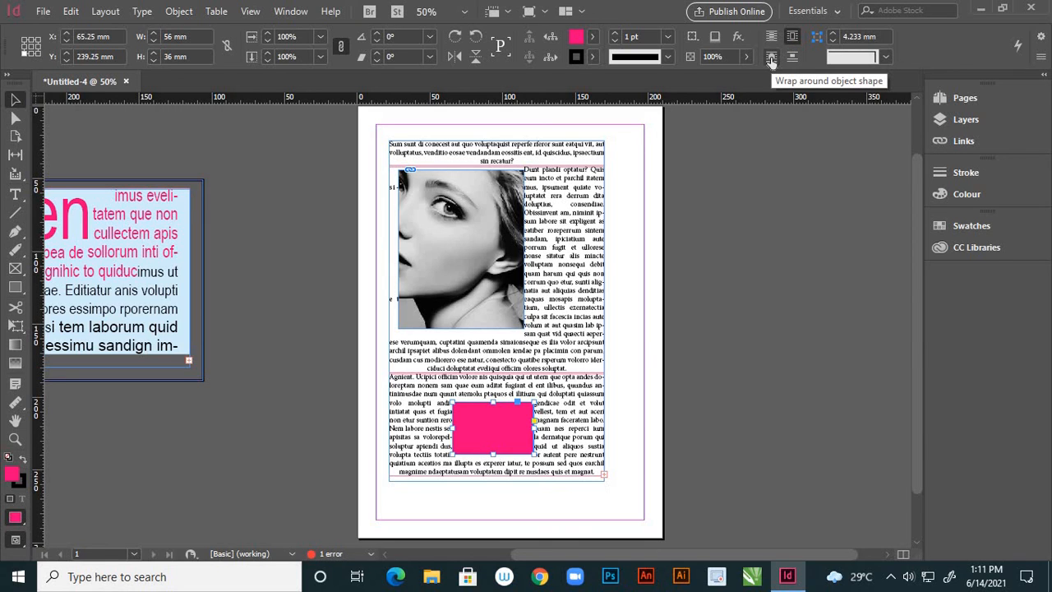
{"action": "left_click", "coordinate": [771, 59]}
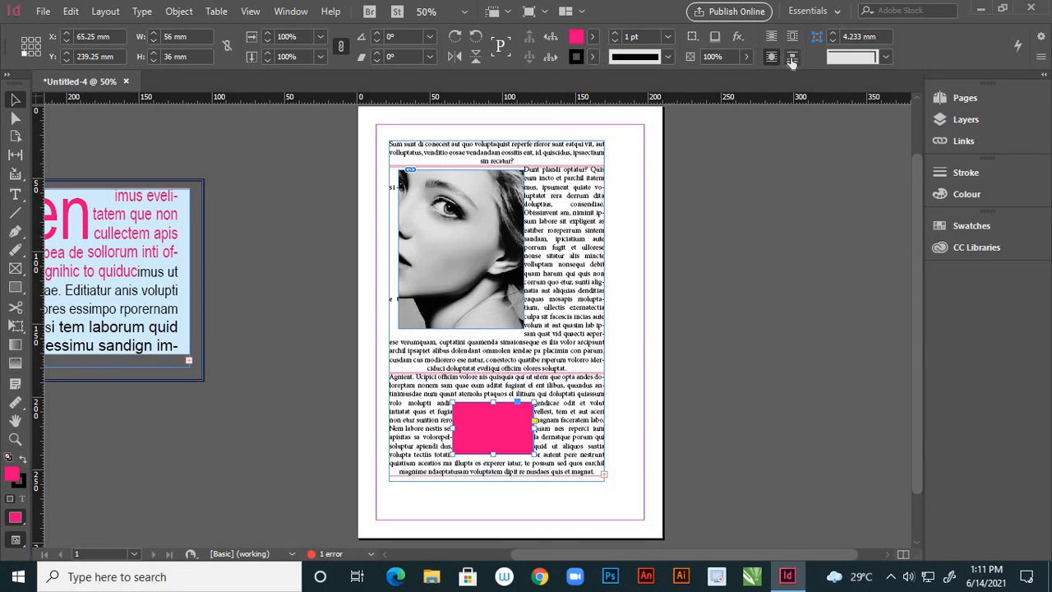
{"action": "left_click", "coordinate": [792, 60]}
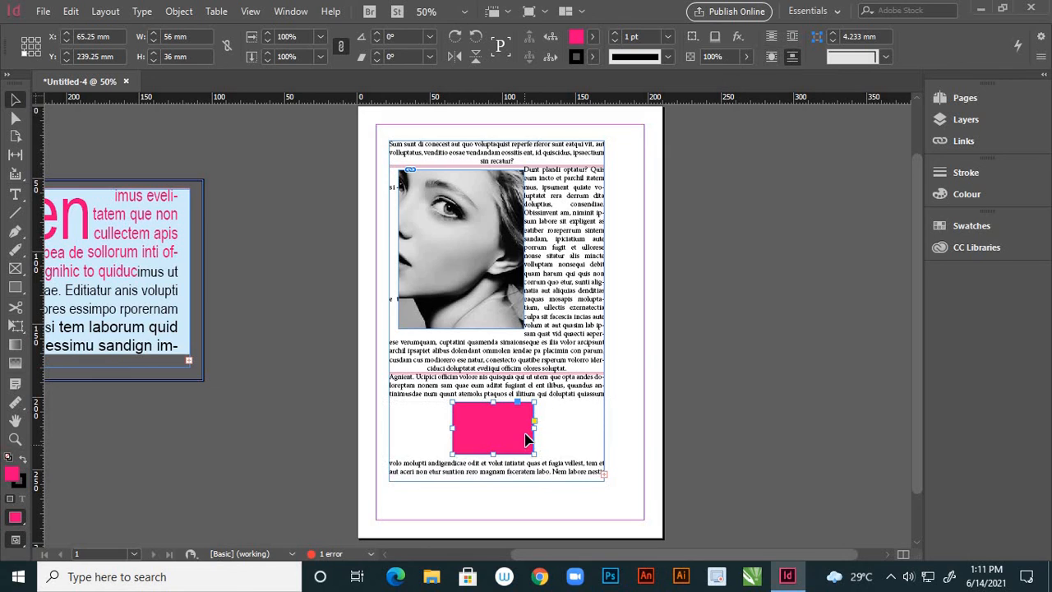
{"action": "left_click", "coordinate": [771, 58]}
{"action": "left_click", "coordinate": [772, 37]}
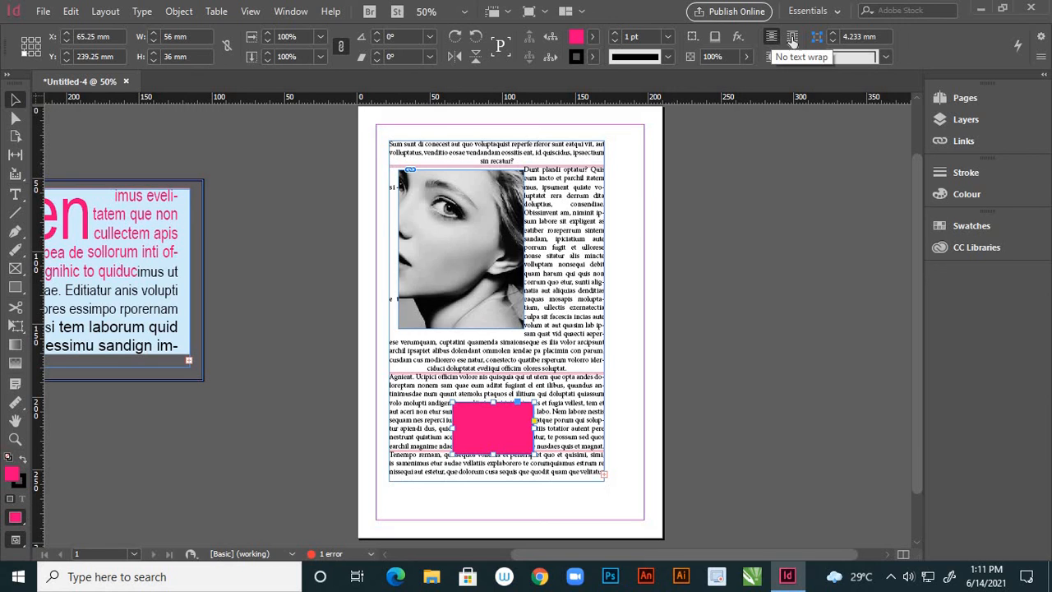
{"action": "left_click", "coordinate": [792, 38]}
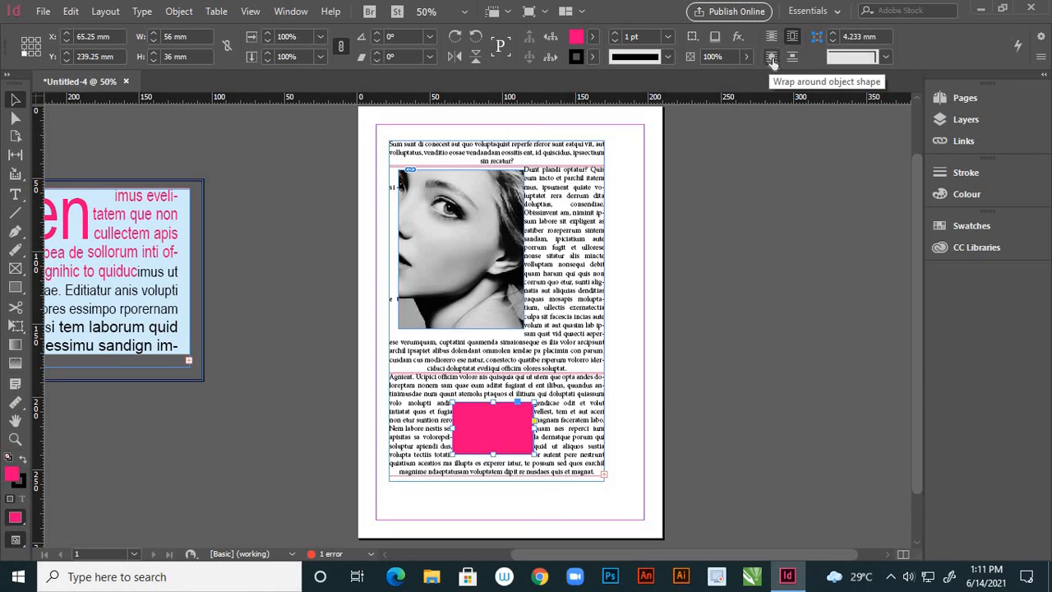
{"action": "left_click", "coordinate": [772, 58]}
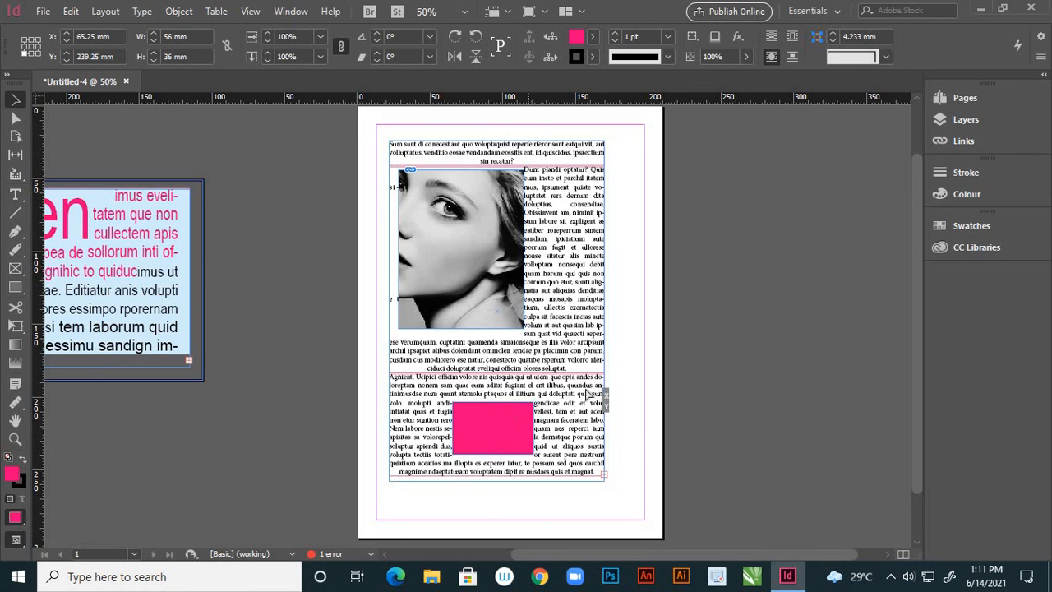
Step: Move the text frame around behind the image and rectangle, leaving it at the page's left edge at X 3 mm
{"action": "left_click_drag", "start_coordinate": [586, 393], "coordinate": [575, 400]}
{"action": "left_click", "coordinate": [521, 337]}
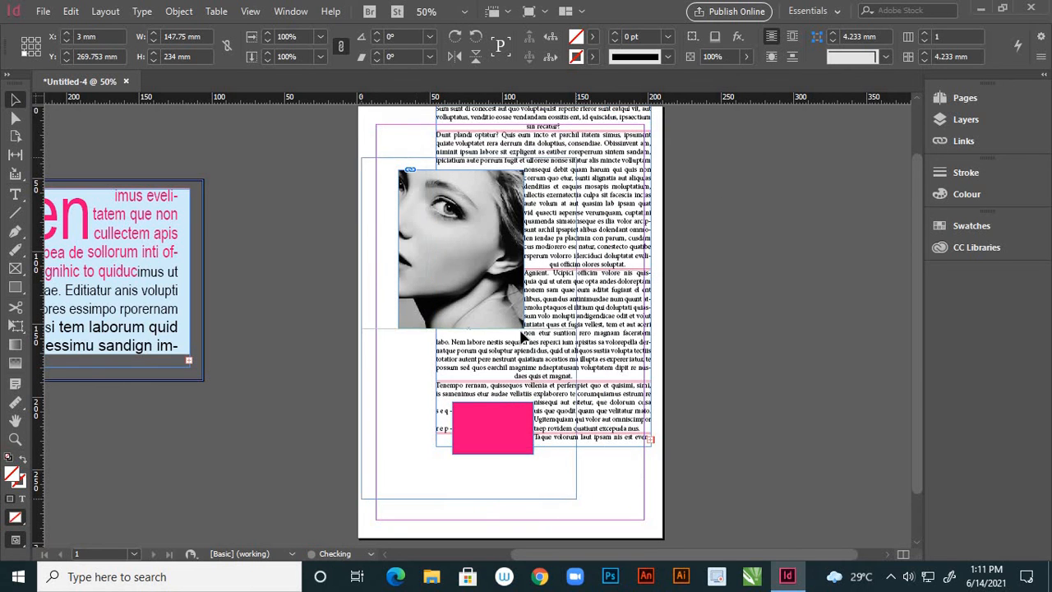
{"action": "left_click_drag", "start_coordinate": [548, 338], "coordinate": [546, 327]}
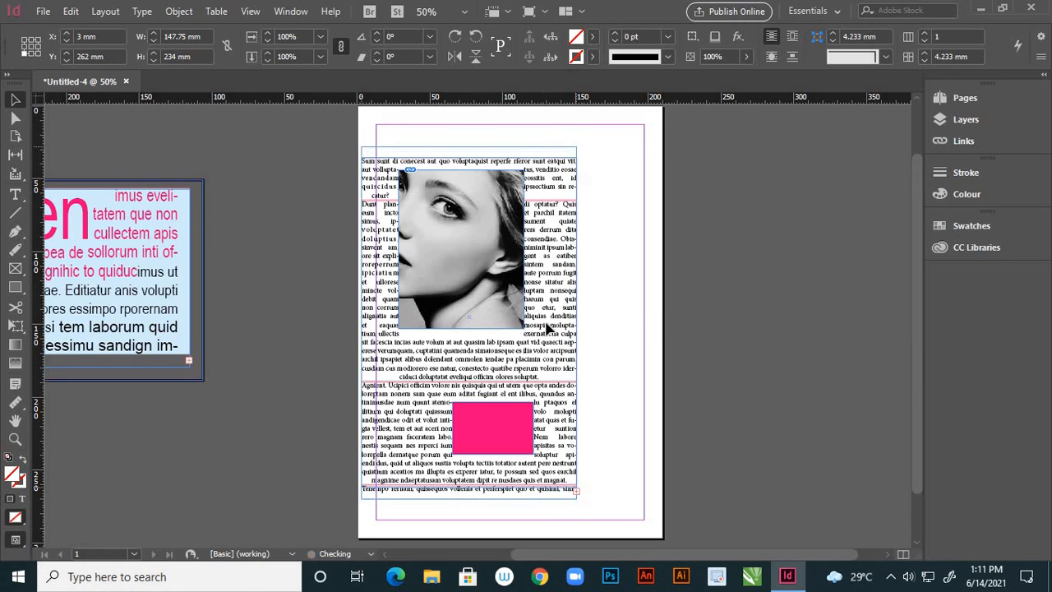
{"action": "left_click", "coordinate": [612, 423]}
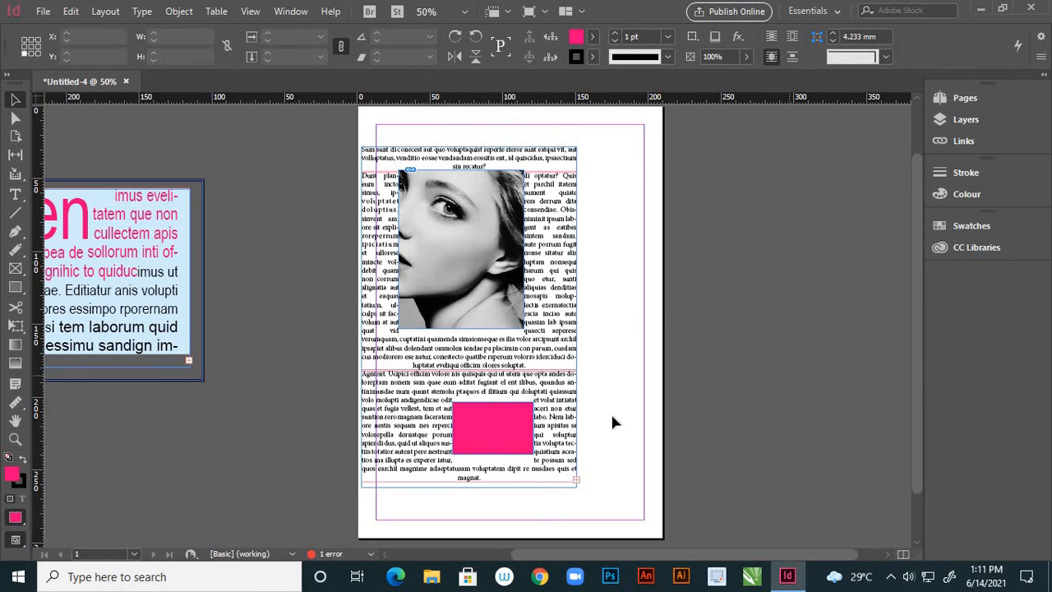
Step: Move the rectangle to about X 20.875 mm, Y 230 mm, enlarge it to 61.125 by 36.25 mm, and move the text frame to X 18.75 mm, Y 253.5 mm
{"action": "left_click", "coordinate": [465, 425]}
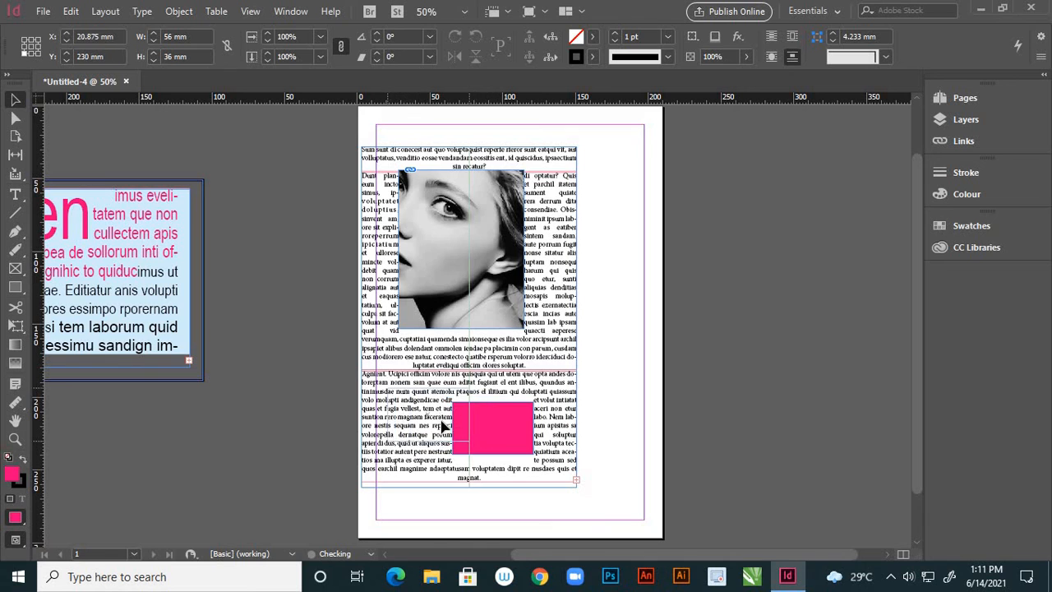
{"action": "left_click_drag", "start_coordinate": [444, 426], "coordinate": [400, 412]}
{"action": "left_click", "coordinate": [530, 475]}
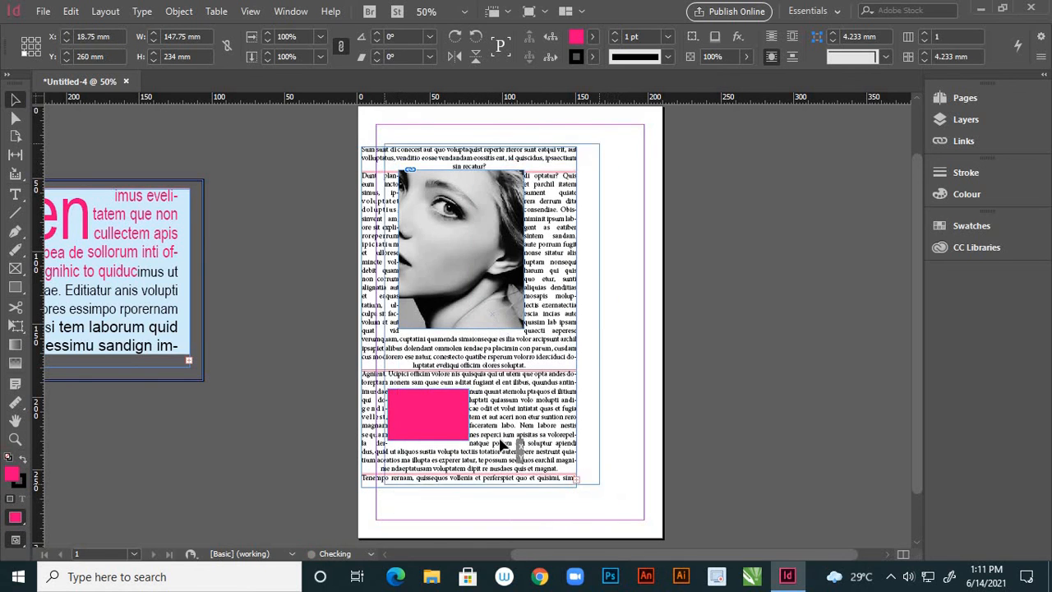
{"action": "left_click_drag", "start_coordinate": [502, 444], "coordinate": [512, 432]}
{"action": "left_click", "coordinate": [434, 418]}
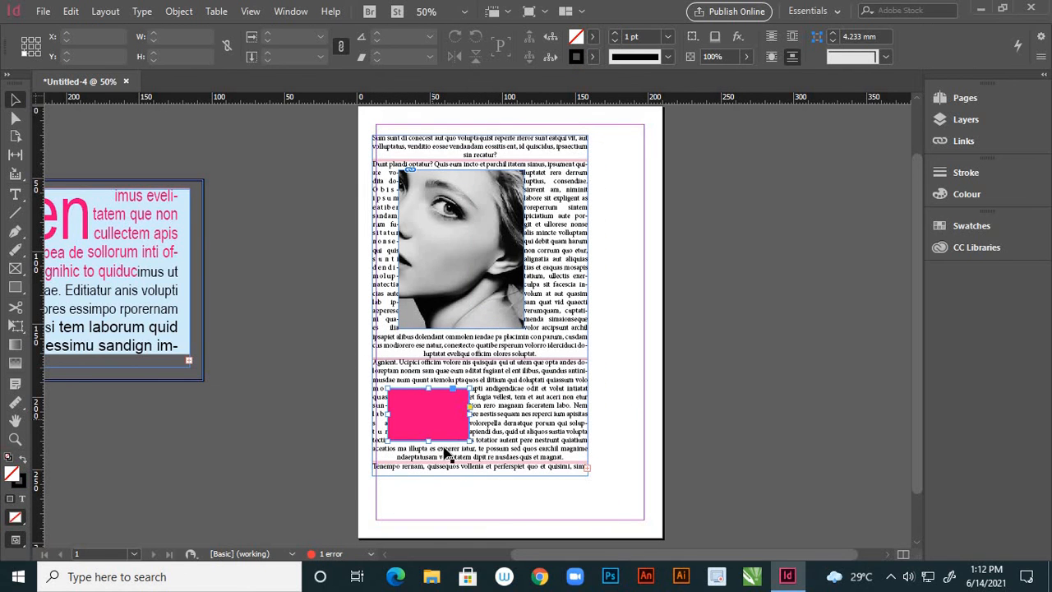
{"action": "left_click_drag", "start_coordinate": [503, 462], "coordinate": [514, 461]}
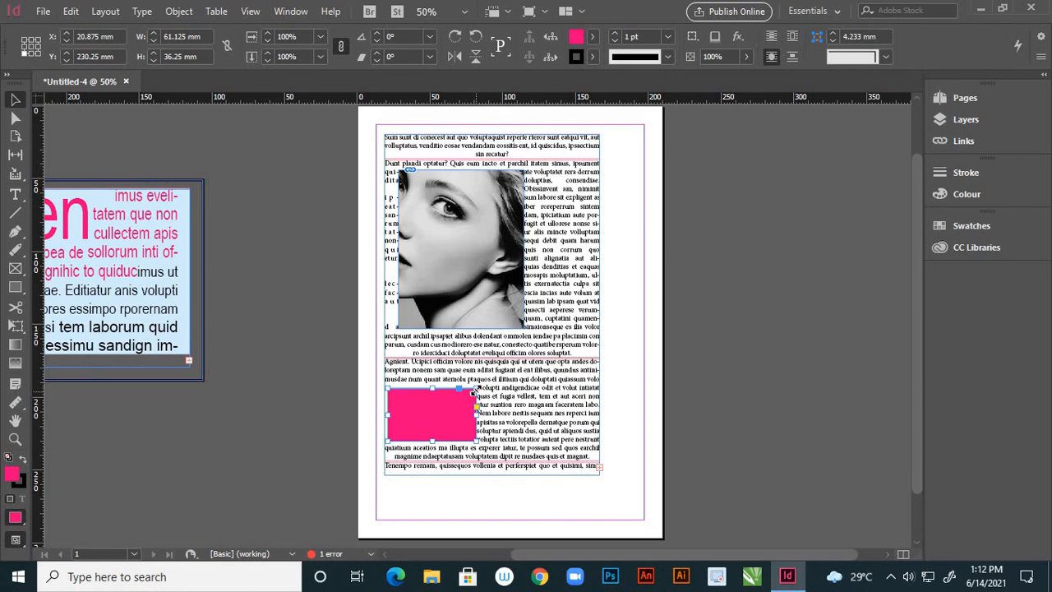
{"action": "left_click_drag", "start_coordinate": [551, 383], "coordinate": [606, 374]}
{"action": "triple_click", "coordinate": [606, 374]}
{"action": "left_click", "coordinate": [437, 415]}
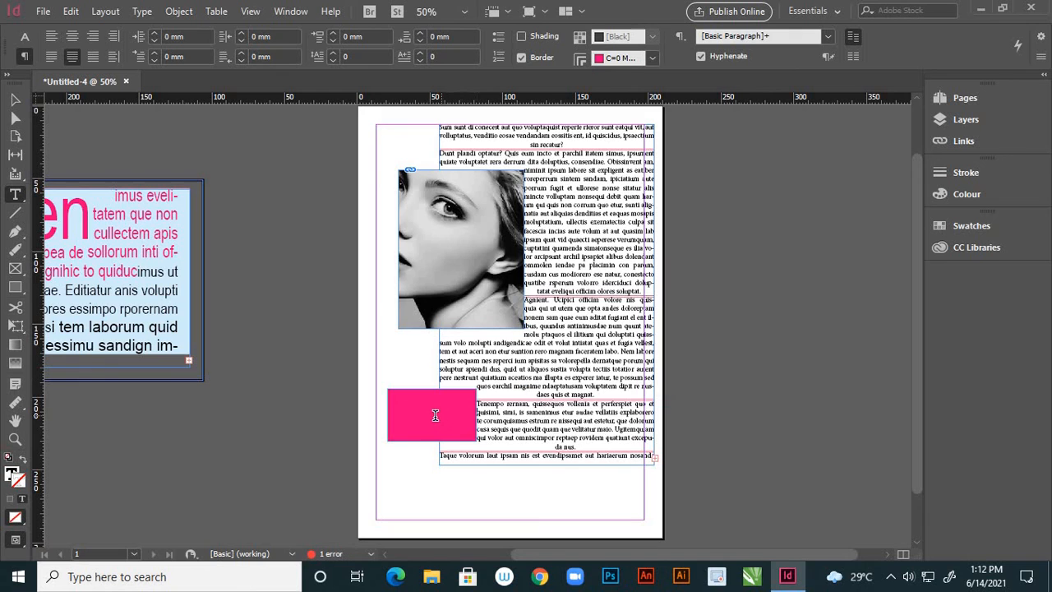
{"action": "left_click_drag", "start_coordinate": [411, 413], "coordinate": [503, 393]}
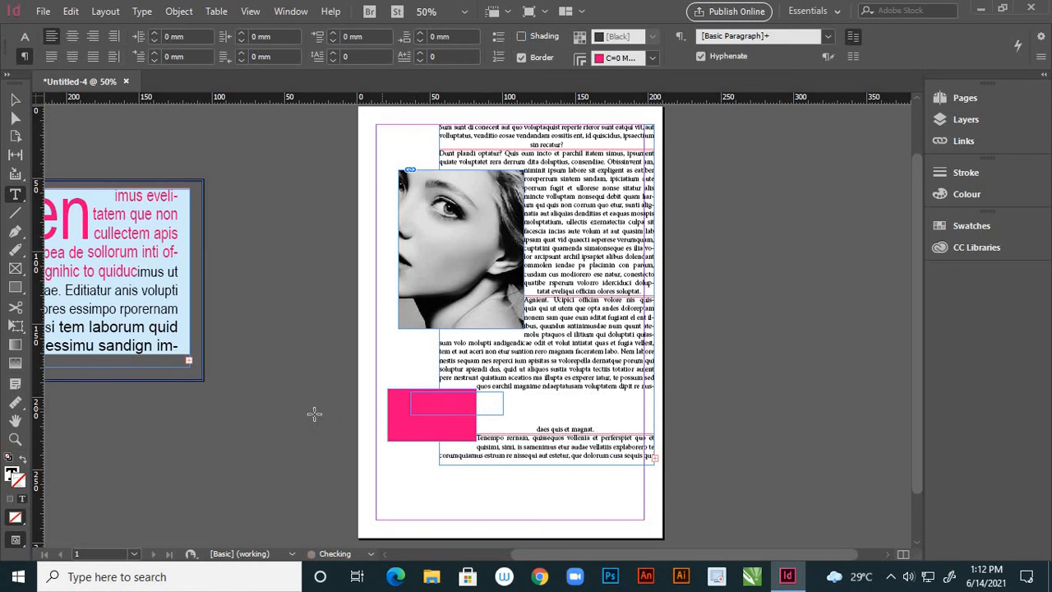
{"action": "key", "text": "ctrl+z"}
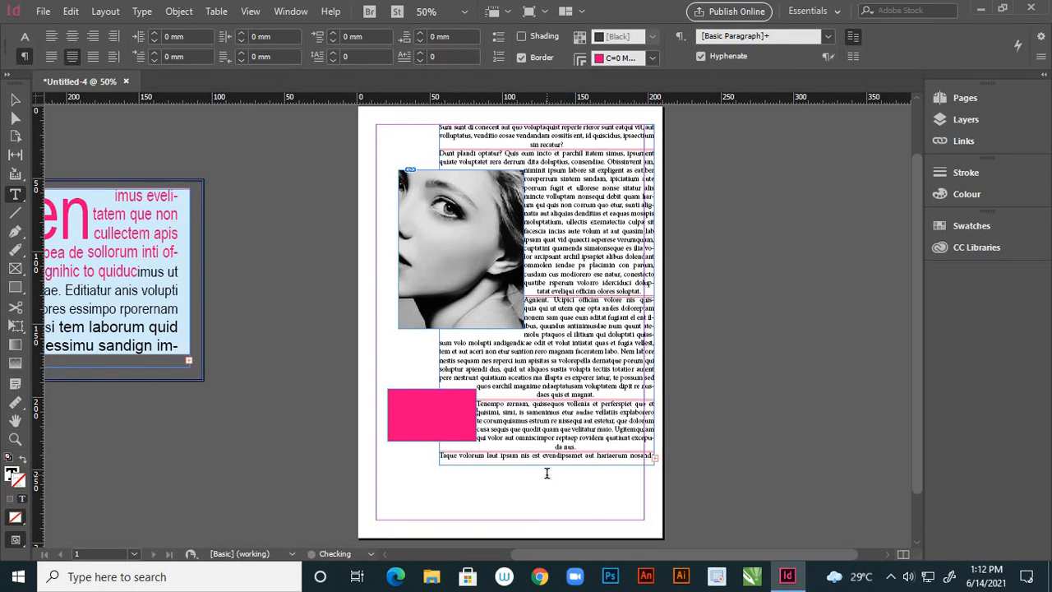
{"action": "key", "text": "ctrl+z"}
{"action": "key", "text": "Escape"}
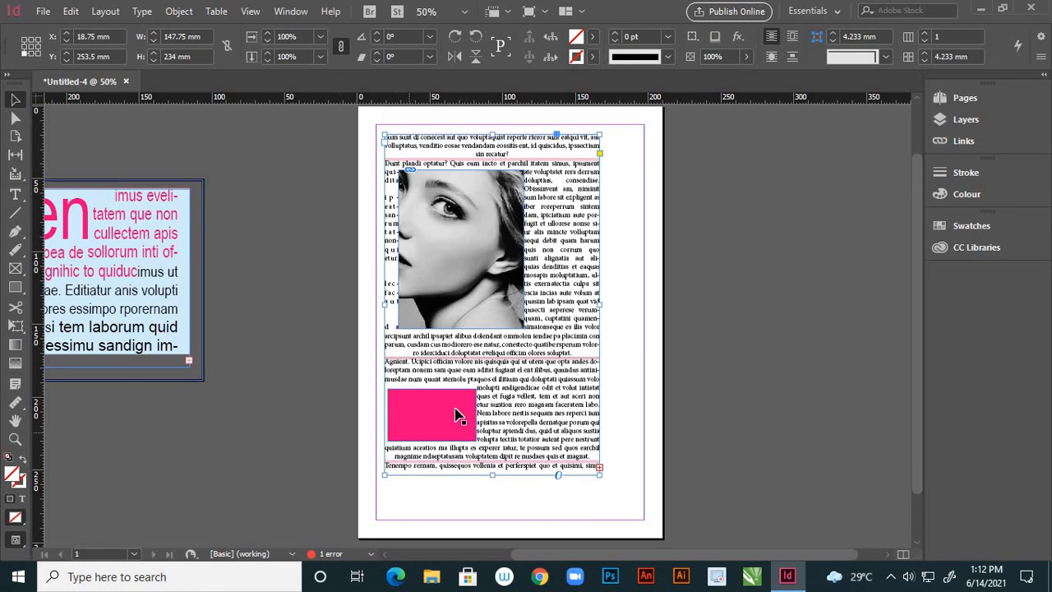
Step: Move the rectangle within the third paragraph to X 53.225 mm, Y 220.4 mm, and shift the text frame about 6 mm up and right
{"action": "left_click_drag", "start_coordinate": [453, 415], "coordinate": [491, 411]}
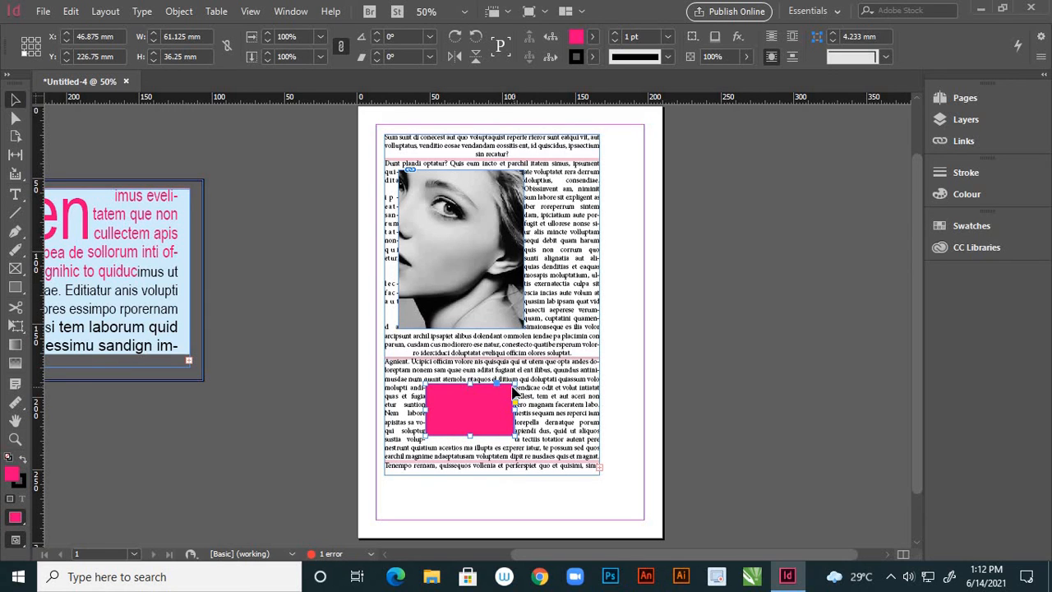
{"action": "left_click_drag", "start_coordinate": [513, 385], "coordinate": [540, 370]}
{"action": "left_click", "coordinate": [676, 336]}
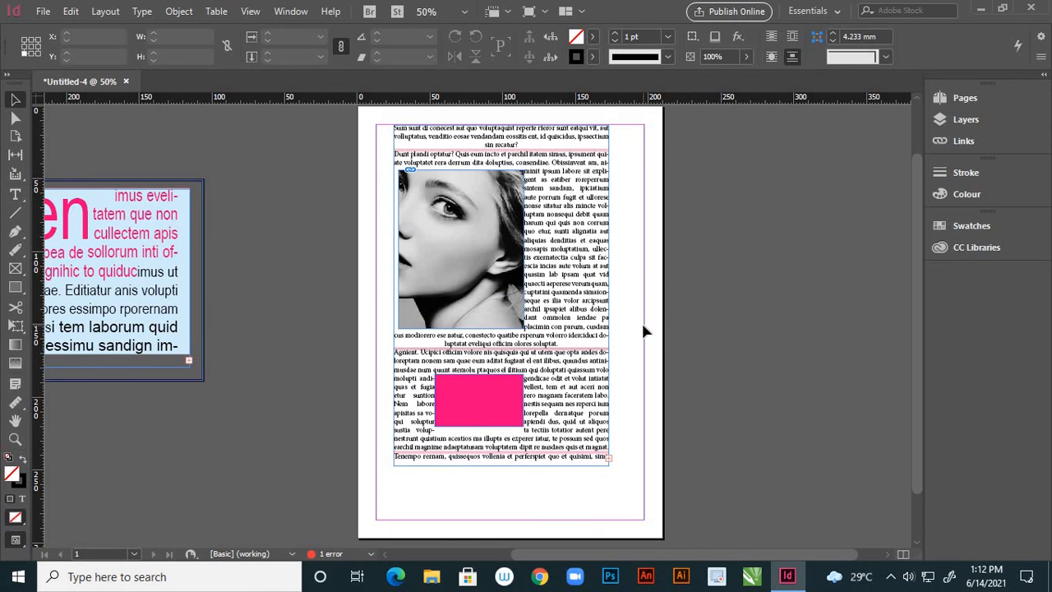
Step: Select the magenta rectangle and review its wrap around object shape setting
{"action": "left_click", "coordinate": [21, 199]}
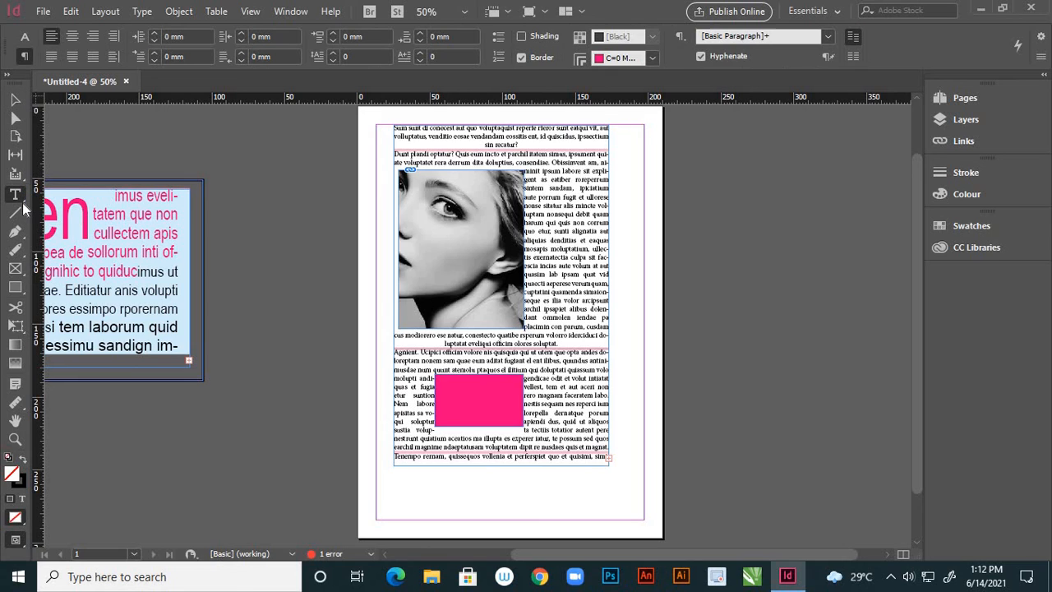
{"action": "left_click", "coordinate": [16, 100]}
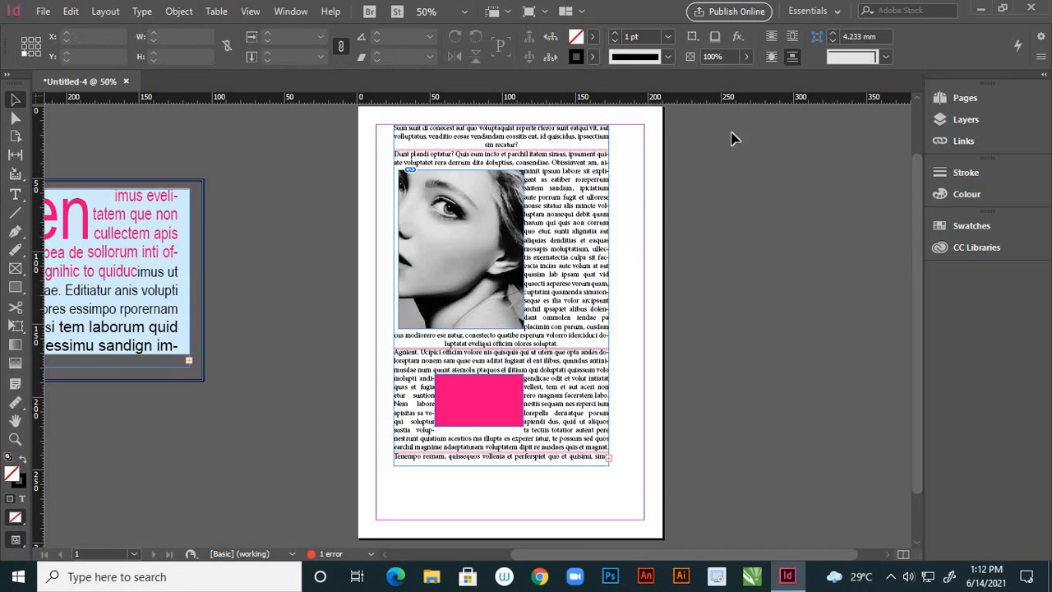
{"action": "left_click", "coordinate": [771, 56]}
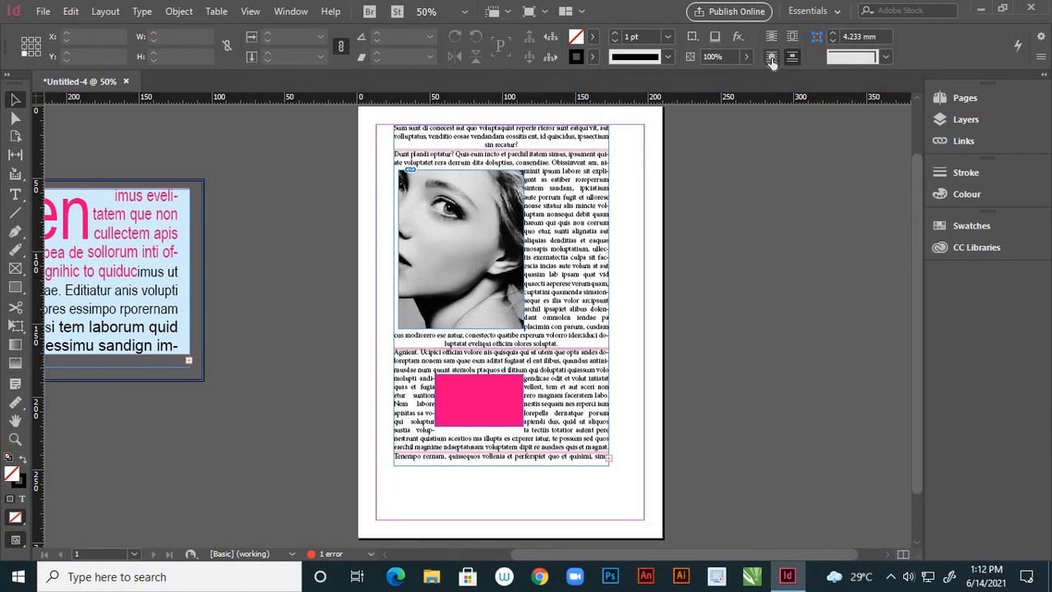
{"action": "left_click", "coordinate": [486, 398]}
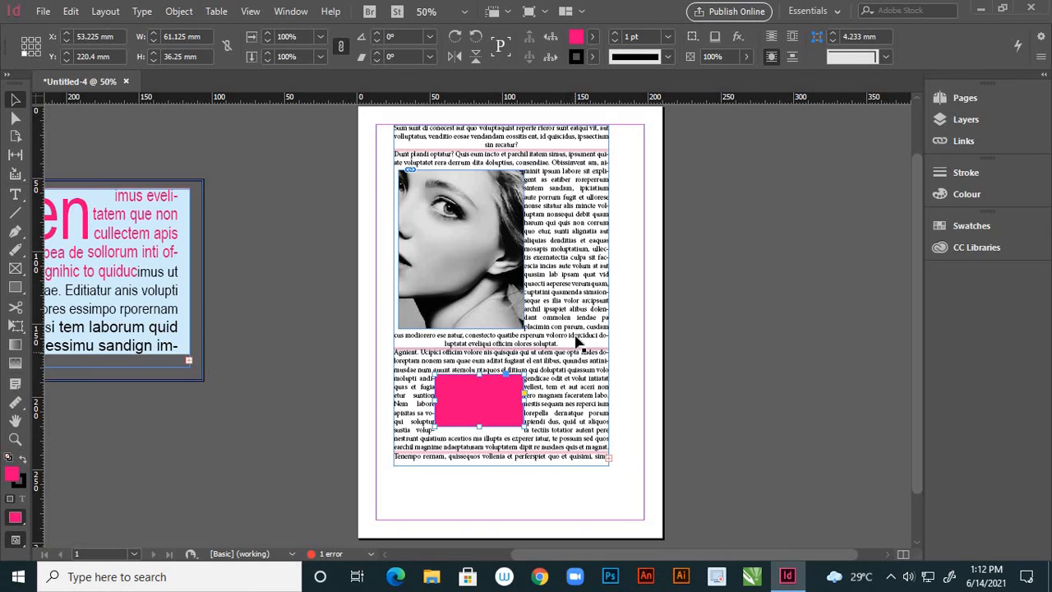